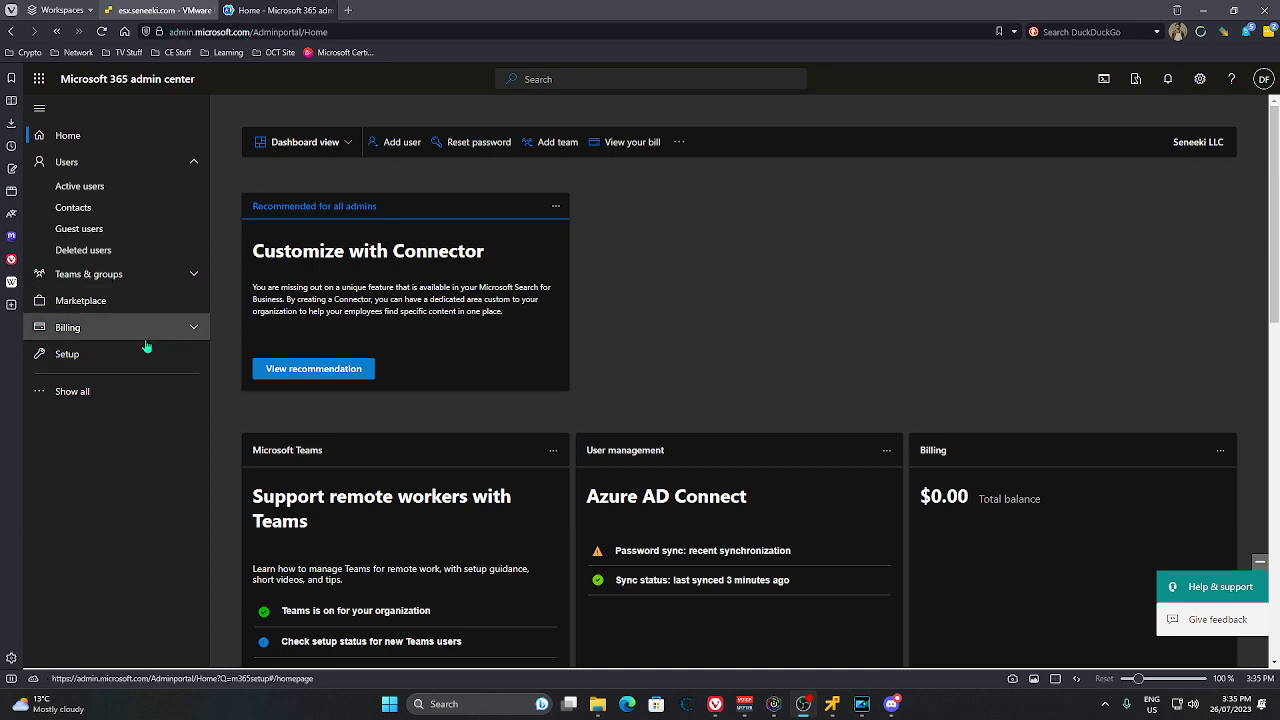
Step: Open the Configure multifactor authentication (MFA) task under Sign-in and security in Setup
click(74, 356)
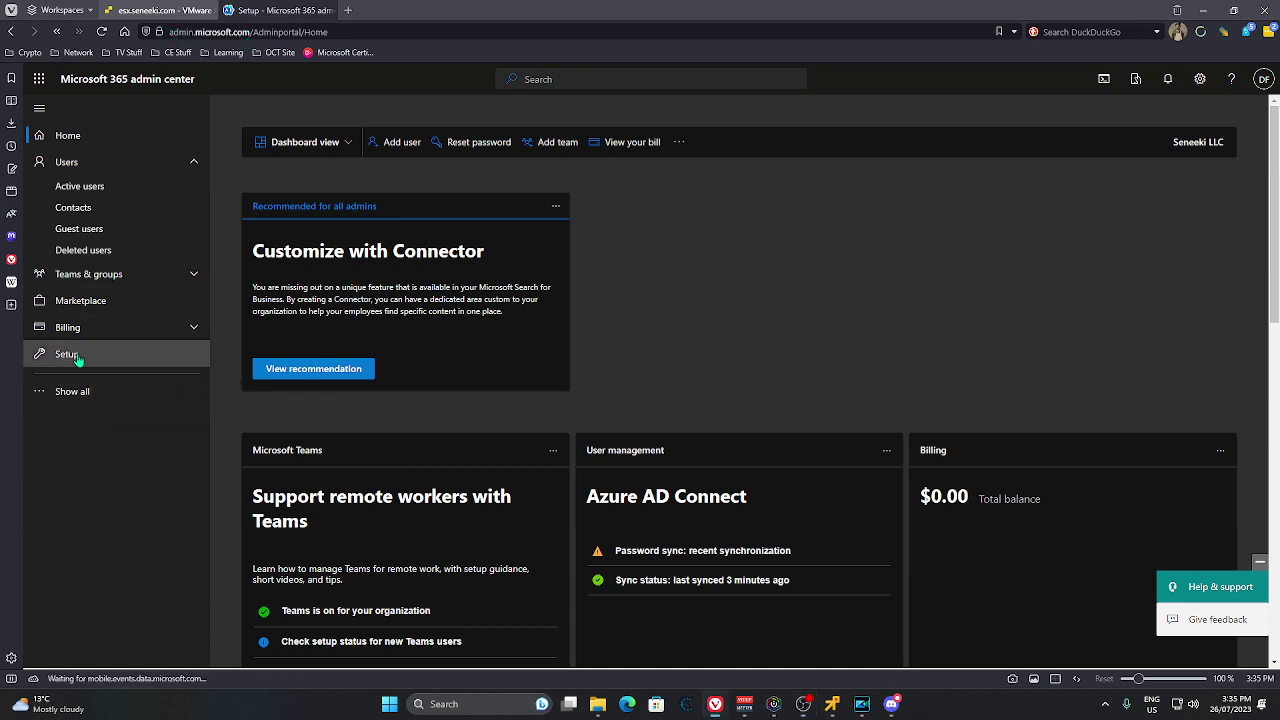
scroll(441, 470, down, 2)
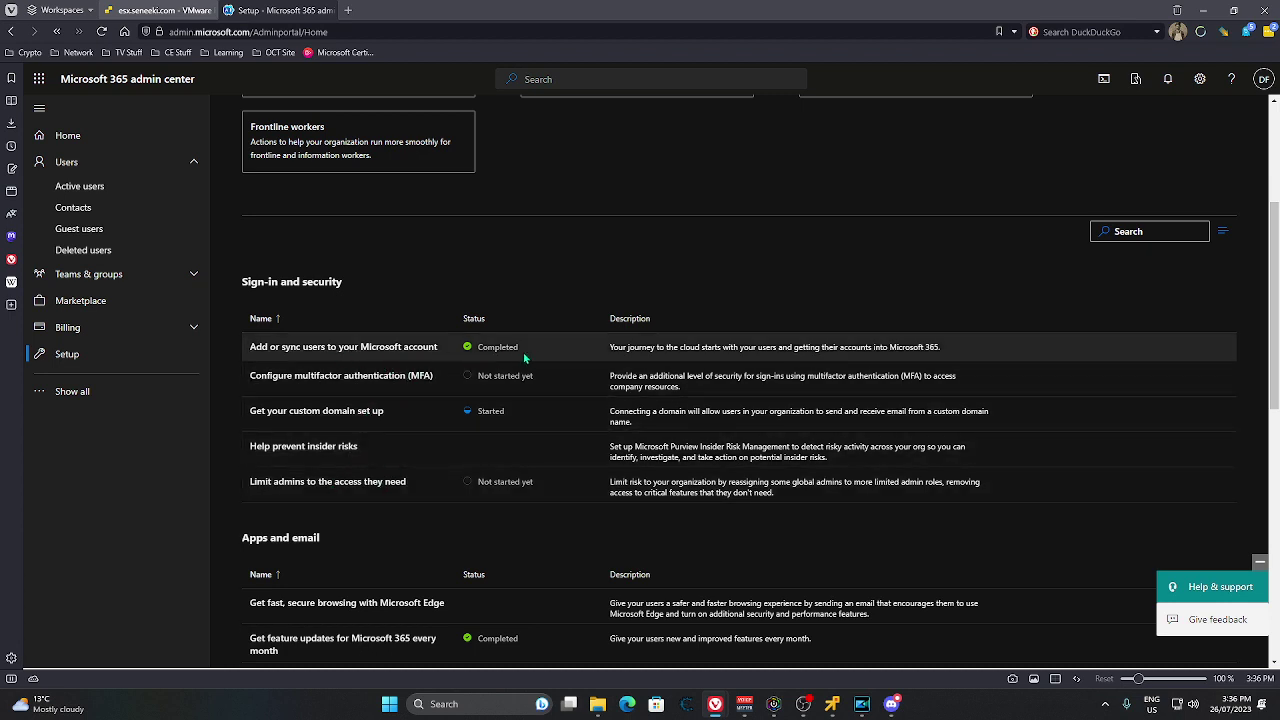
click(420, 381)
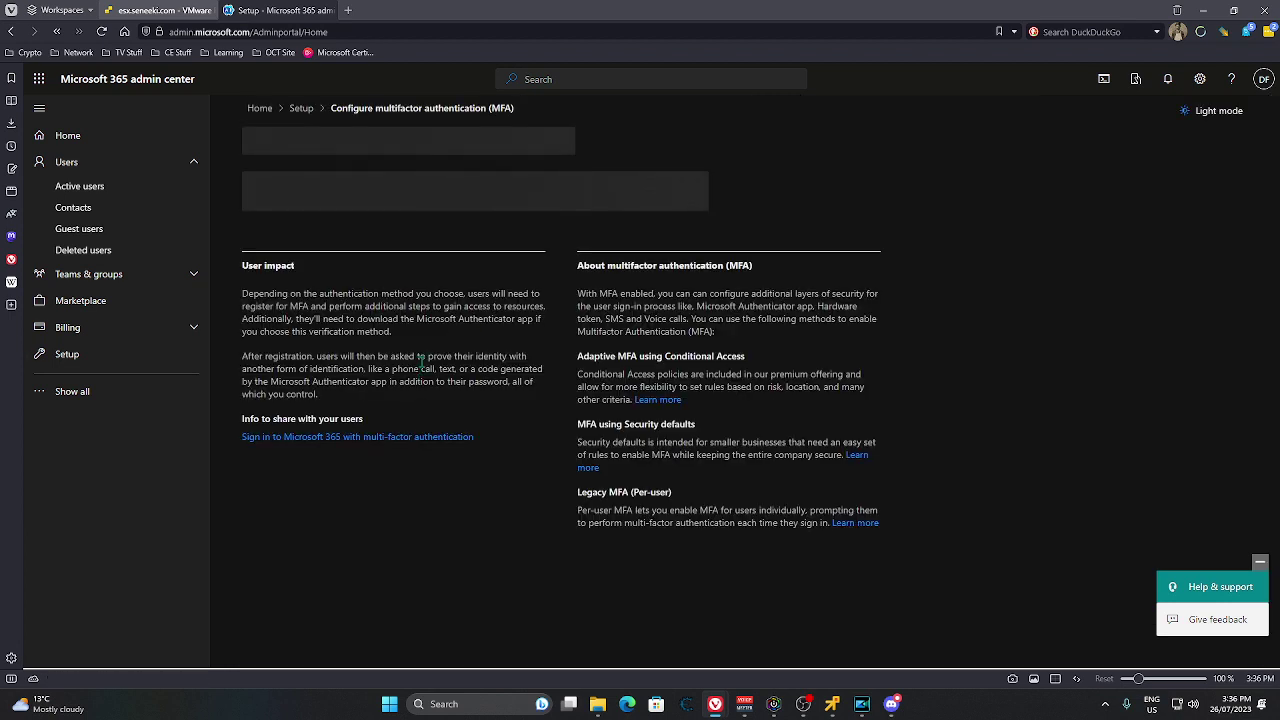
Step: Launch the MFA guide and advance to the Adaptive MFA Conditional Access templates step
click(290, 324)
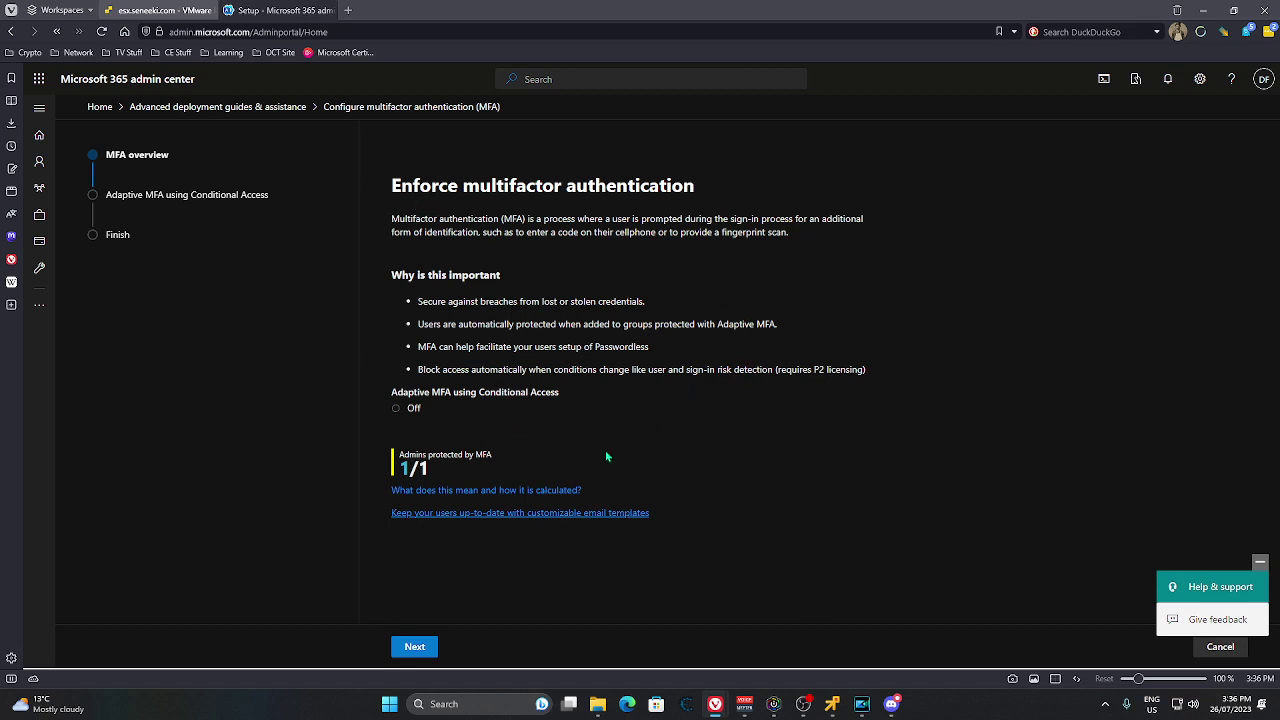
click(417, 648)
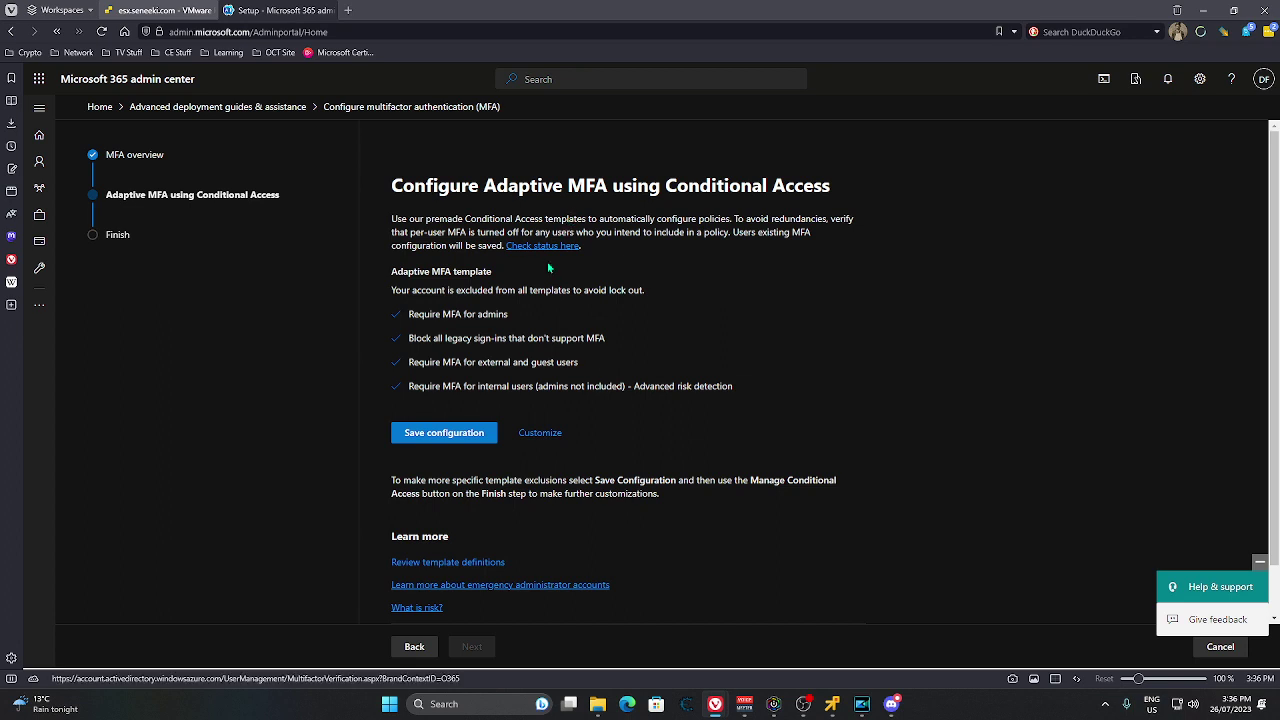
Step: Save and enforce the Adaptive MFA templates, highlighting the admin, legacy sign-in and guest templates
scroll(548, 267, down, 1)
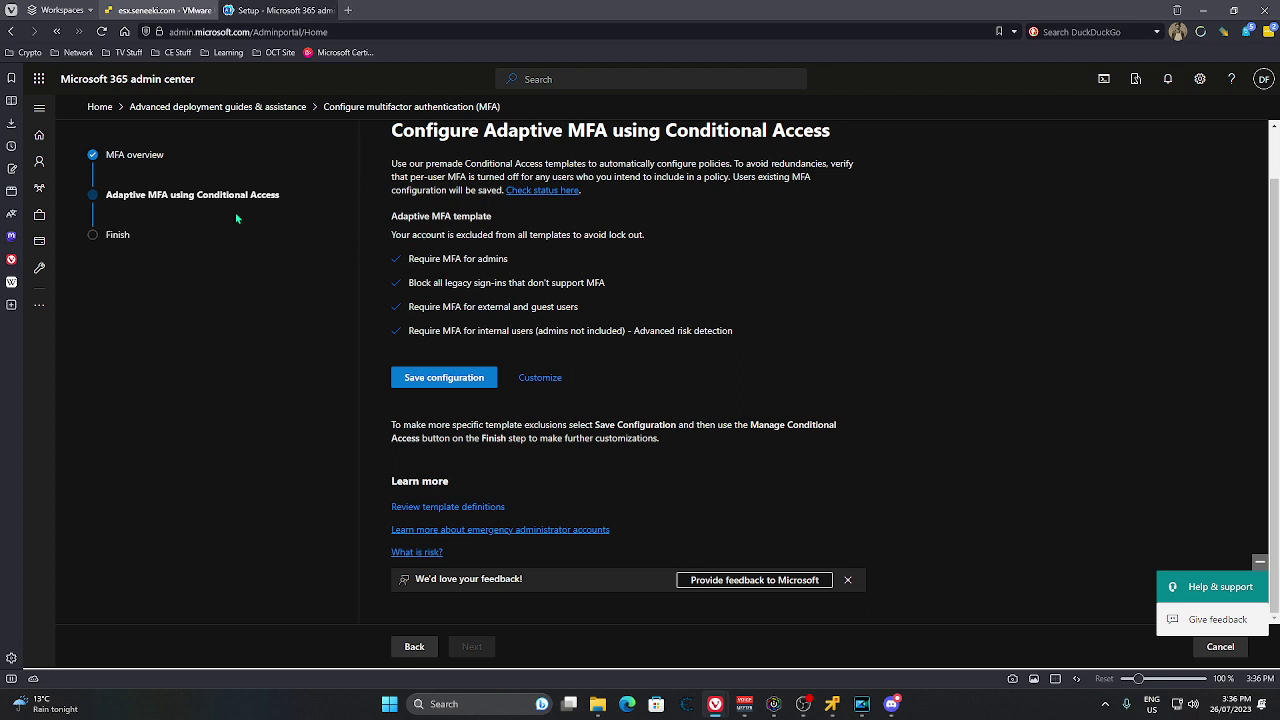
click(449, 378)
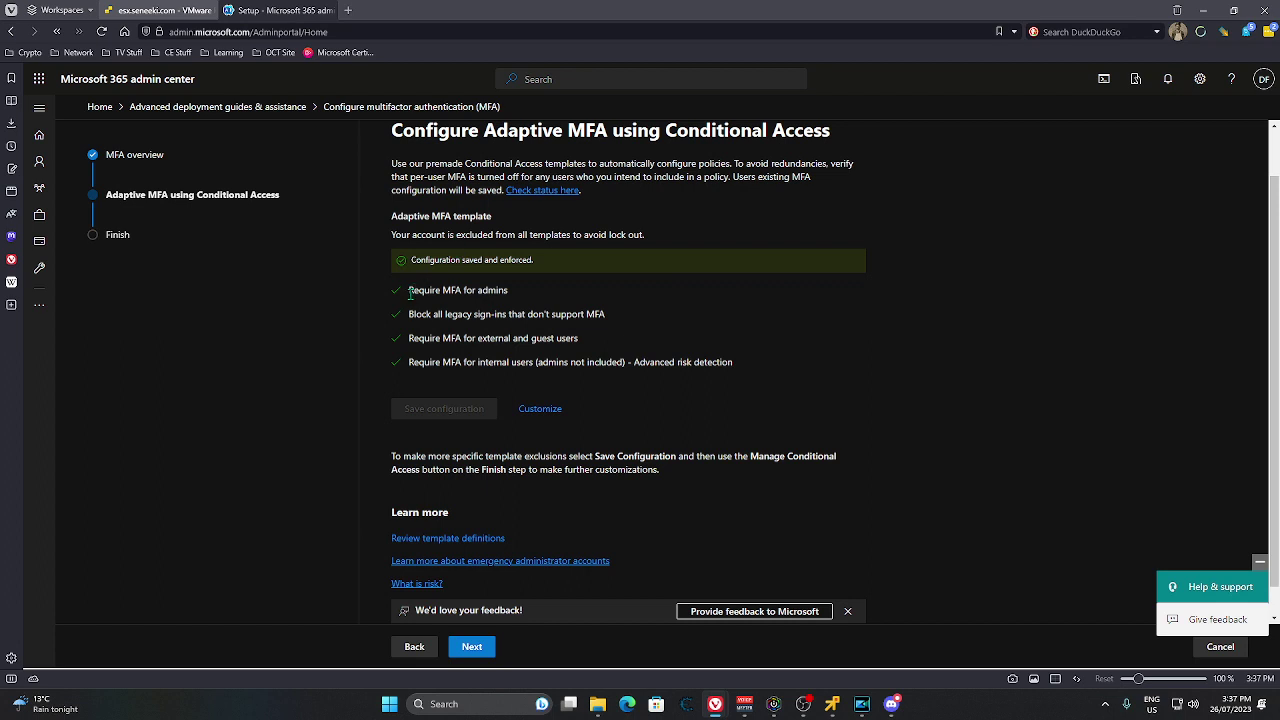
drag(409, 292, 508, 291)
drag(408, 315, 613, 325)
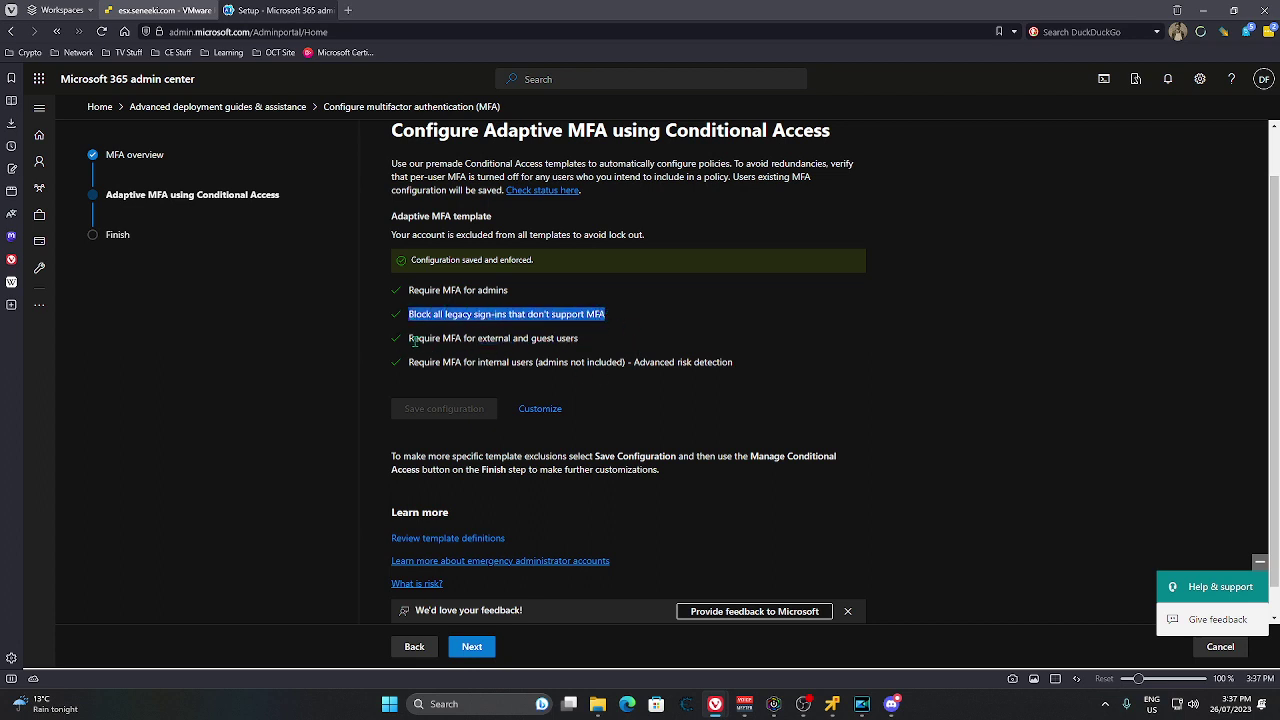
drag(412, 340, 603, 343)
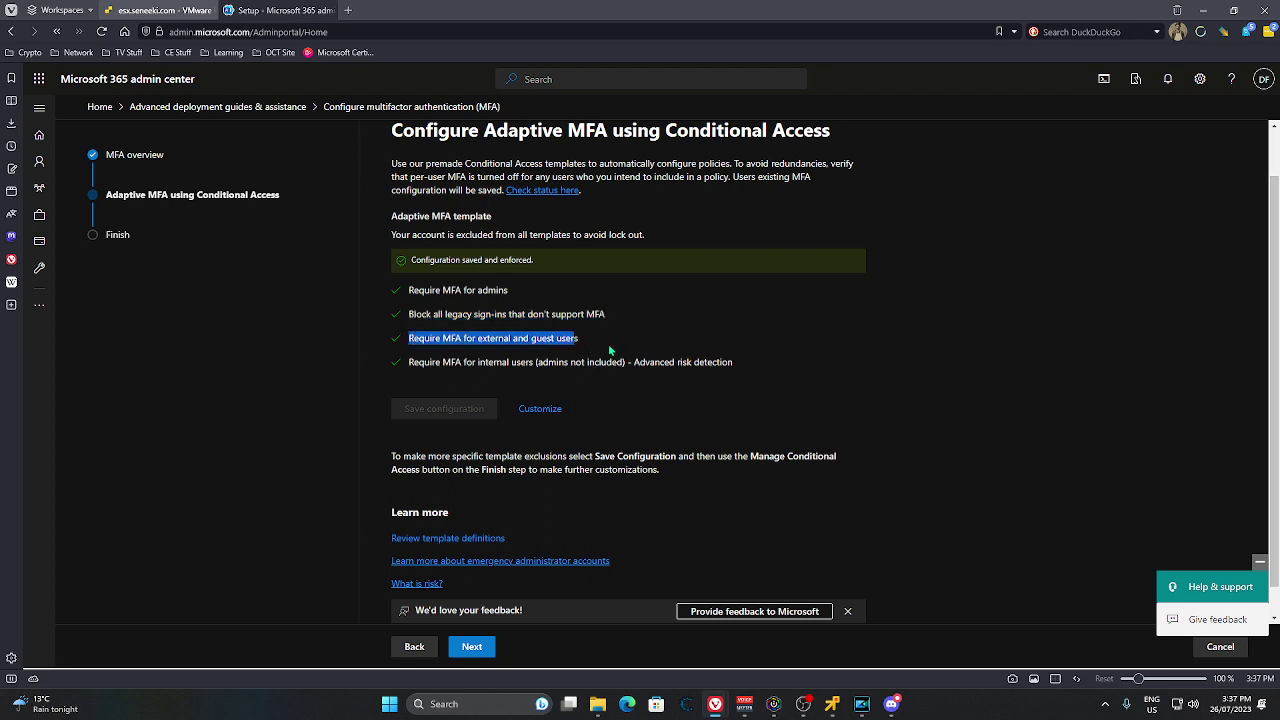
Step: Highlight the internal users MFA template and continue to the policy review summary
click(412, 362)
drag(414, 362, 712, 365)
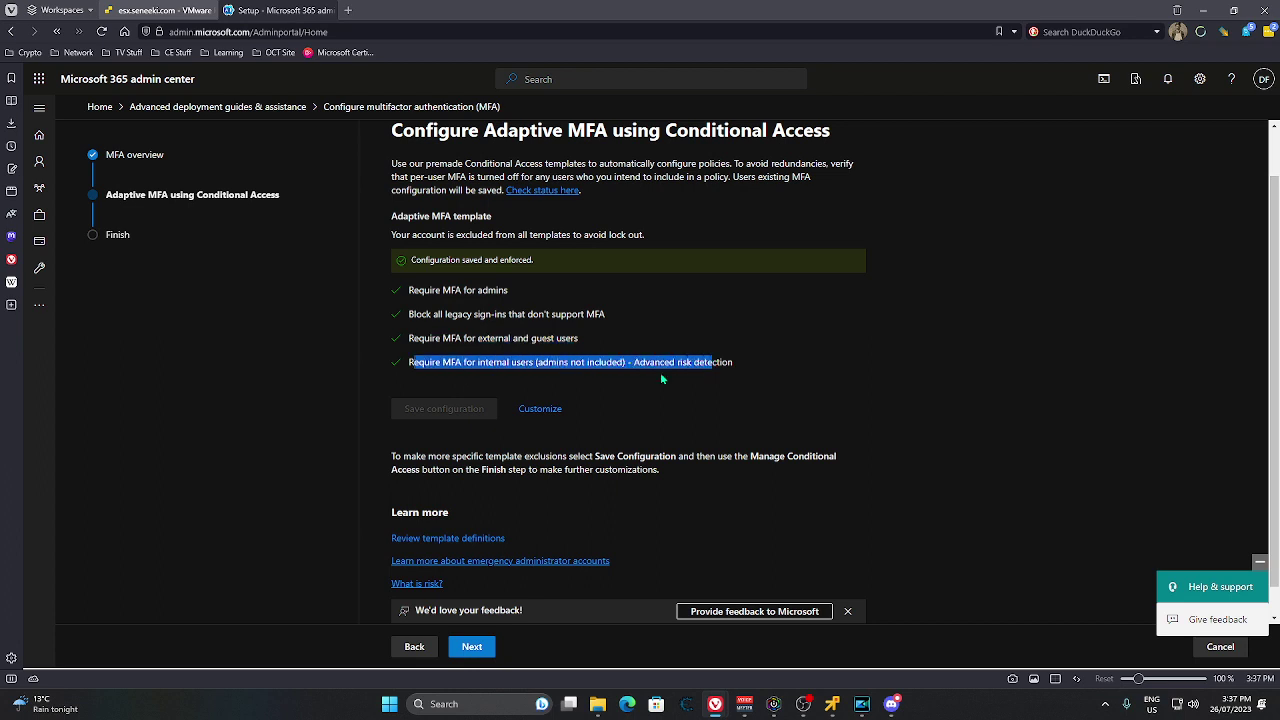
click(516, 384)
scroll(601, 381, down, 1)
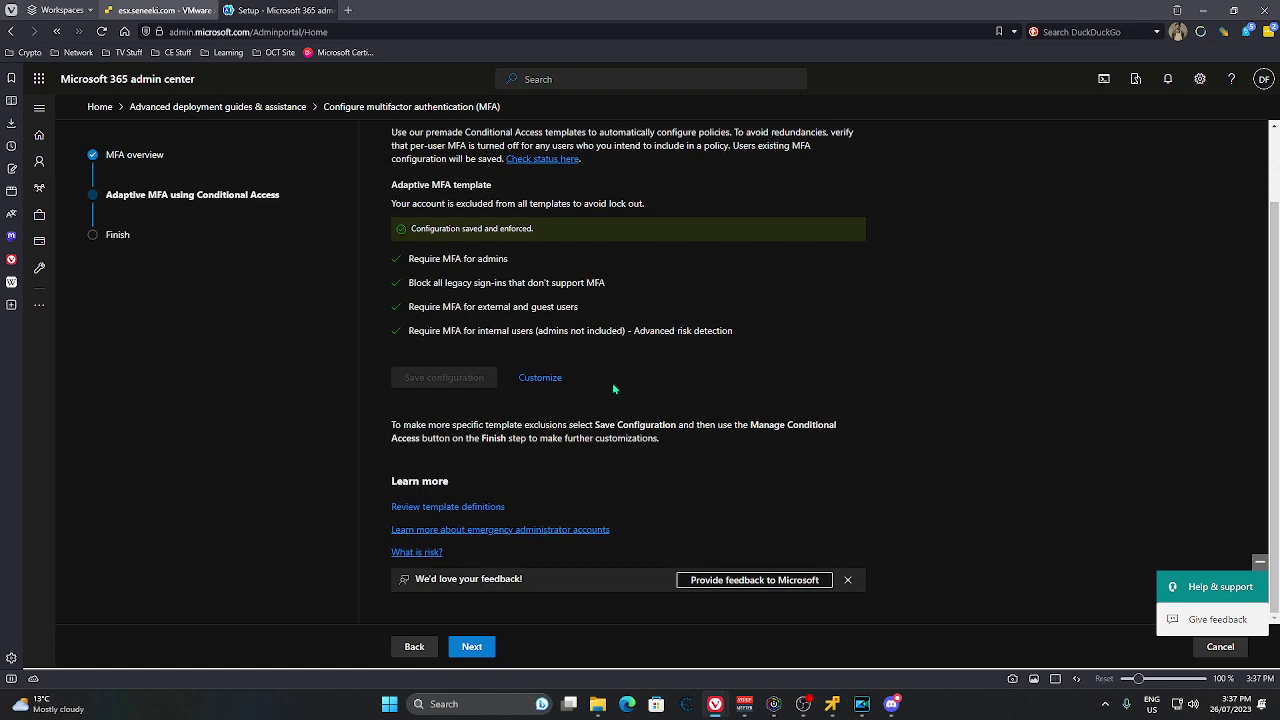
click(488, 647)
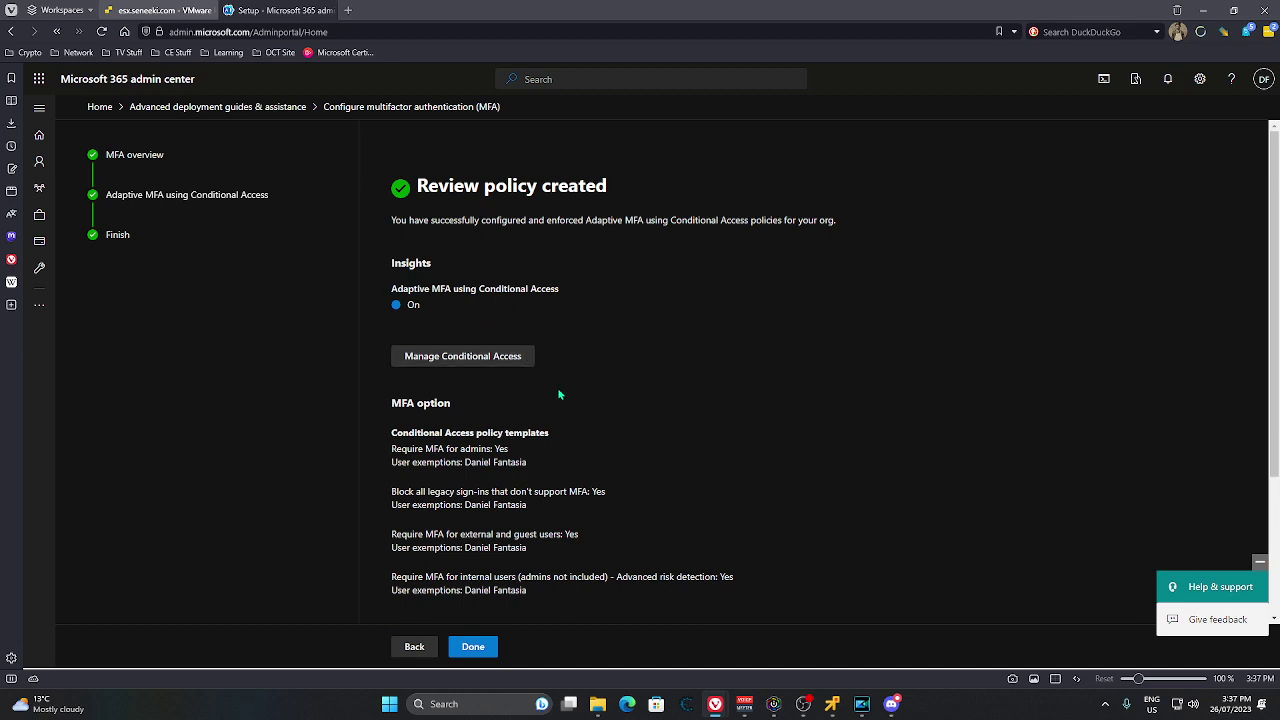
scroll(530, 385, down, 2)
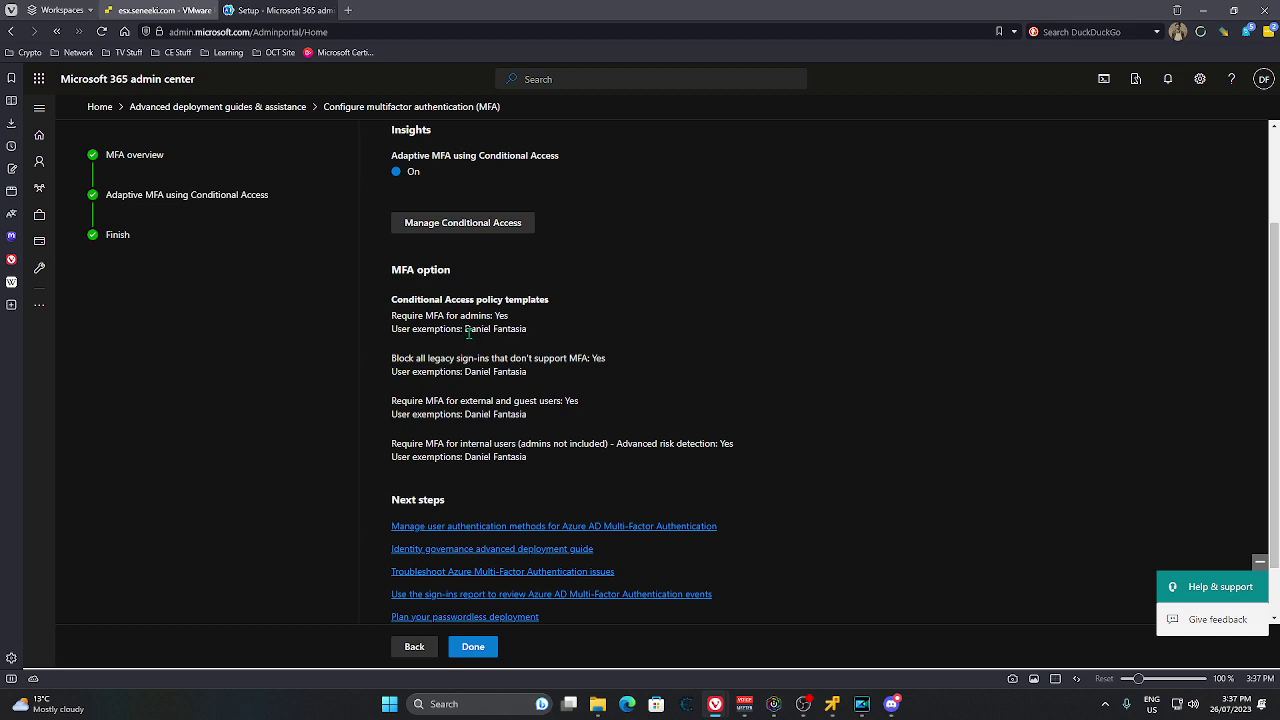
drag(411, 329, 531, 337)
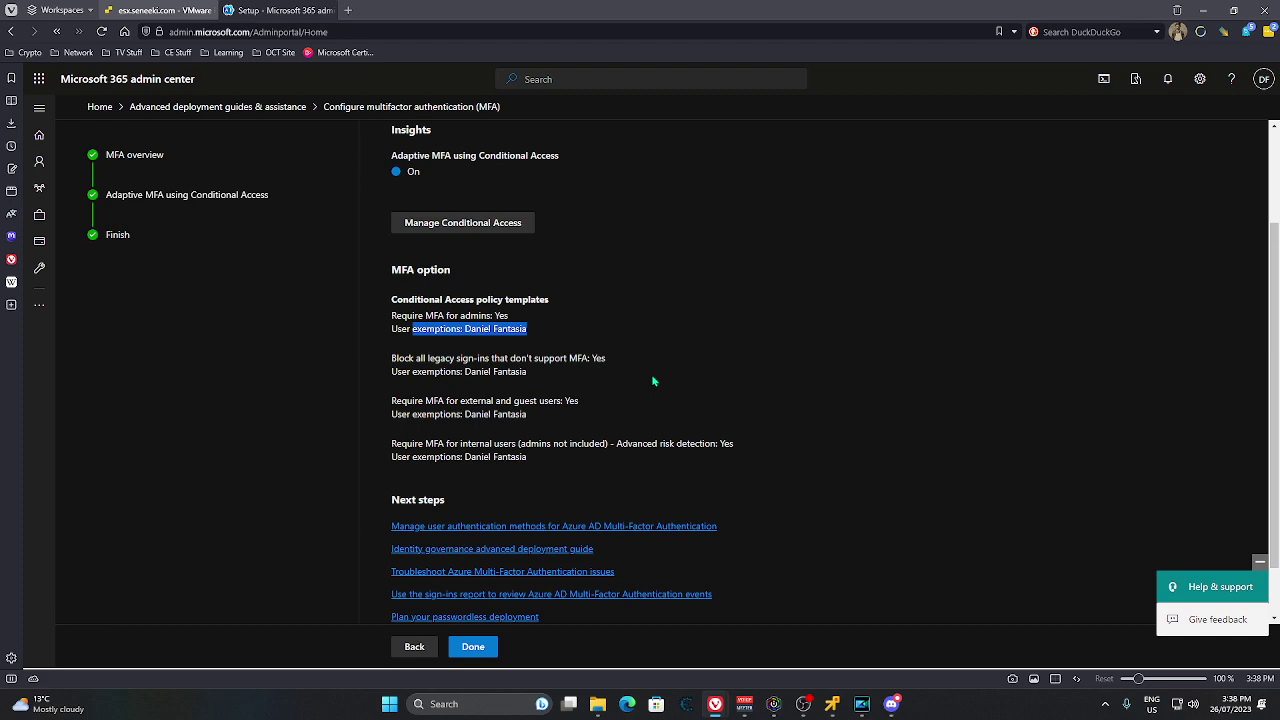
click(566, 342)
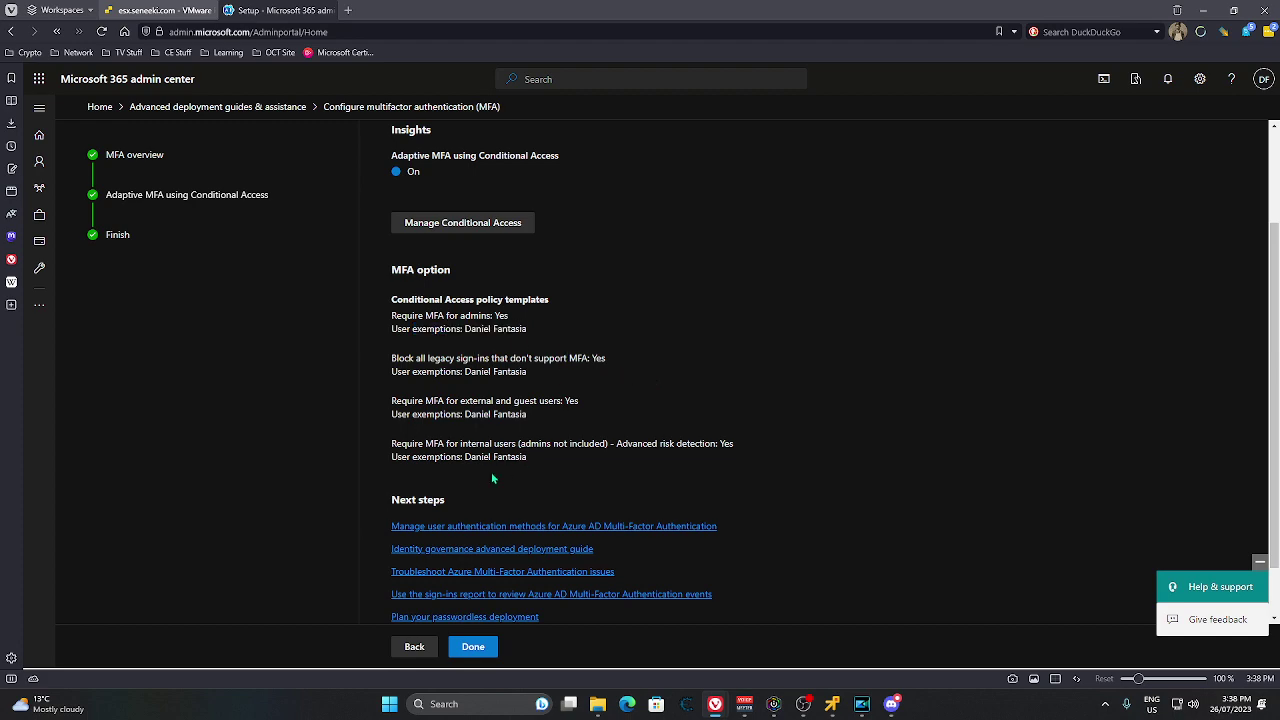
scroll(489, 470, down, 2)
scroll(780, 355, up, 3)
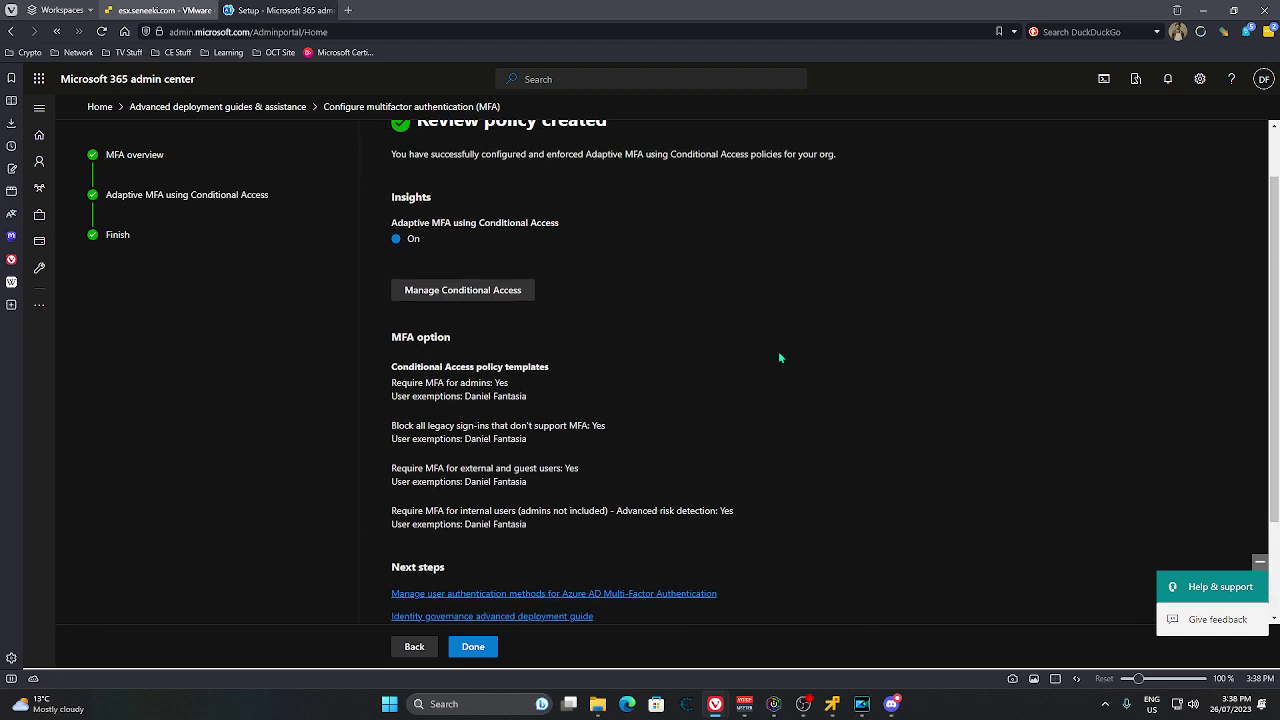
scroll(778, 355, down, 3)
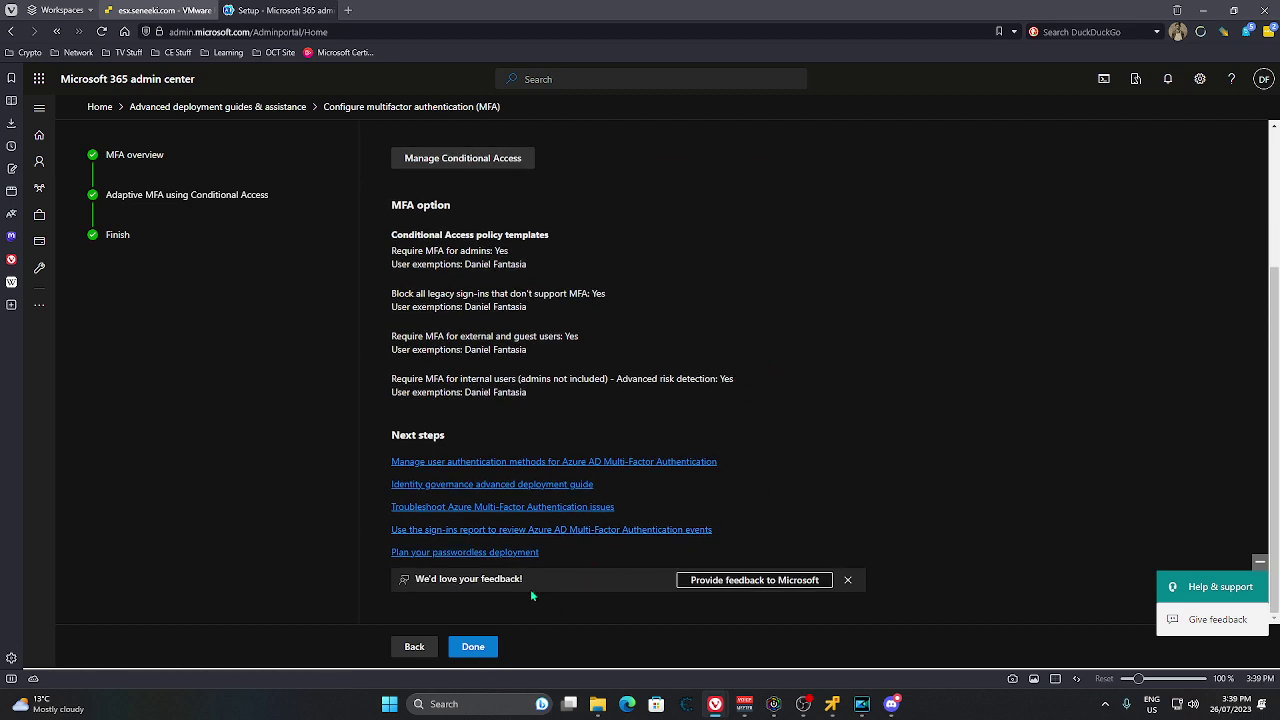
scroll(560, 421, up, 3)
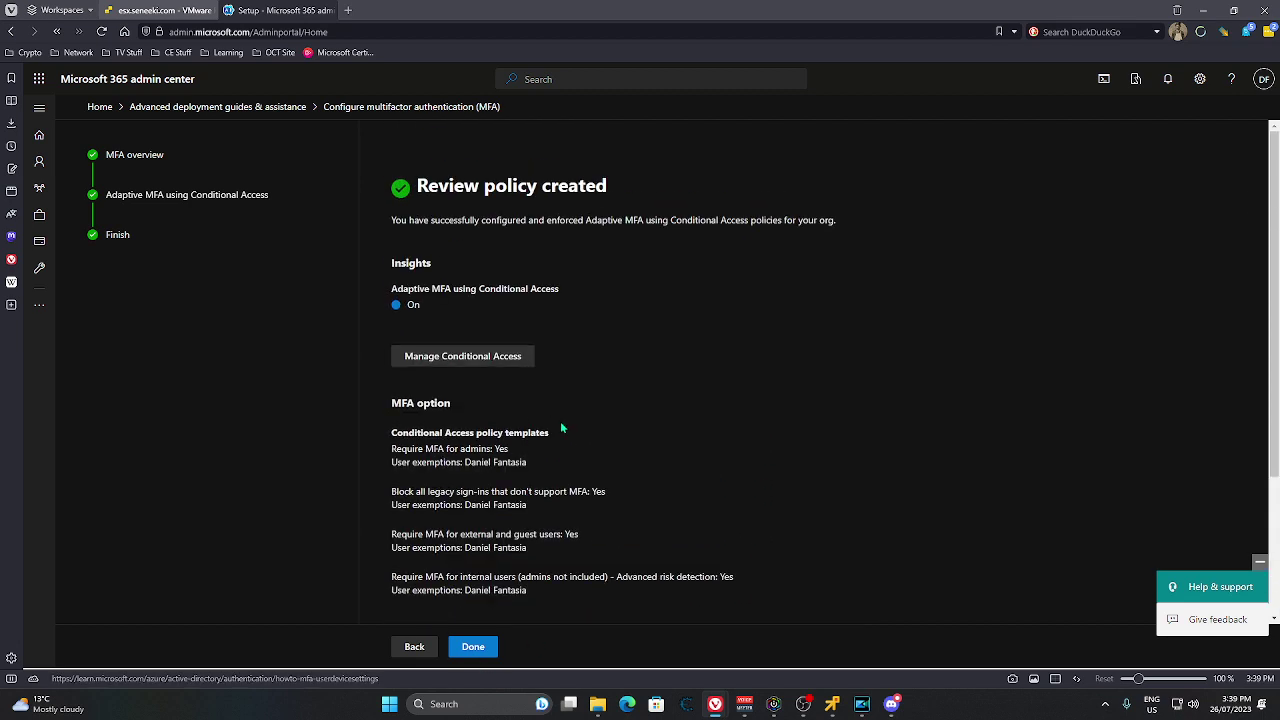
click(455, 358)
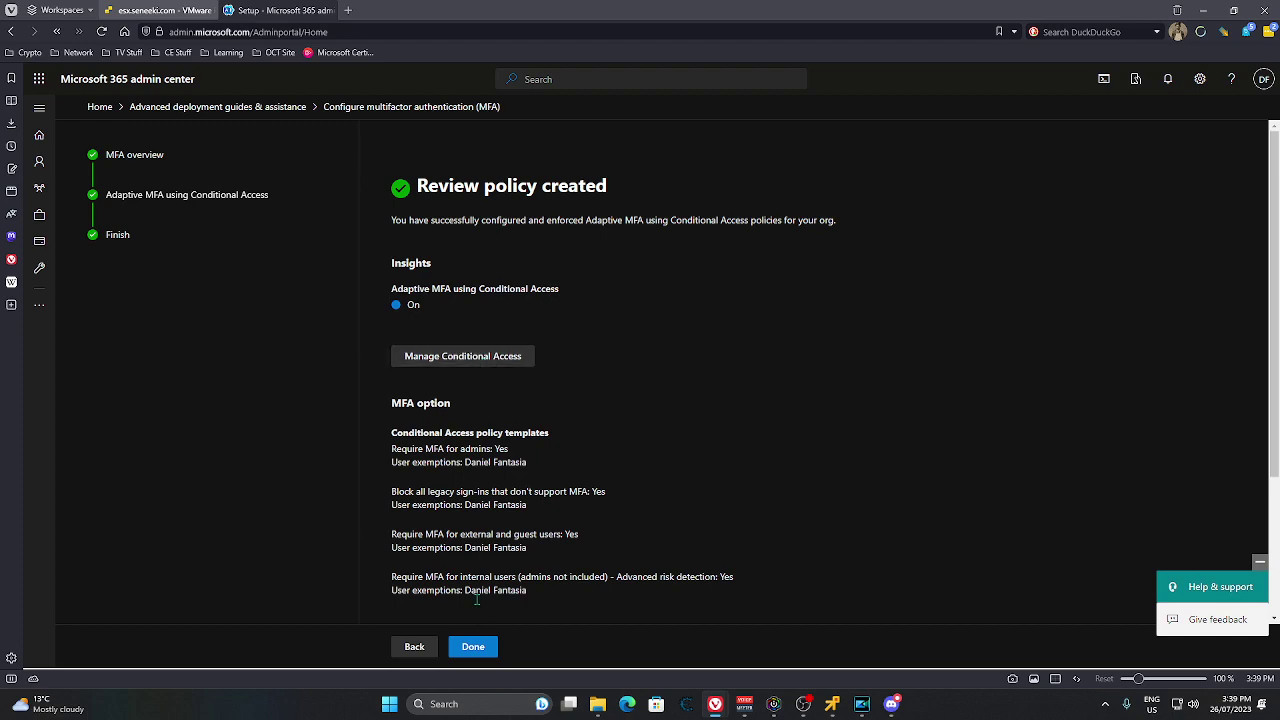
Step: Finish the MFA guide and submit a Very easy feedback rating
click(473, 646)
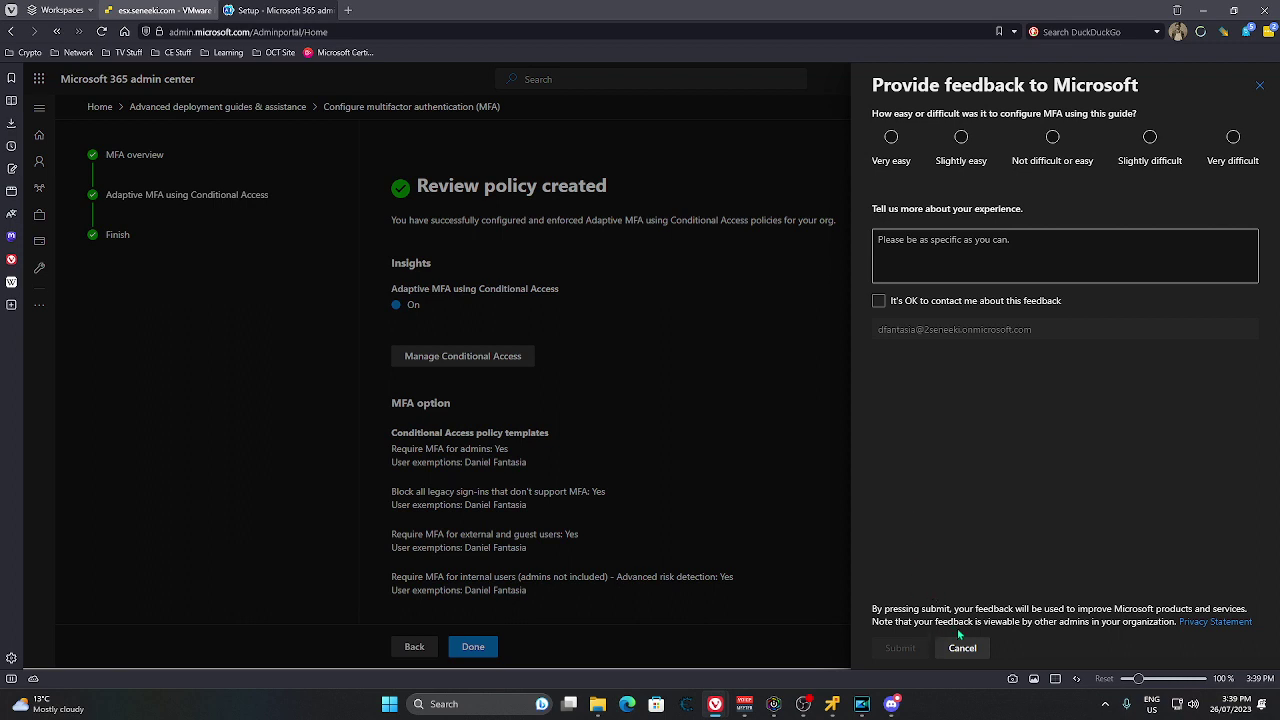
click(891, 136)
click(900, 650)
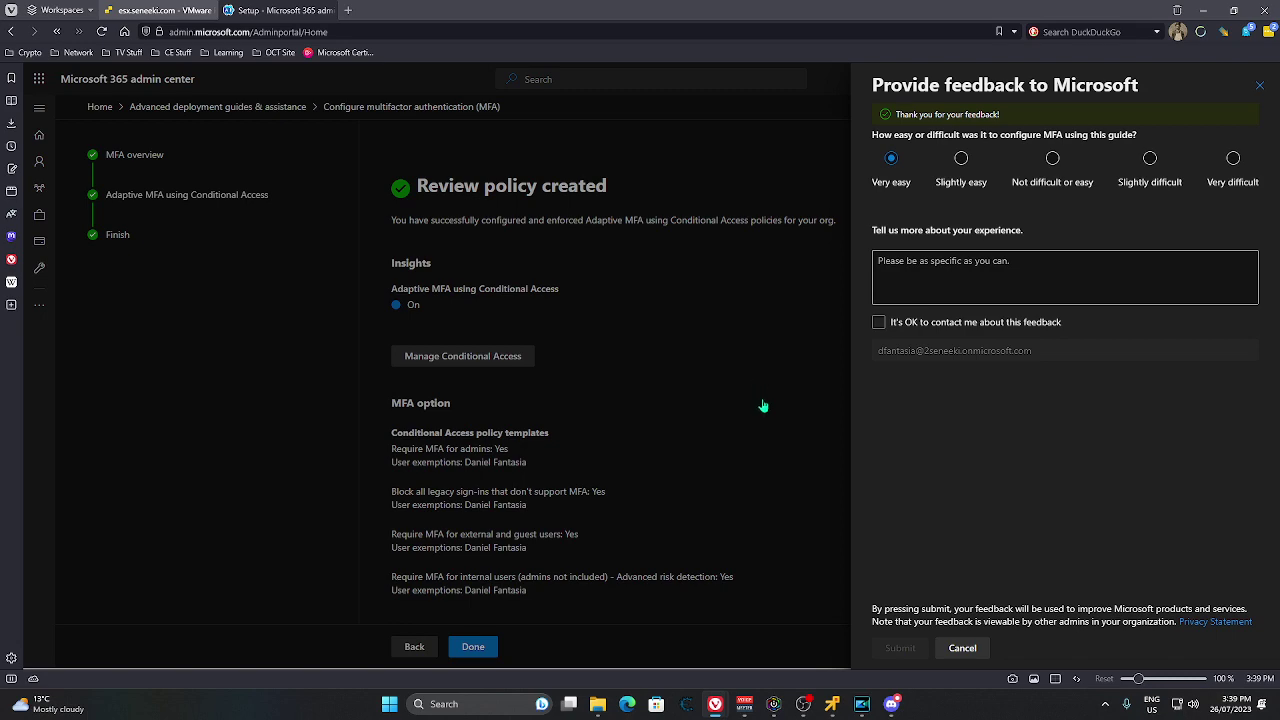
click(1258, 88)
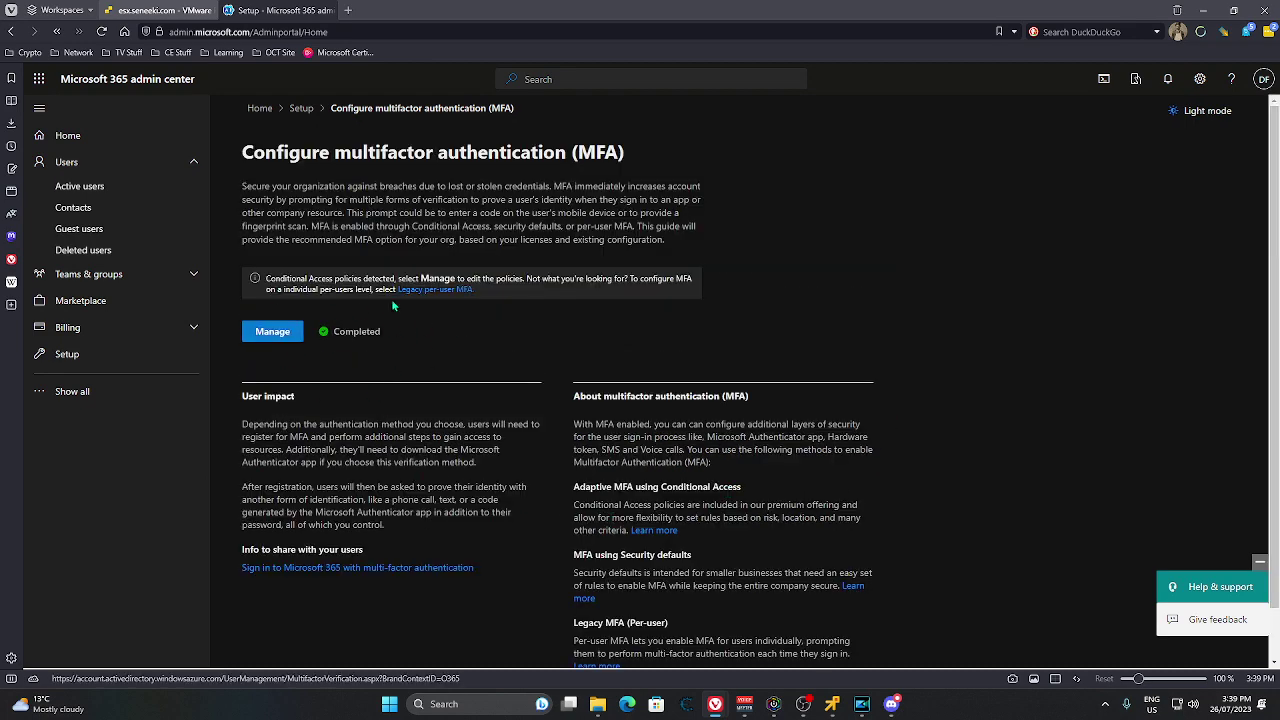
Step: Return to the Setup list, where MFA configuration shows Completed, and expand the full admin navigation
click(175, 364)
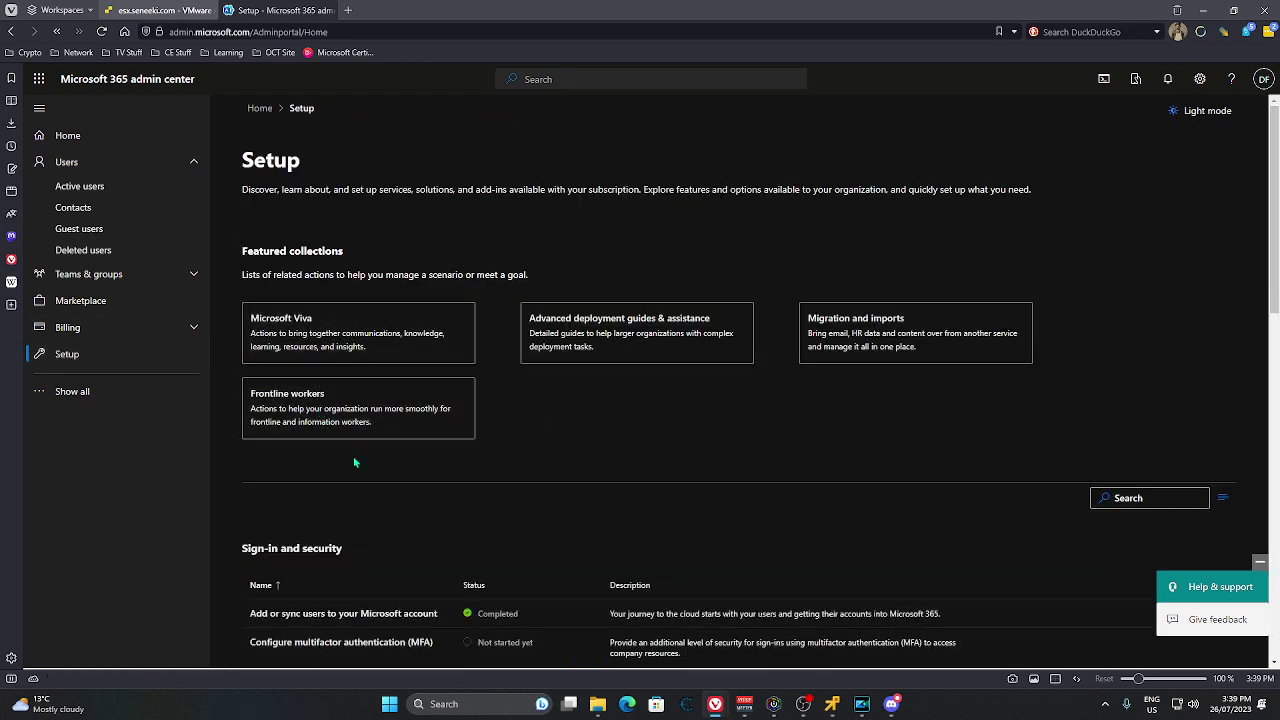
scroll(353, 456, down, 1)
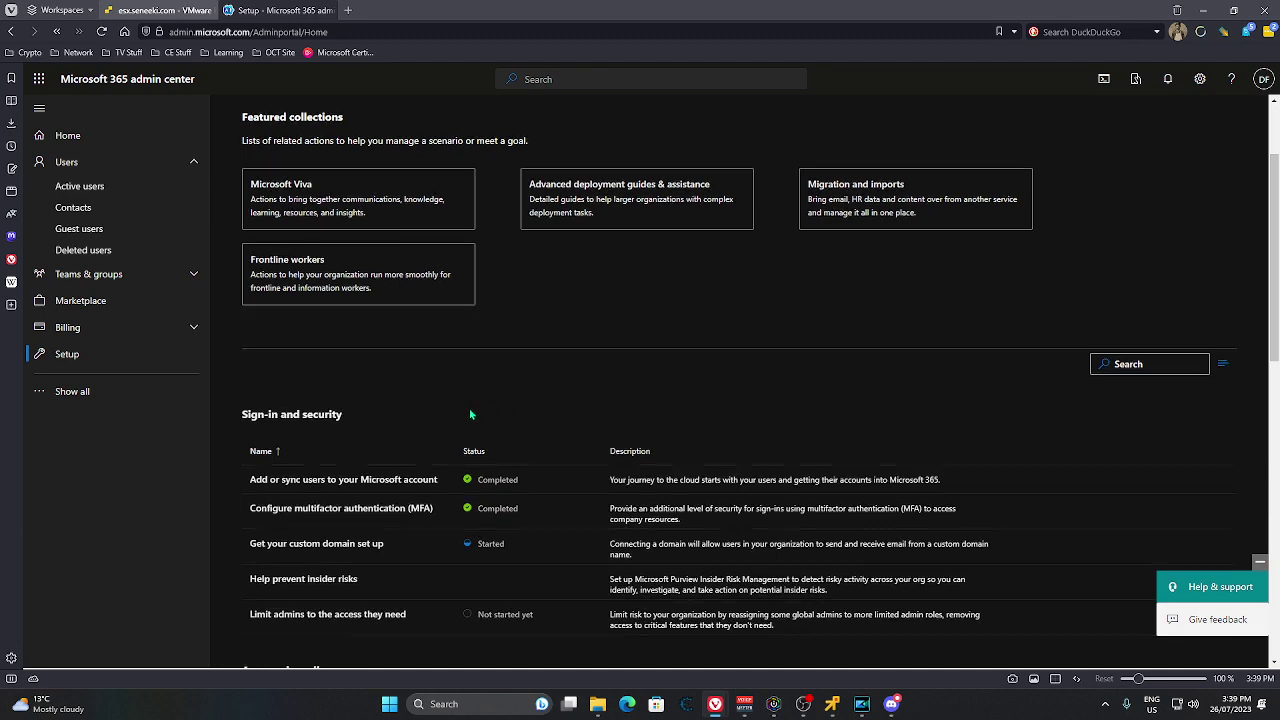
scroll(469, 408, down, 1)
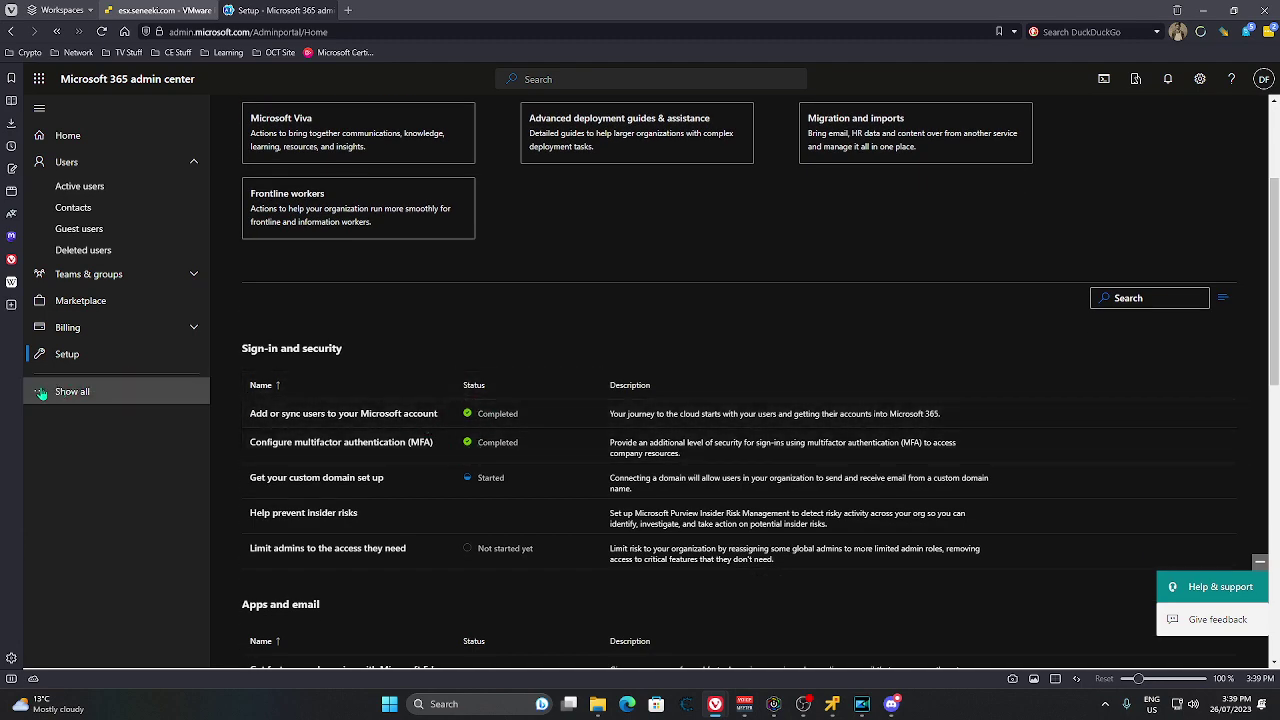
click(41, 393)
Step: Go to Identity > Protection > Conditional Access and list all policies, showing five MFA policies On
scroll(113, 452, down, 3)
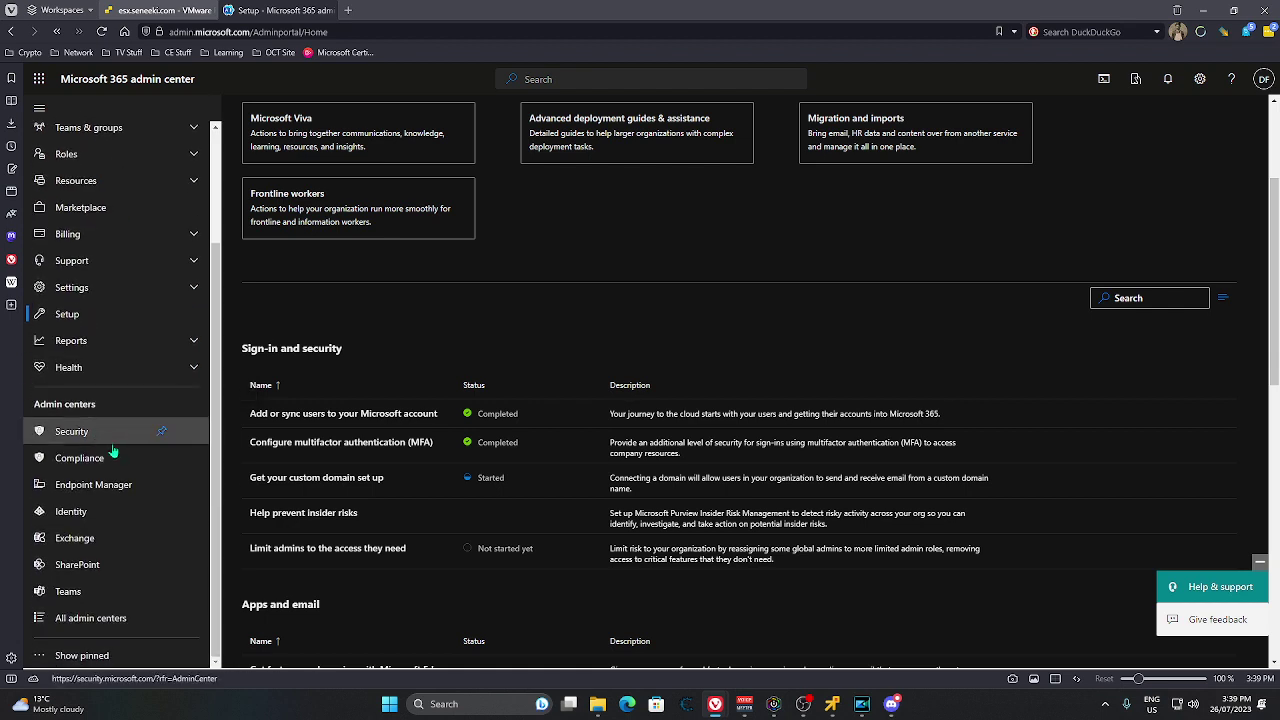
click(90, 510)
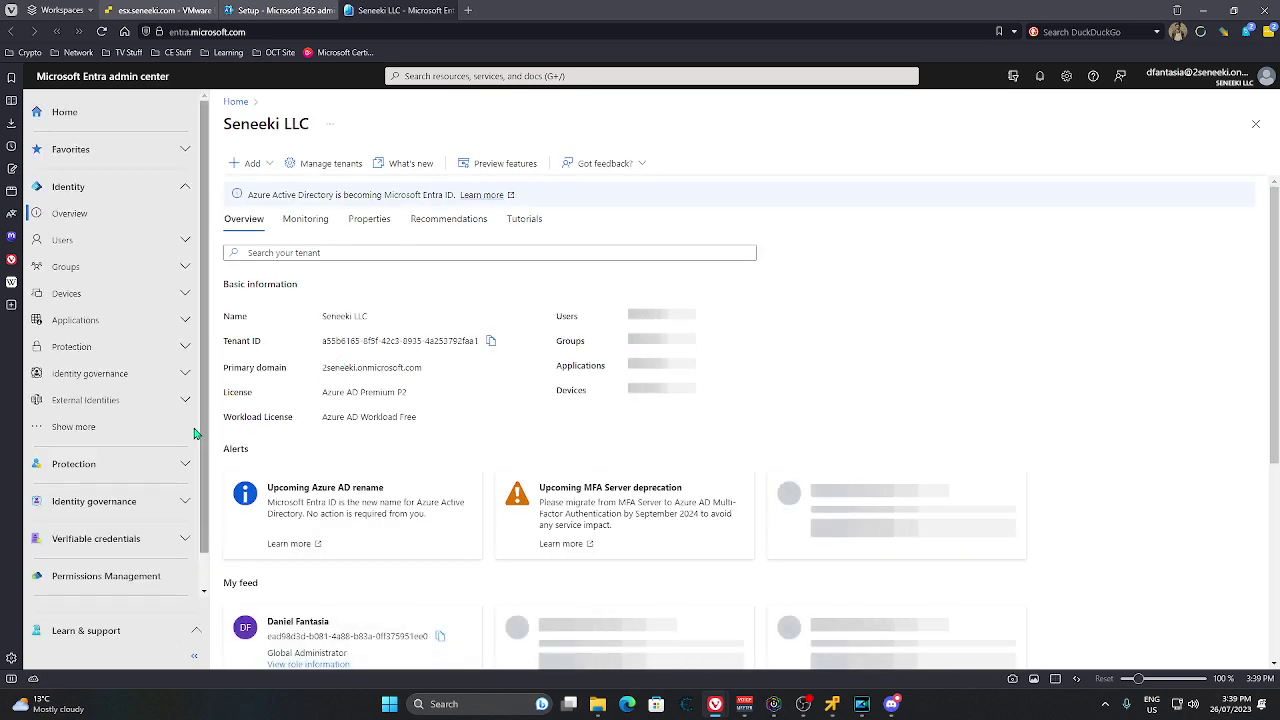
click(184, 354)
click(108, 402)
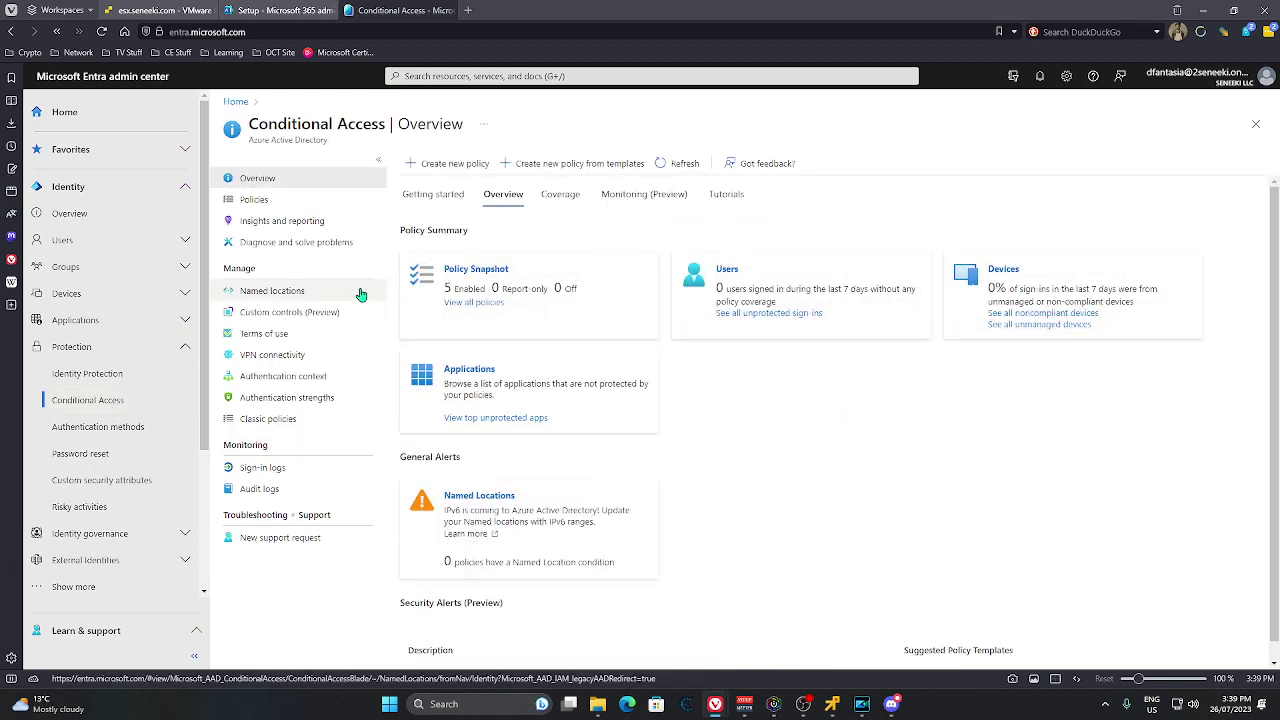
click(459, 308)
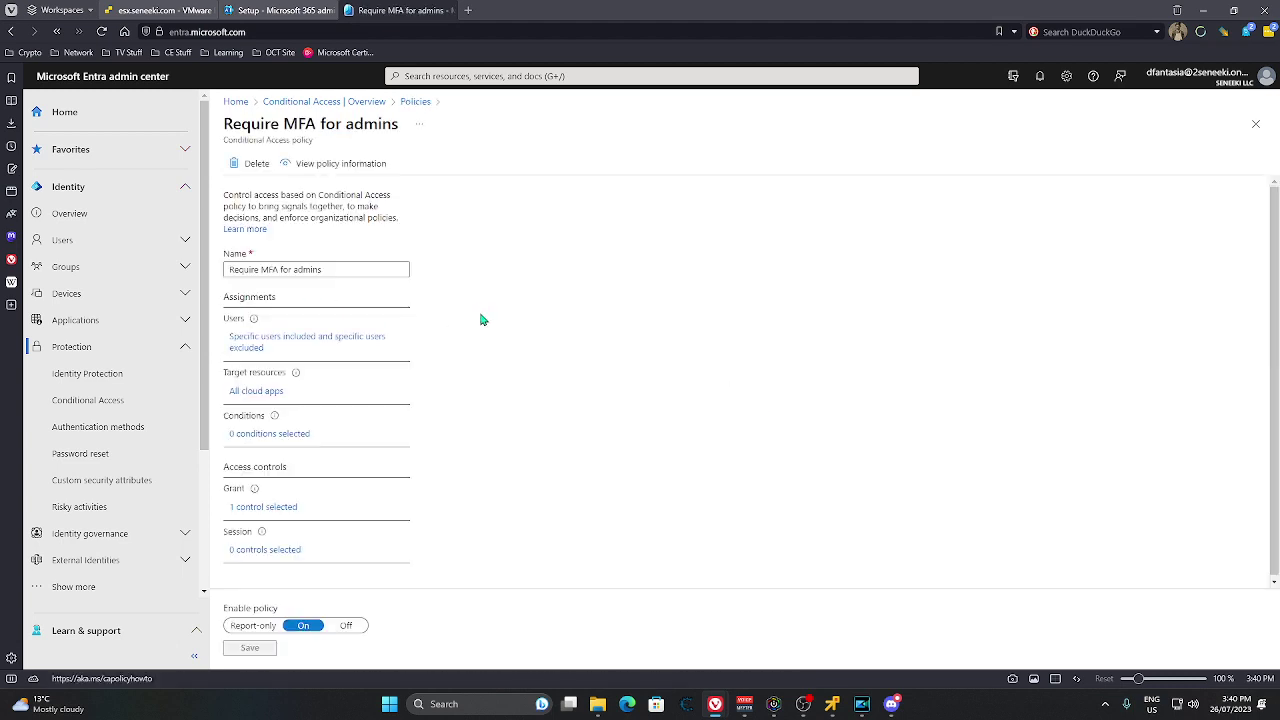
Step: Review the admin policy's users: untick guests, inspect the 21 included roles and the excluded user
click(306, 342)
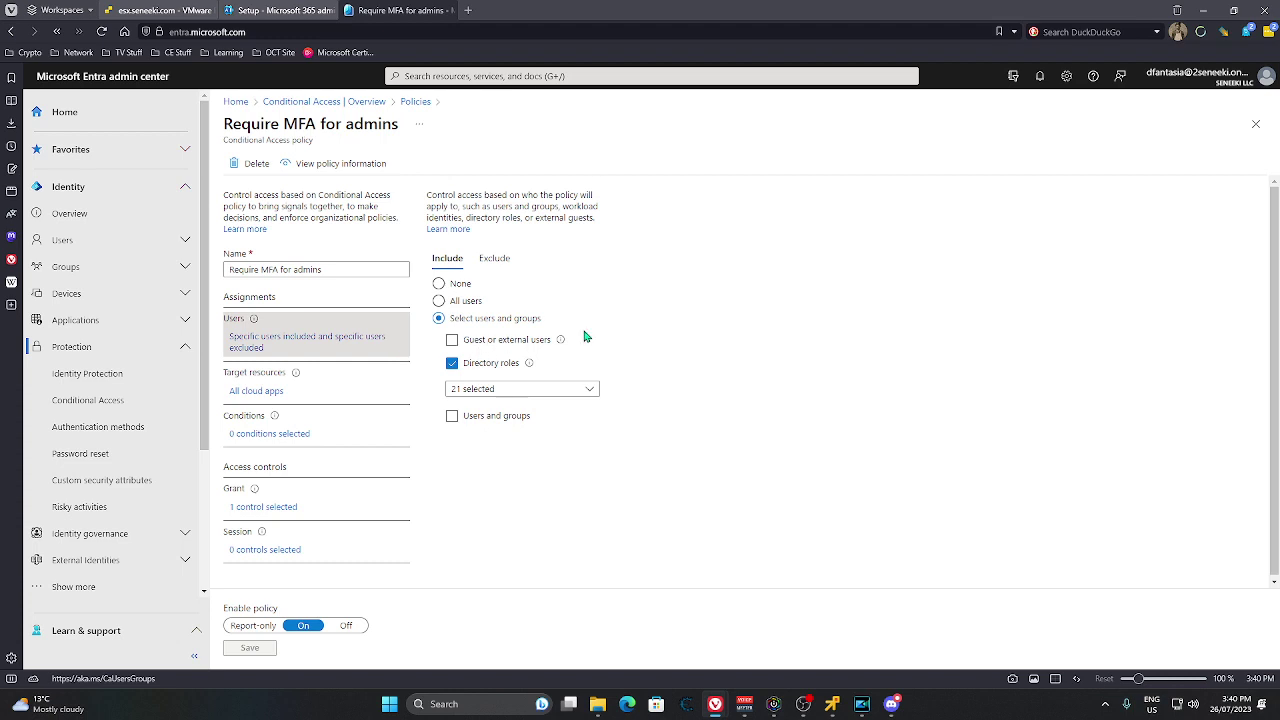
click(527, 342)
click(591, 390)
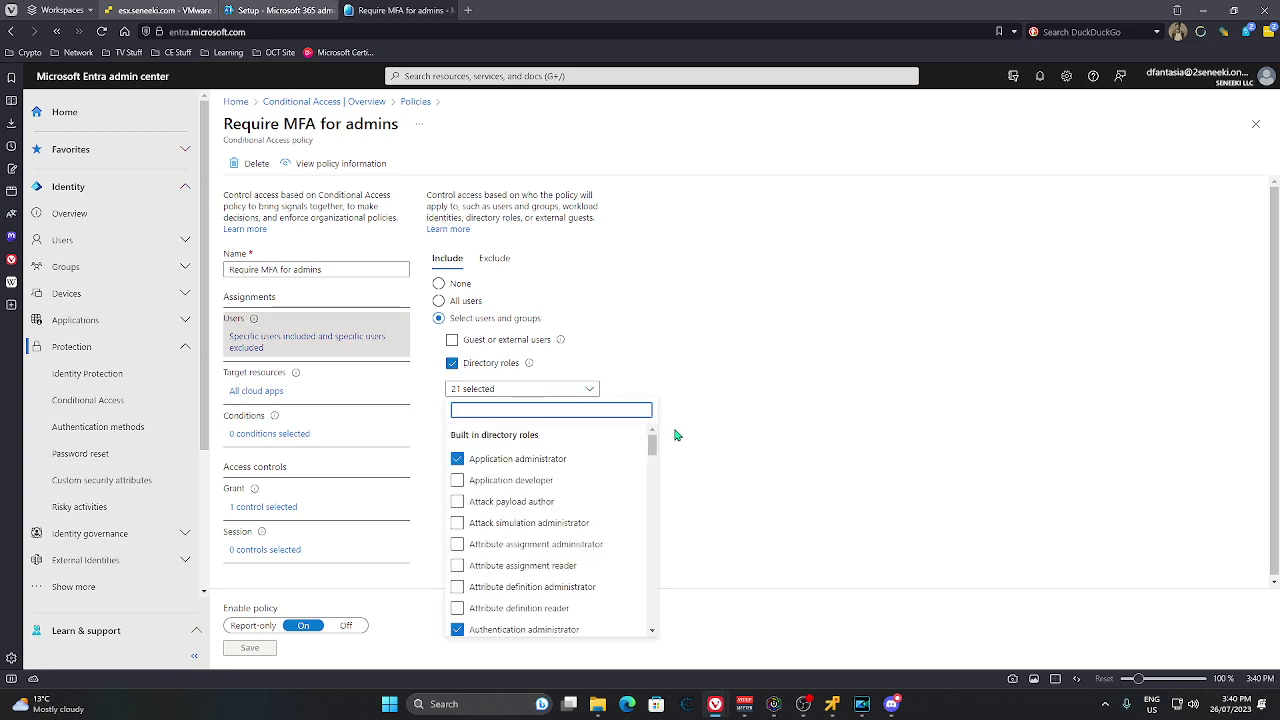
drag(652, 450, 656, 529)
scroll(656, 529, up, 2)
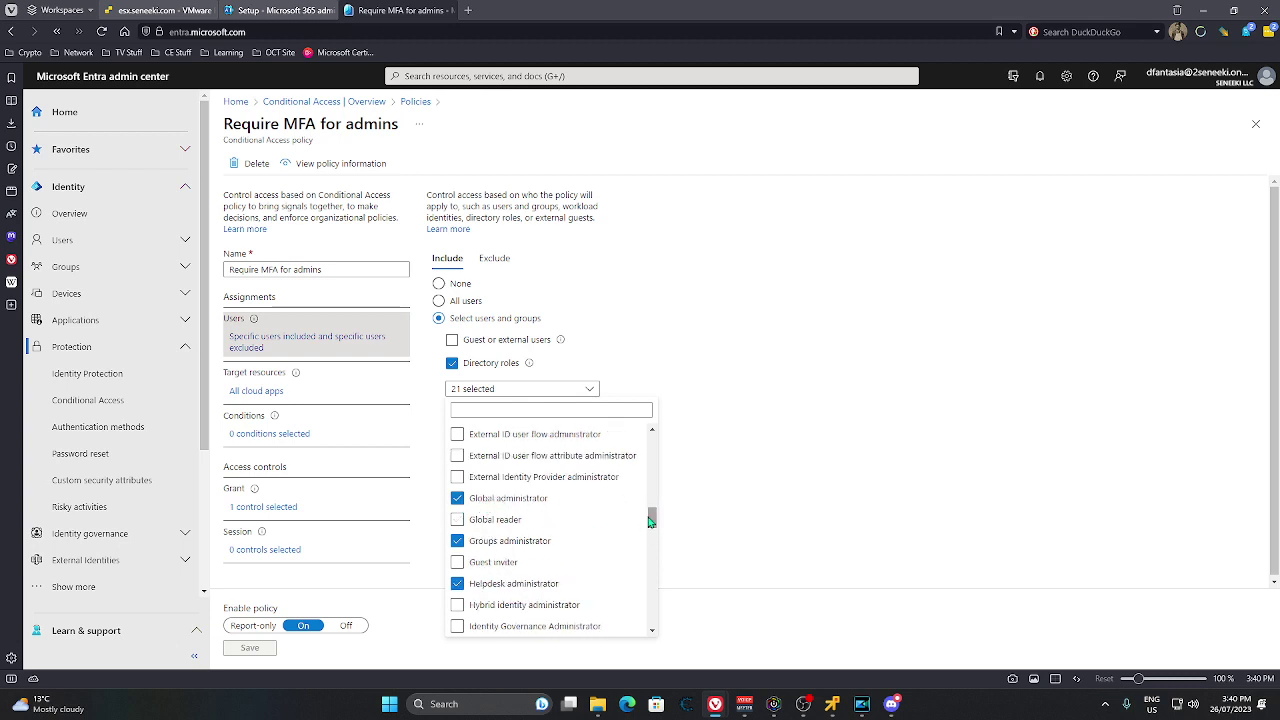
drag(652, 519, 653, 529)
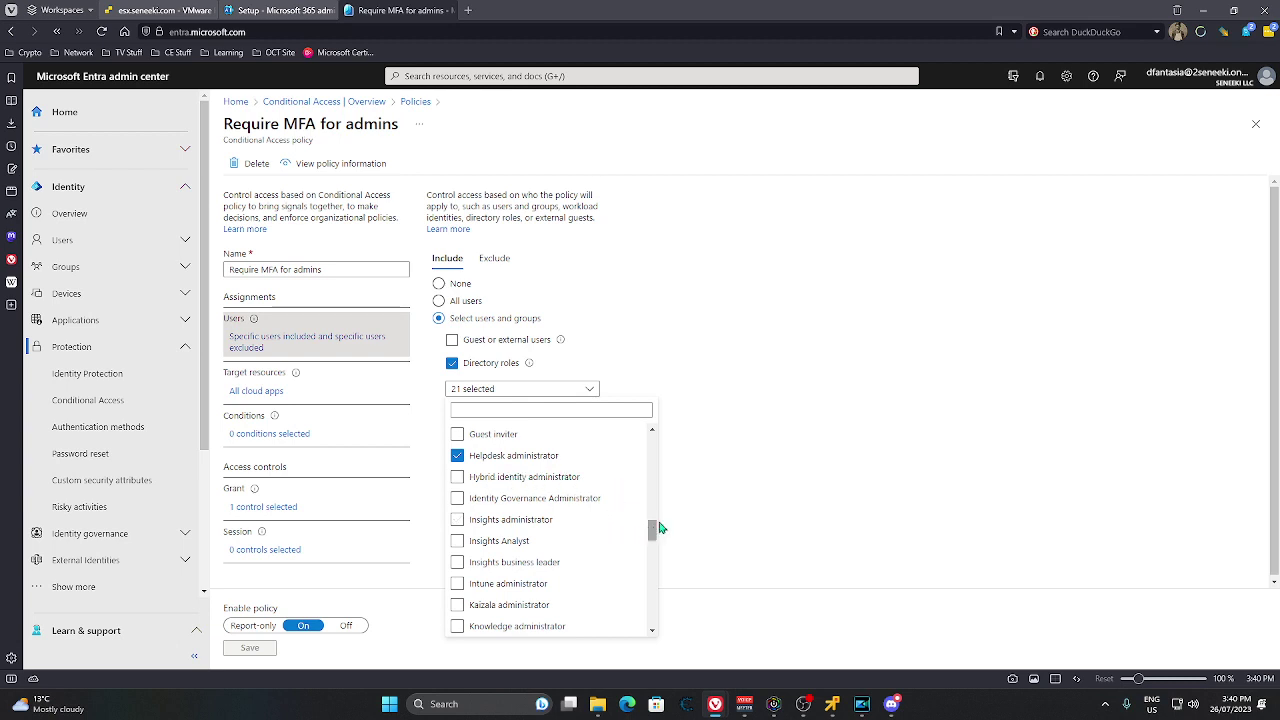
click(660, 346)
click(494, 258)
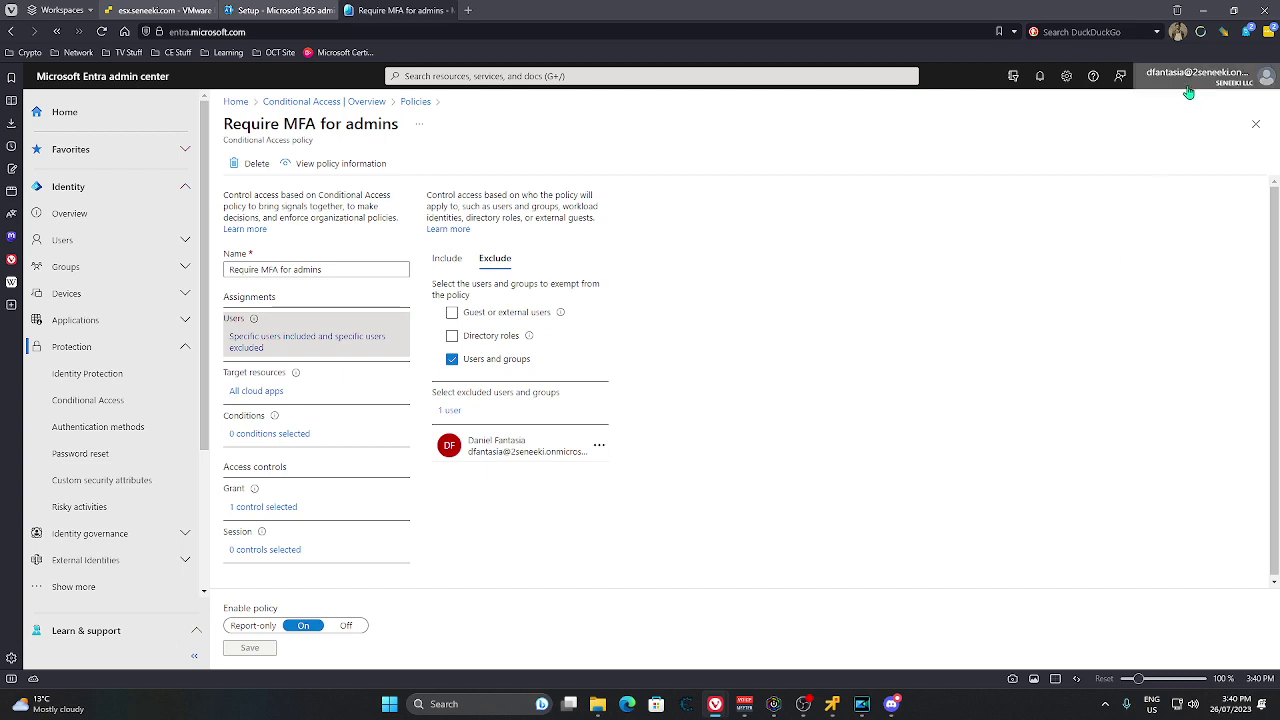
click(262, 392)
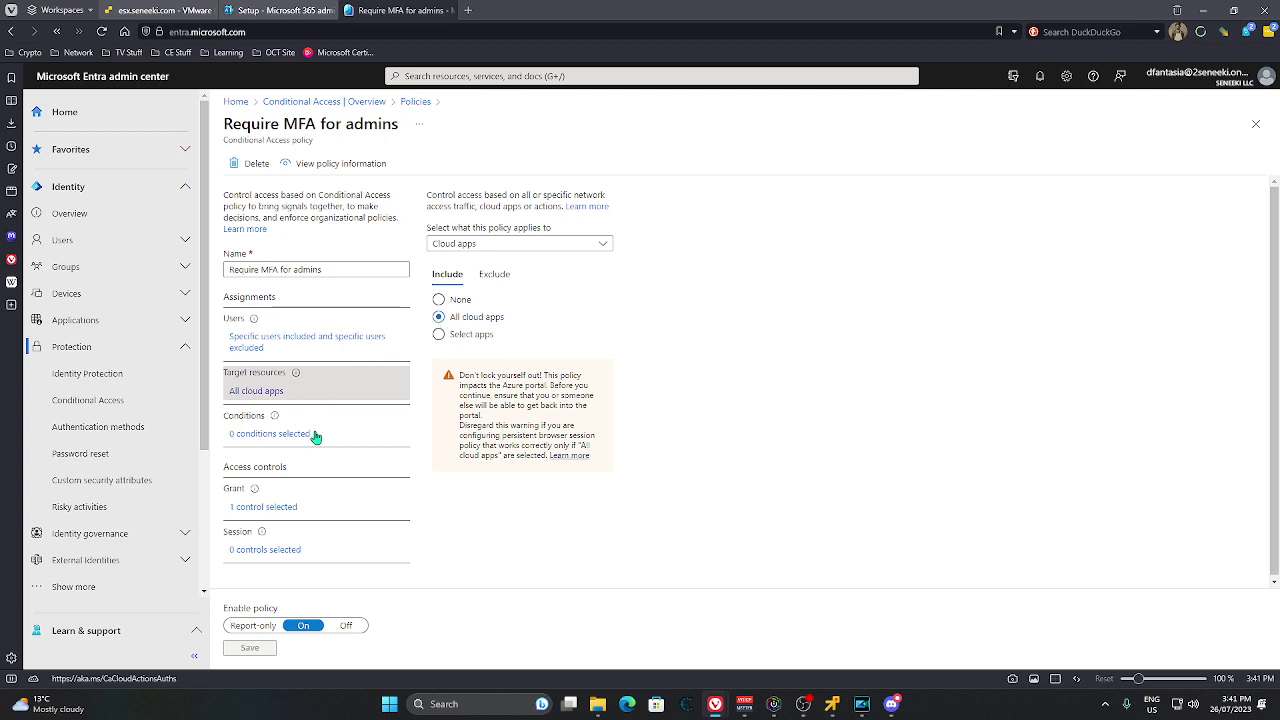
Step: Inspect the admin policy's Require multifactor authentication grant, close it, and return to the Conditional Access overview
click(283, 507)
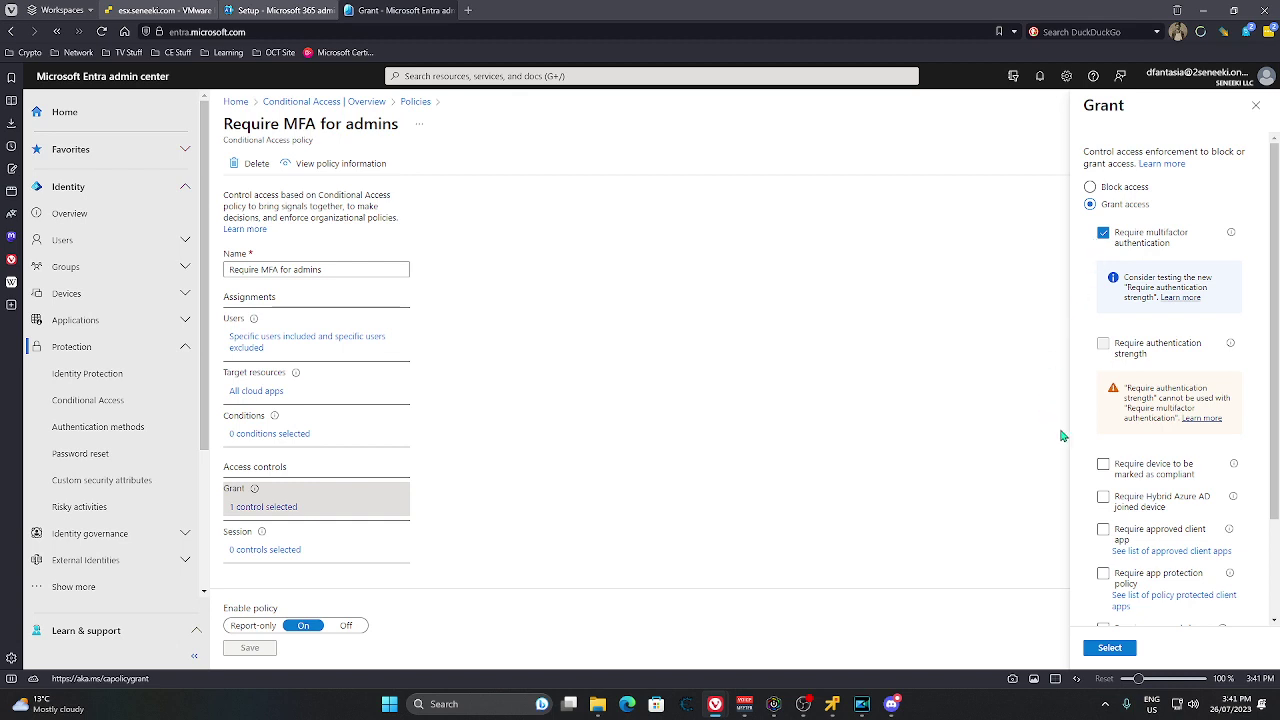
scroll(1125, 425, down, 2)
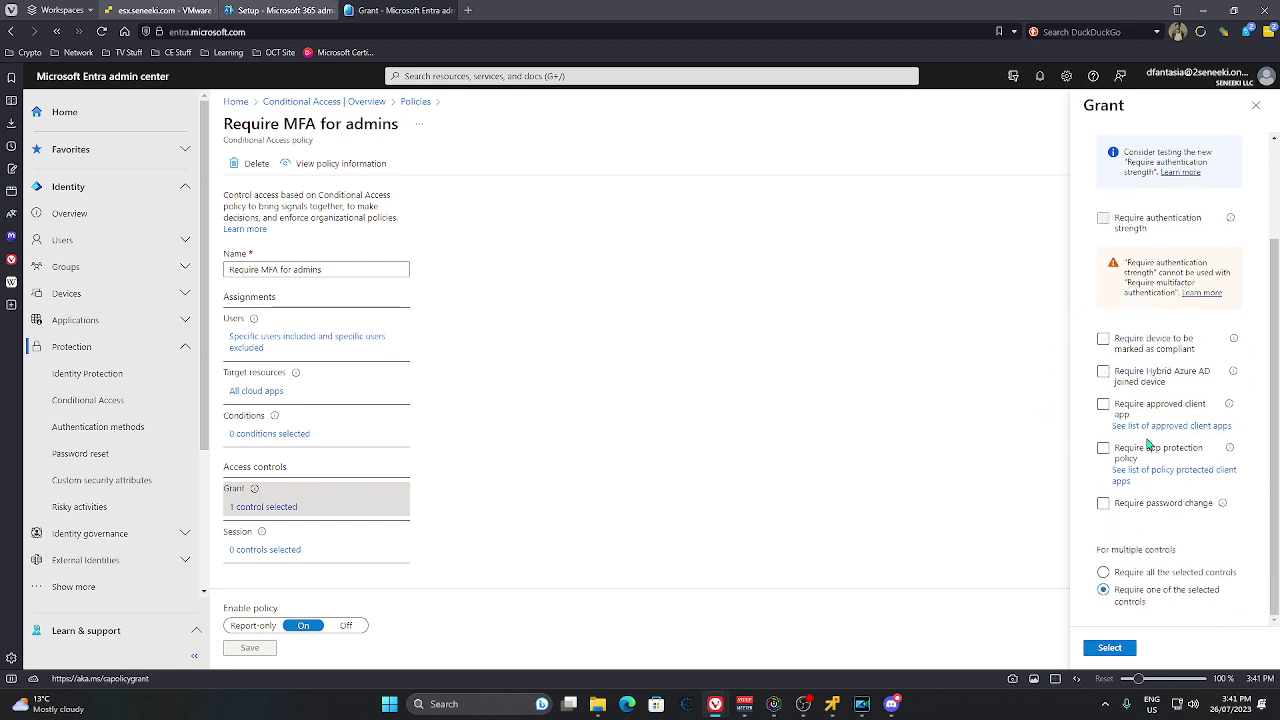
scroll(1148, 446, up, 2)
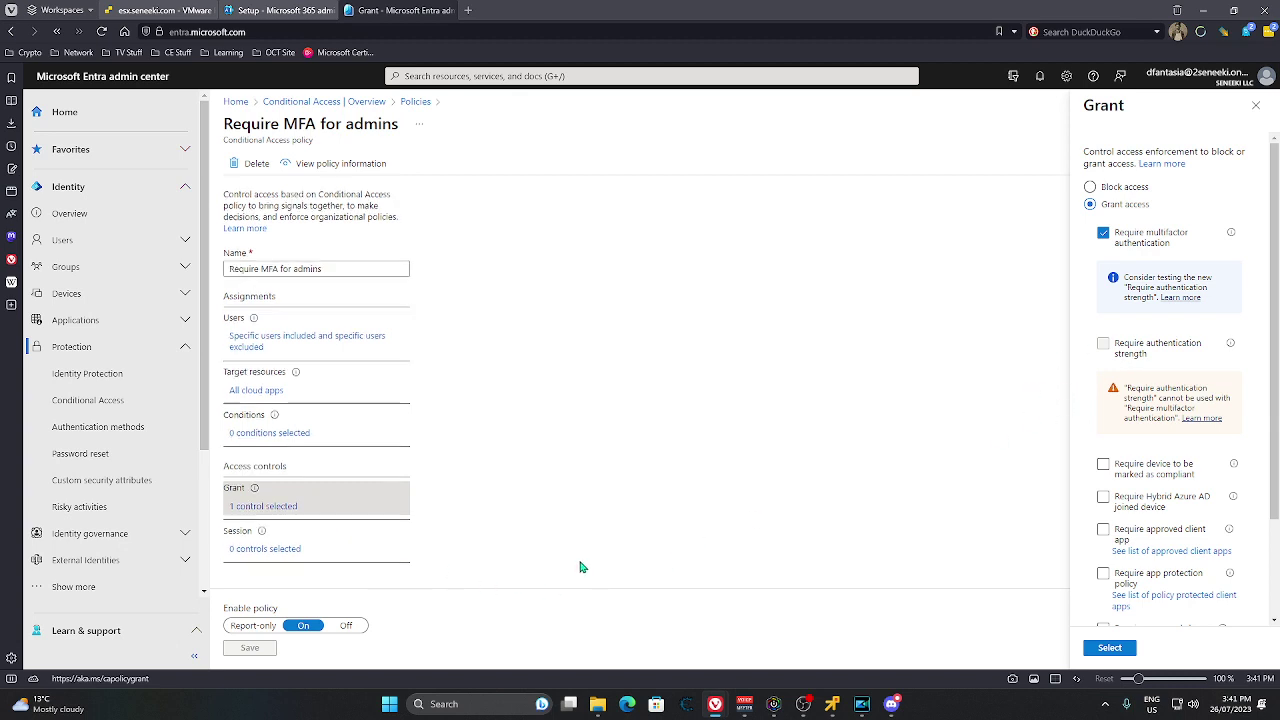
click(1256, 105)
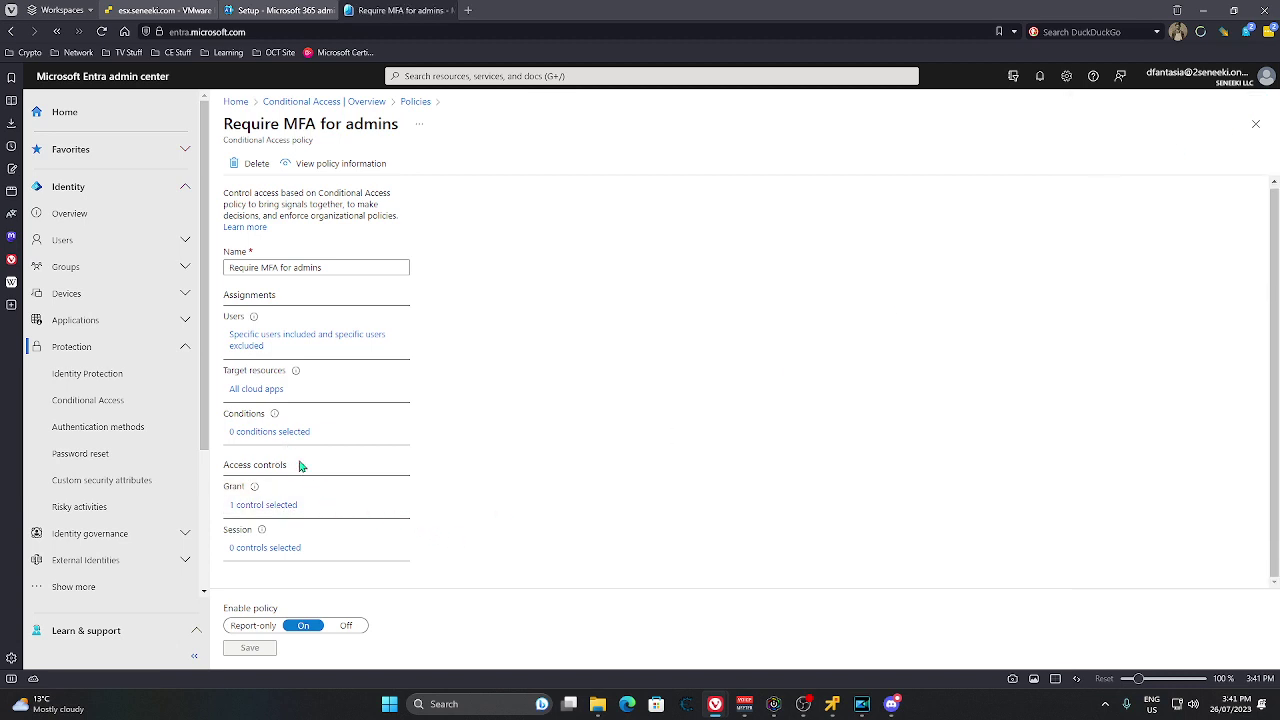
click(97, 406)
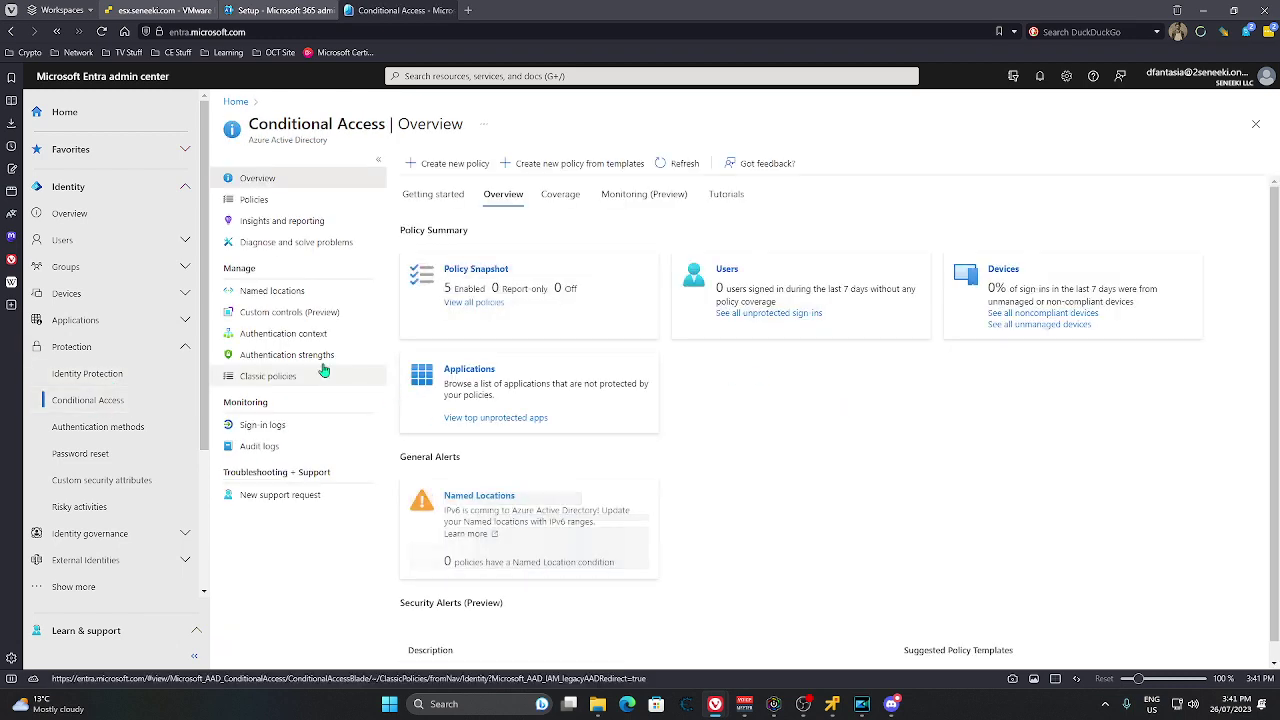
Step: Create a countries named location called 'Australia' that includes Australia
click(273, 293)
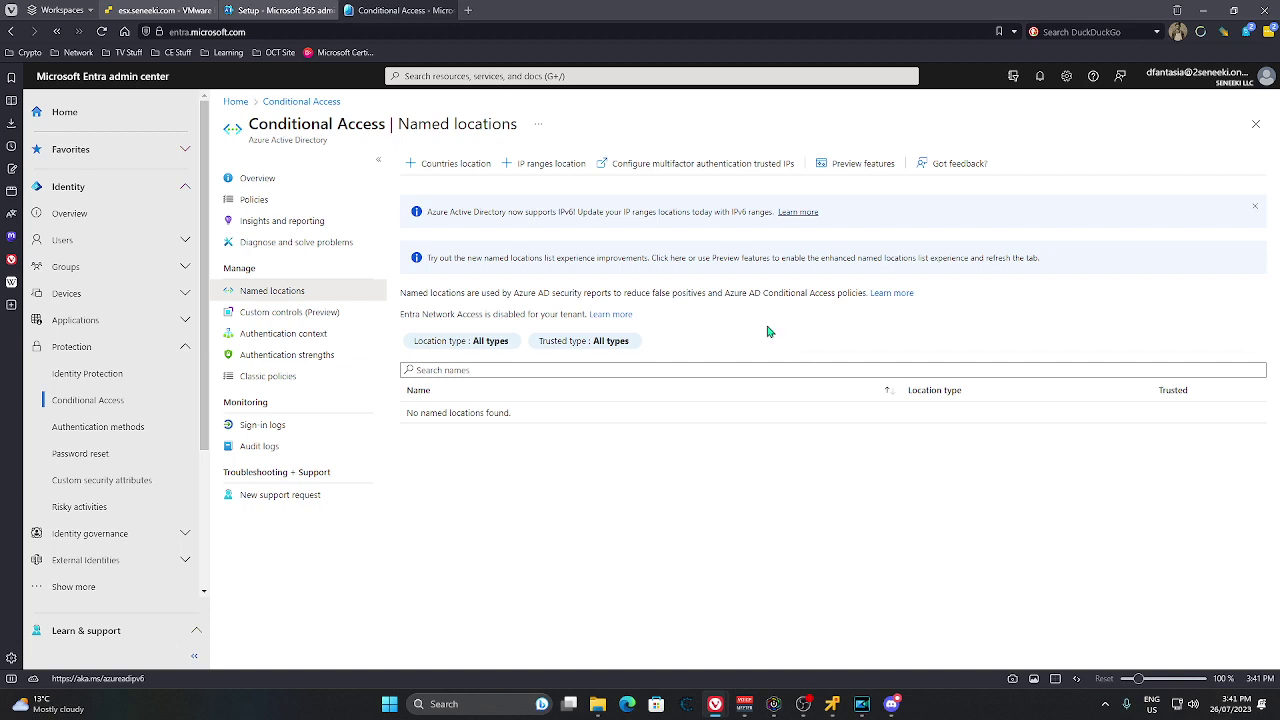
click(450, 167)
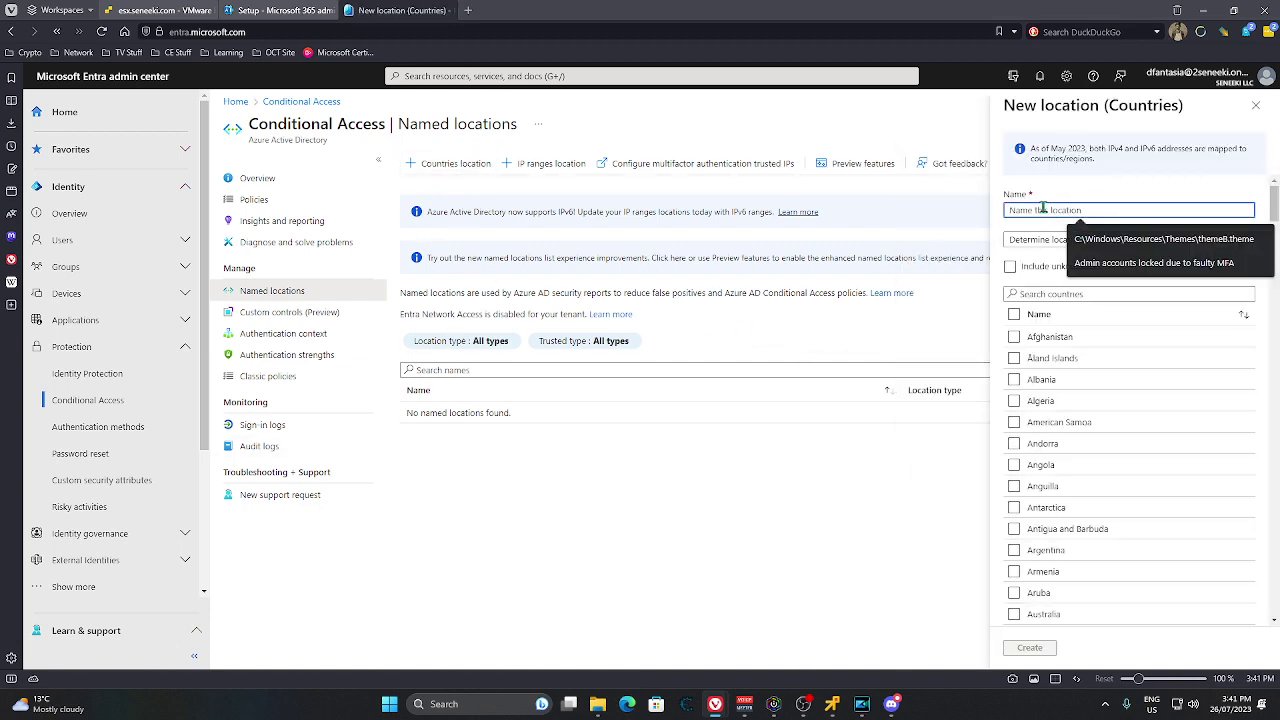
text(Aust)
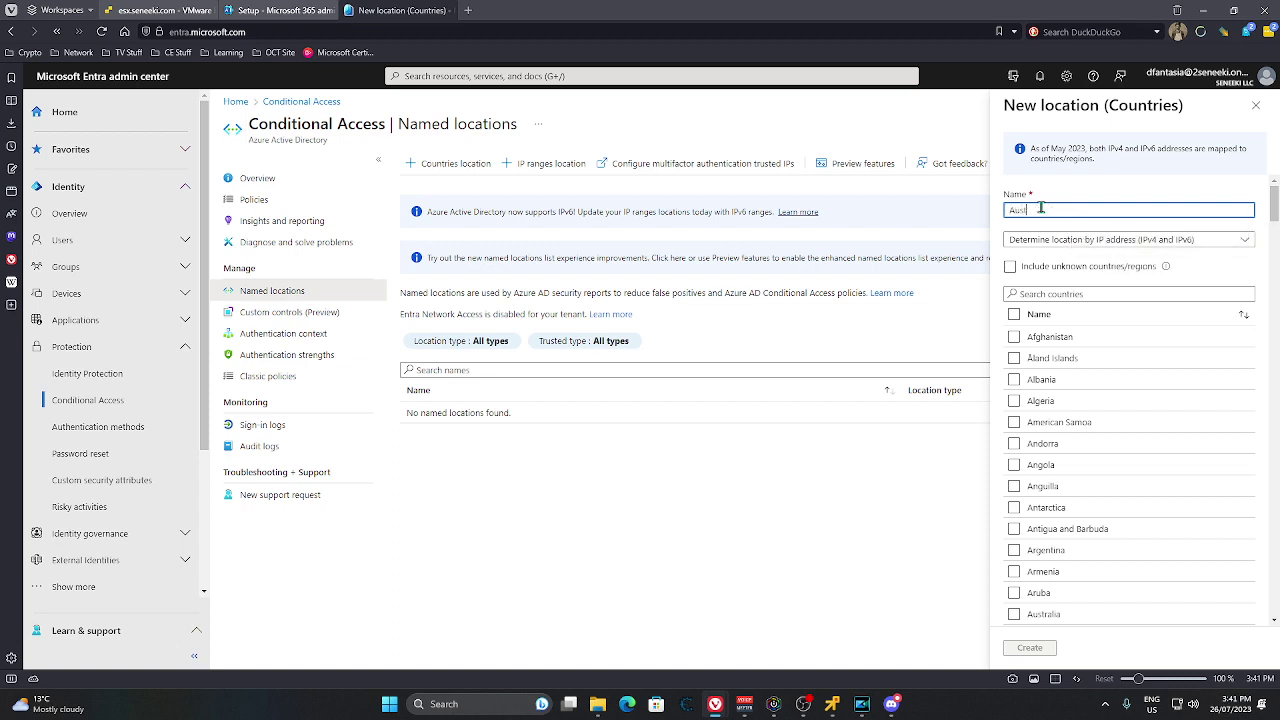
text(ralia)
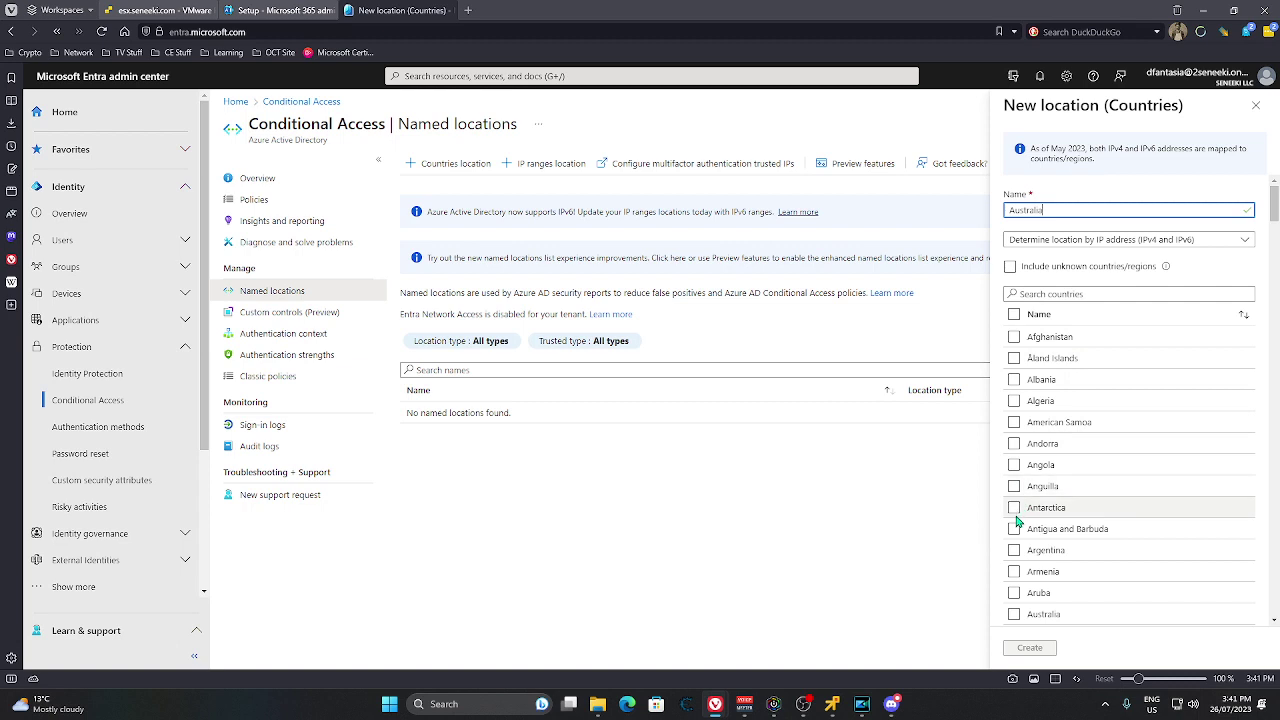
click(1015, 614)
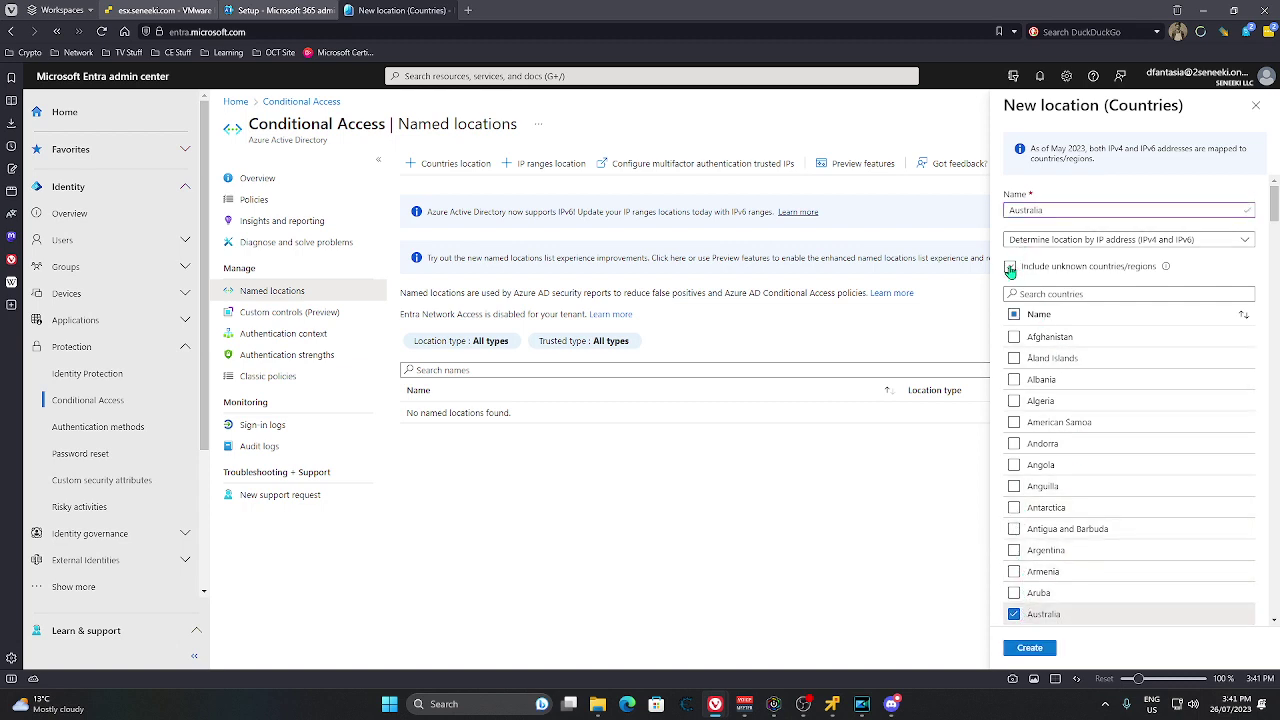
click(1025, 649)
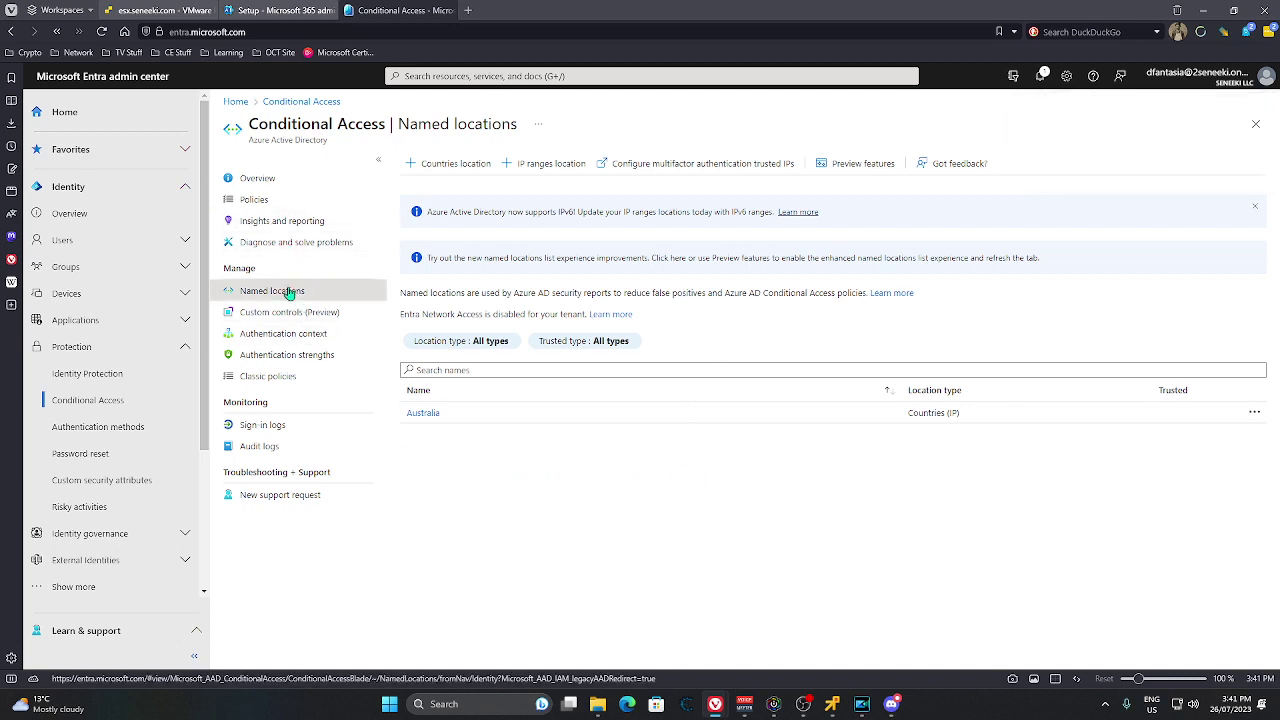
Step: Set the Require MFA for admins location condition to the selected Australia location
click(272, 201)
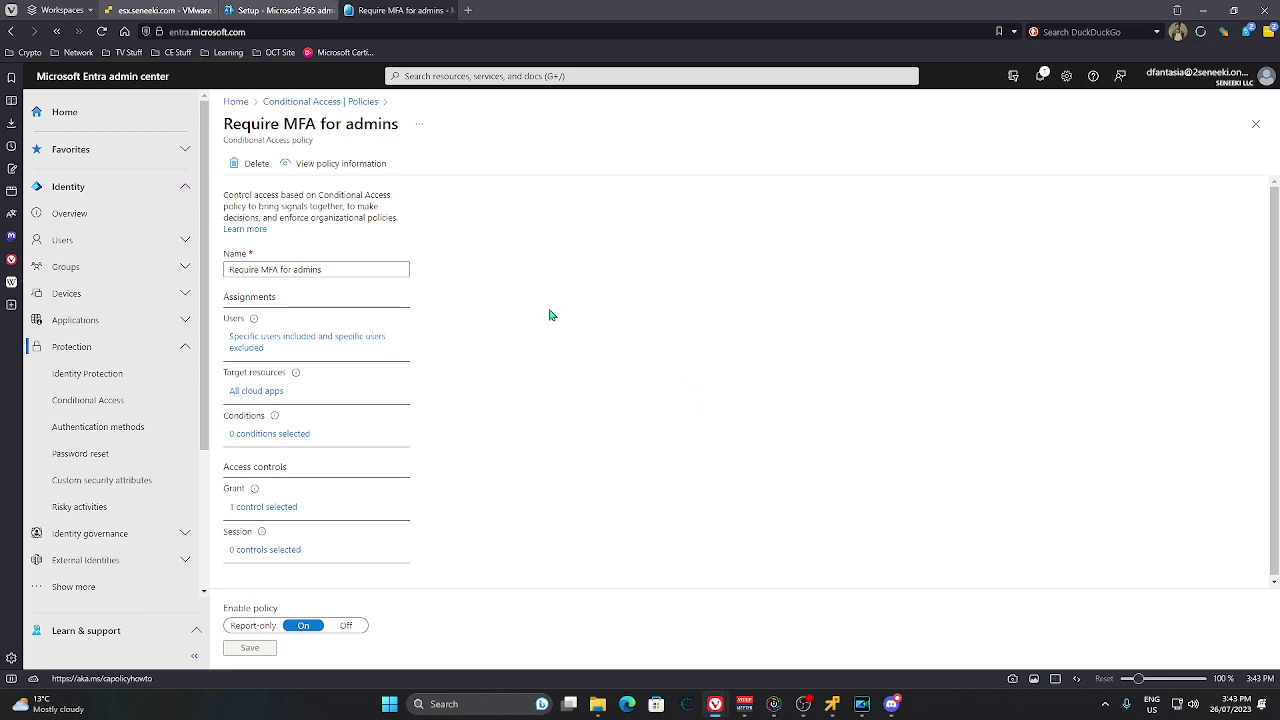
click(295, 434)
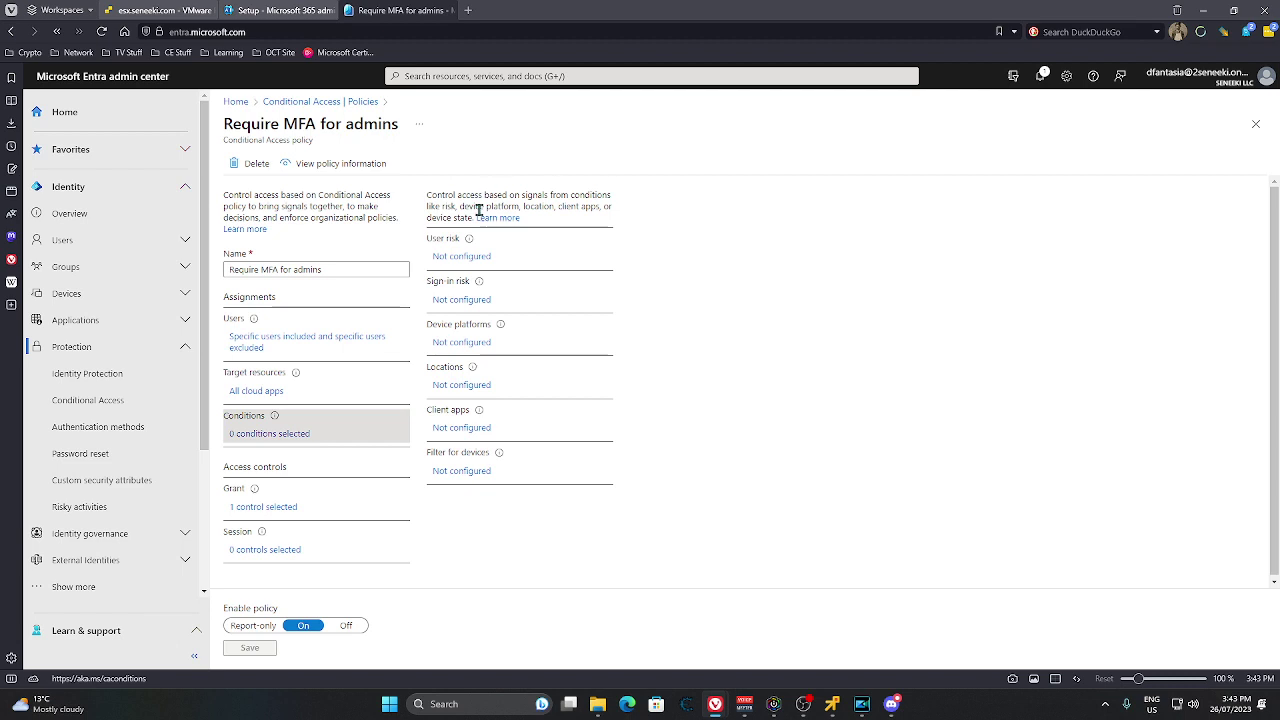
click(467, 387)
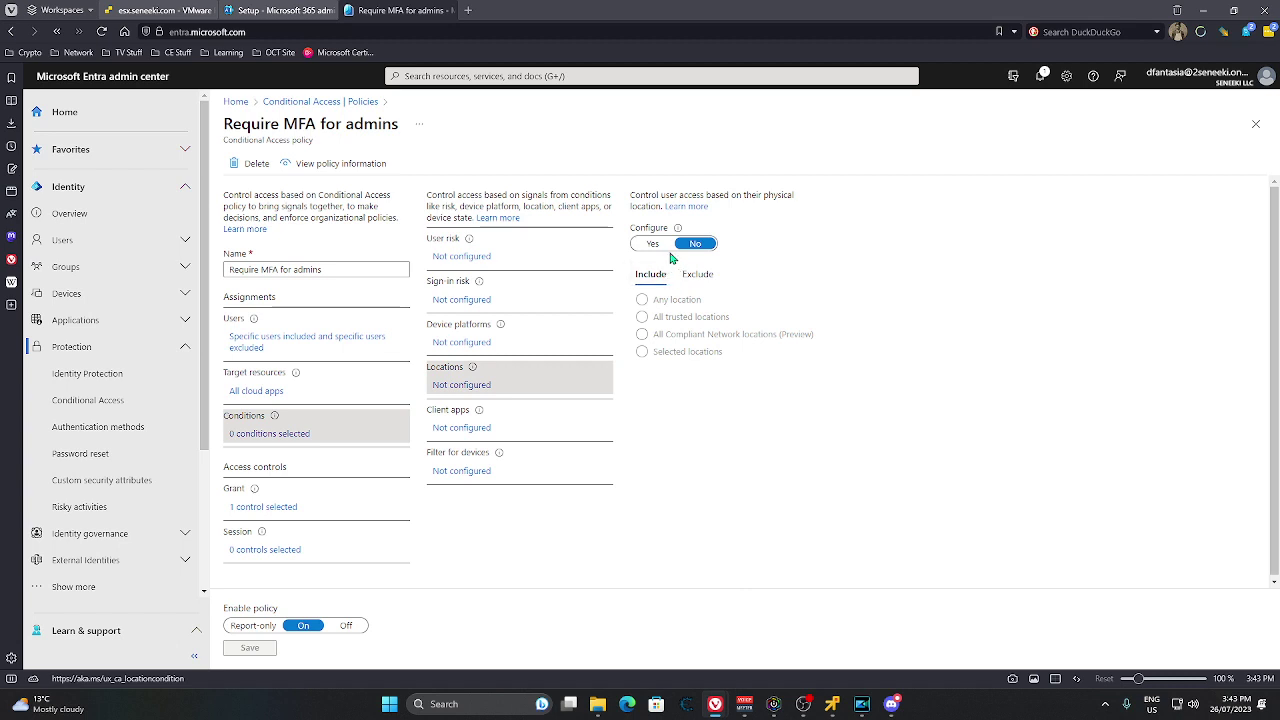
click(654, 244)
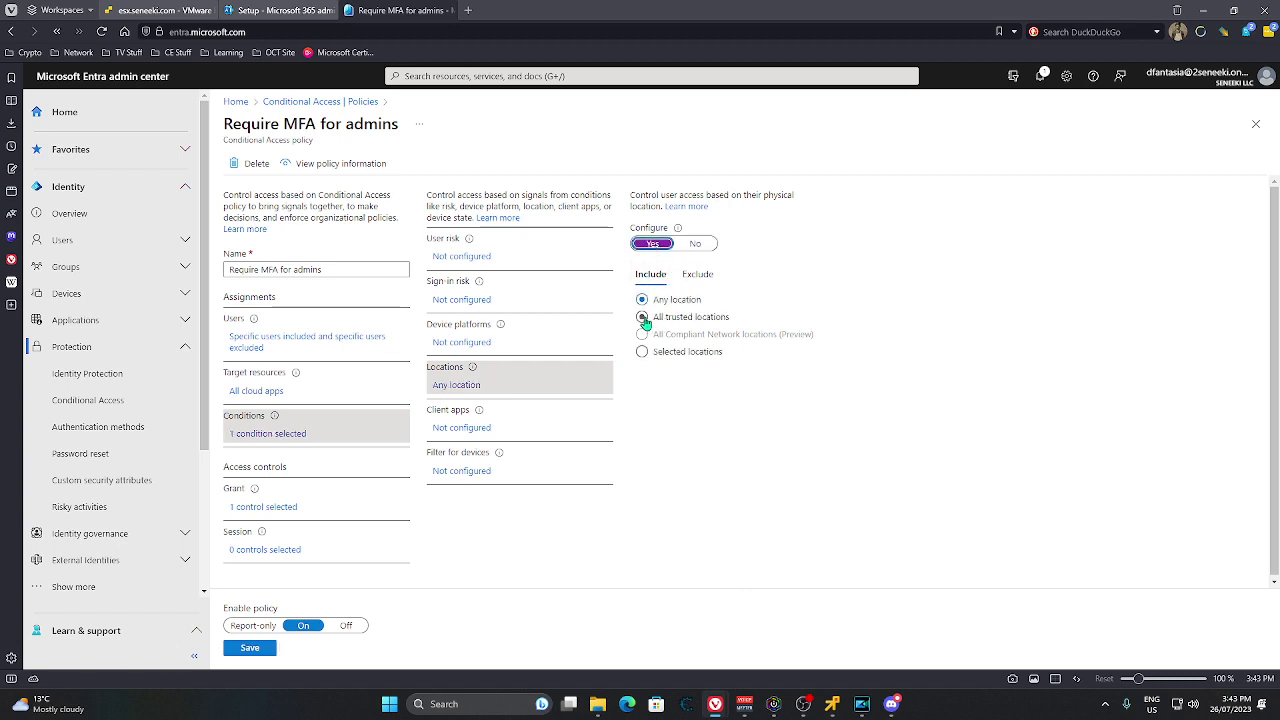
click(642, 351)
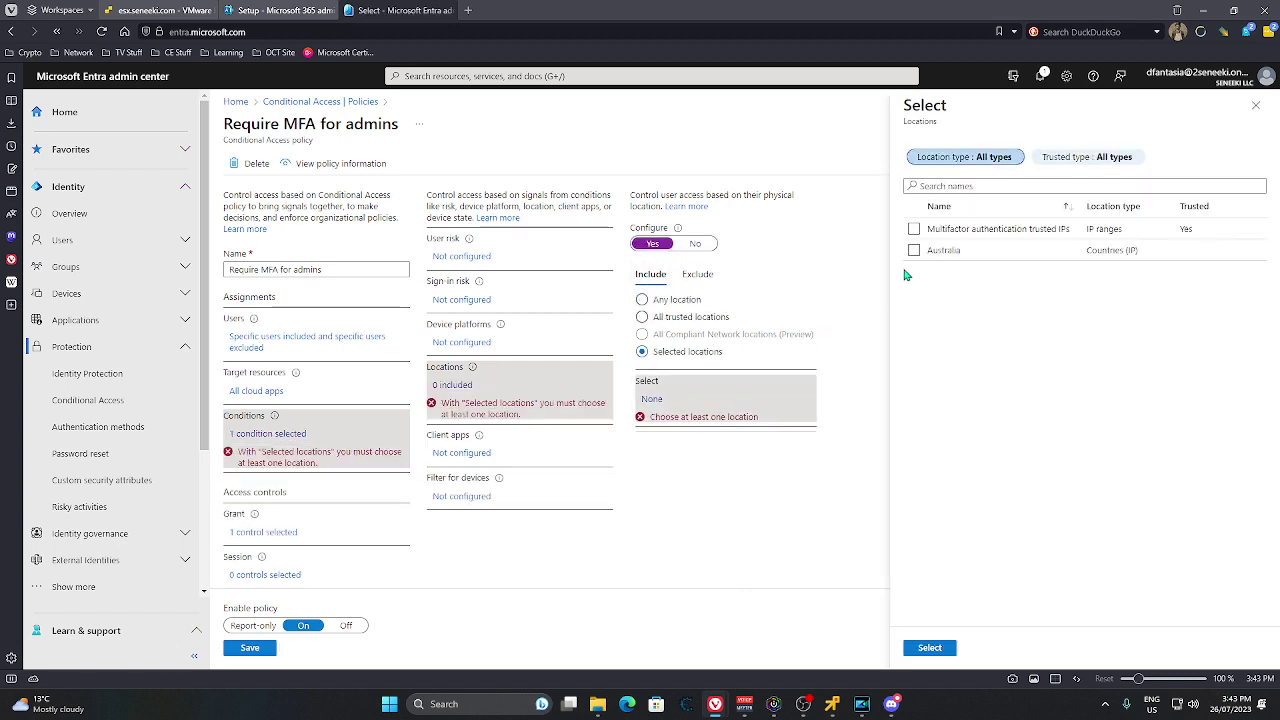
click(913, 251)
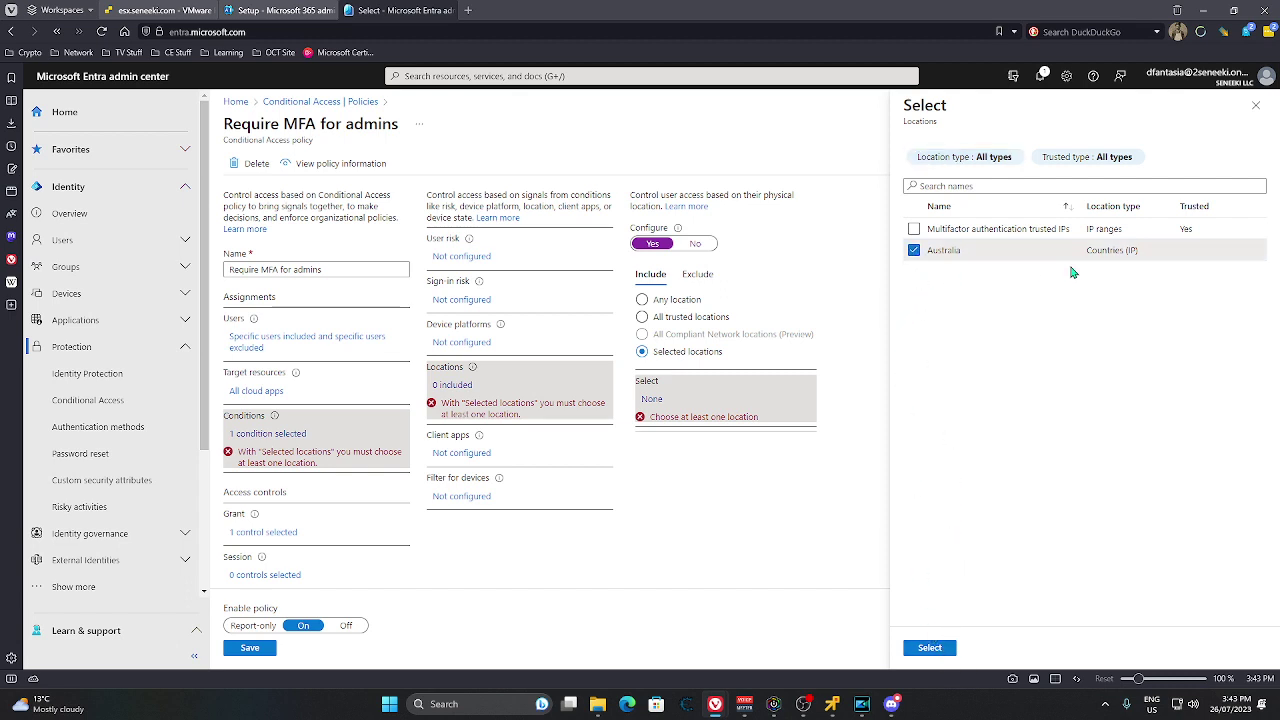
click(929, 648)
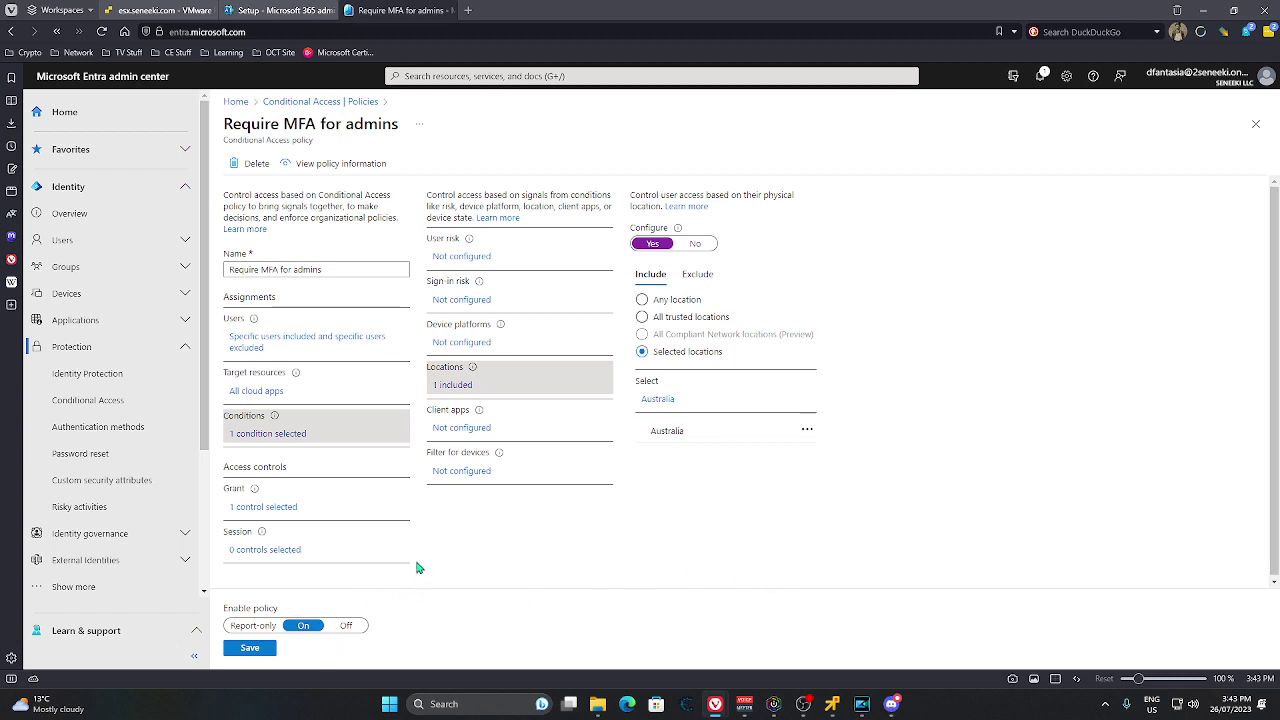
Step: Revert the location condition to Any location and discard the unsaved policy edits
click(658, 401)
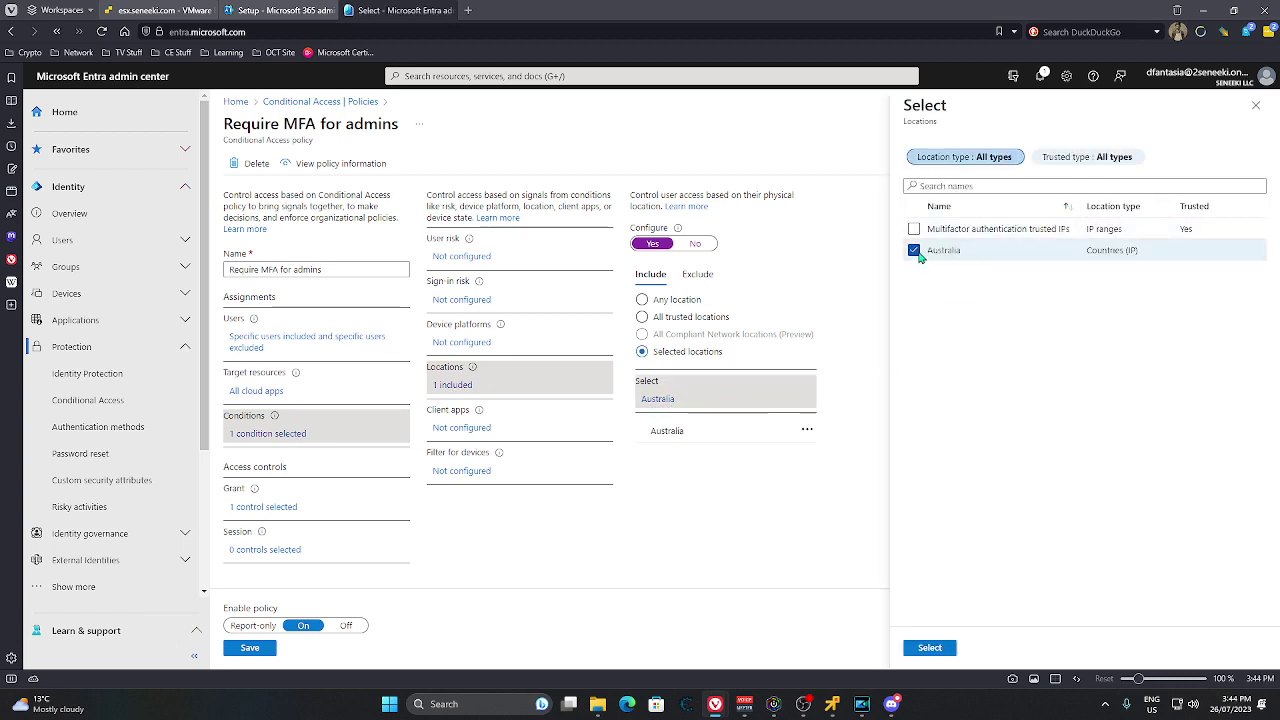
click(914, 250)
click(930, 648)
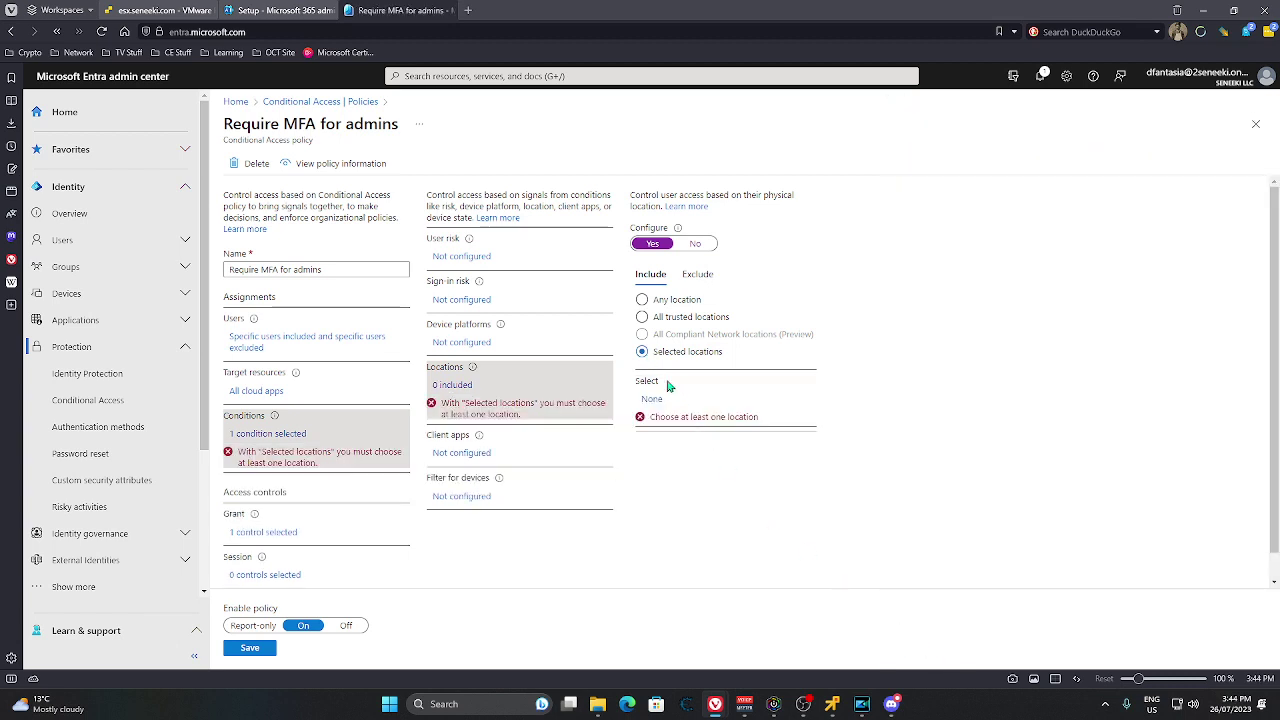
click(642, 299)
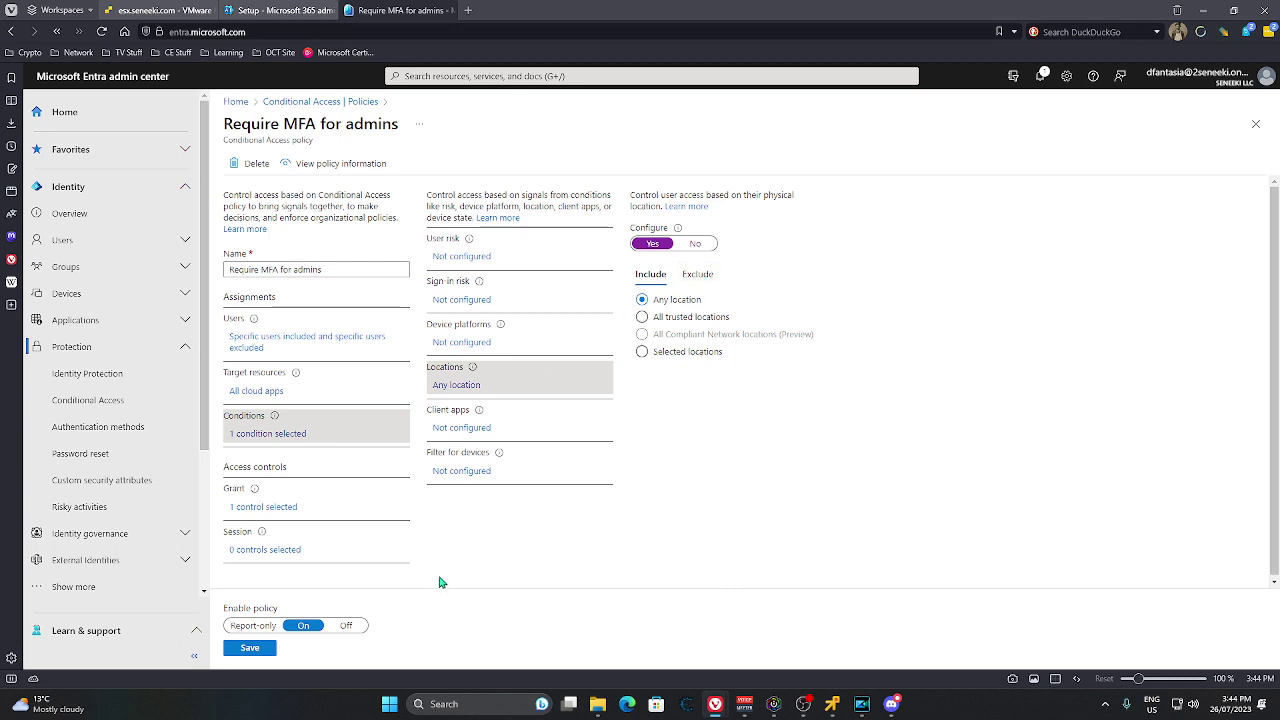
click(1256, 124)
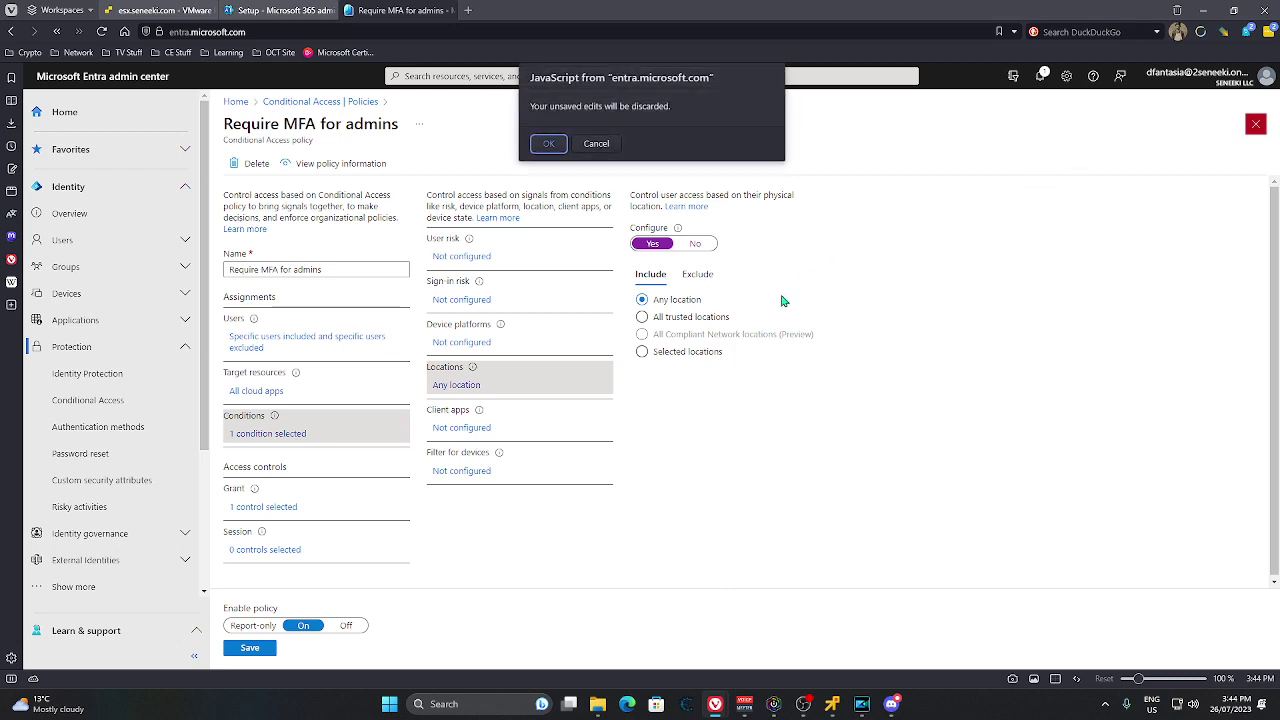
click(545, 143)
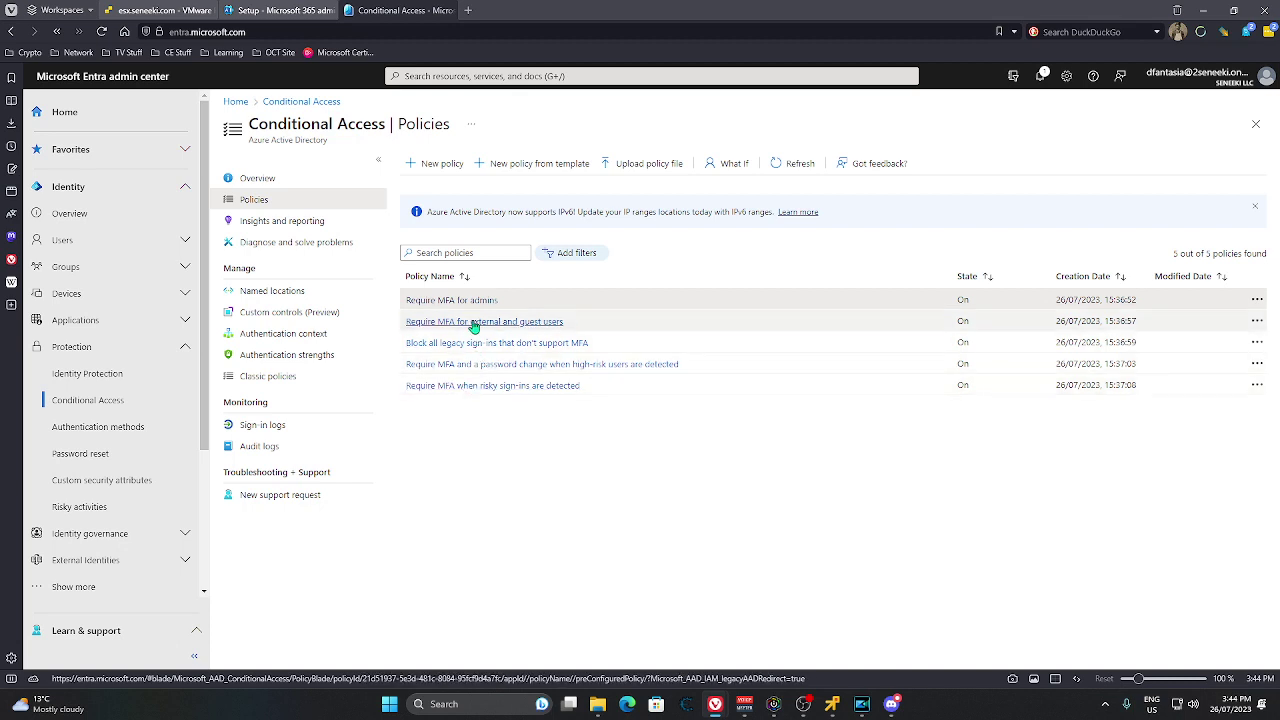
Step: Start a new Conditional Access policy and enter the name 'Block outside of AU'
click(432, 163)
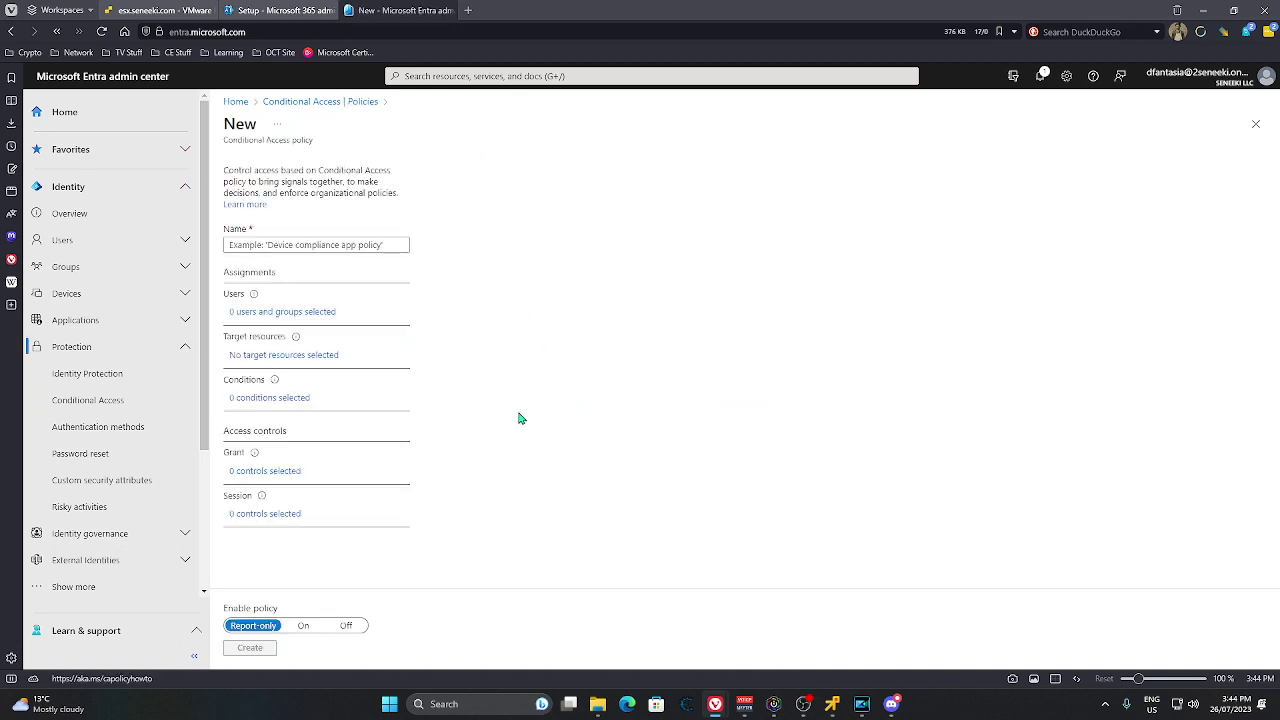
click(296, 244)
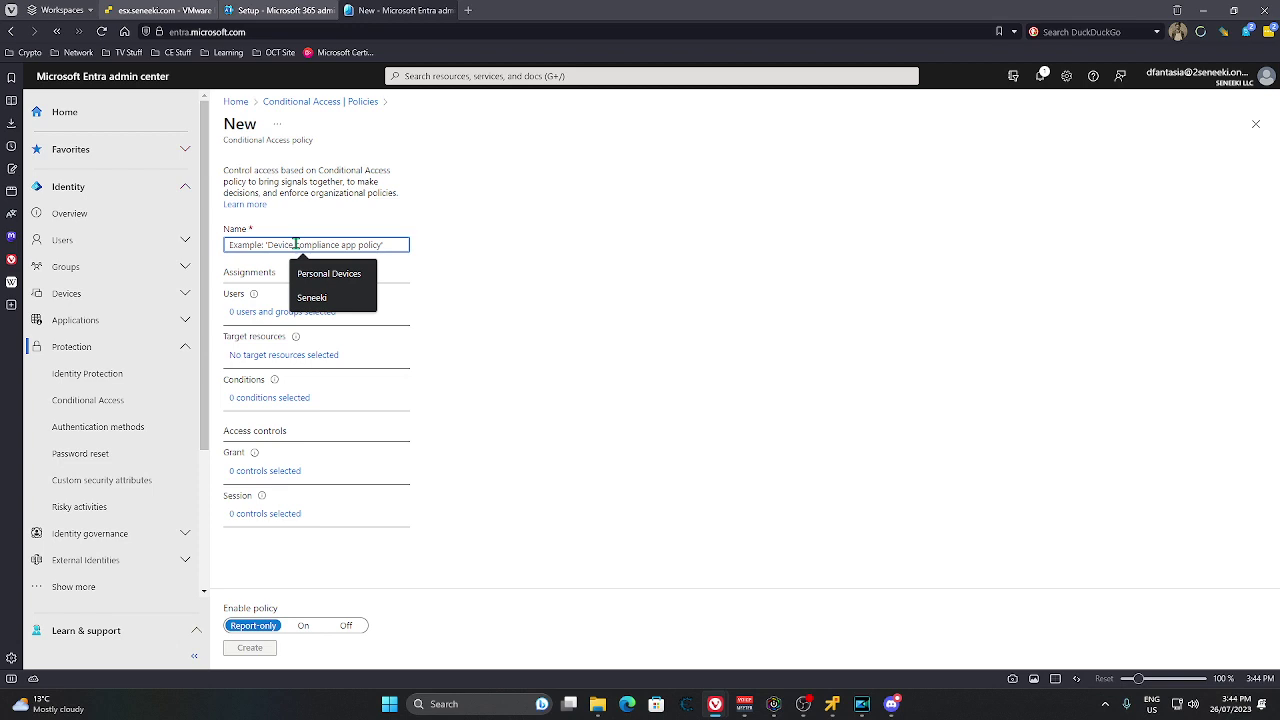
text(Block outside of AU)
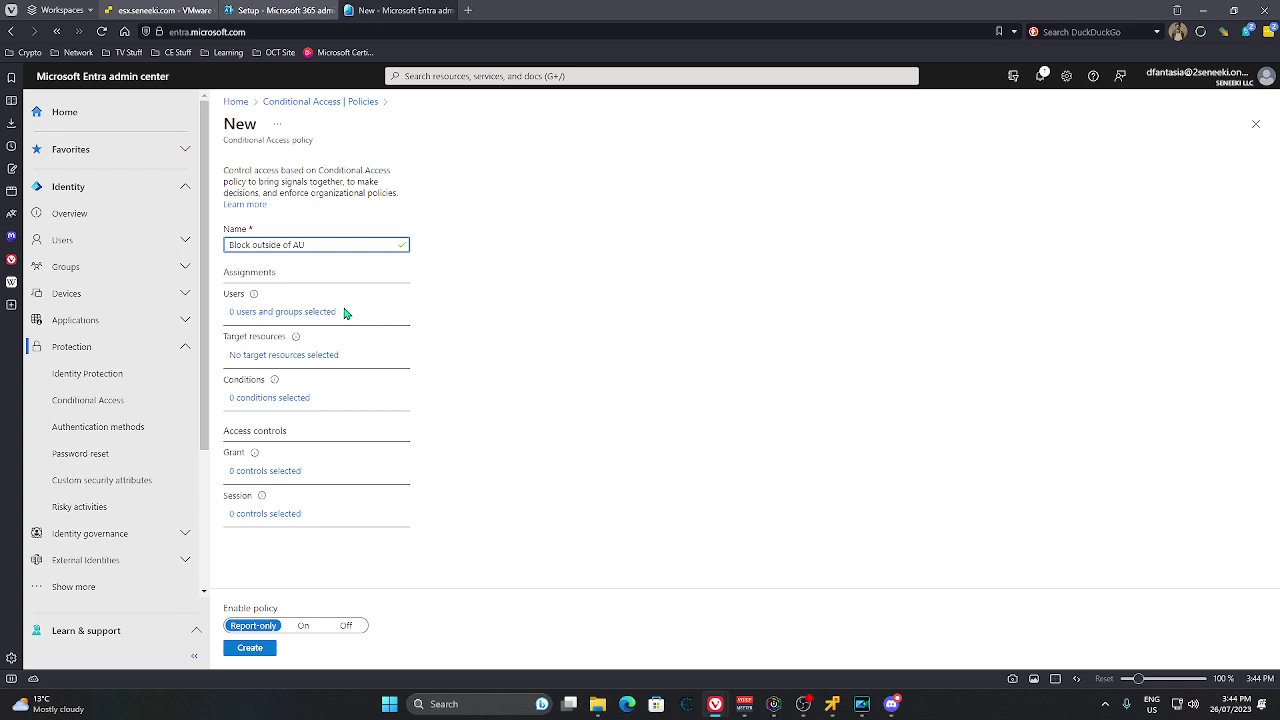
Step: Apply the policy to all users, excluding one selected user account
click(289, 314)
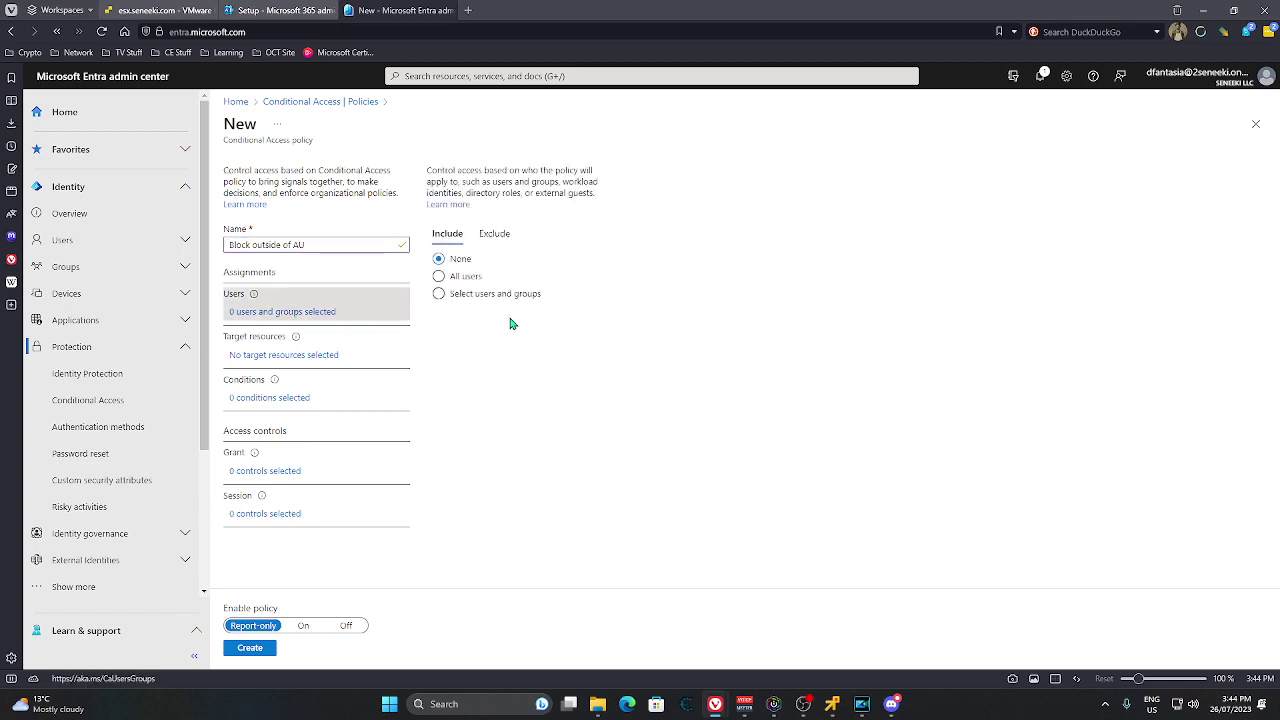
click(439, 277)
click(495, 234)
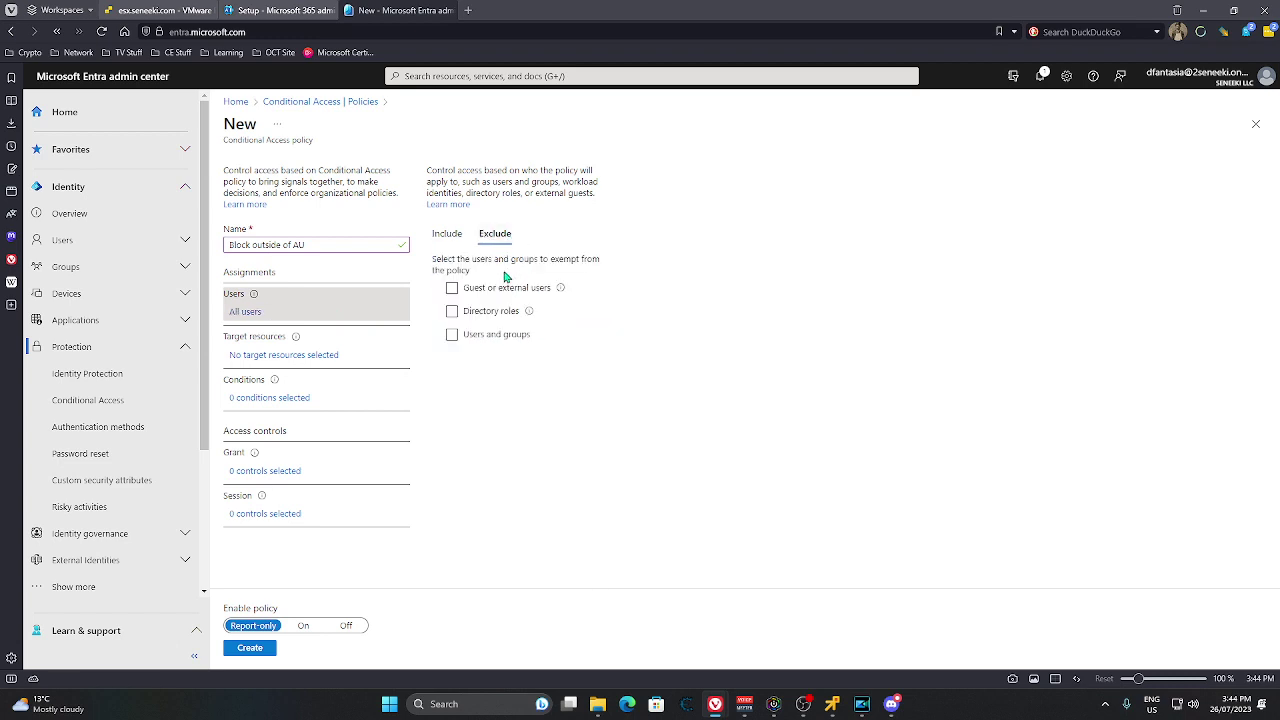
click(452, 336)
click(546, 384)
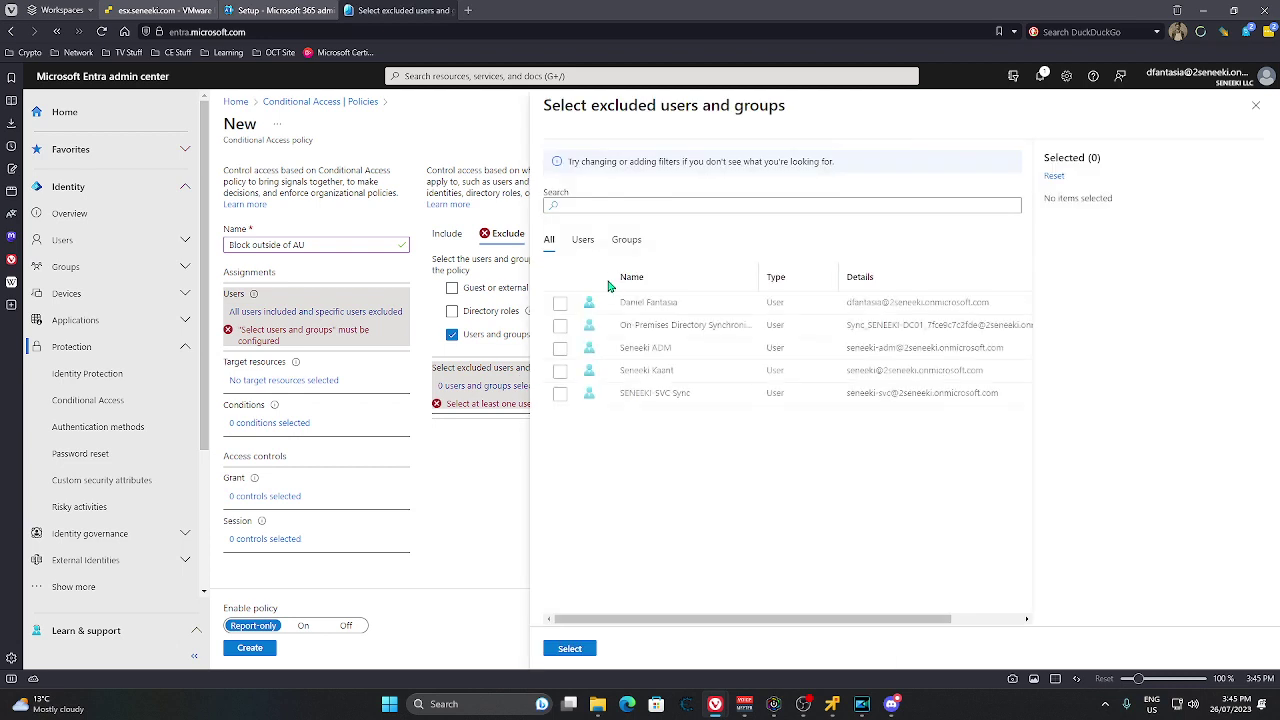
click(560, 303)
click(570, 648)
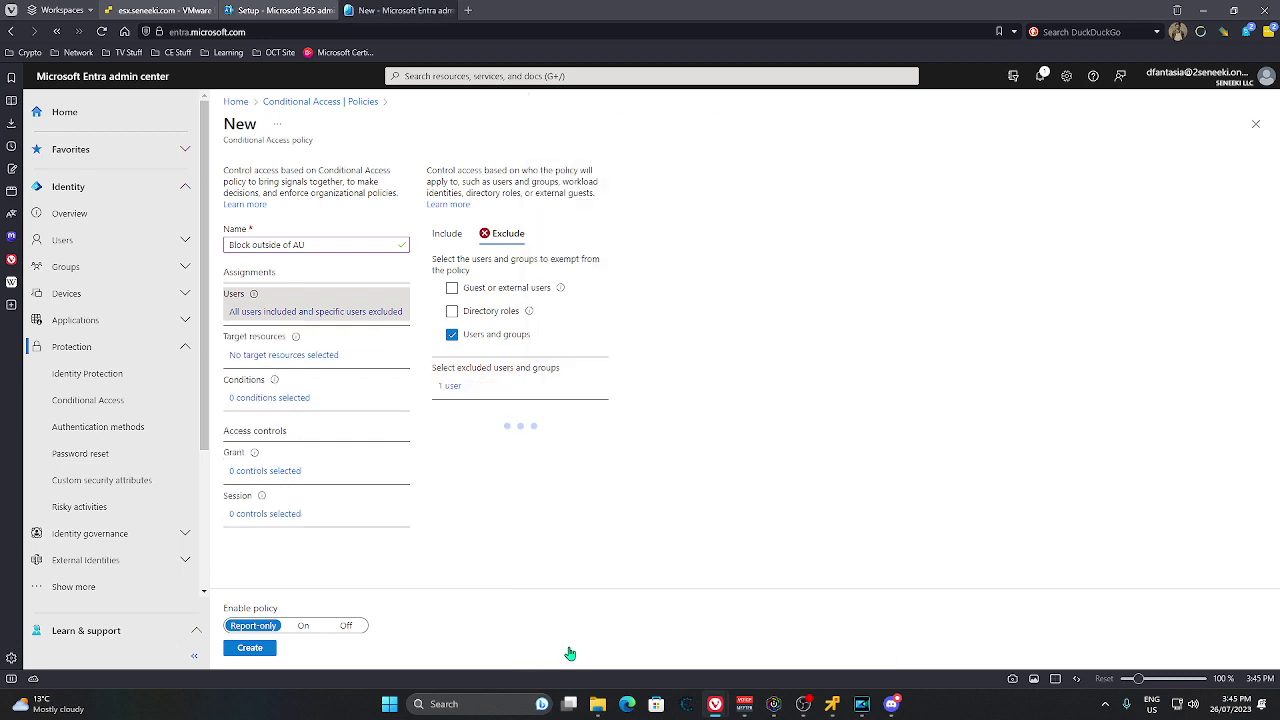
Step: Target all cloud apps and set locations to any location, excluding Australia
click(335, 356)
click(438, 292)
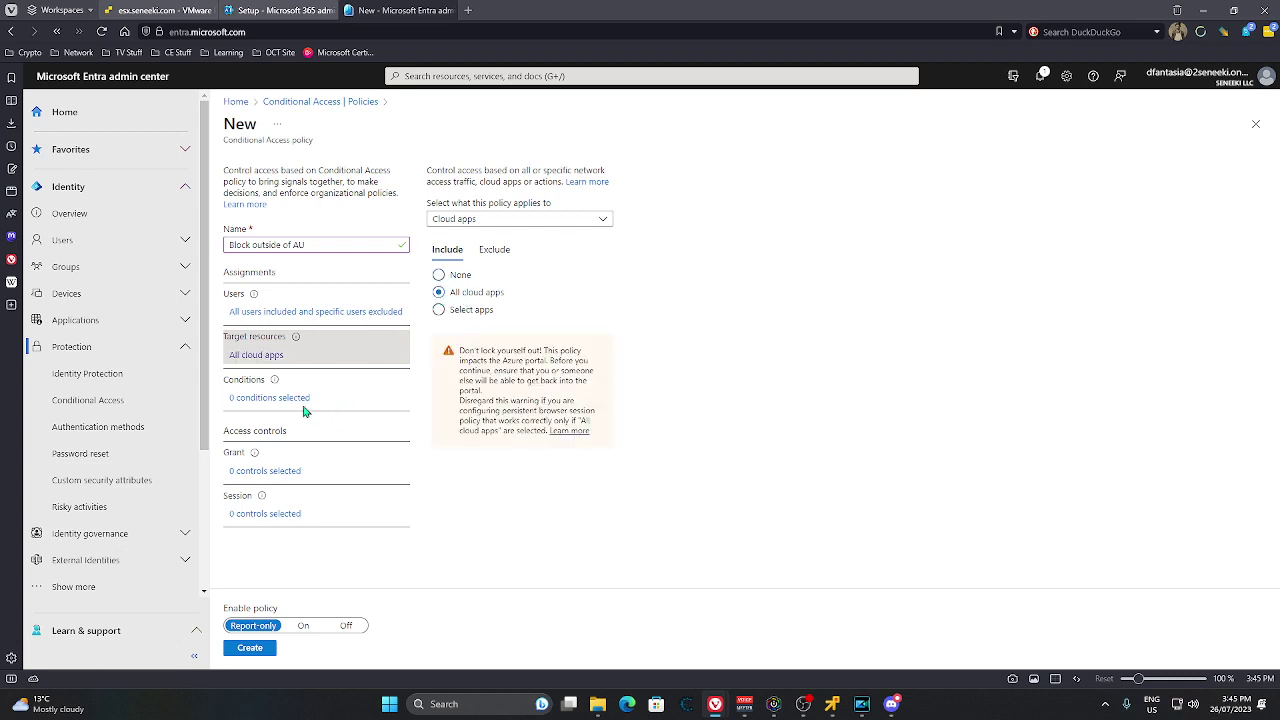
click(306, 399)
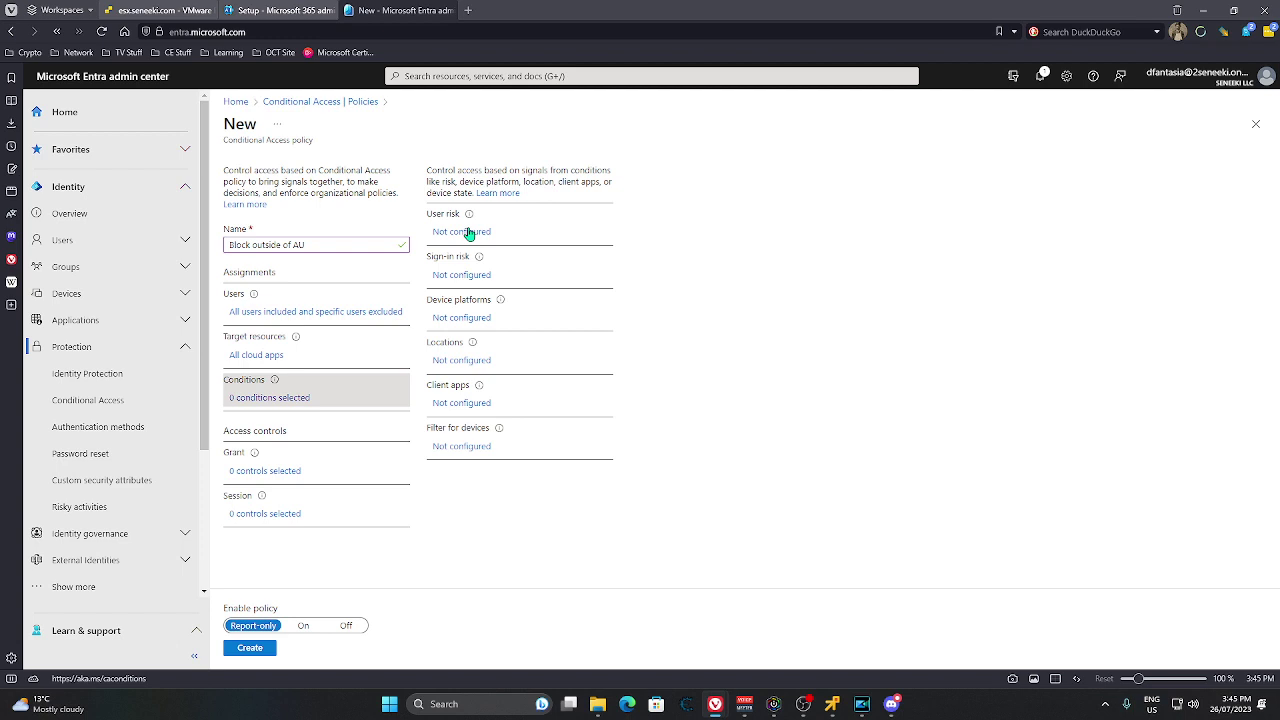
click(461, 362)
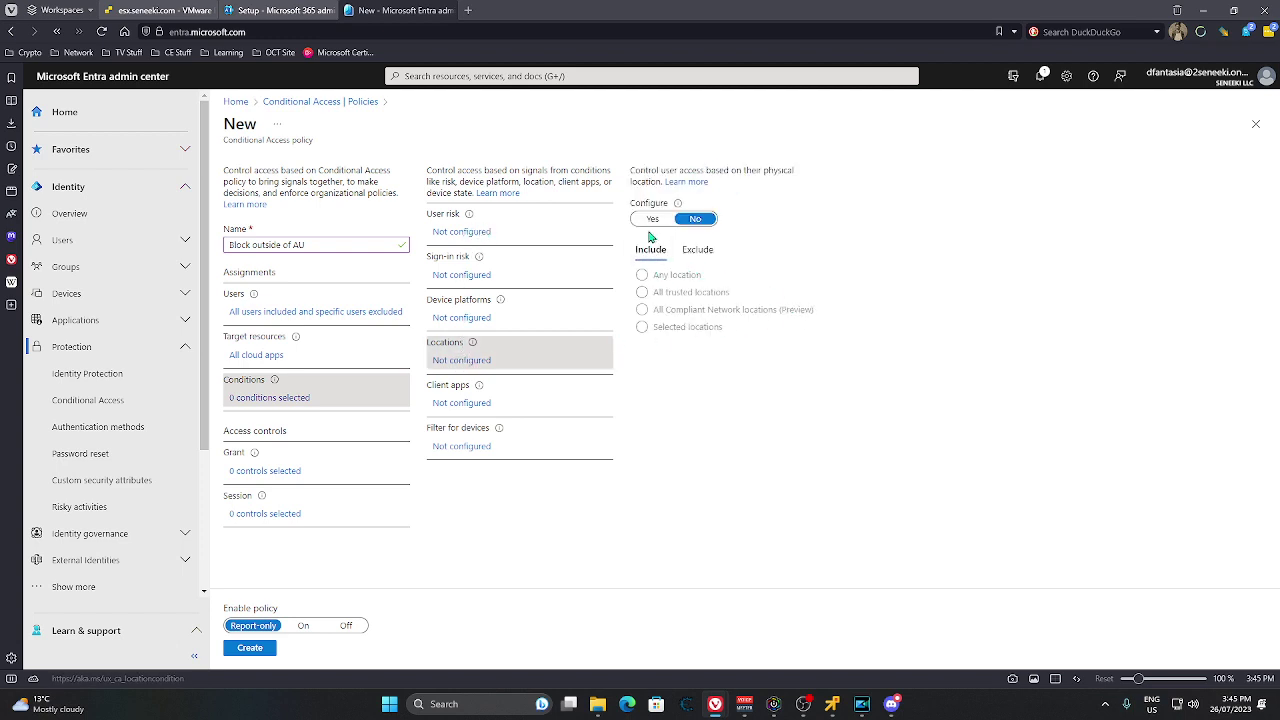
click(652, 218)
click(697, 249)
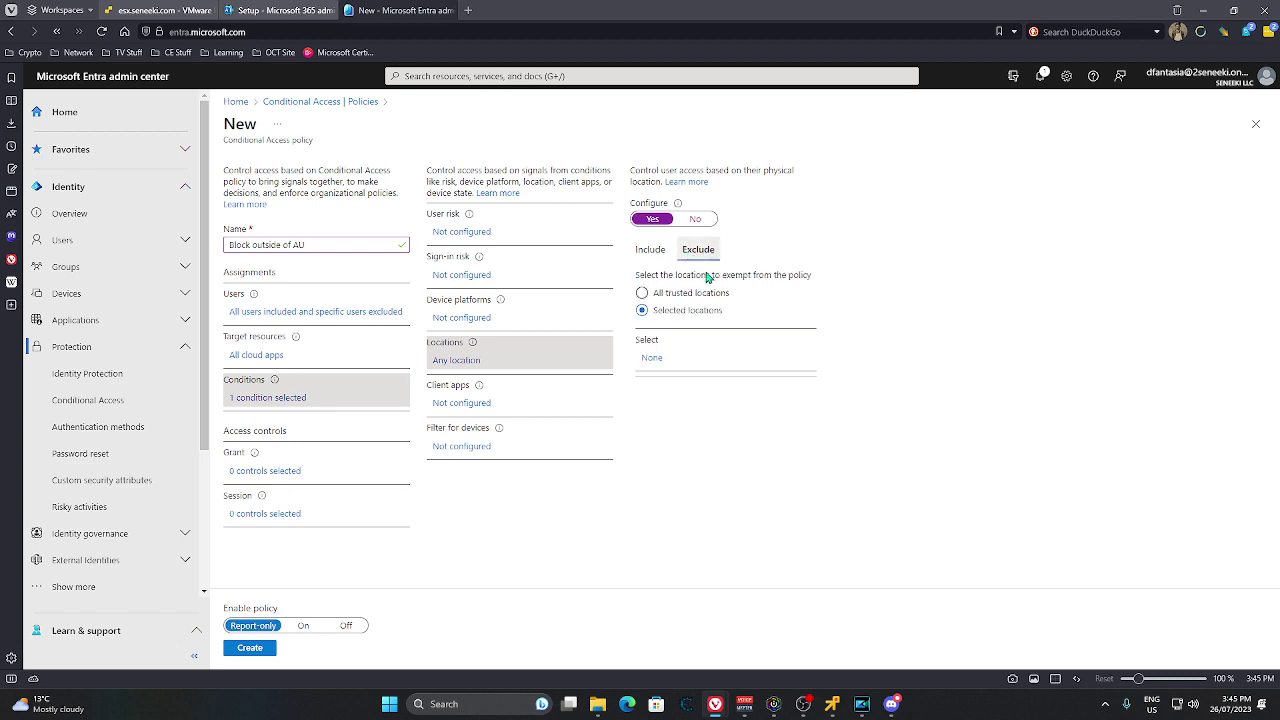
click(651, 358)
click(931, 250)
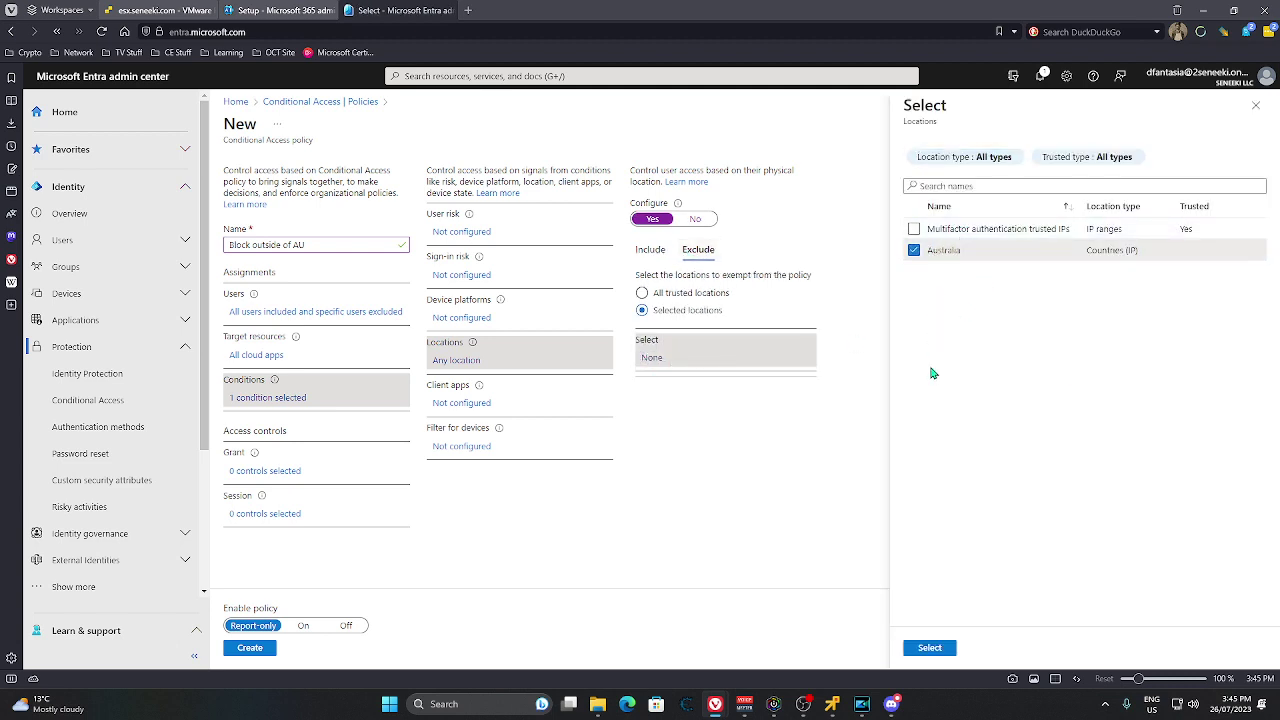
click(930, 648)
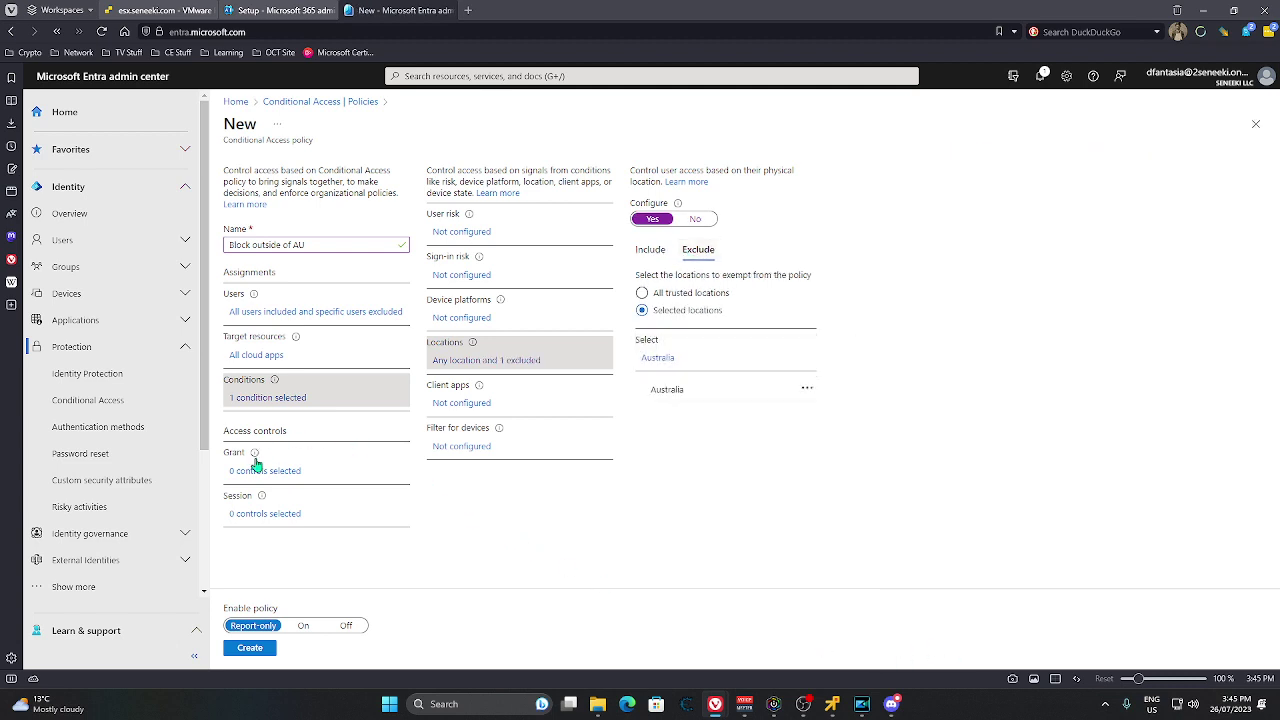
Step: Set the grant to Block access, switch the policy On and create Block outside of AU
click(282, 474)
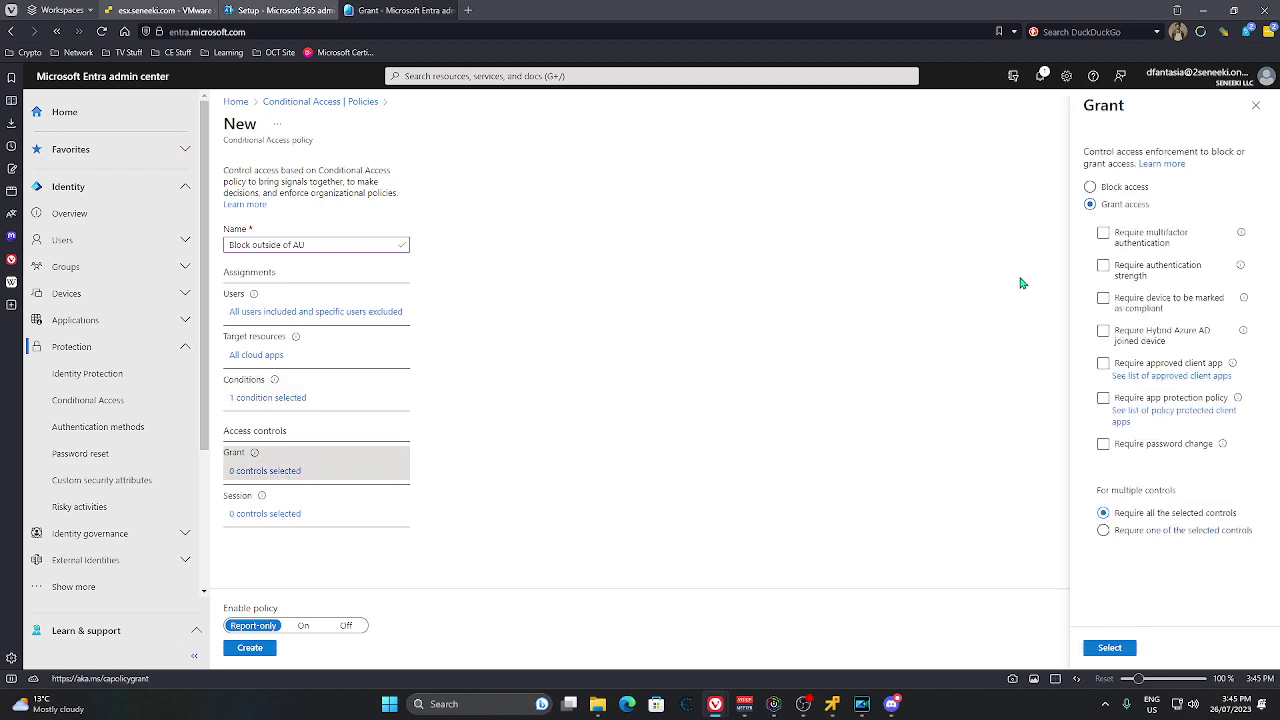
click(1089, 187)
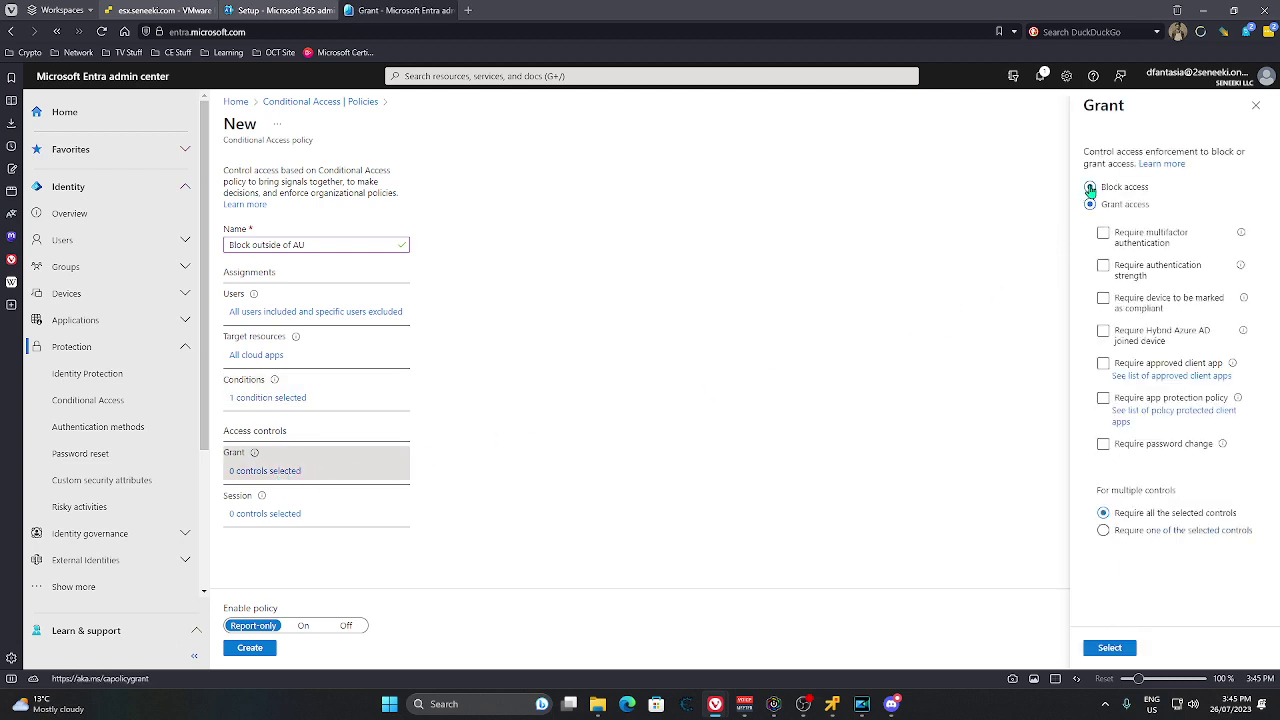
click(1092, 647)
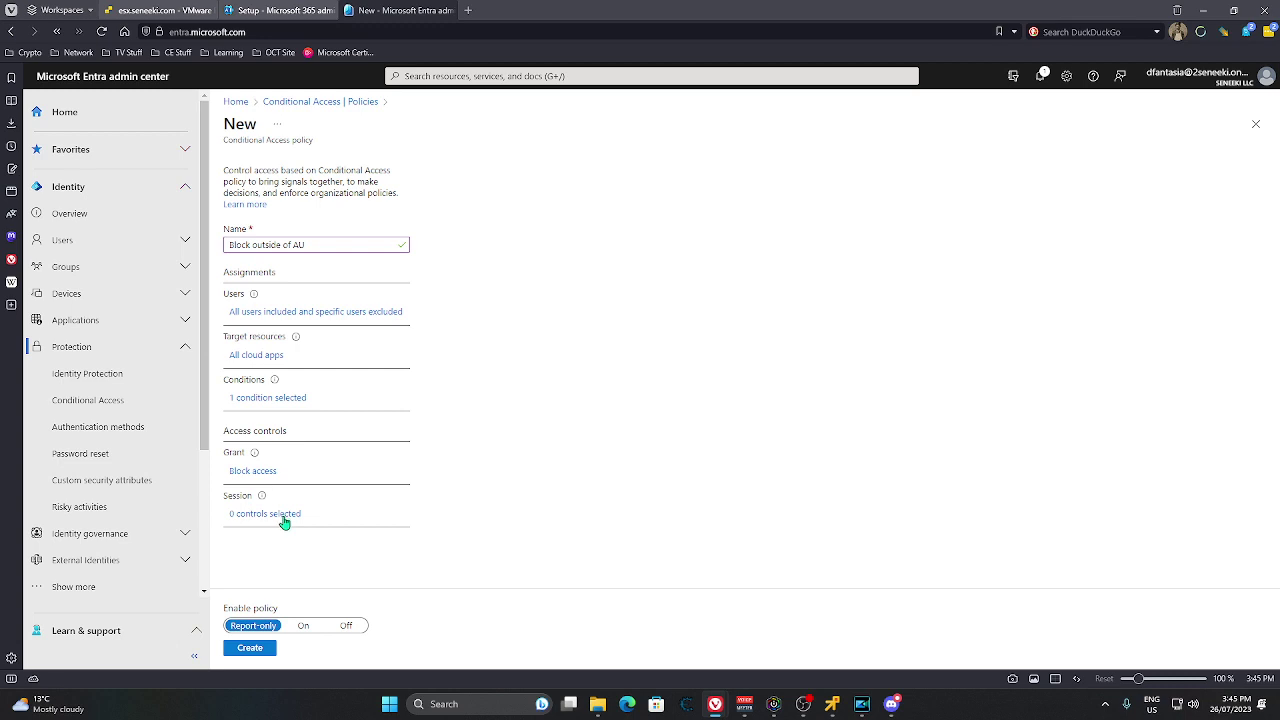
click(303, 625)
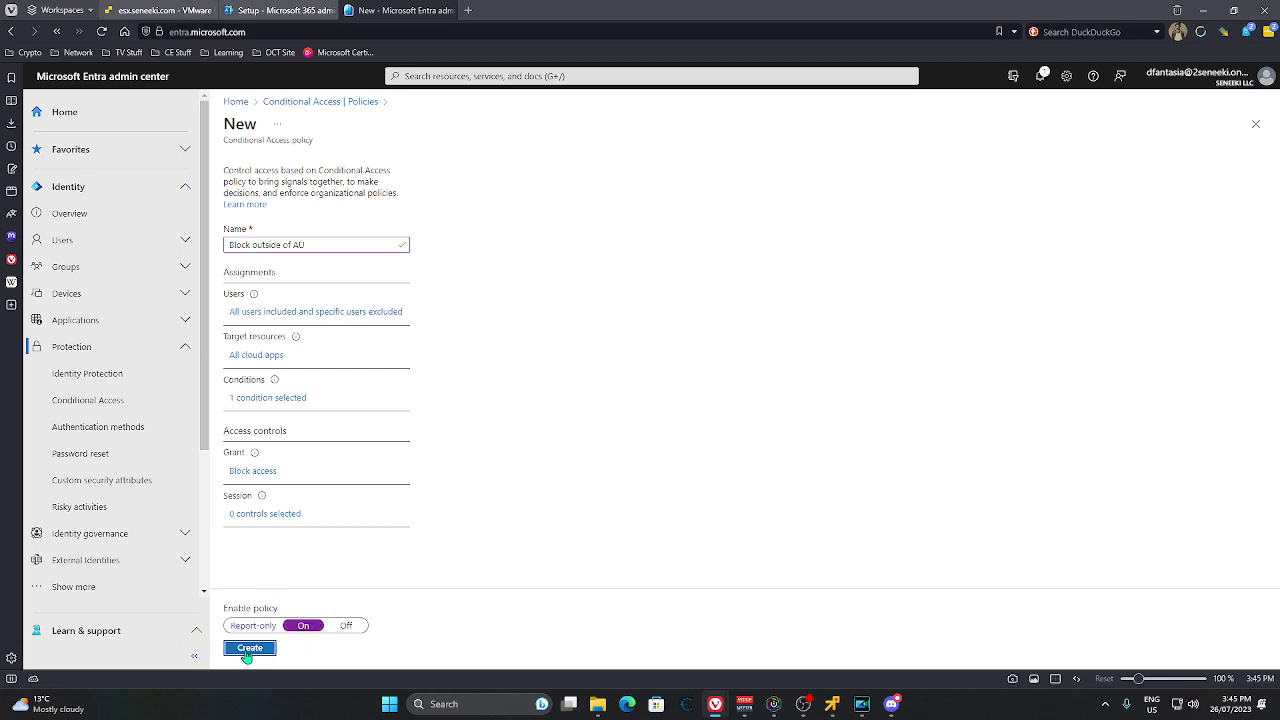
click(250, 648)
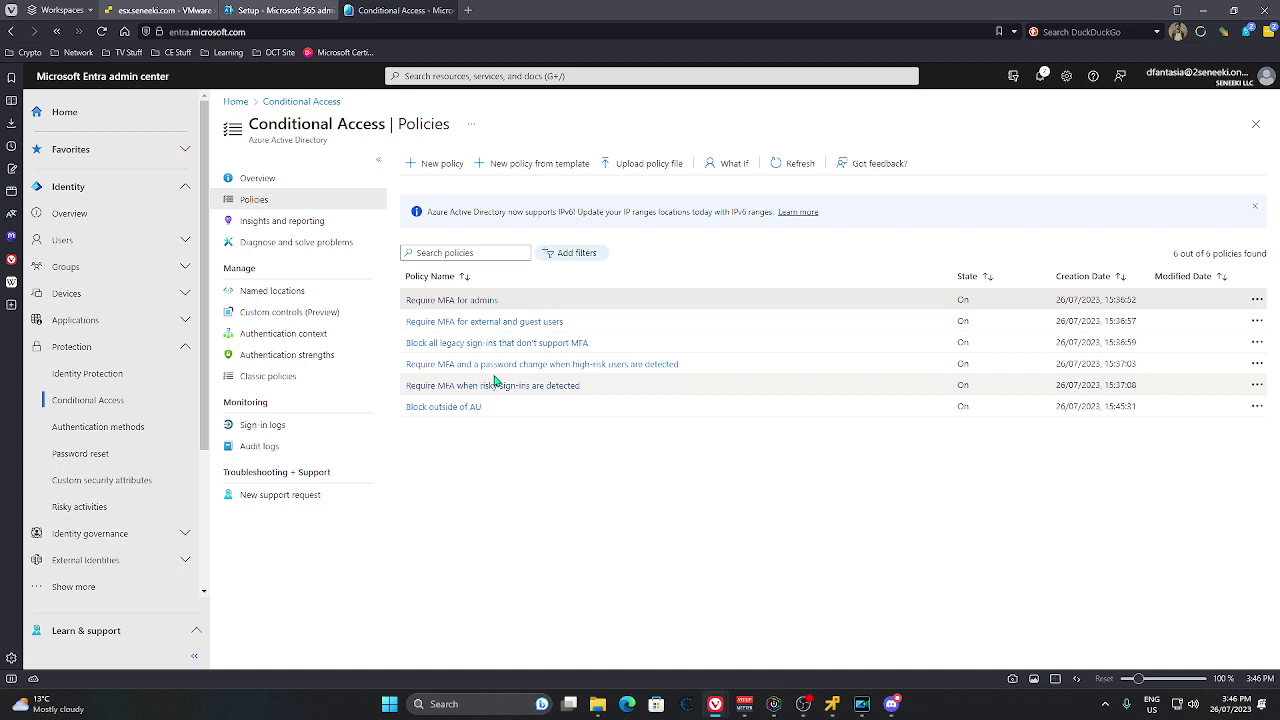
Step: Start a new IP ranges named location called Corporate Network, marked as trusted
click(340, 296)
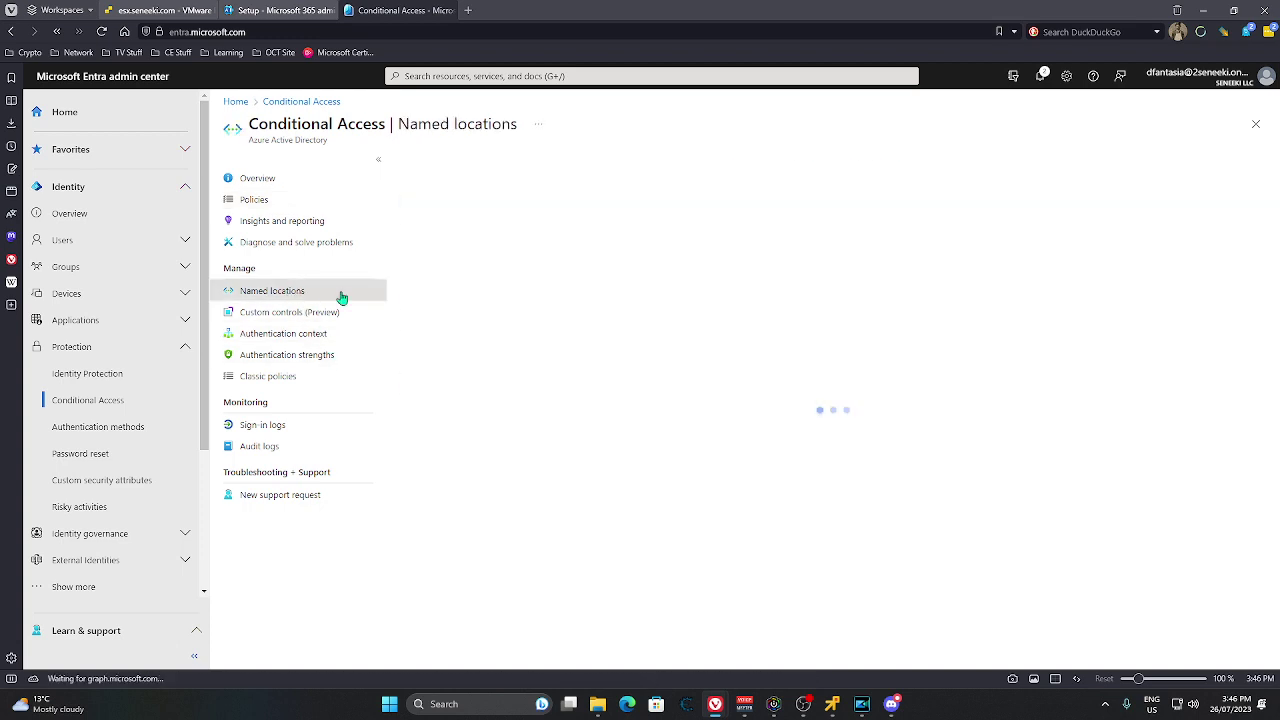
click(451, 167)
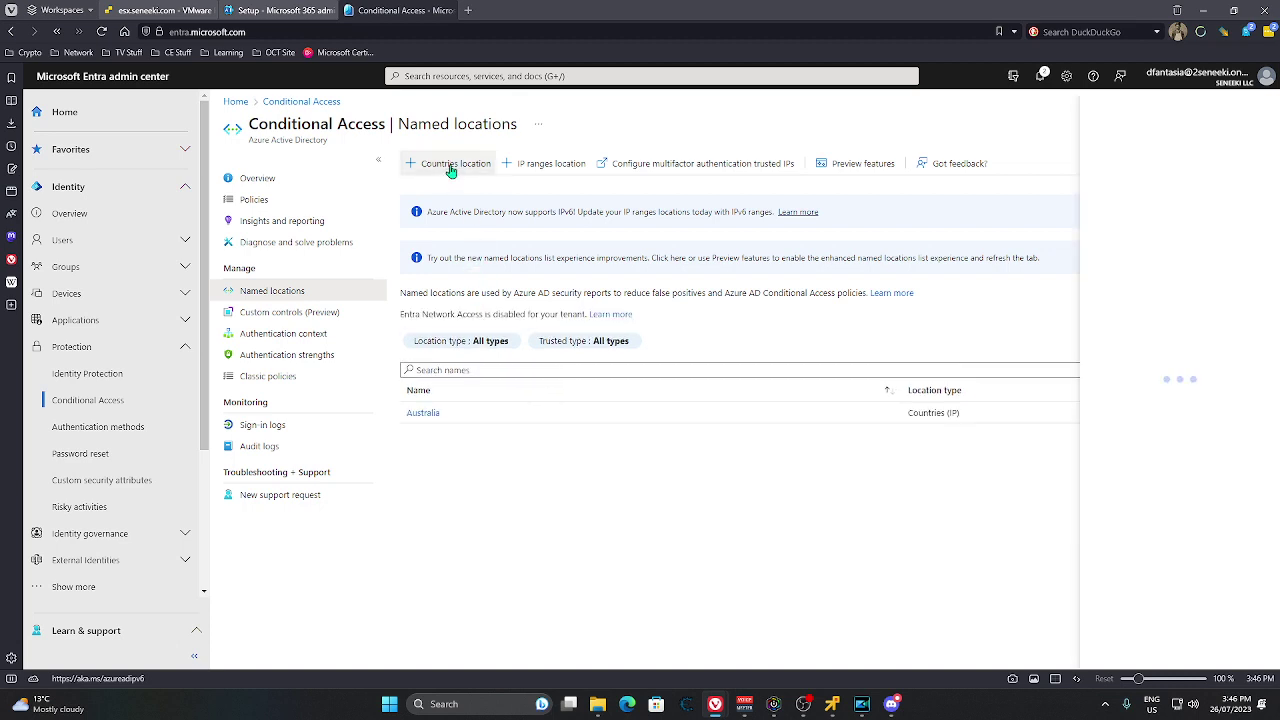
click(530, 164)
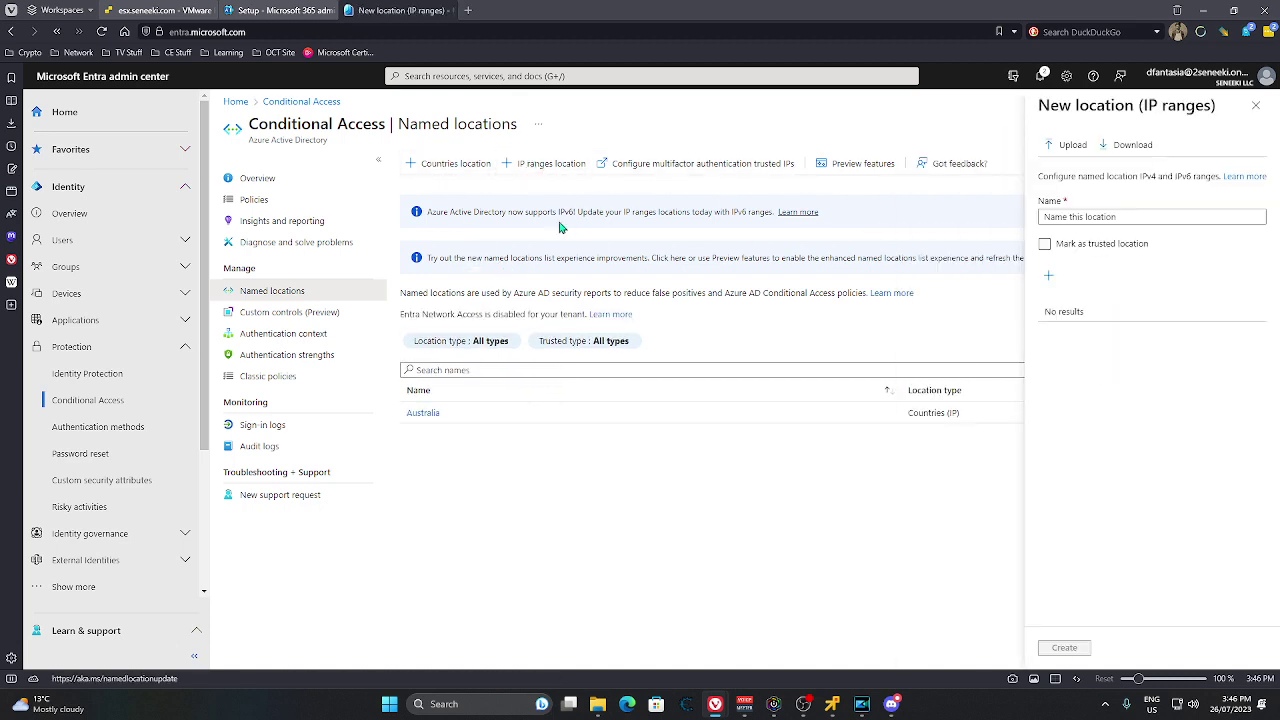
click(1048, 216)
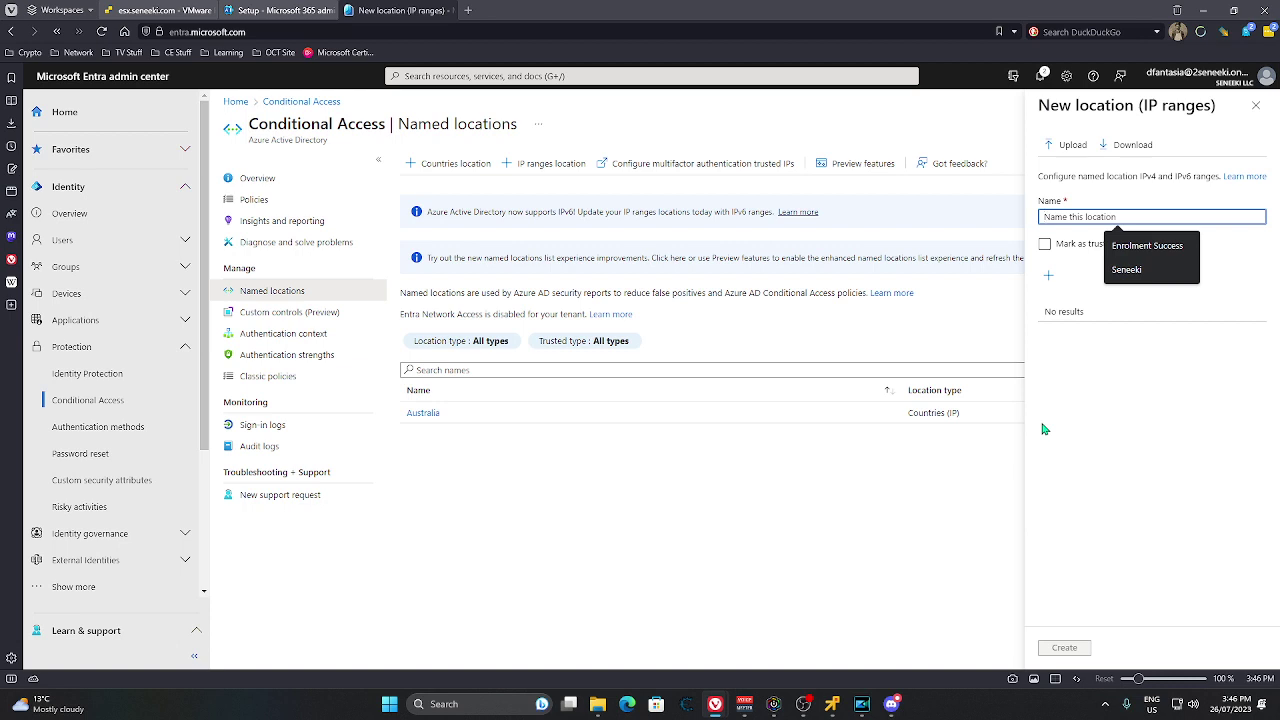
text(Corporate Network)
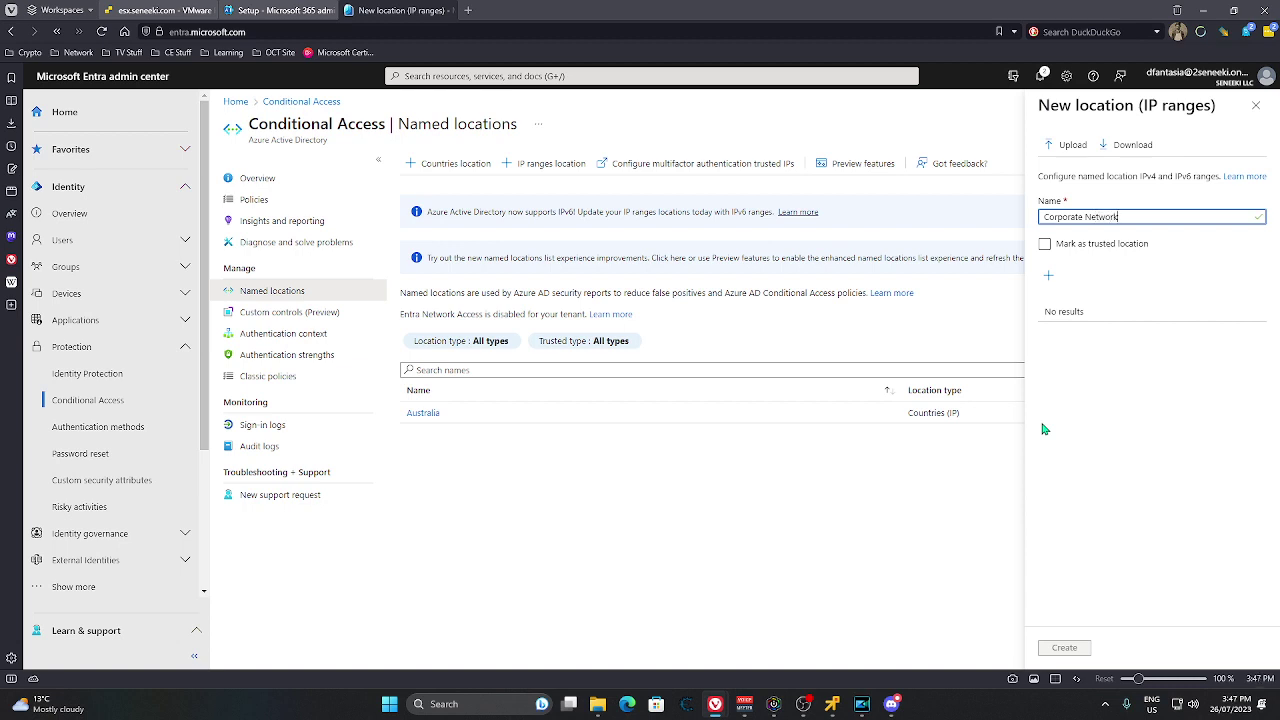
click(1044, 245)
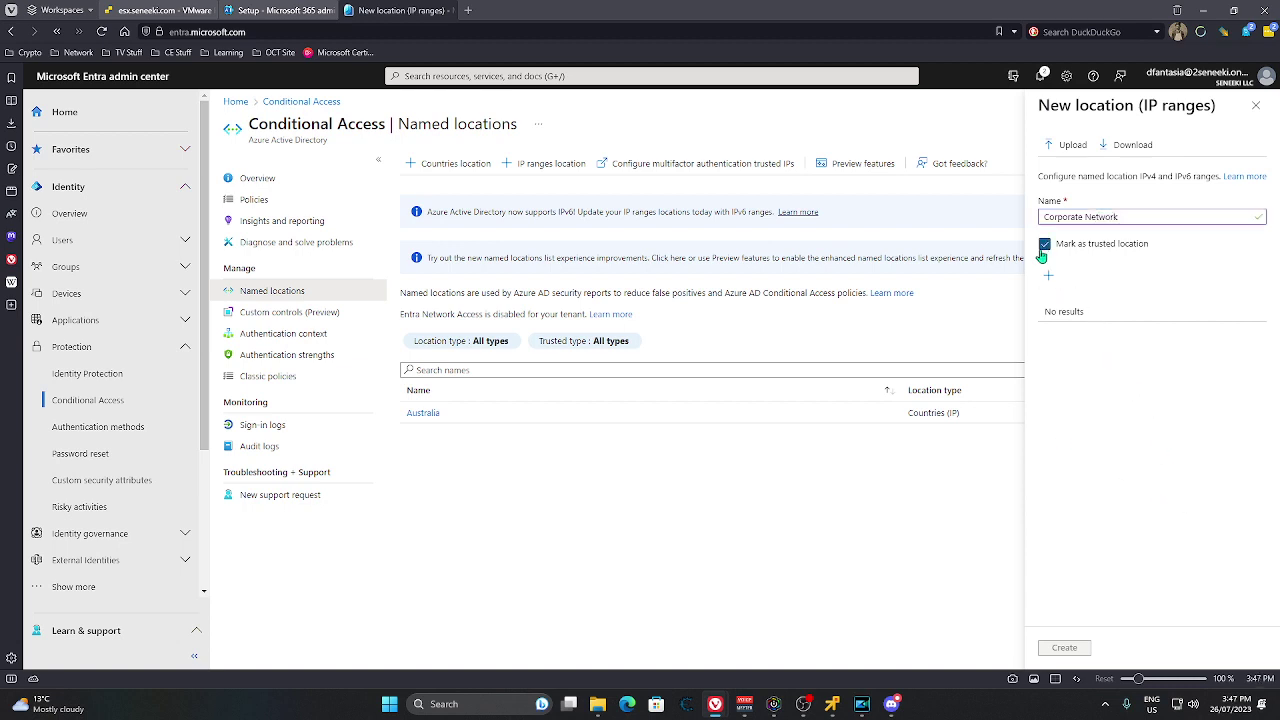
click(1048, 275)
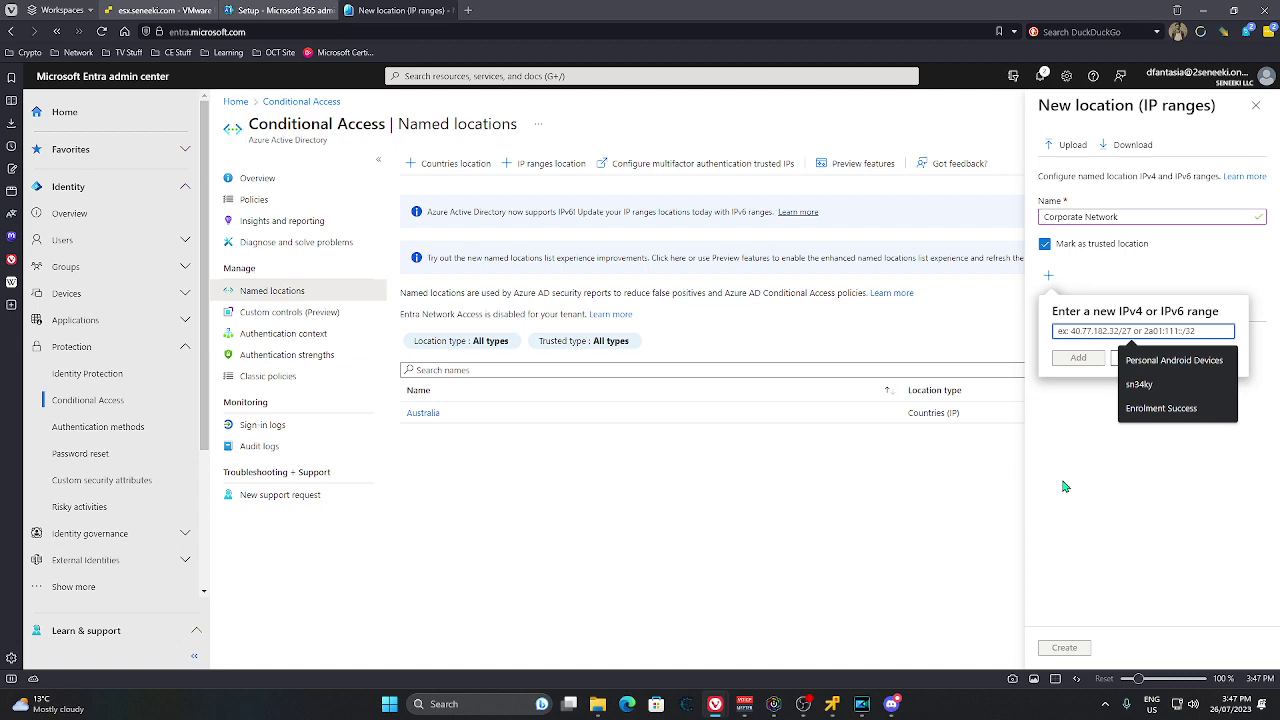
Step: Add the IP range 185.56.98.35/32 and create the Corporate Network location
text(185.56)
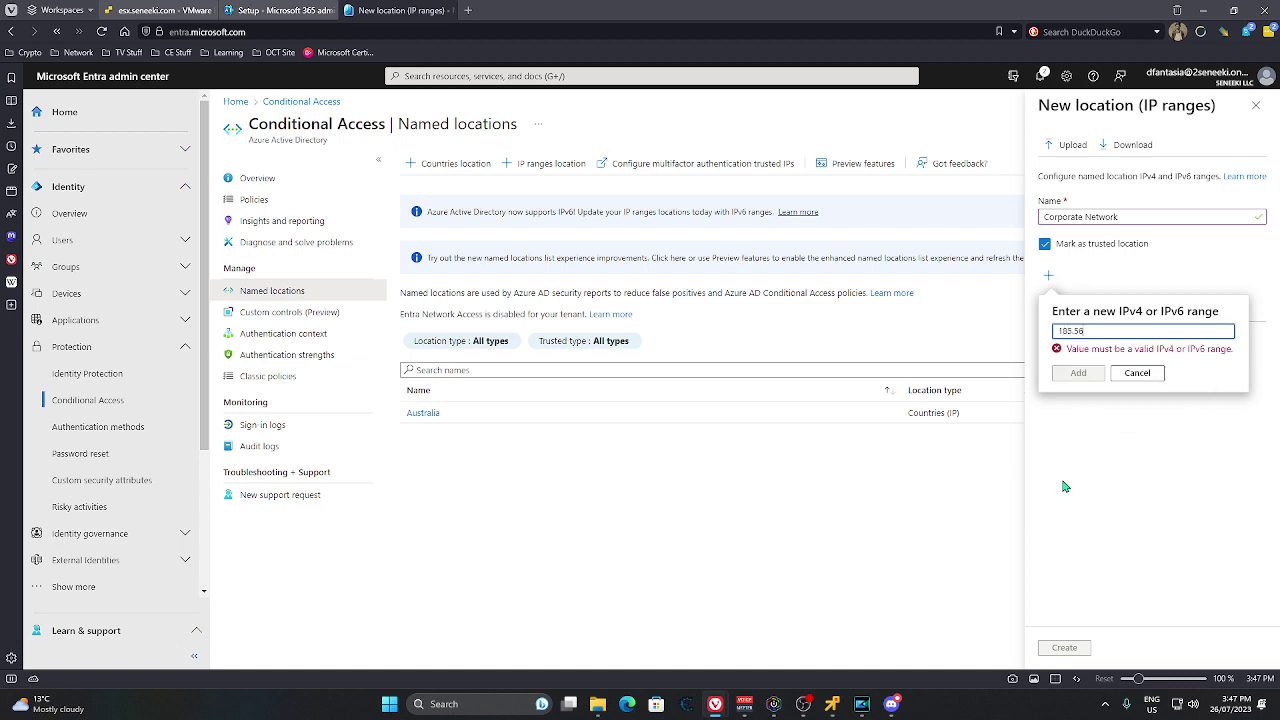
text(.98.35/32)
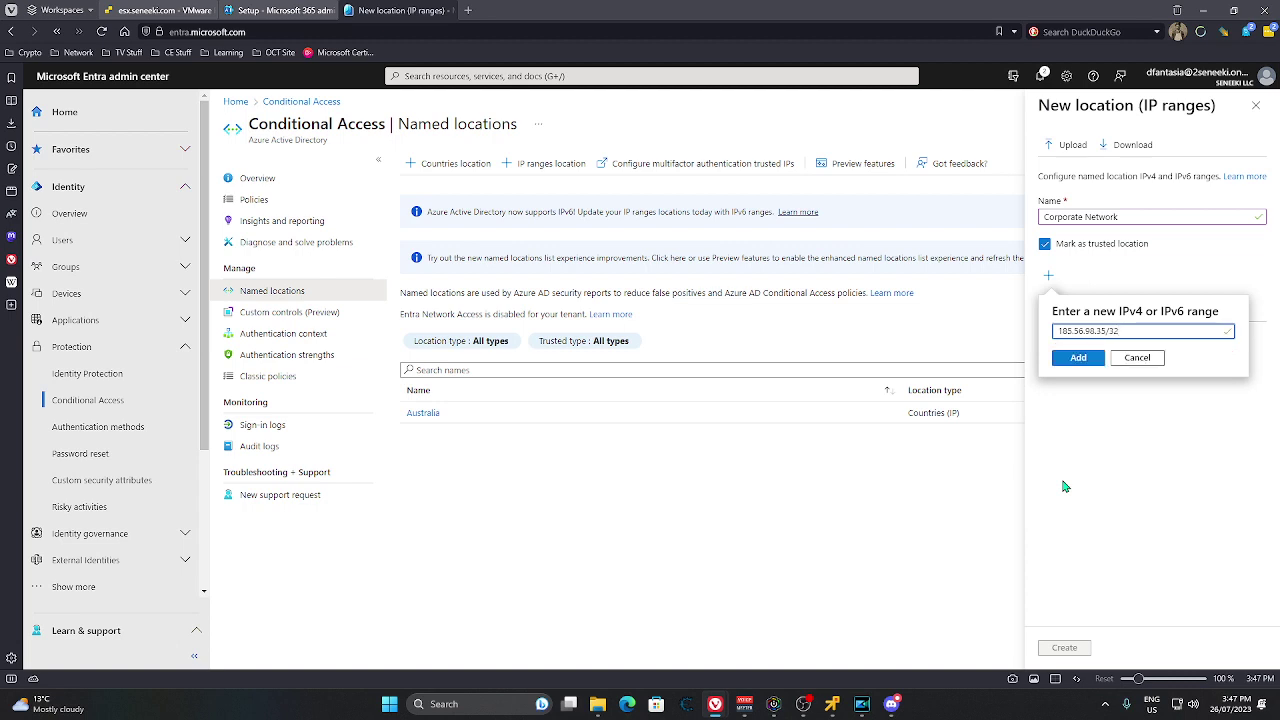
click(1075, 360)
drag(1123, 330, 1017, 340)
click(1079, 357)
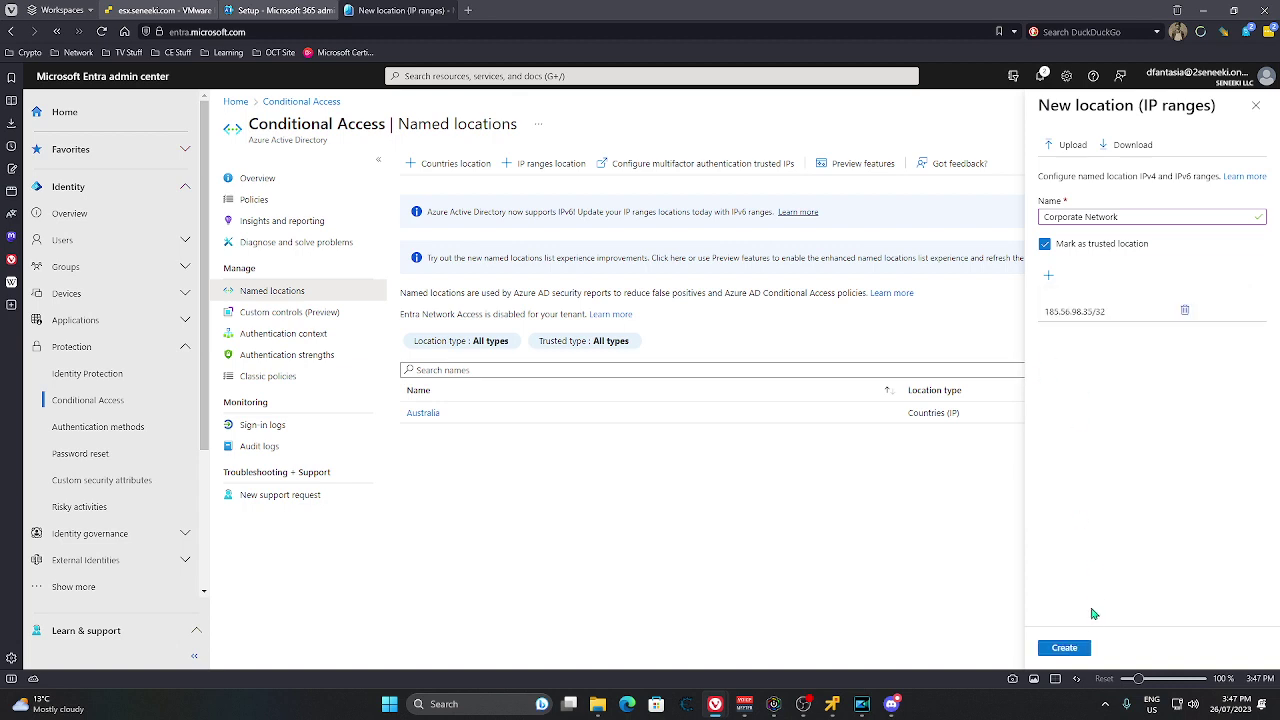
click(1063, 650)
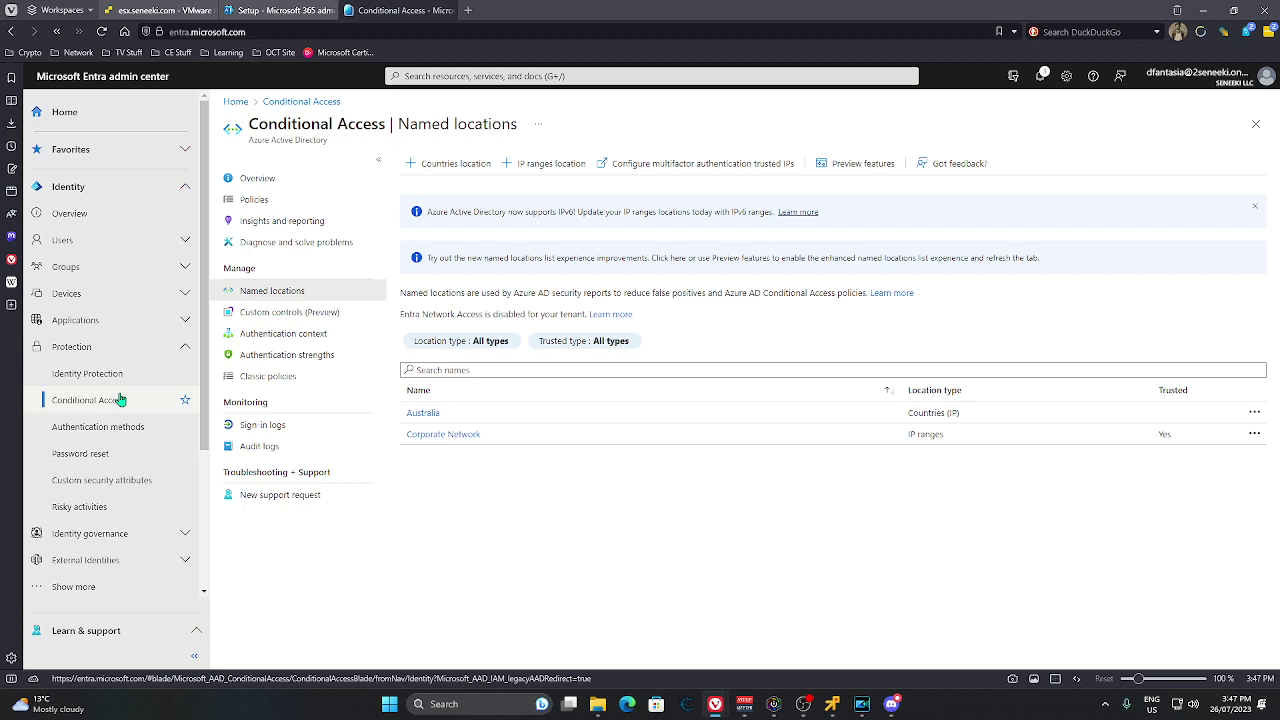
Step: Start a new policy named Allow Seamless Login from Corp that applies to all users
click(256, 200)
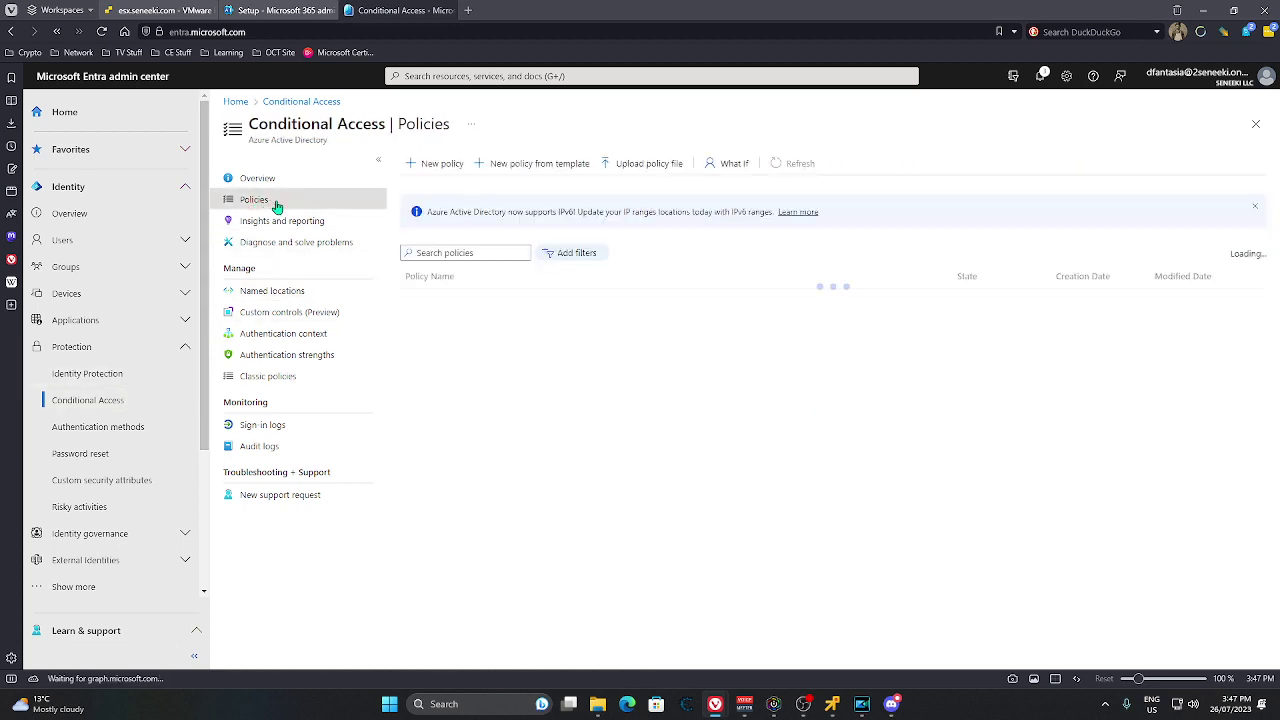
click(443, 168)
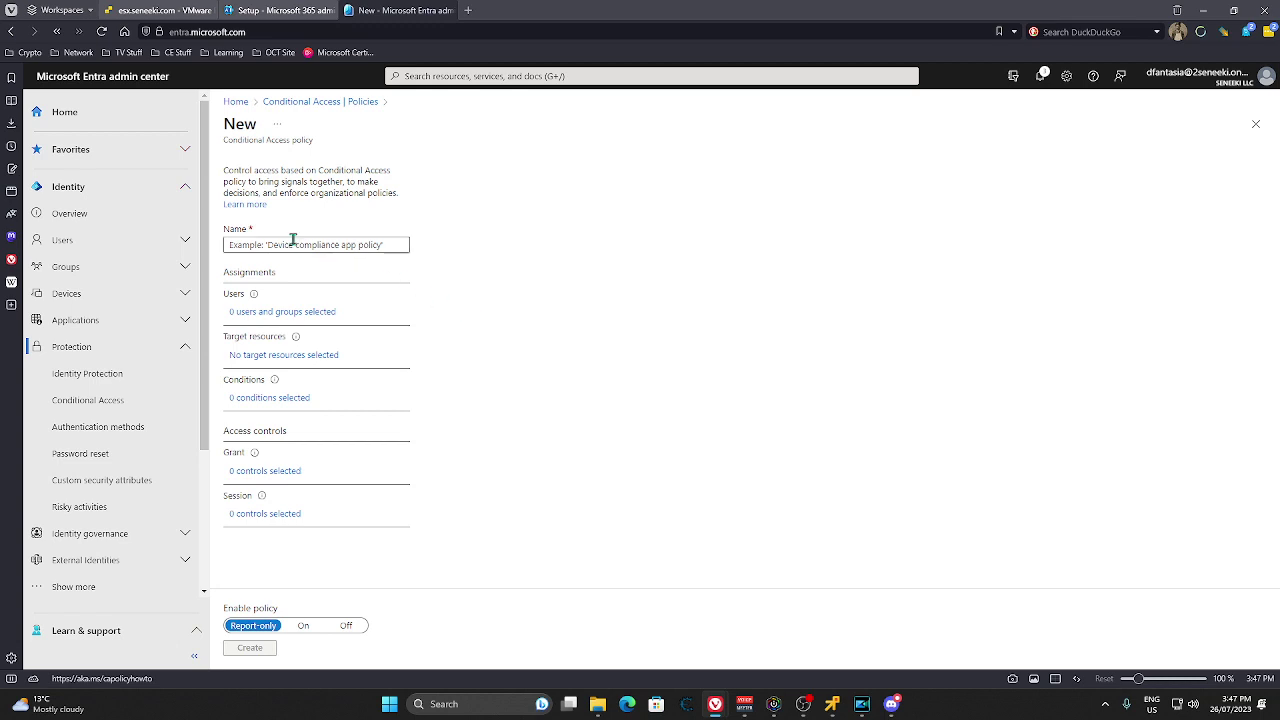
click(293, 243)
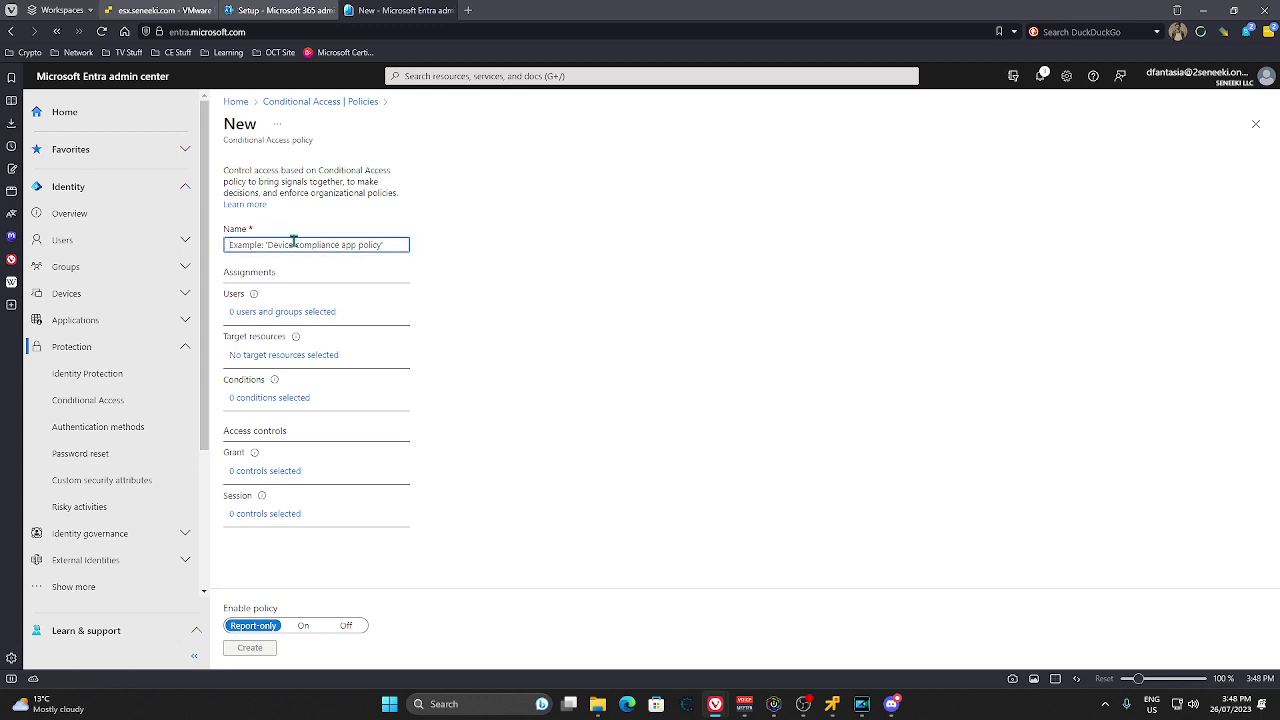
text(Allow Seamless Login from Corp)
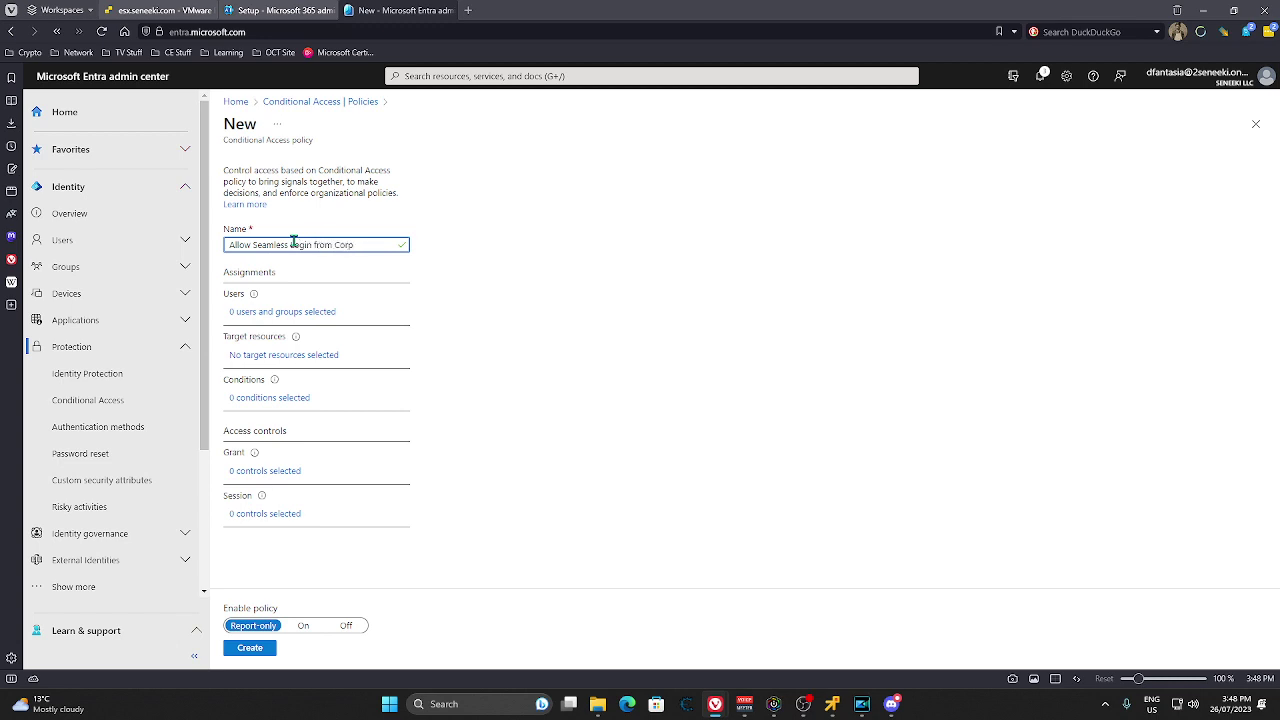
double_click(283, 312)
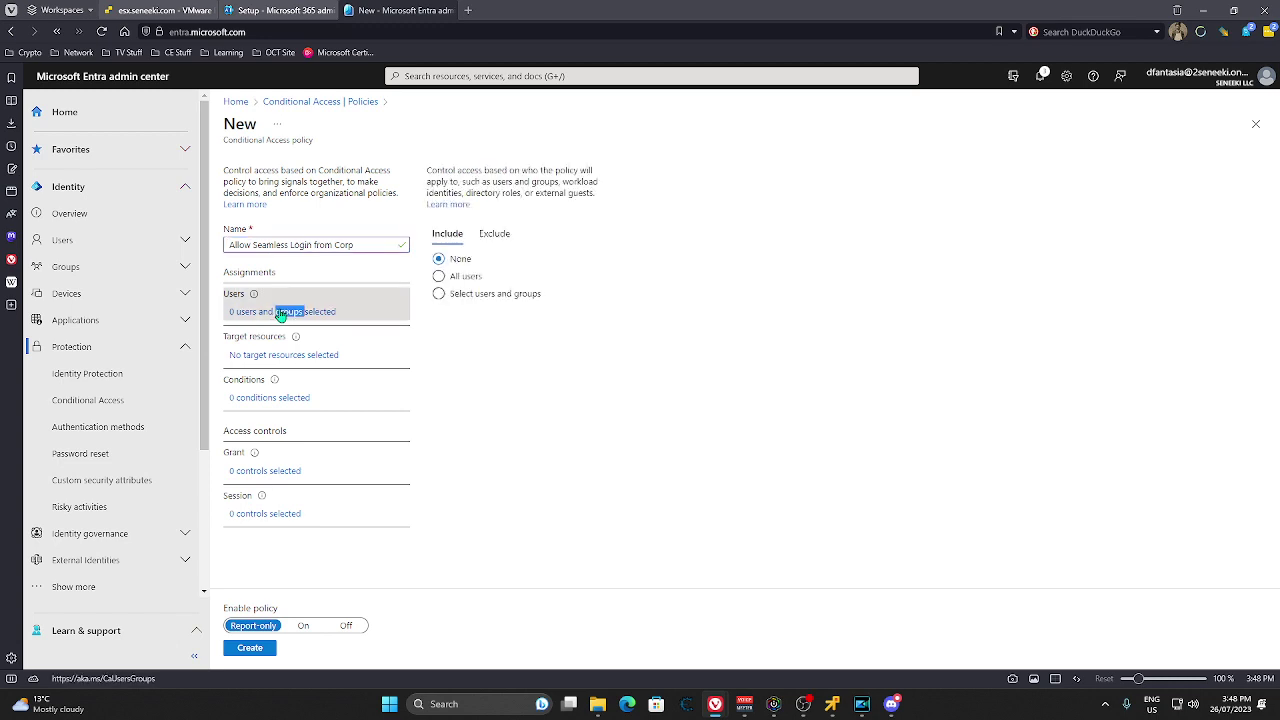
click(445, 279)
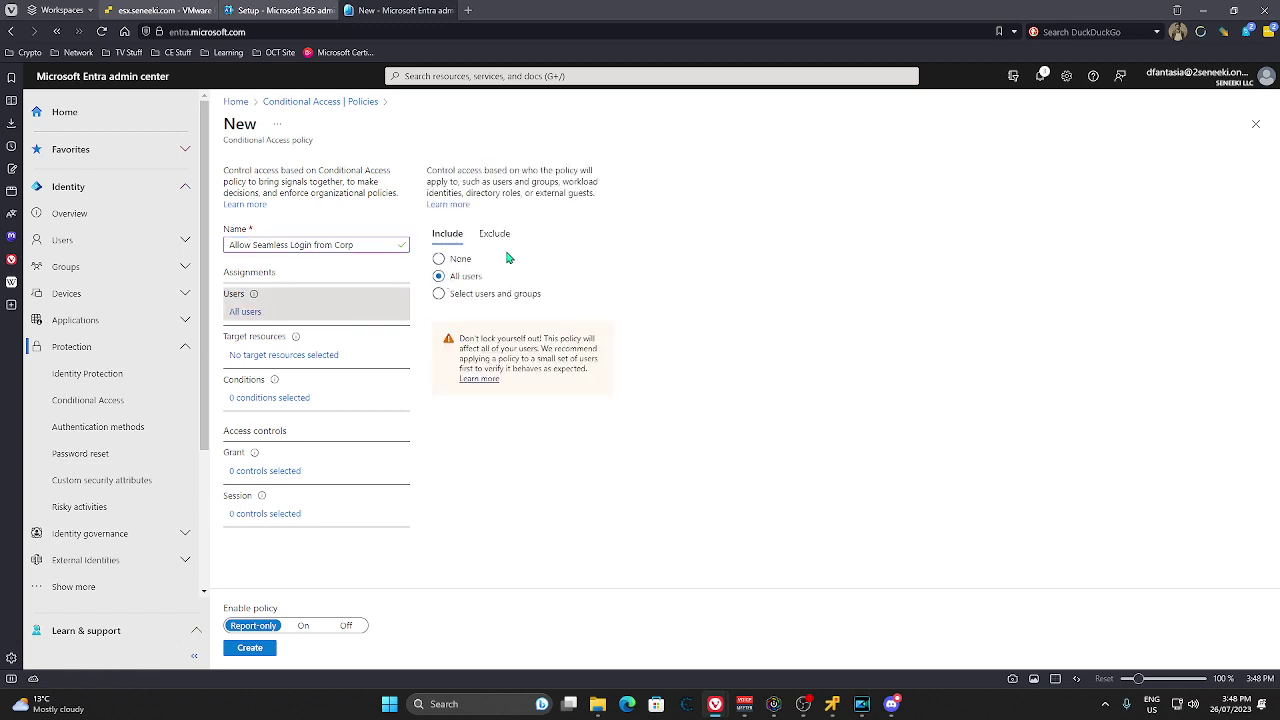
Step: Target all cloud apps and limit the location condition to Corporate Network only
click(297, 362)
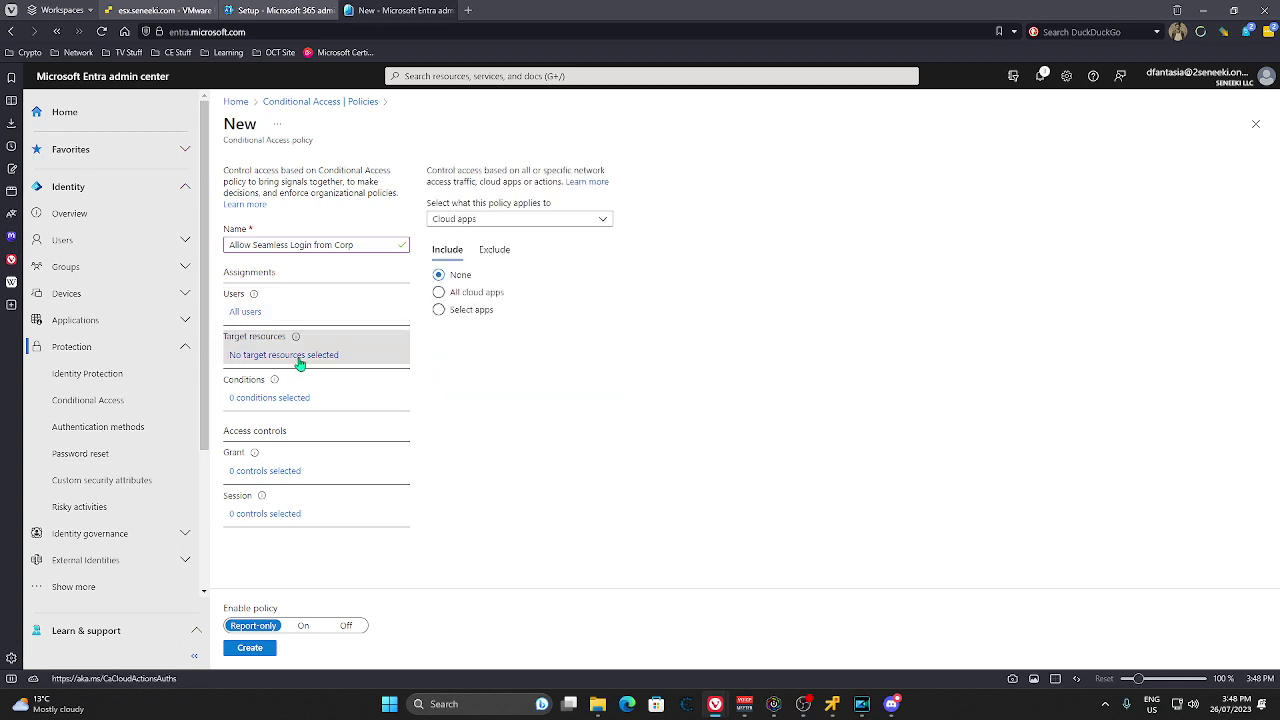
click(439, 292)
double_click(294, 398)
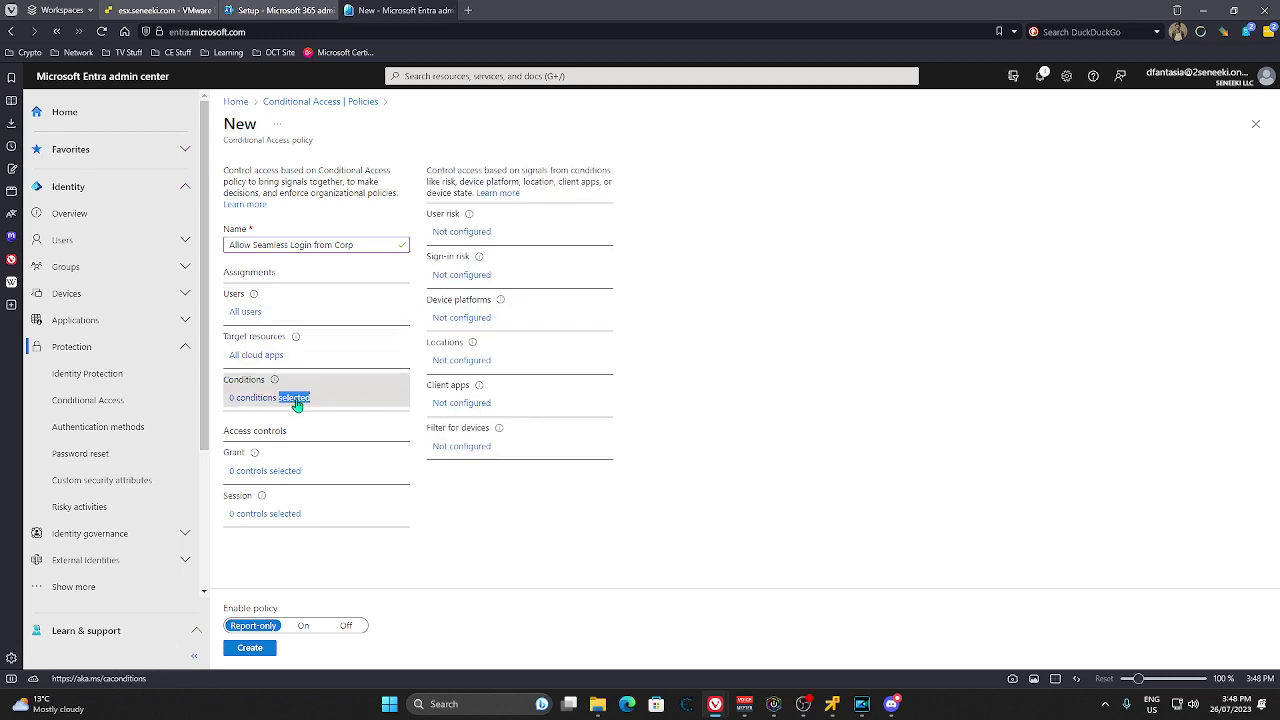
click(452, 360)
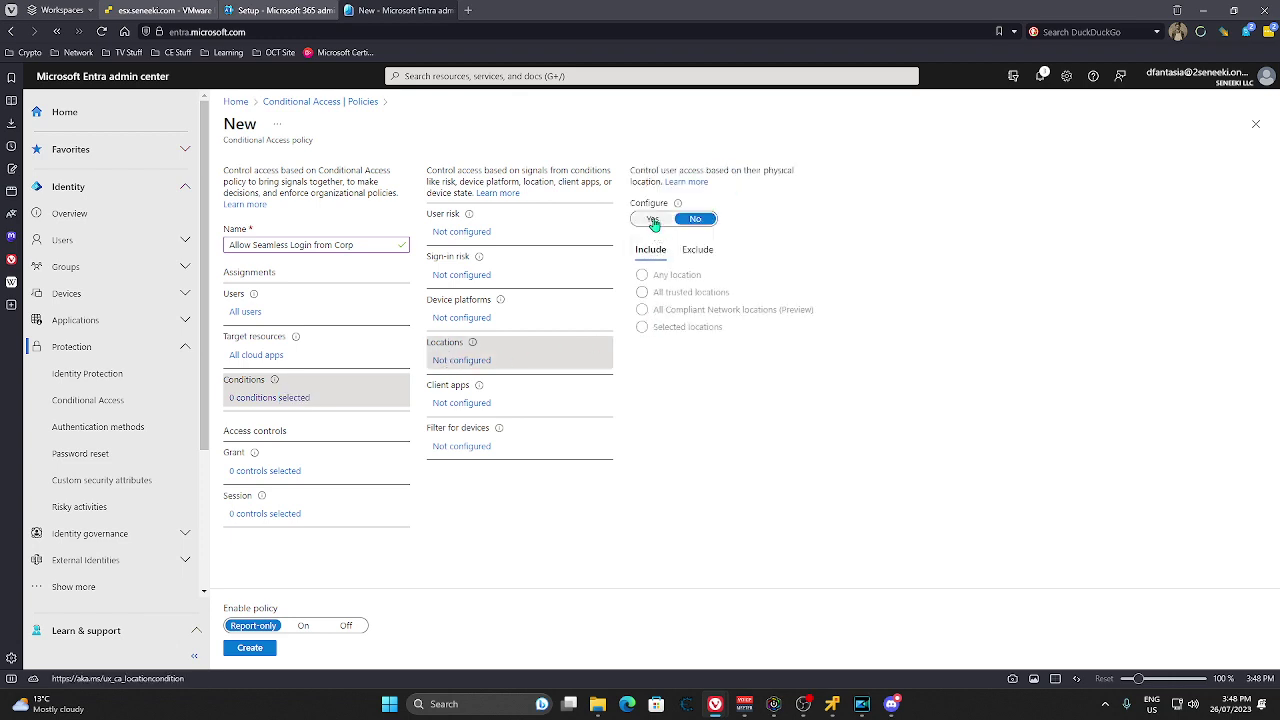
click(652, 218)
click(643, 330)
click(697, 384)
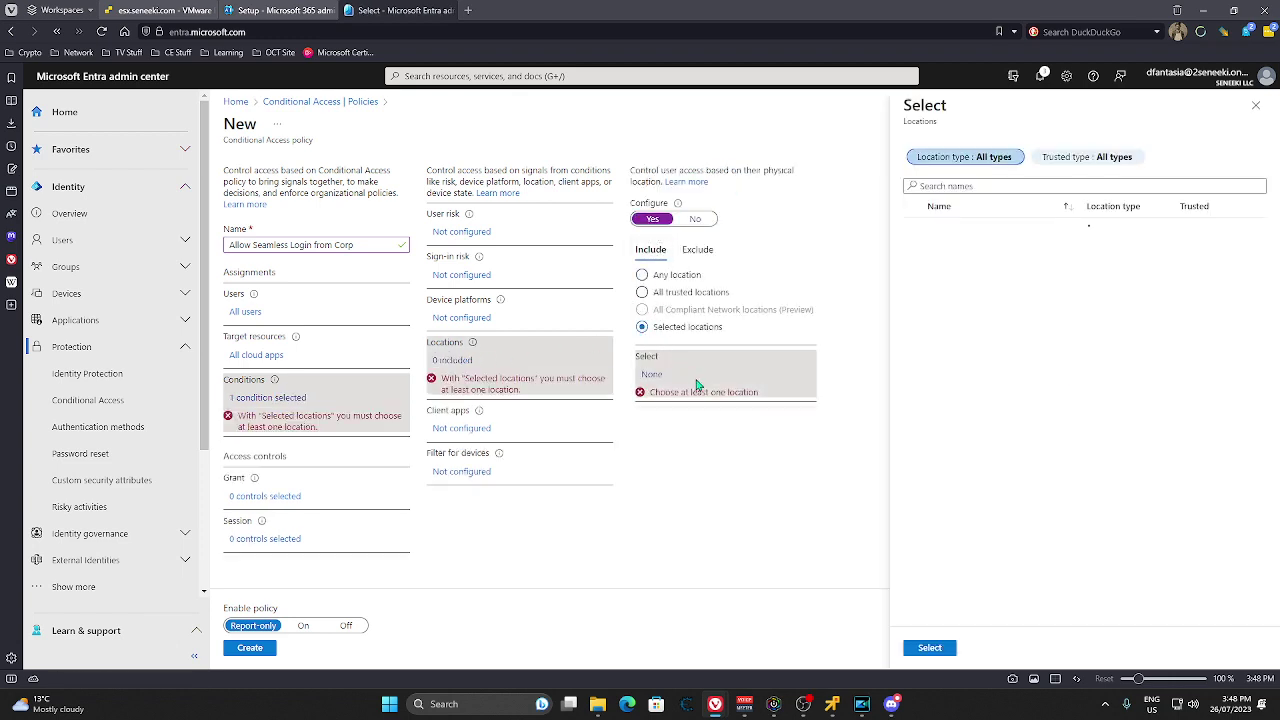
click(916, 274)
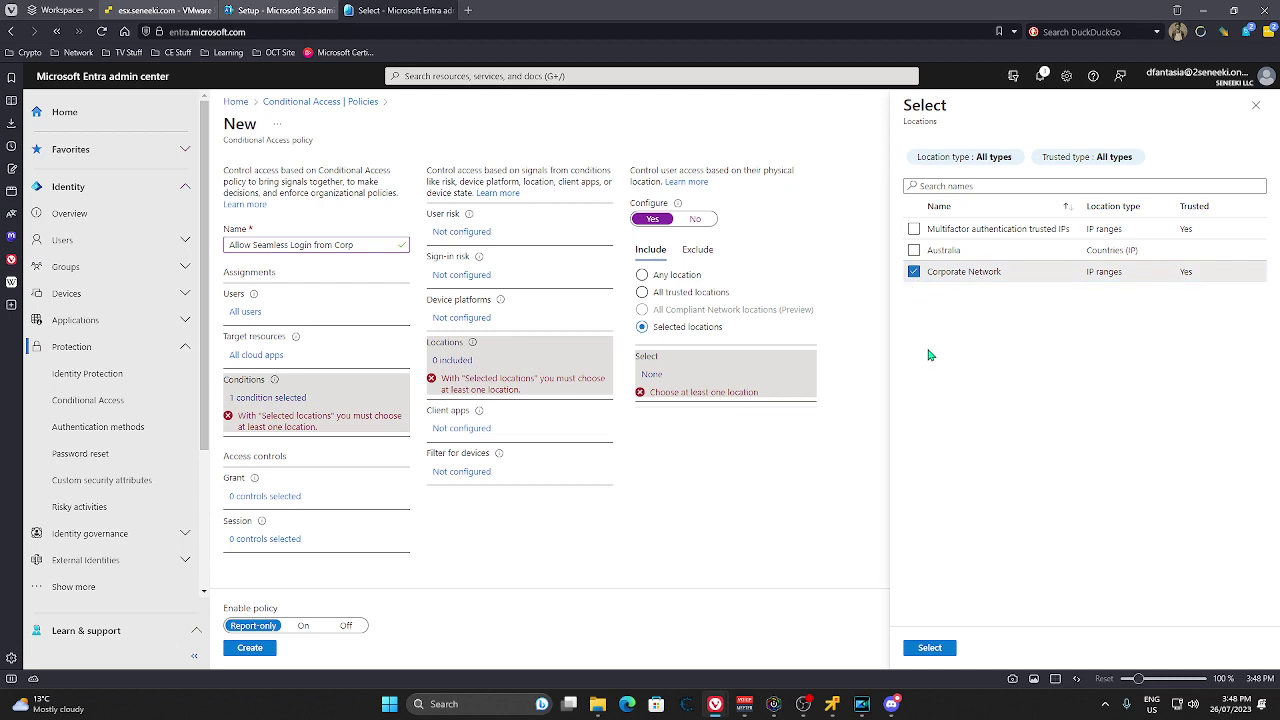
click(929, 648)
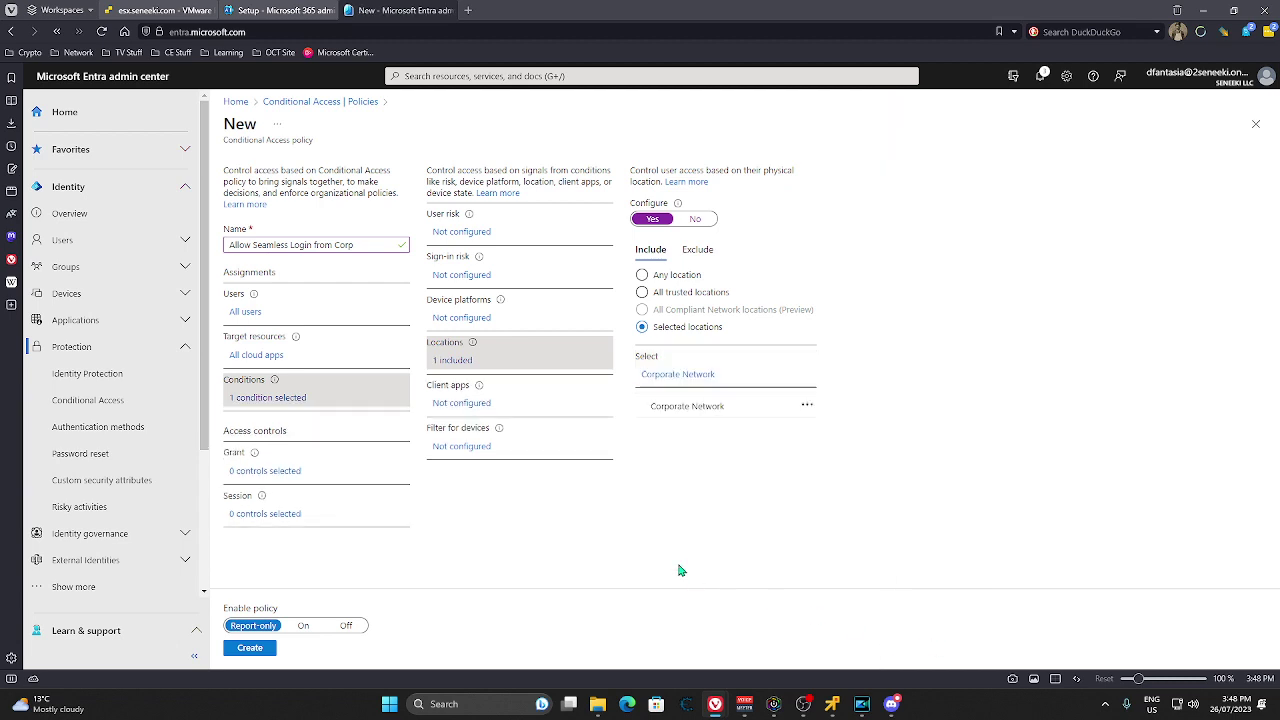
click(272, 470)
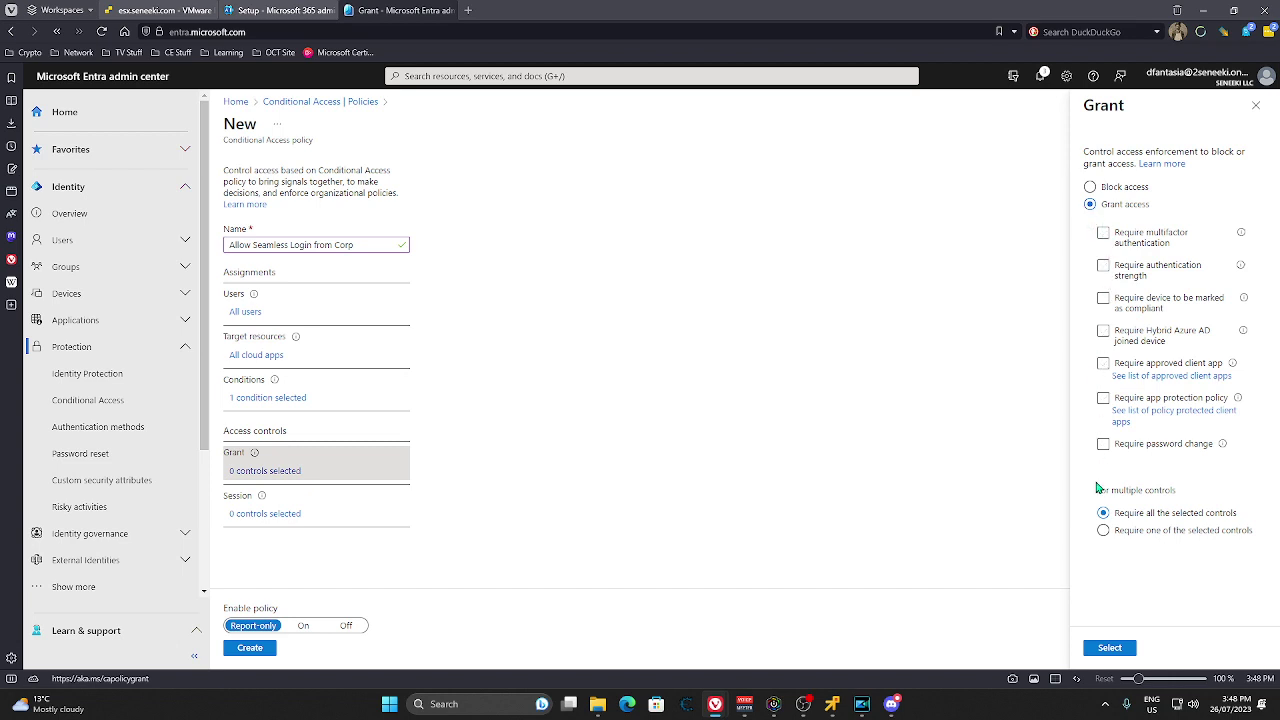
Step: Leave grant and session controls empty, set the policy Off and attempt to create it
click(1112, 648)
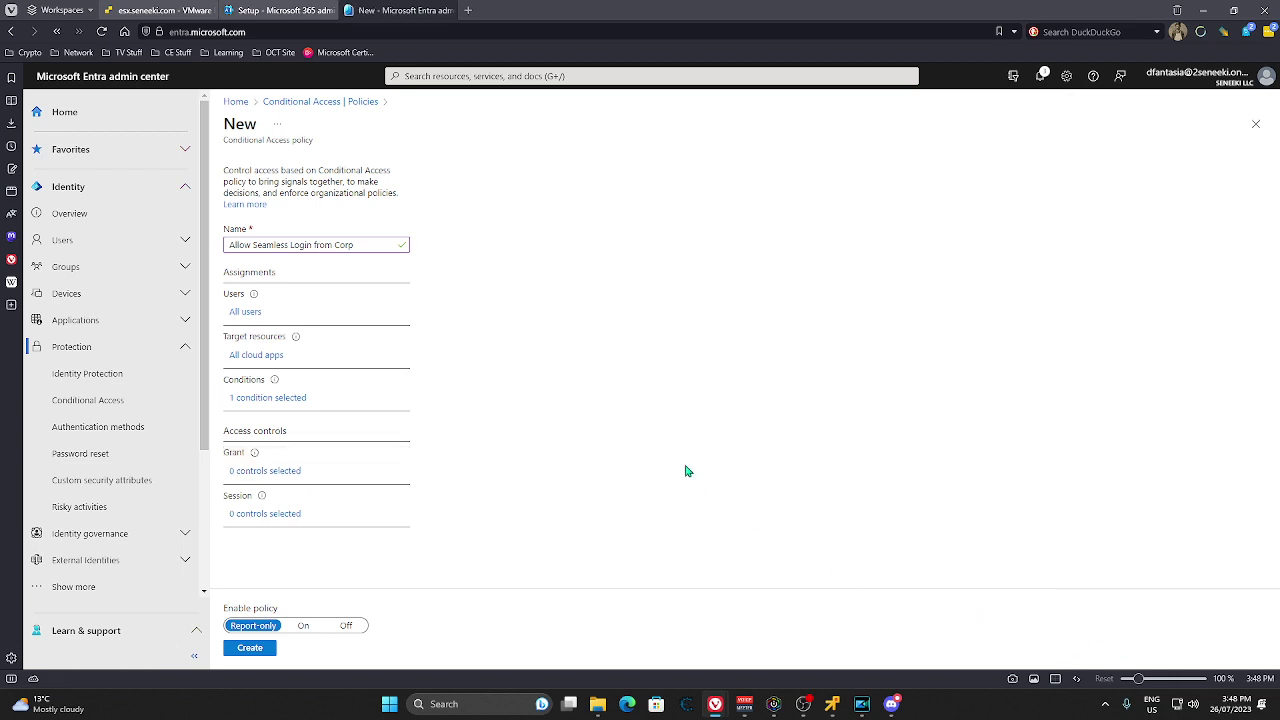
click(260, 471)
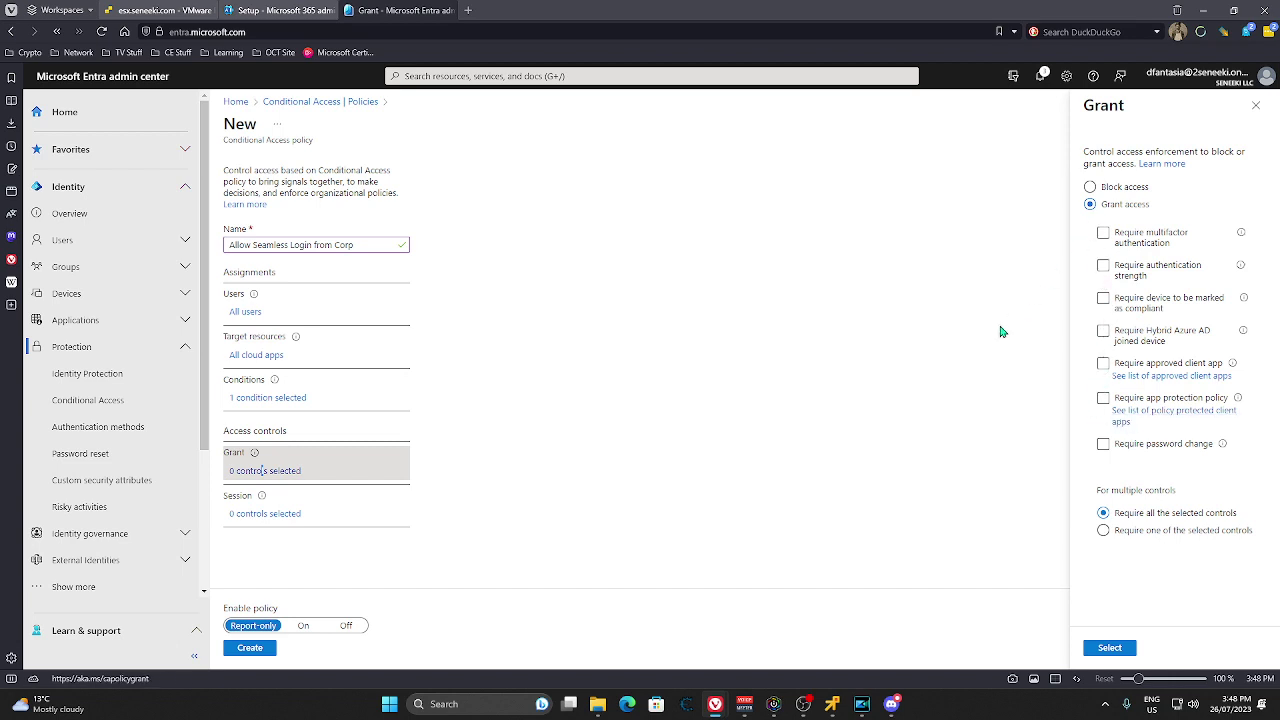
click(1110, 648)
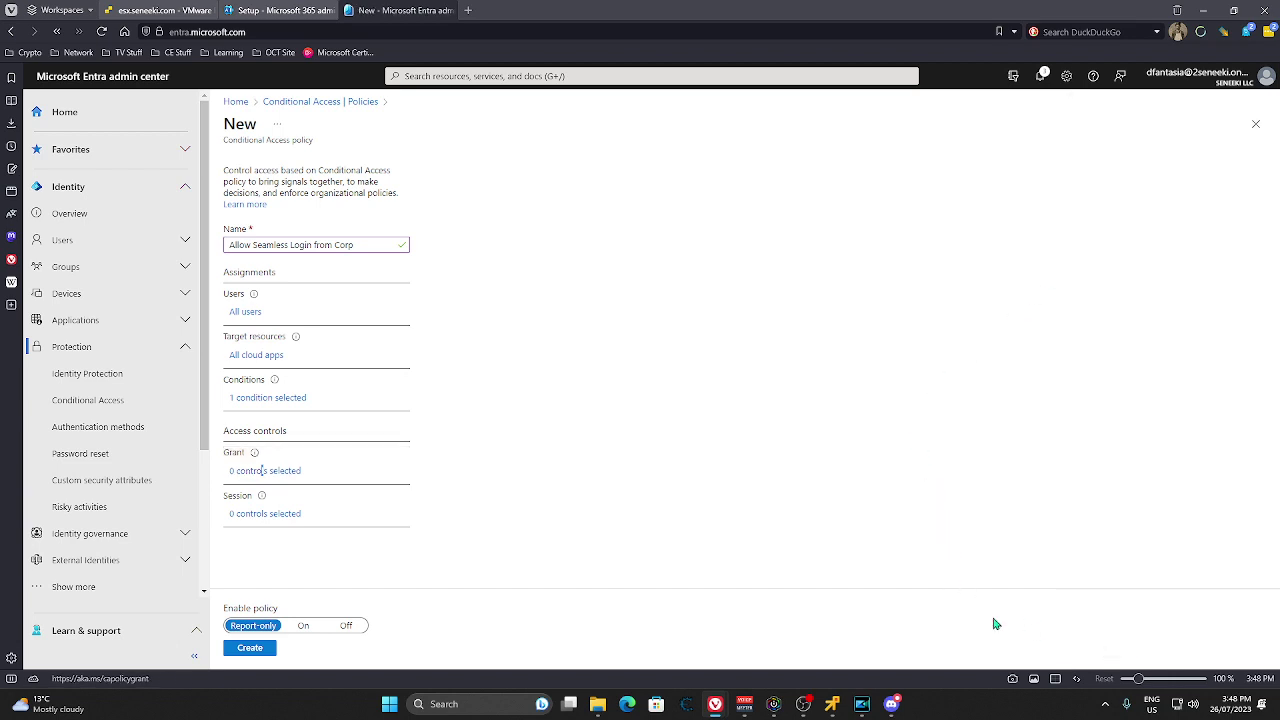
click(286, 516)
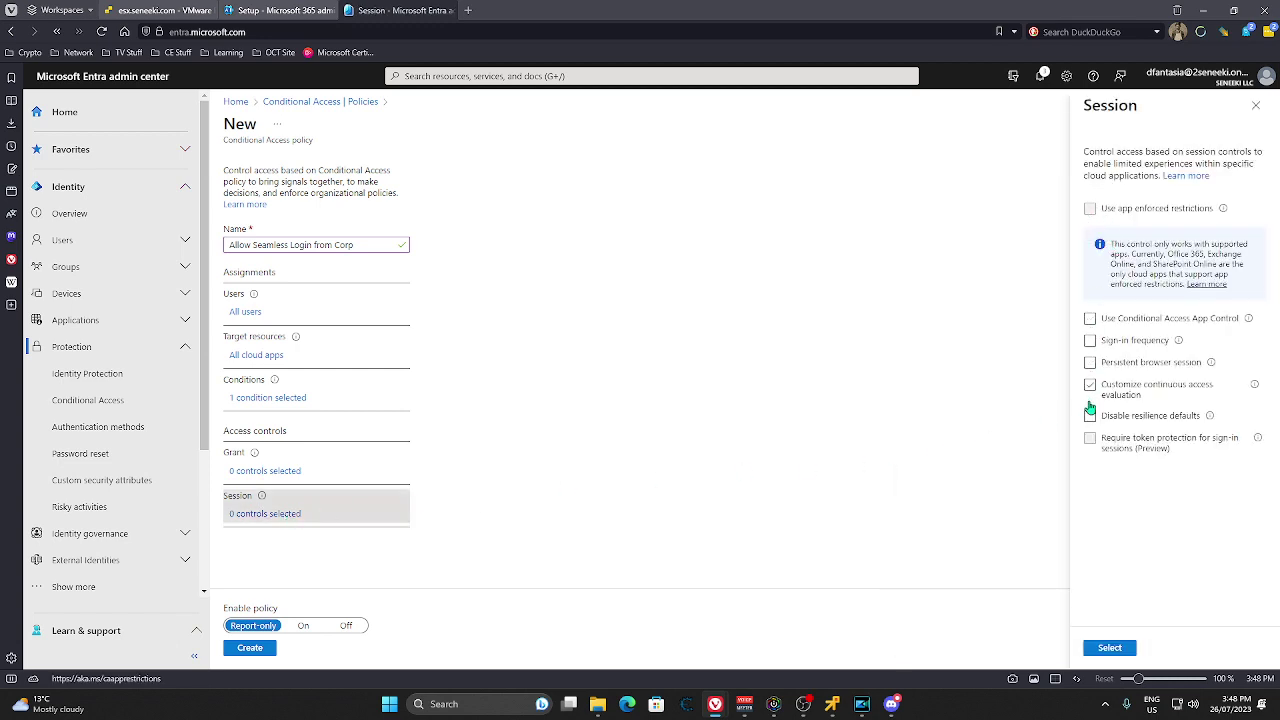
click(1086, 651)
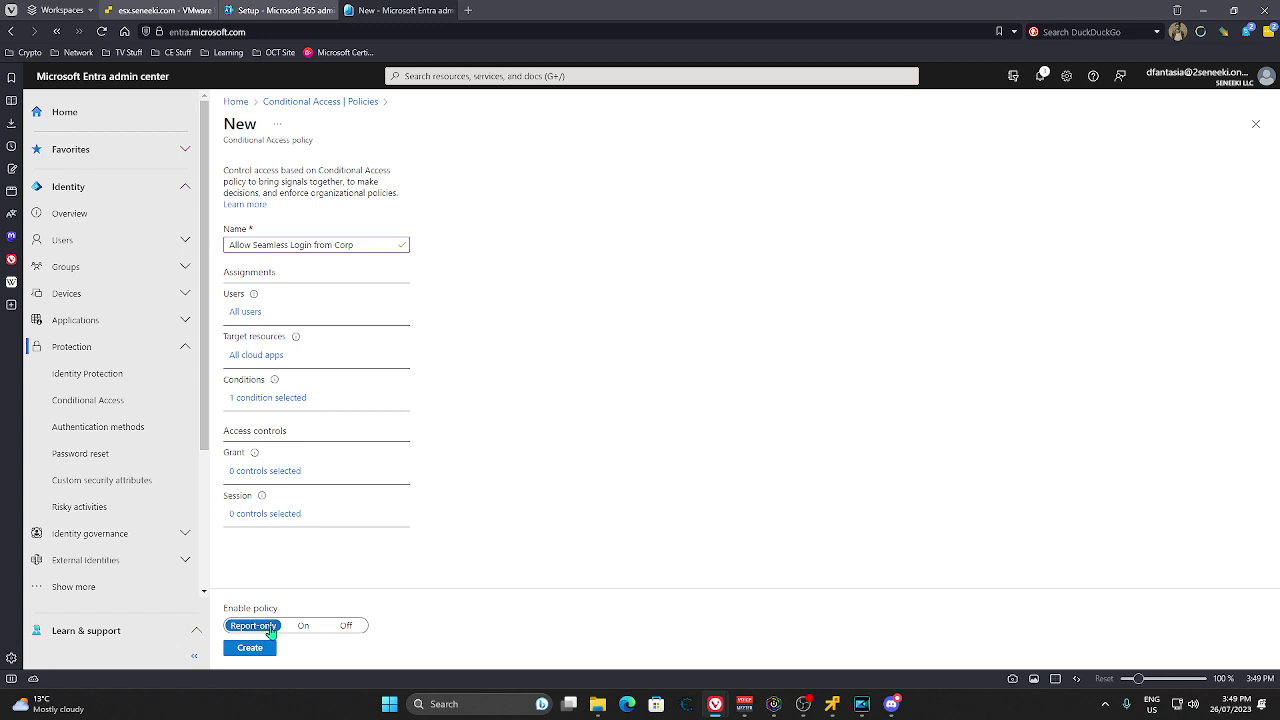
click(340, 626)
click(250, 647)
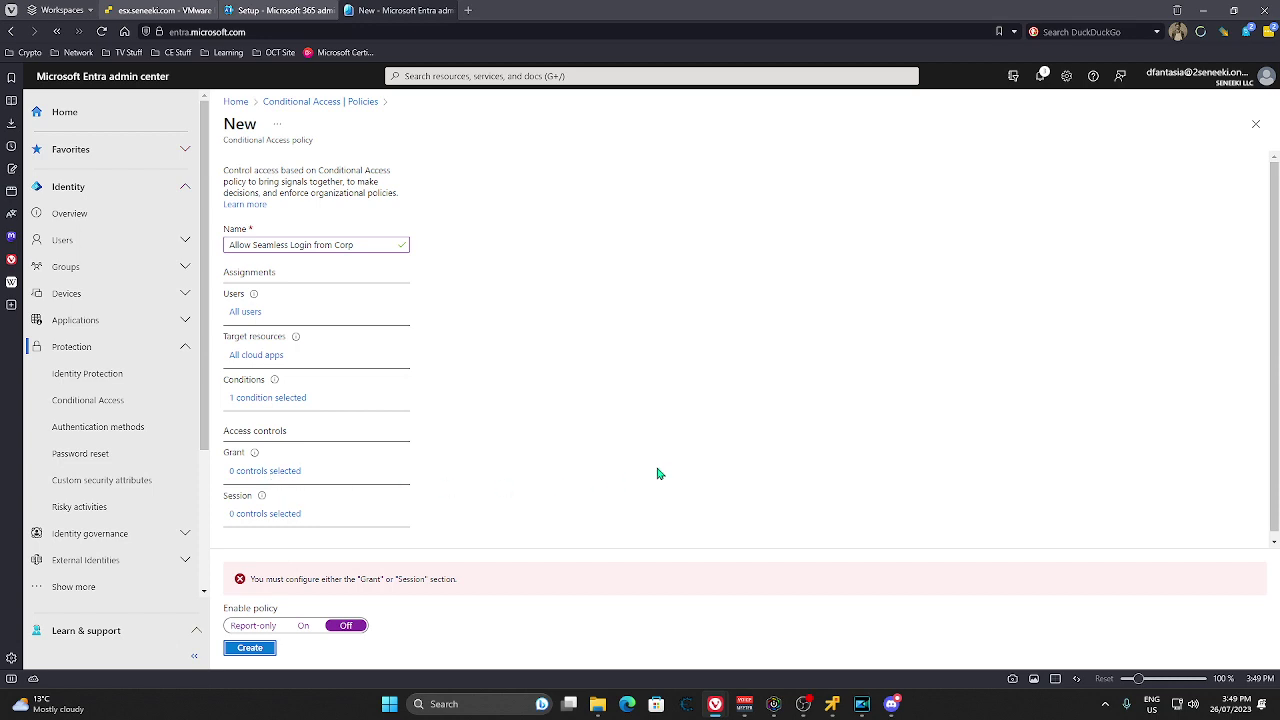
Step: Close the grant controls and discard the unfinished Allow Seamless Login from Corp policy
click(286, 471)
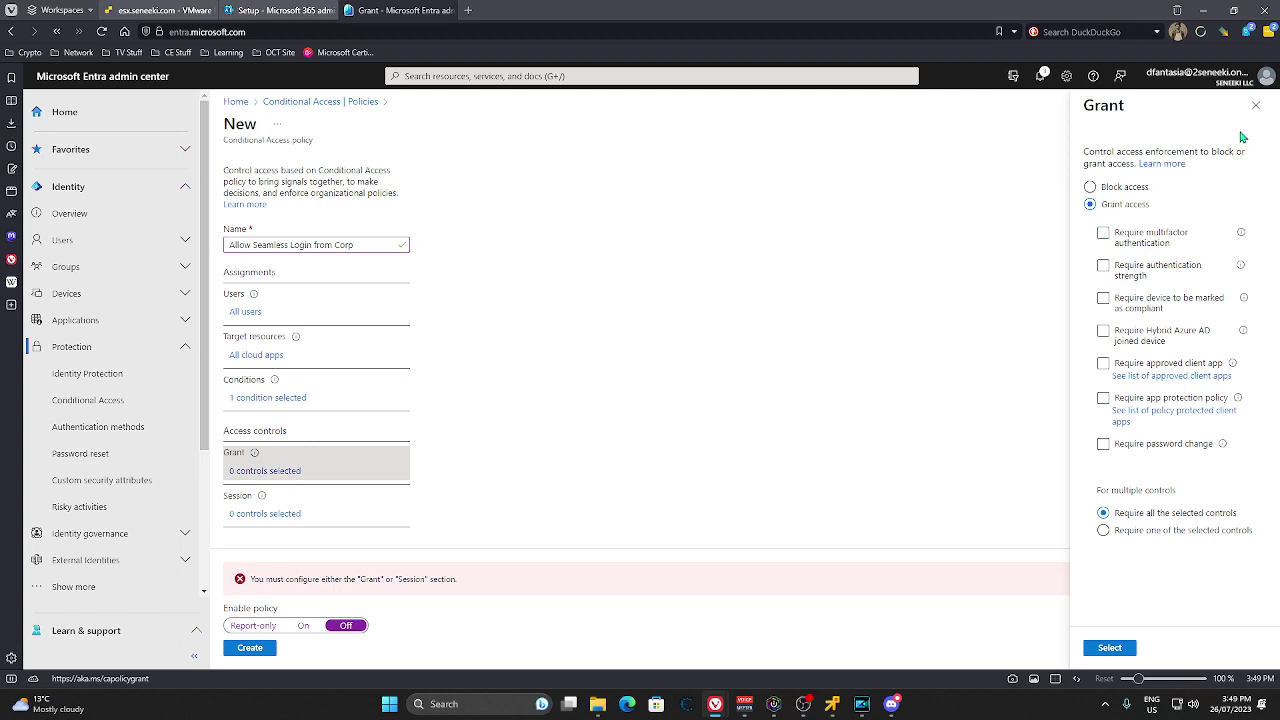
click(1256, 105)
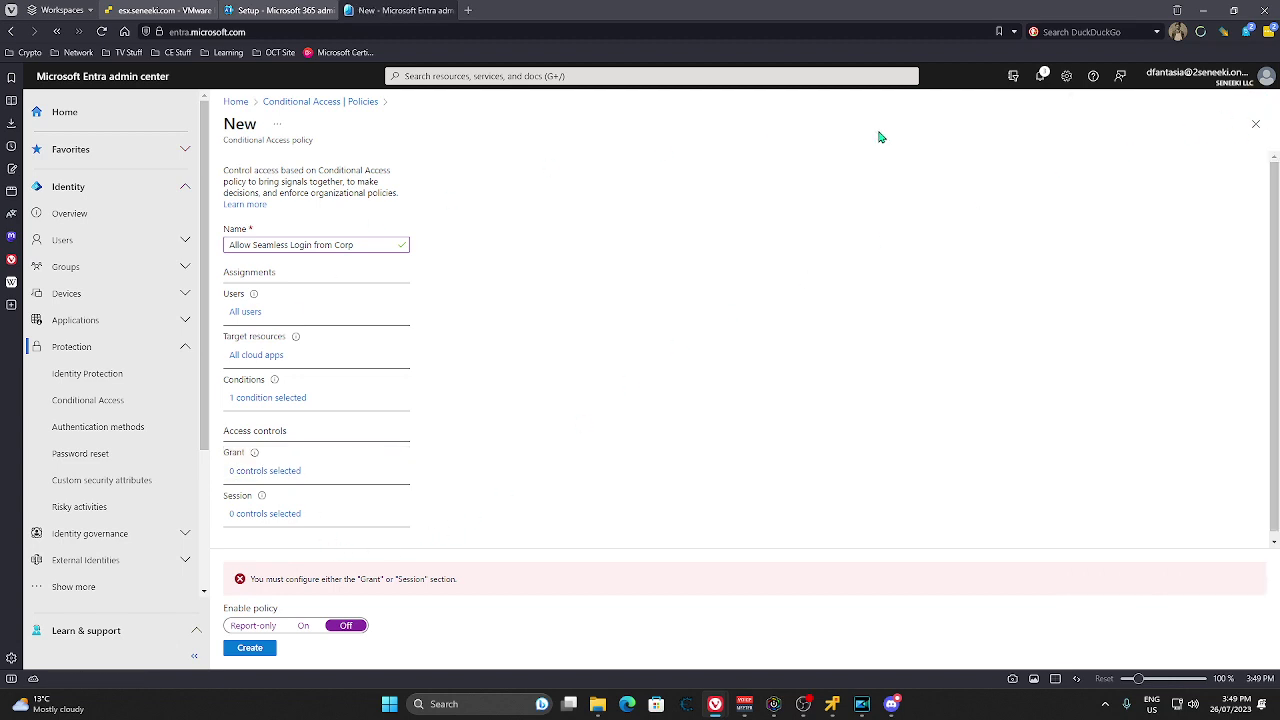
click(1256, 124)
click(546, 145)
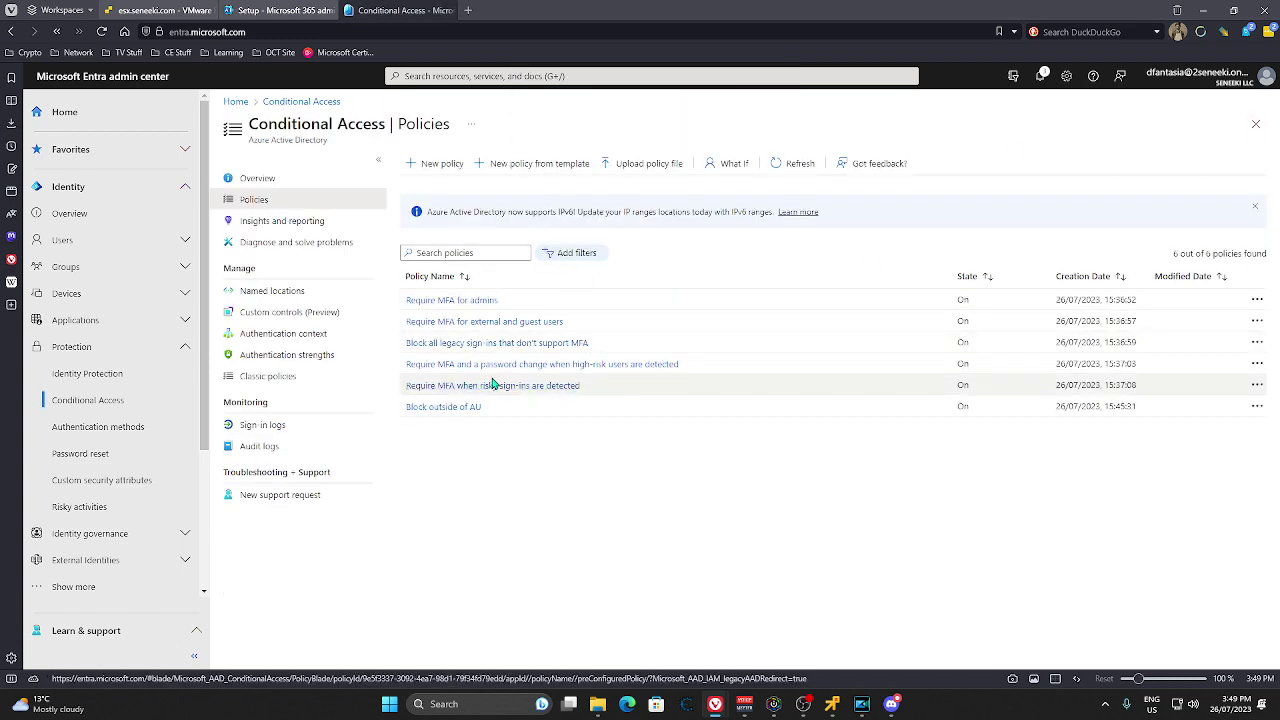
Step: In Require MFA for admins, turn on the location condition with Corporate Network excluded
click(438, 300)
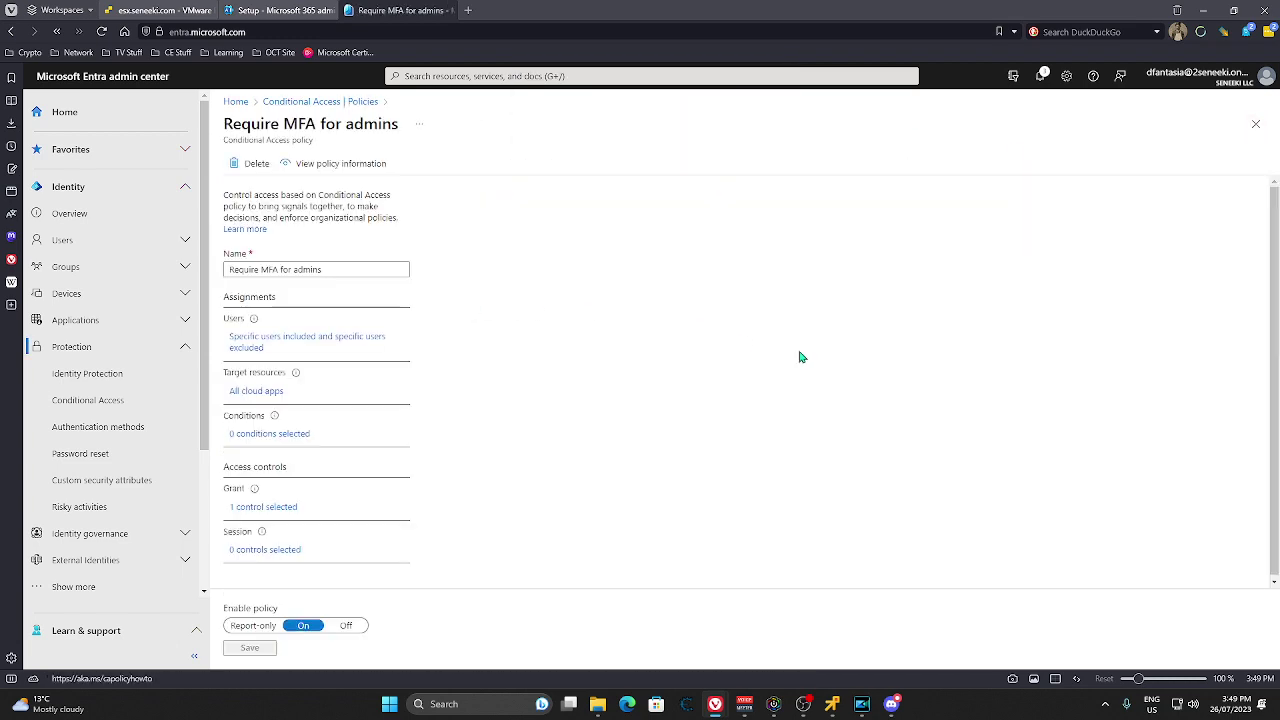
click(280, 436)
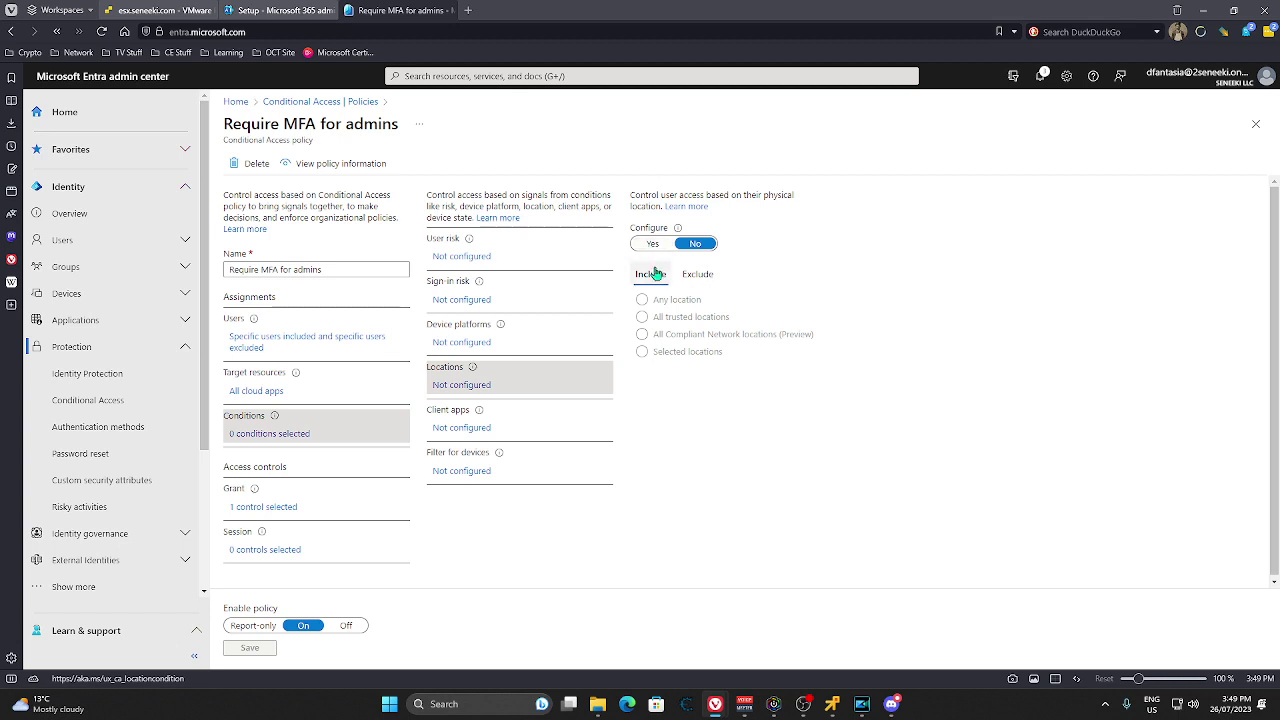
click(698, 274)
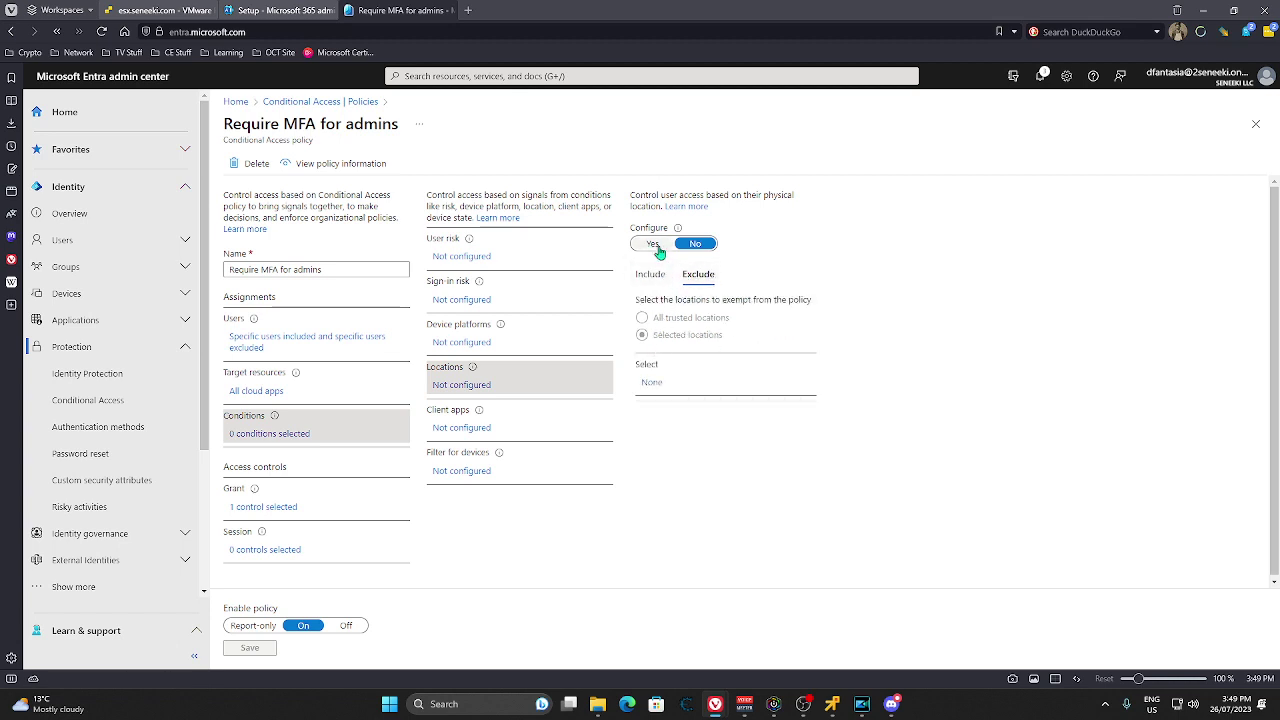
click(653, 244)
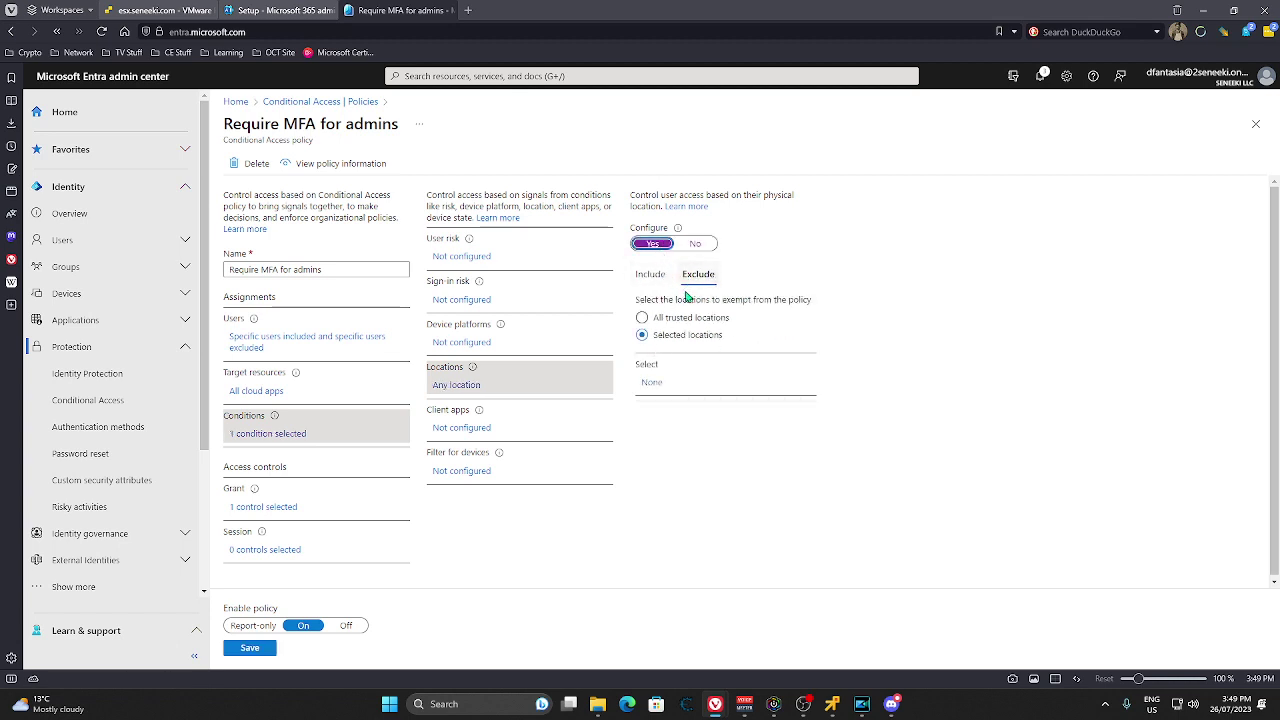
click(651, 384)
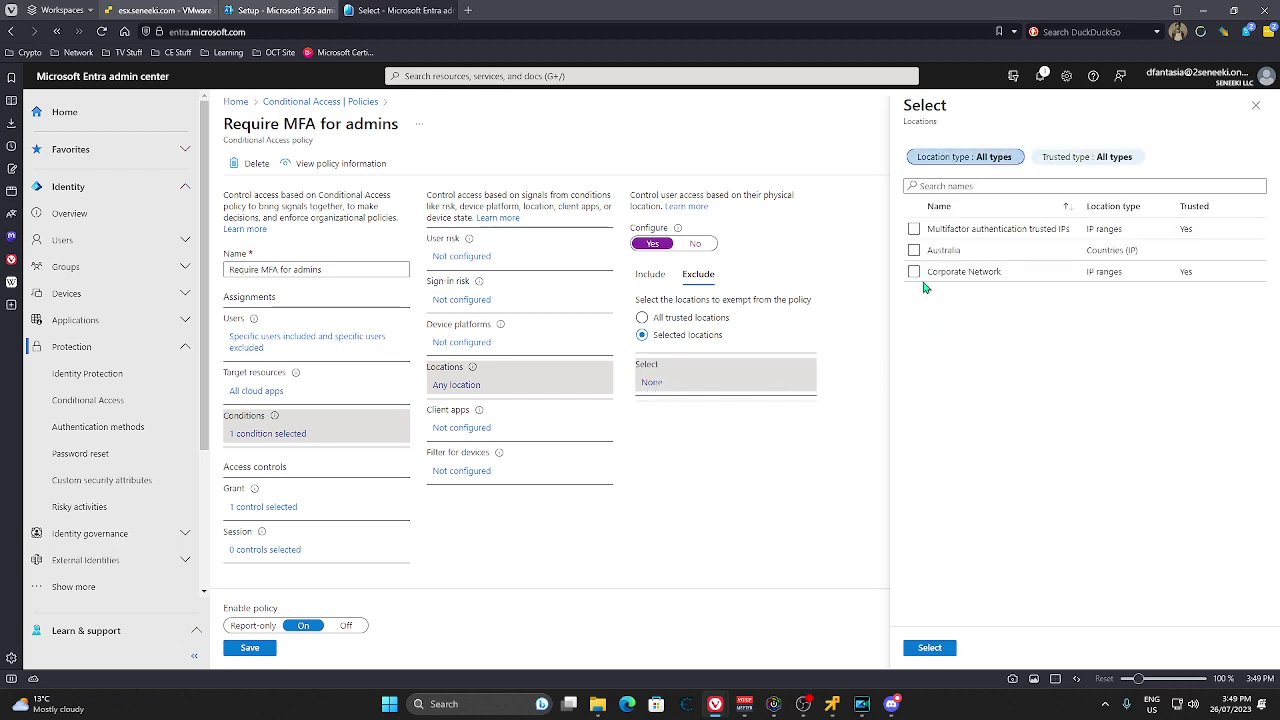
click(914, 272)
click(930, 648)
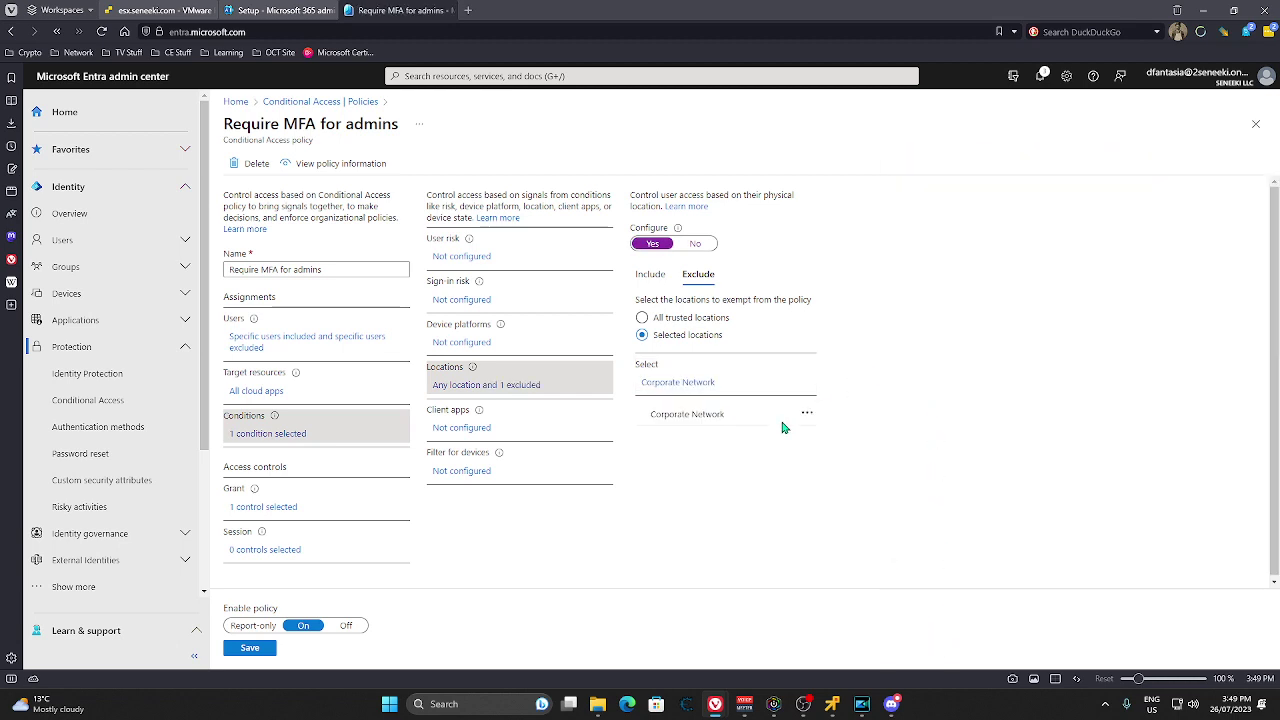
click(650, 274)
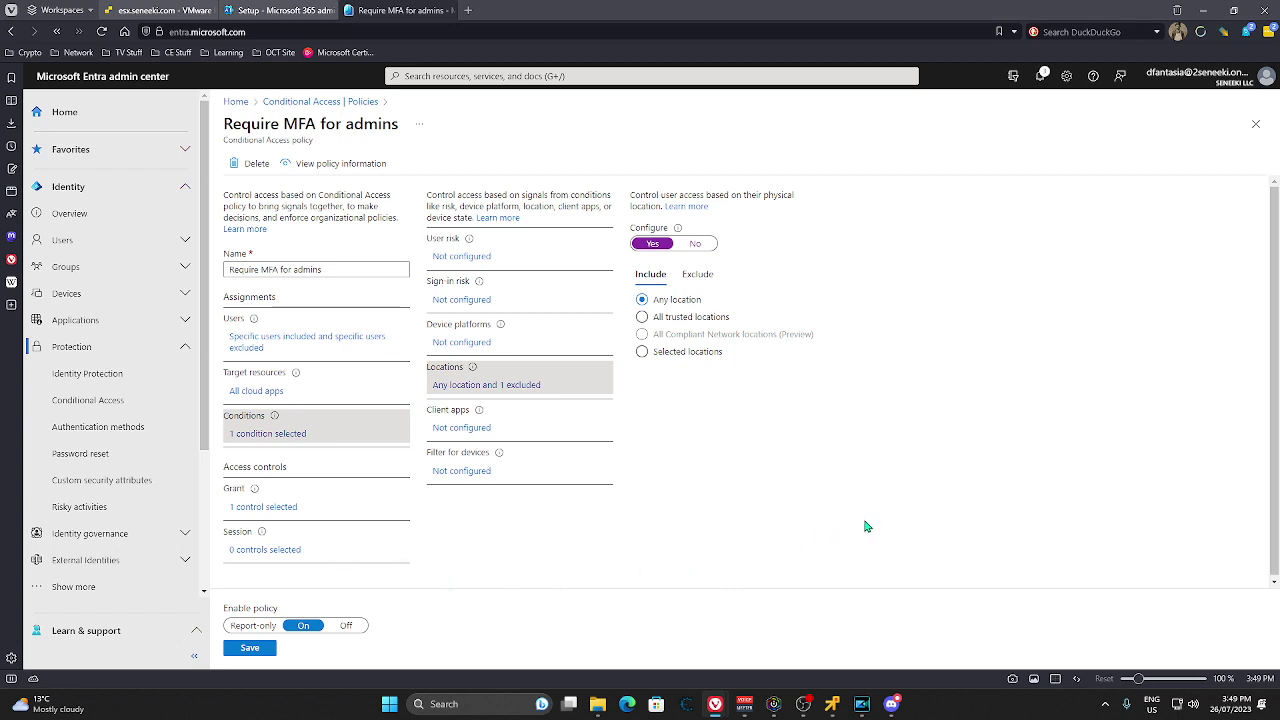
Step: Review the Corporate Network exclusion, then leave for Identity Protection and confirm discarding edits
click(698, 276)
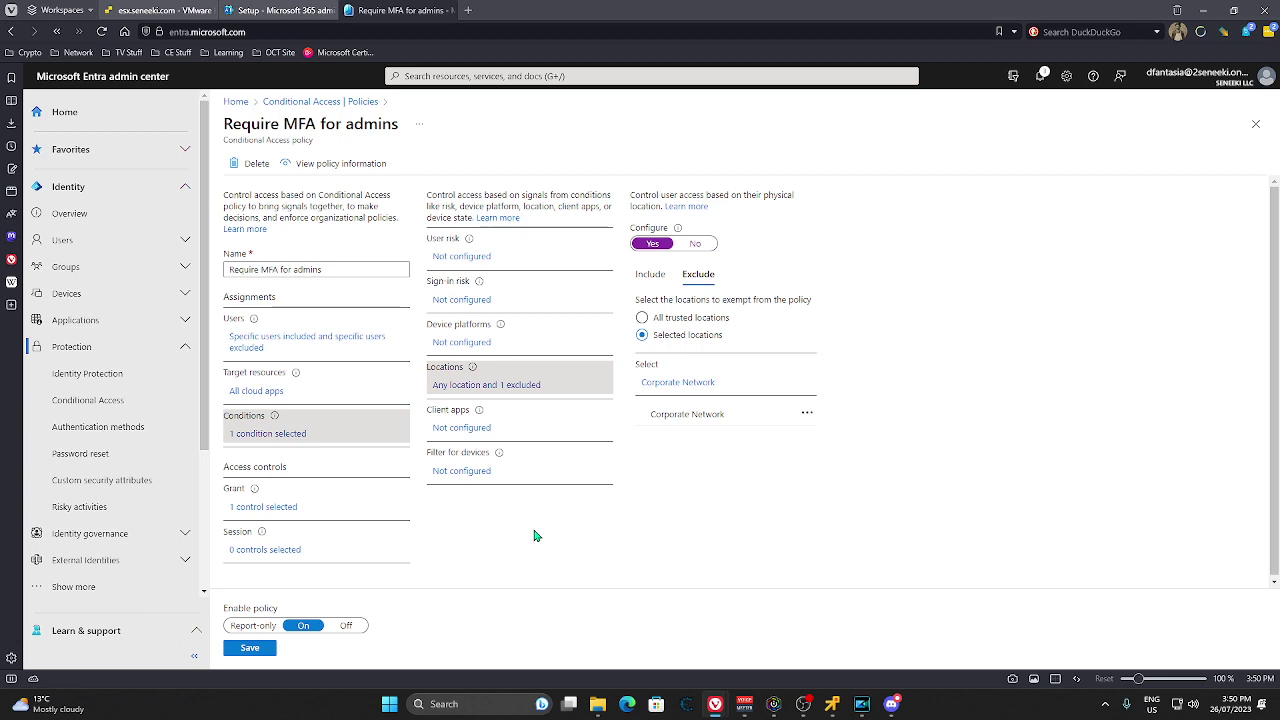
click(100, 384)
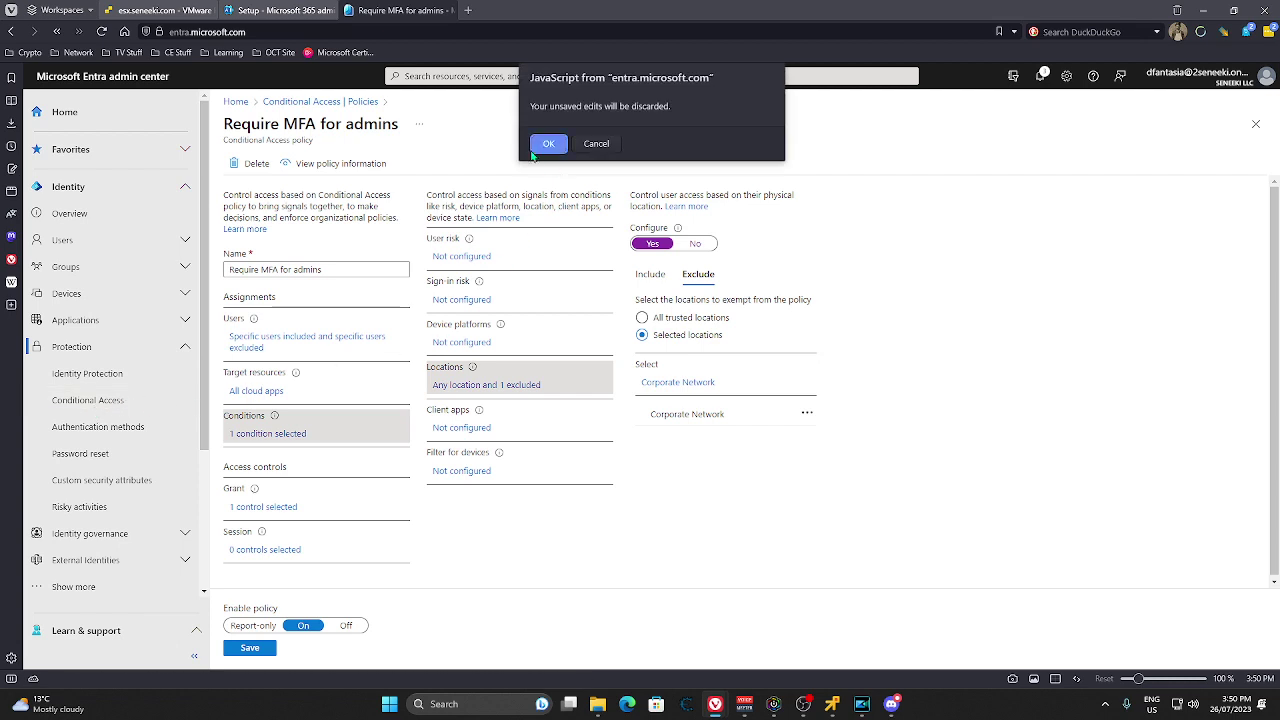
click(535, 150)
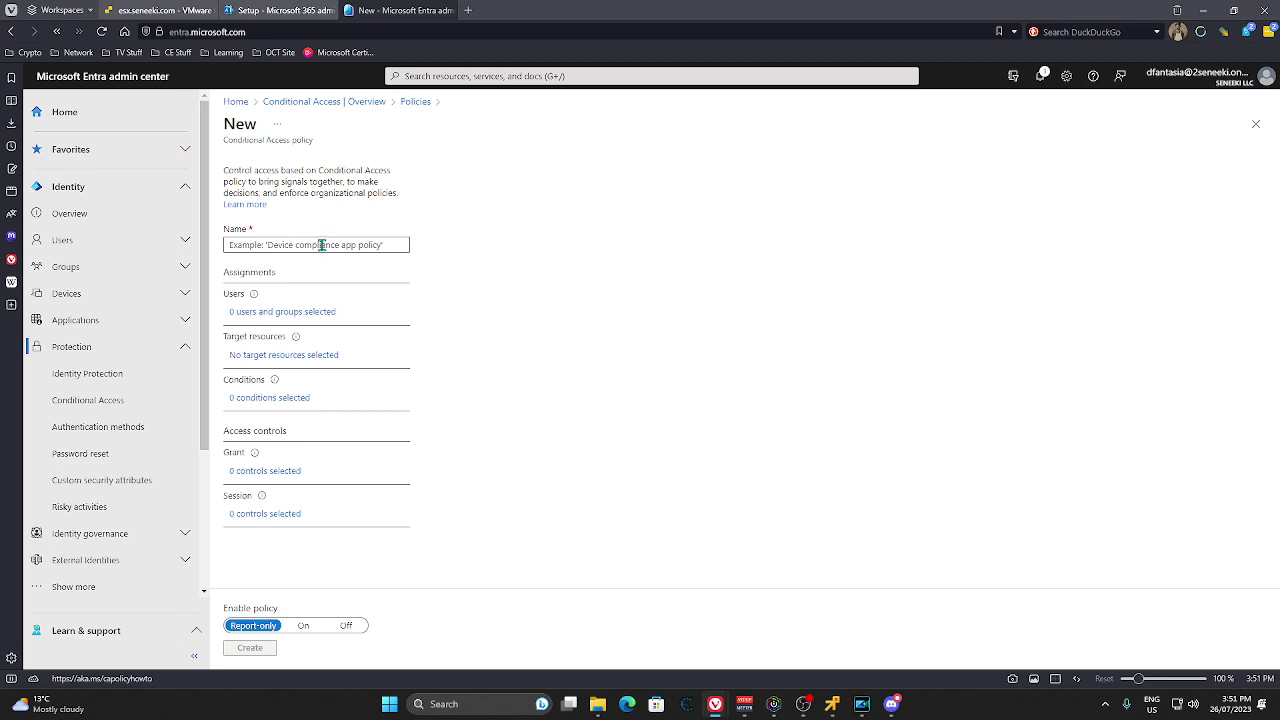
Step: Begin entering a name for the new blank Conditional Access policy
click(321, 245)
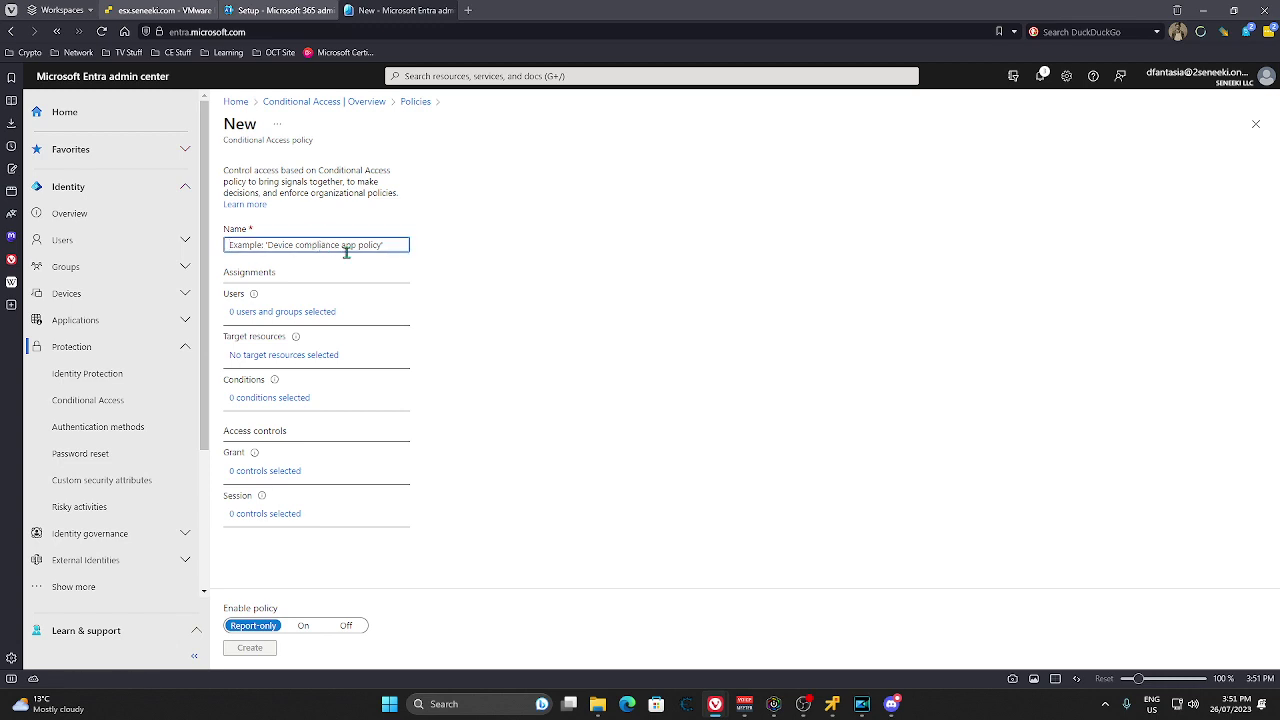
Step: Name the policy Session Limits and apply it to all users with no exclusions
text(Ses)
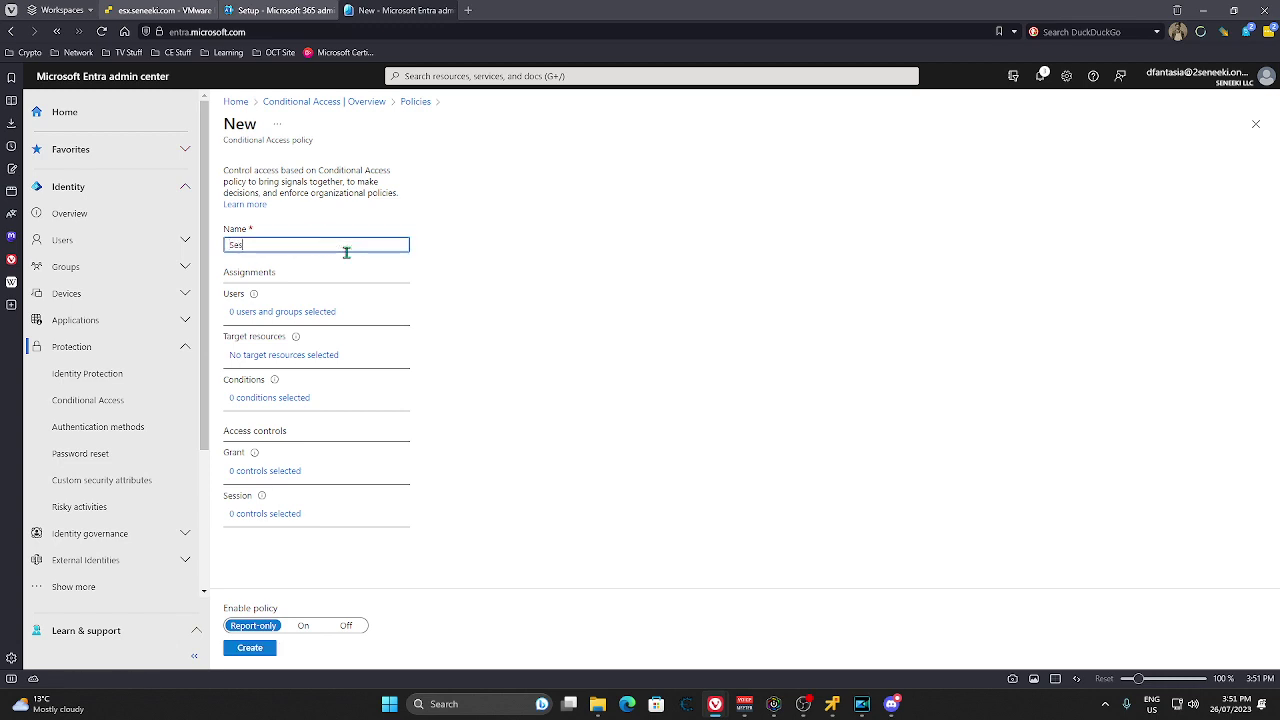
text(sion Limits)
click(294, 314)
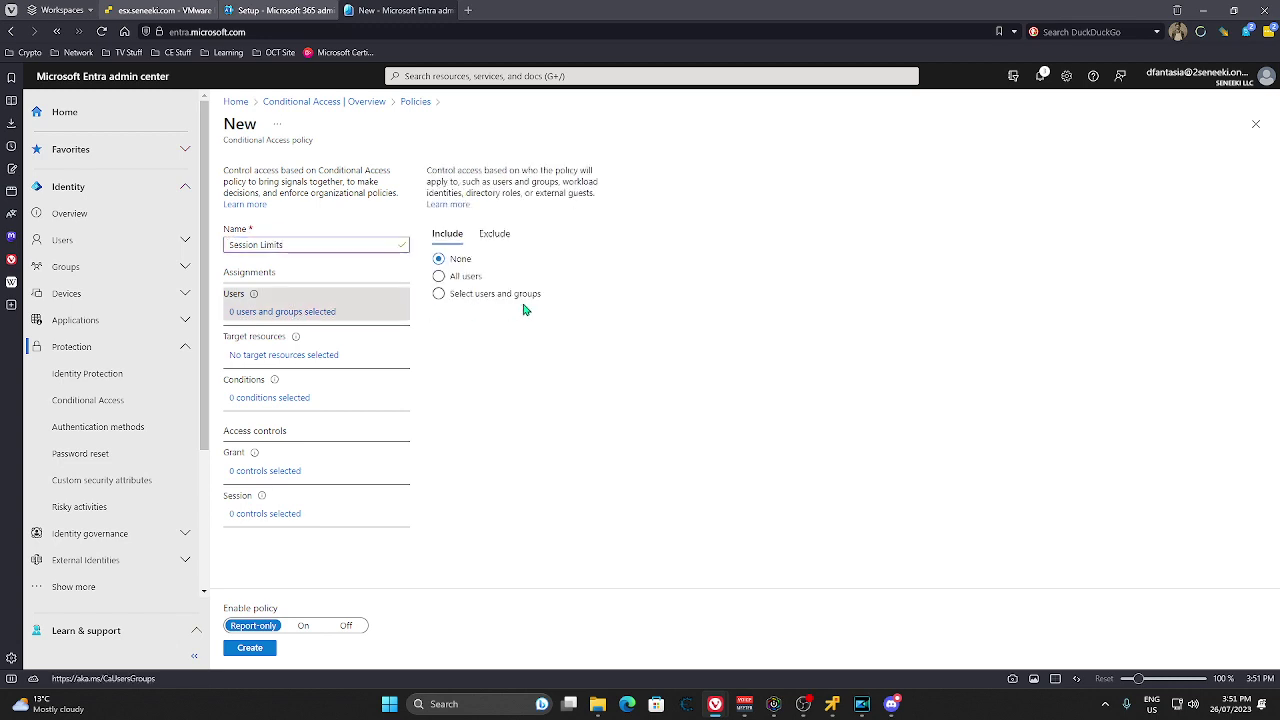
click(438, 276)
click(495, 233)
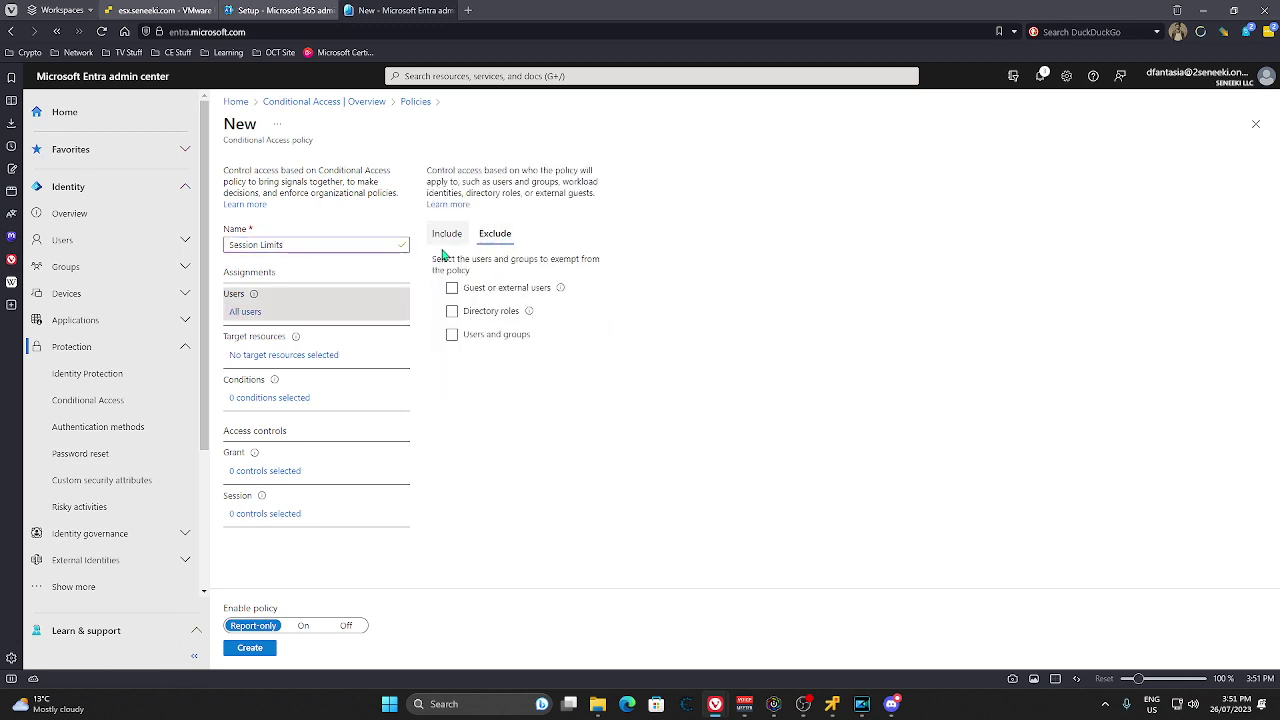
click(452, 334)
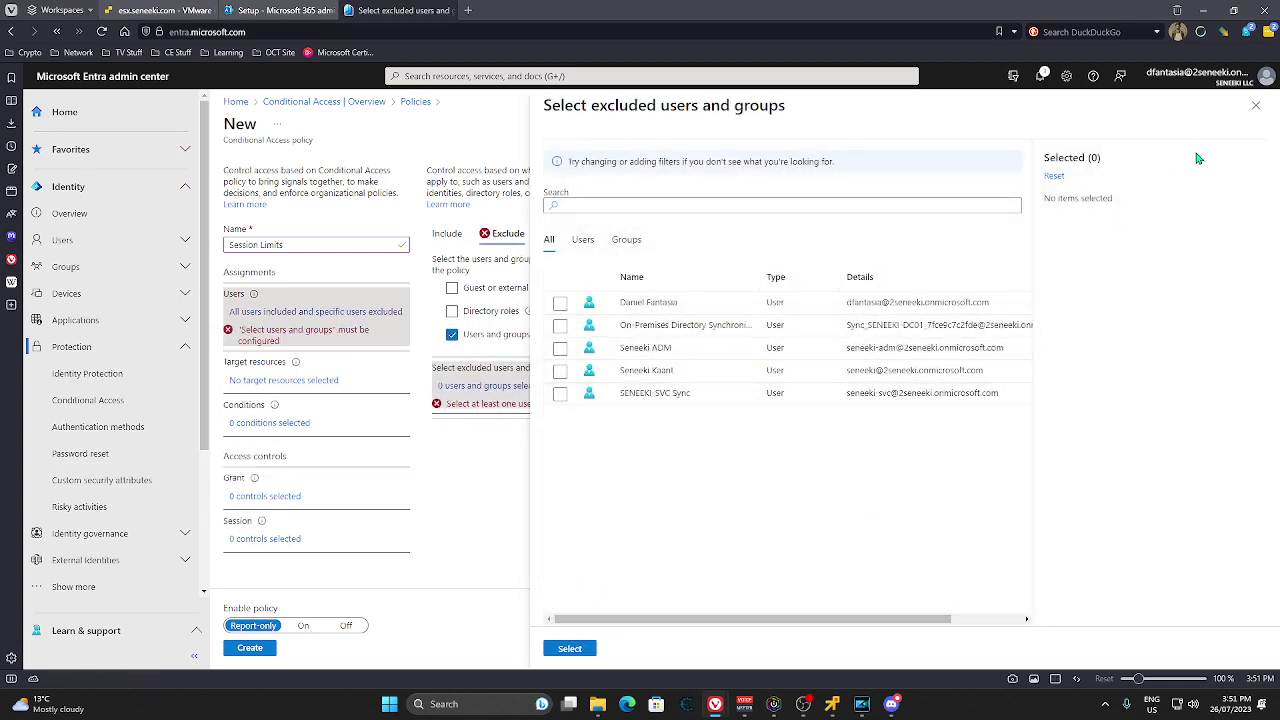
click(1256, 105)
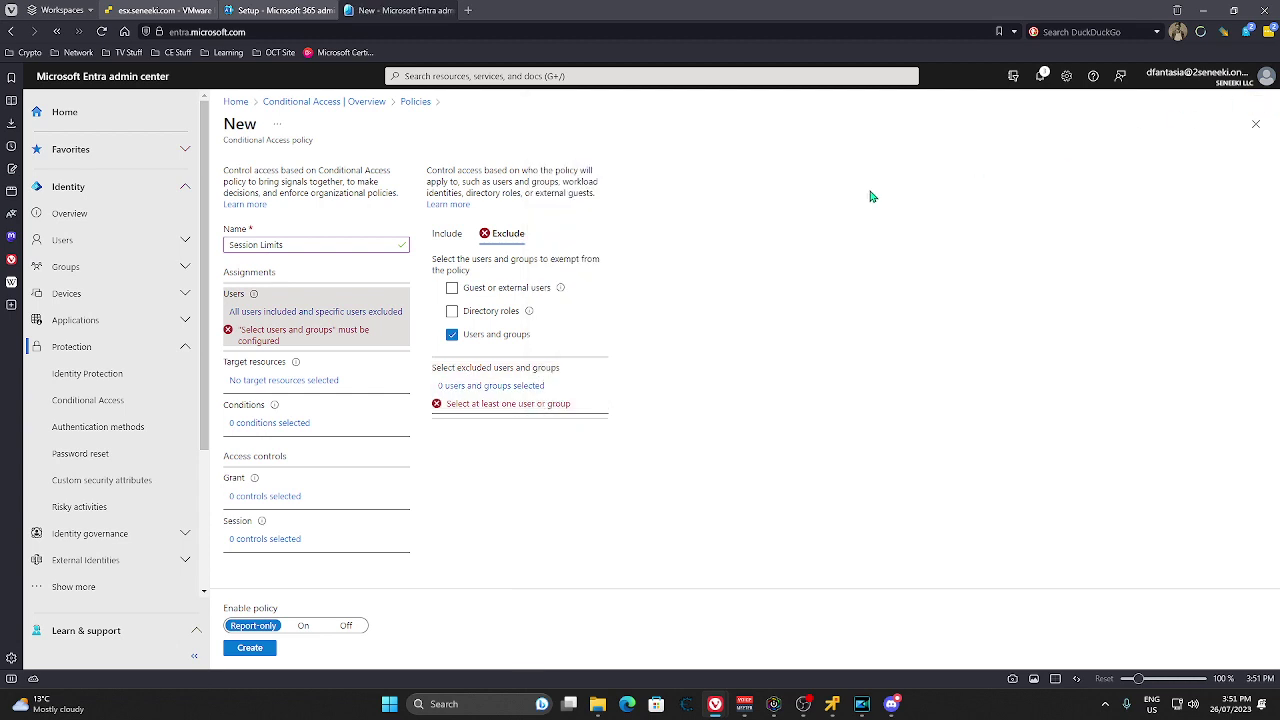
click(452, 334)
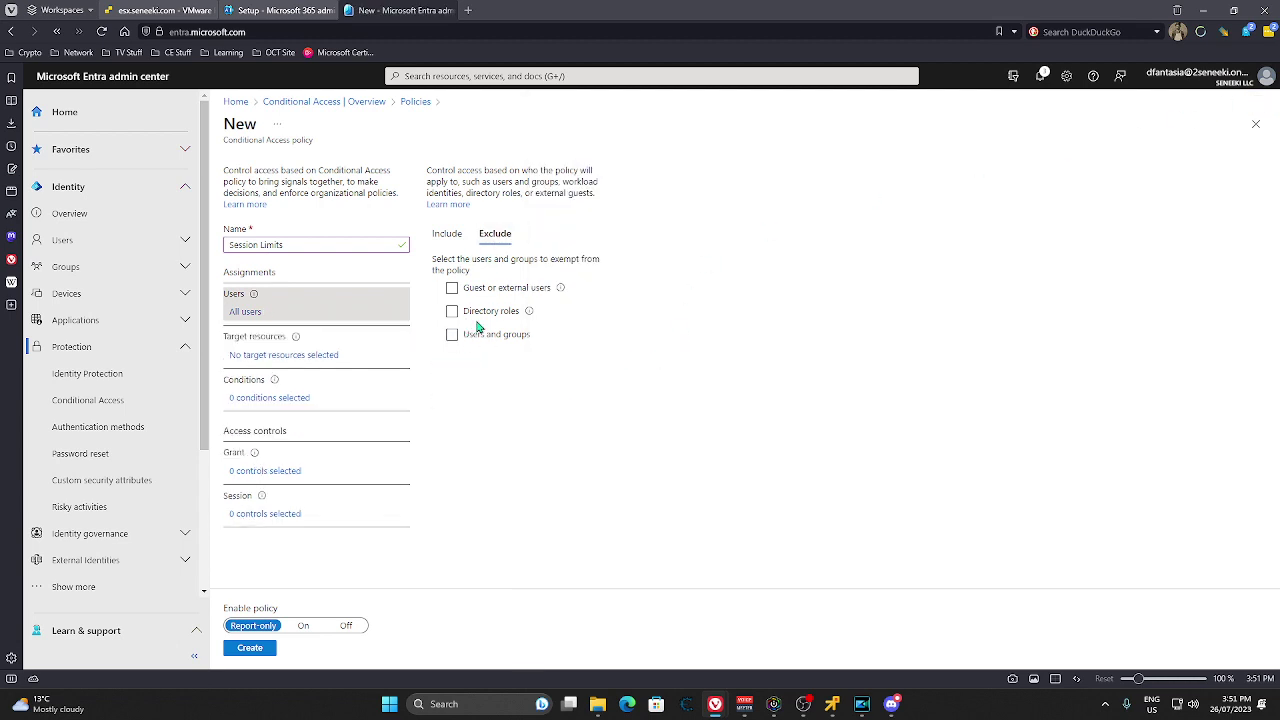
click(450, 238)
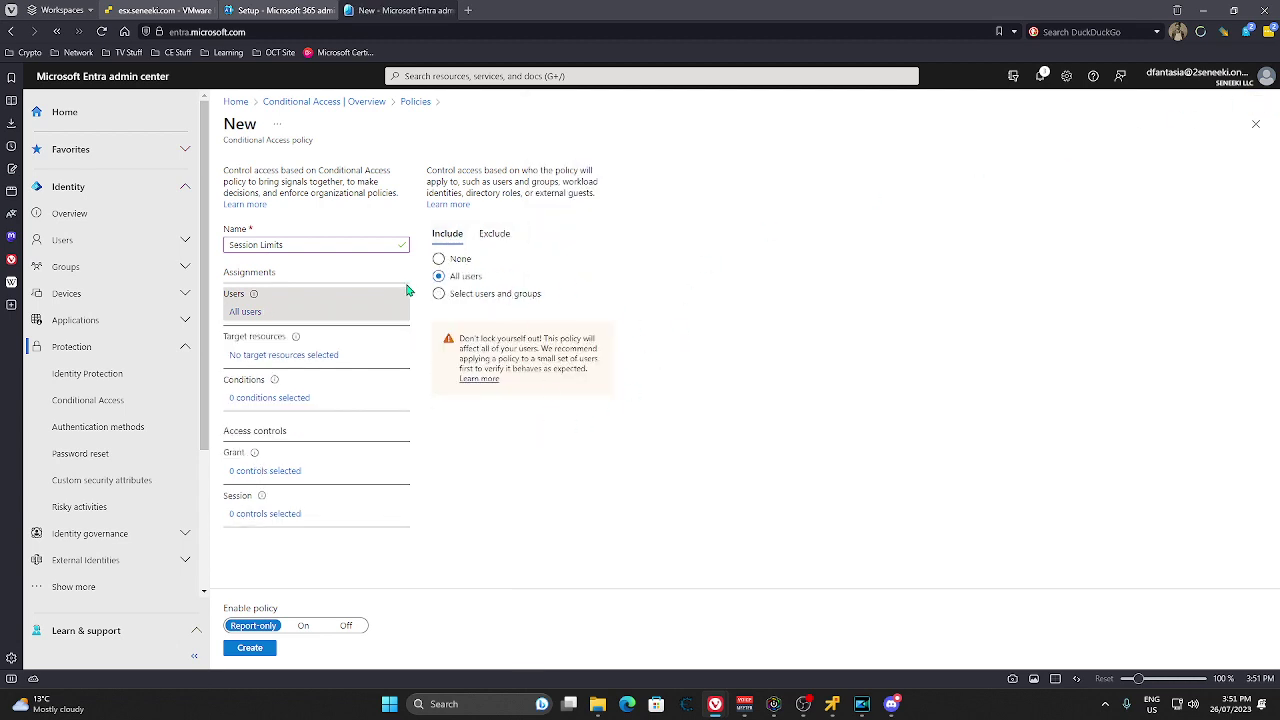
click(280, 355)
Step: Target all cloud apps, rename to 'Session Limits - External' and enable the any-location condition
click(438, 293)
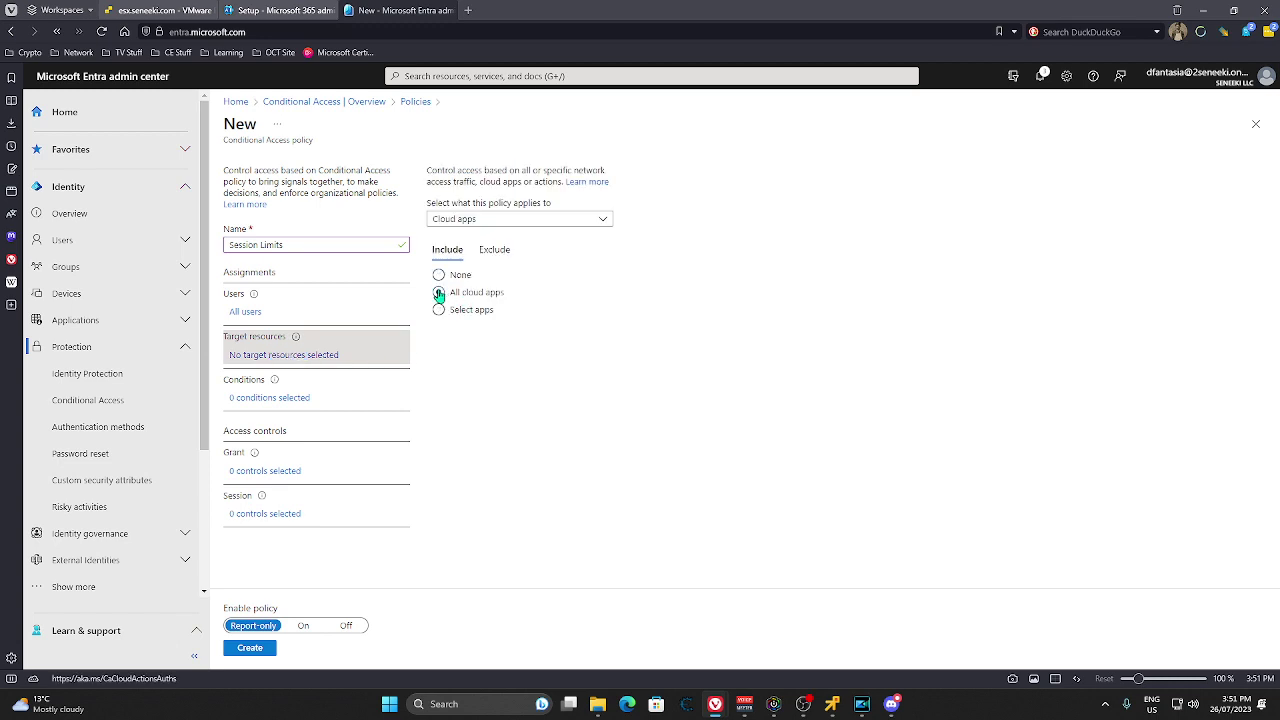
click(280, 398)
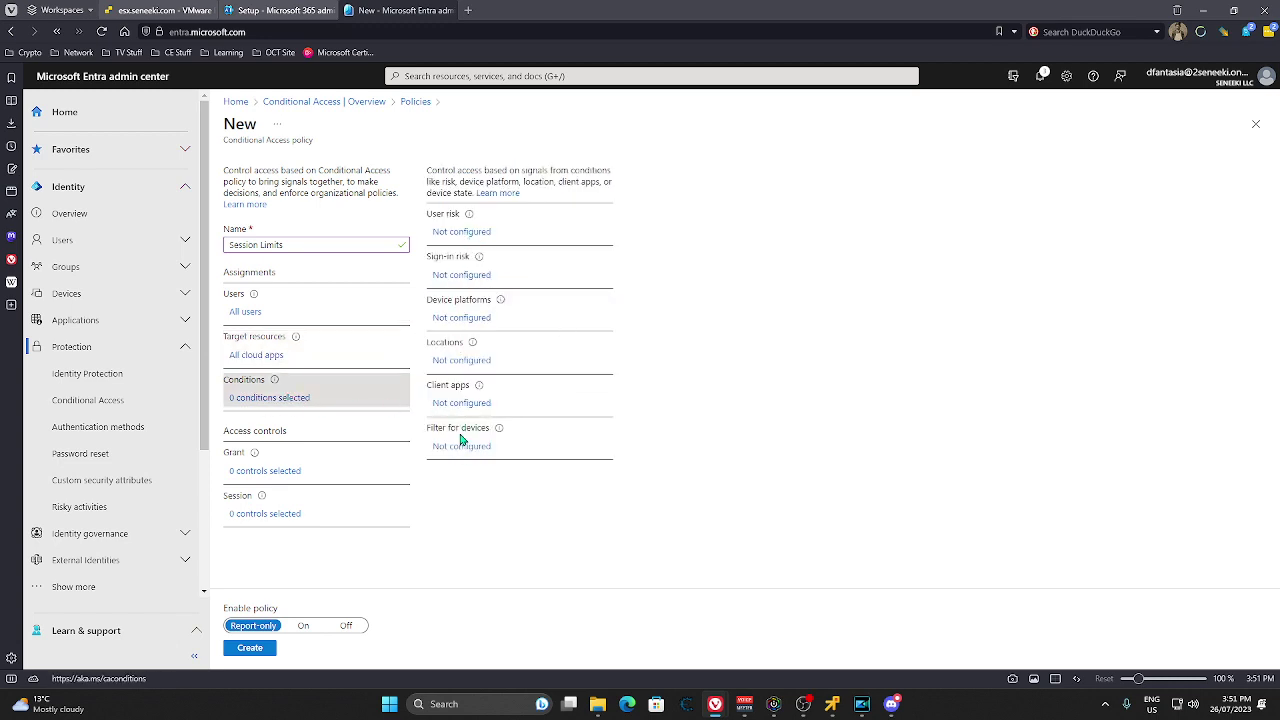
click(462, 362)
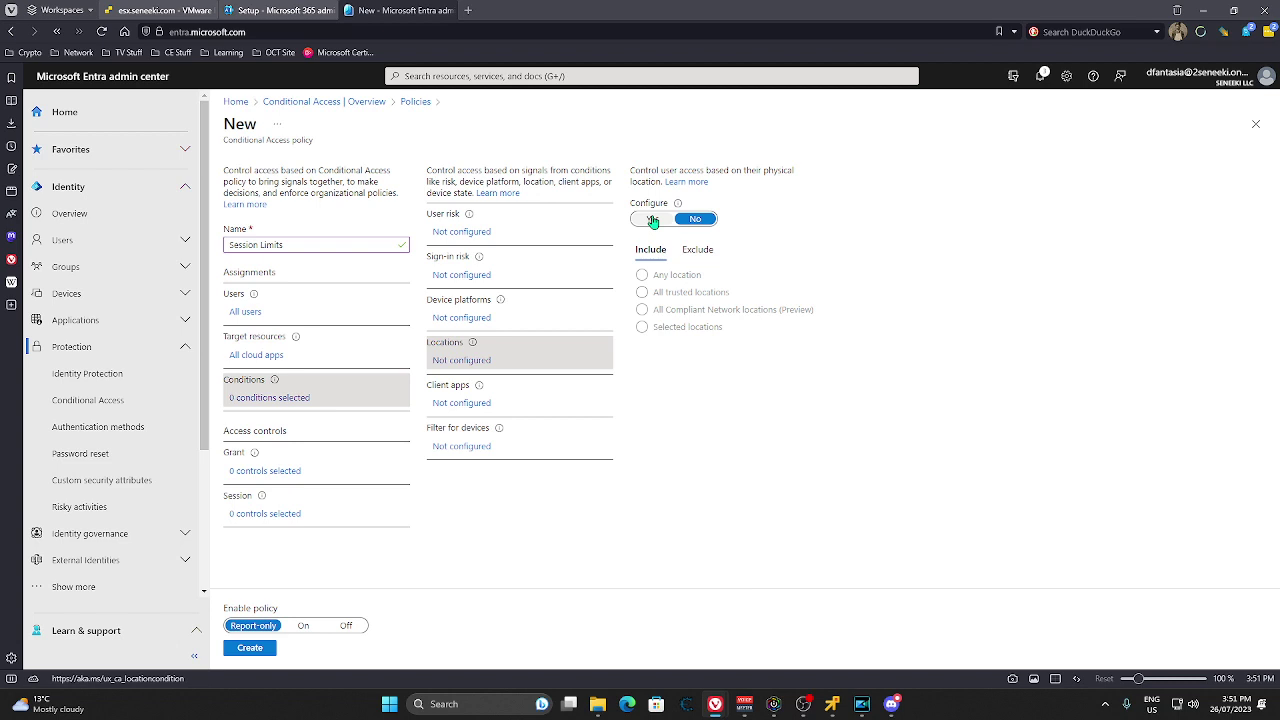
click(323, 243)
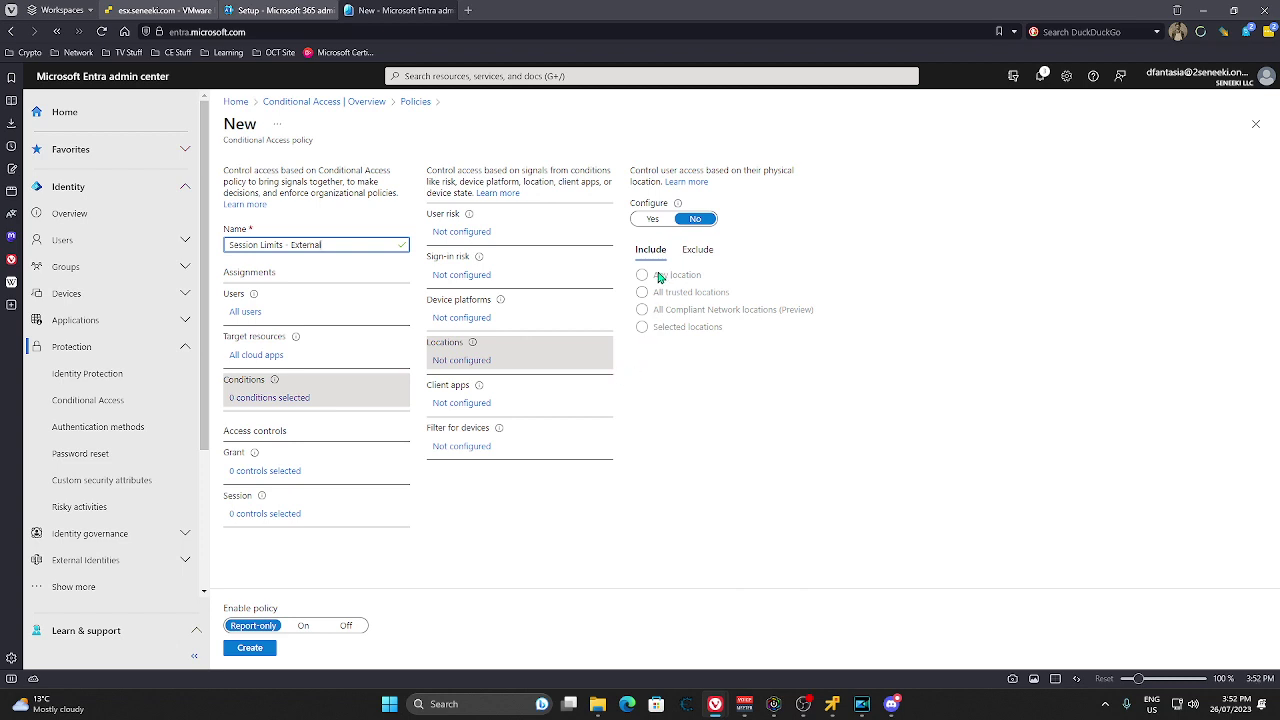
click(654, 219)
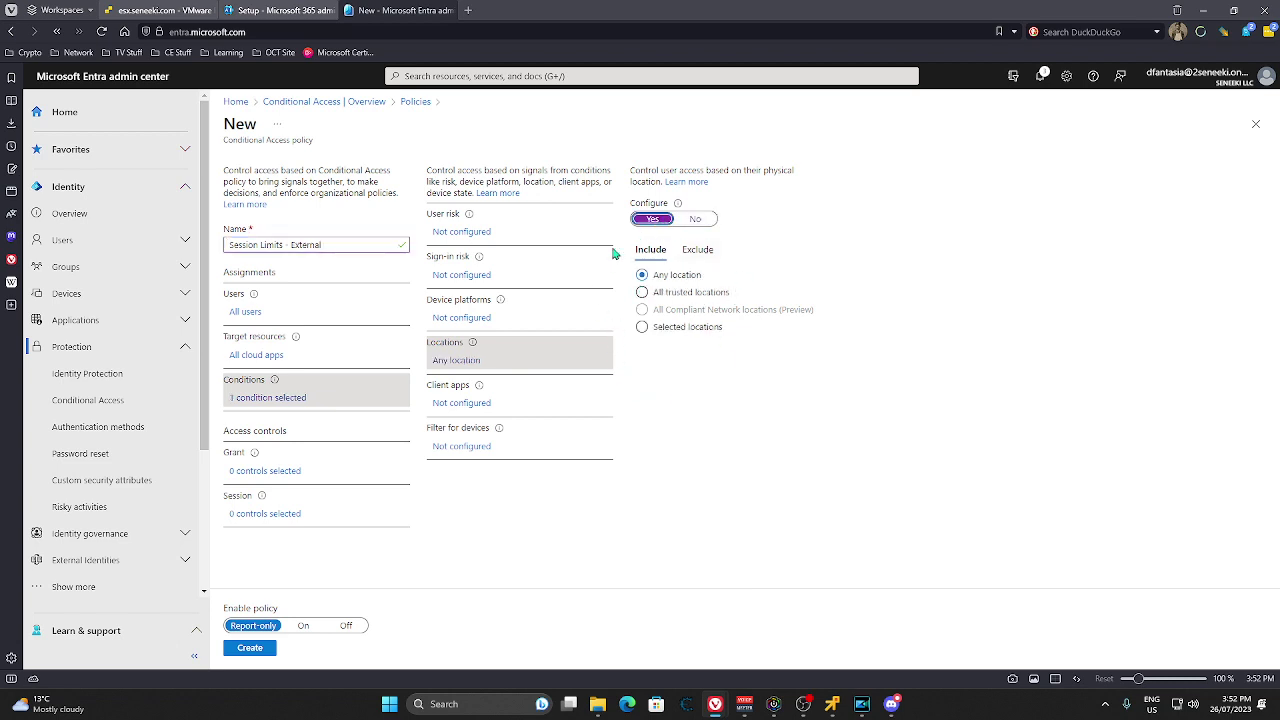
Step: Limit client apps to browser and mobile/desktop, excluding Exchange ActiveSync and other legacy clients
click(490, 406)
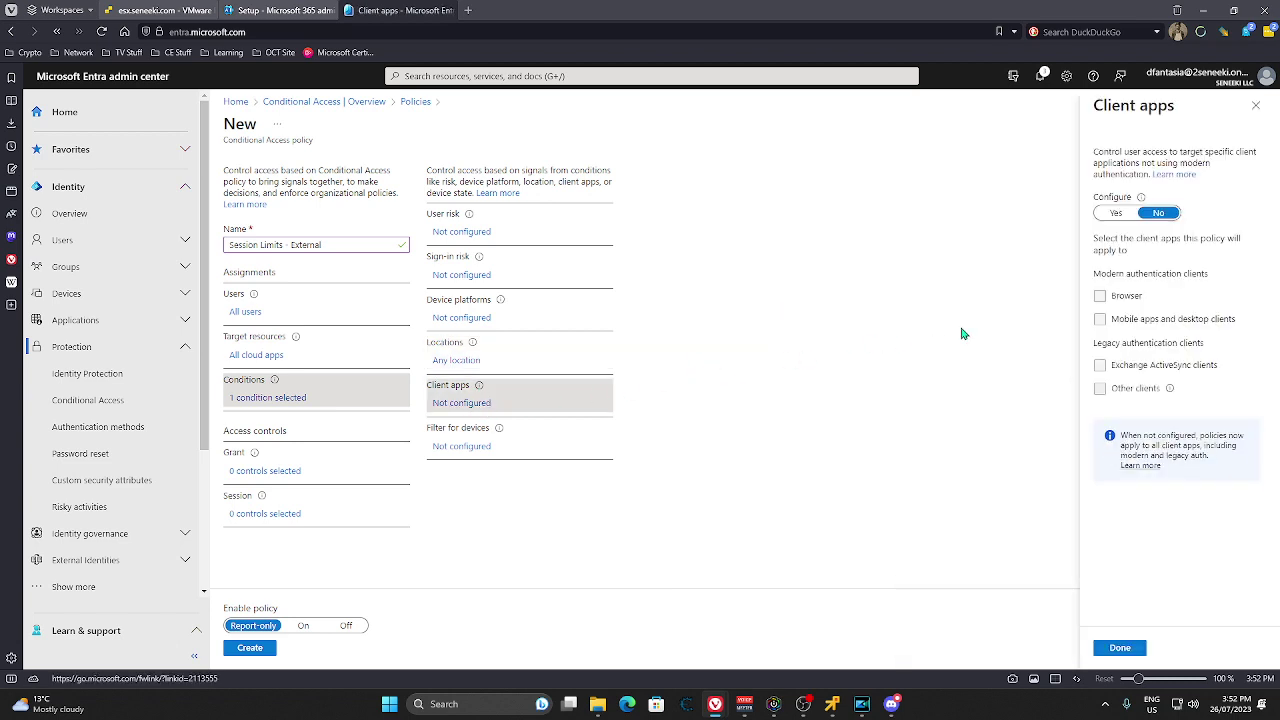
click(1115, 213)
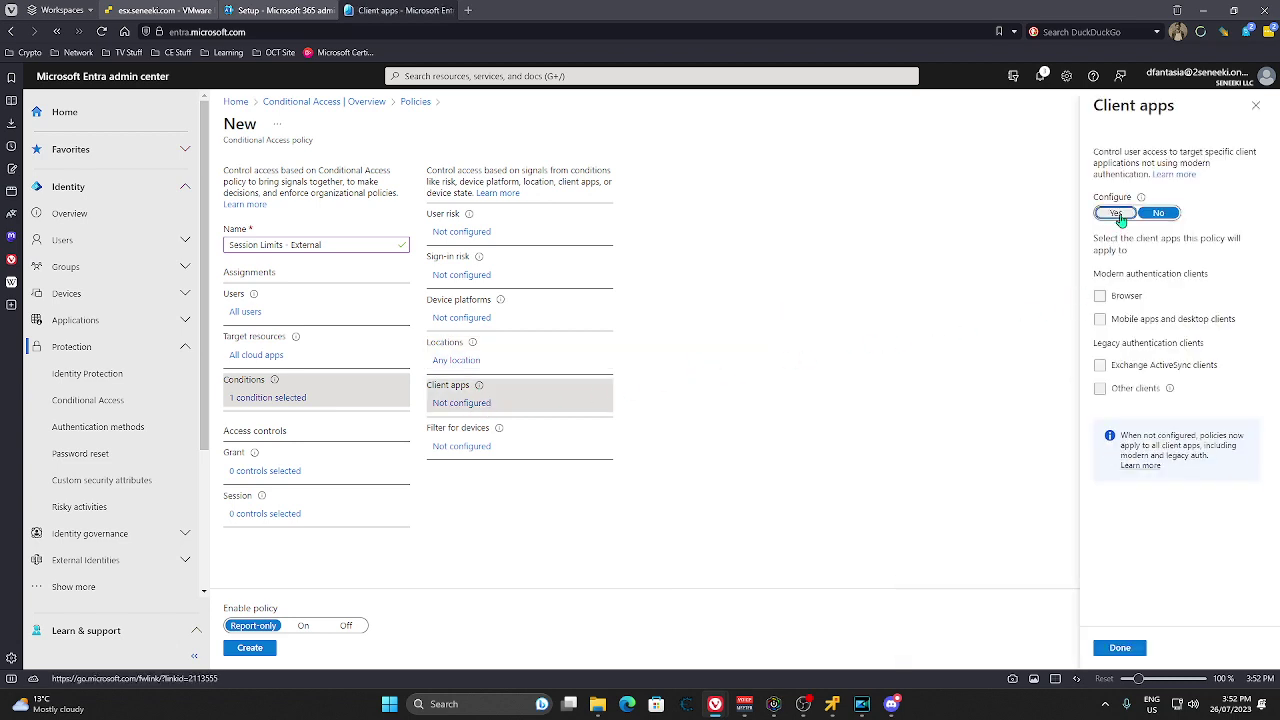
click(1100, 389)
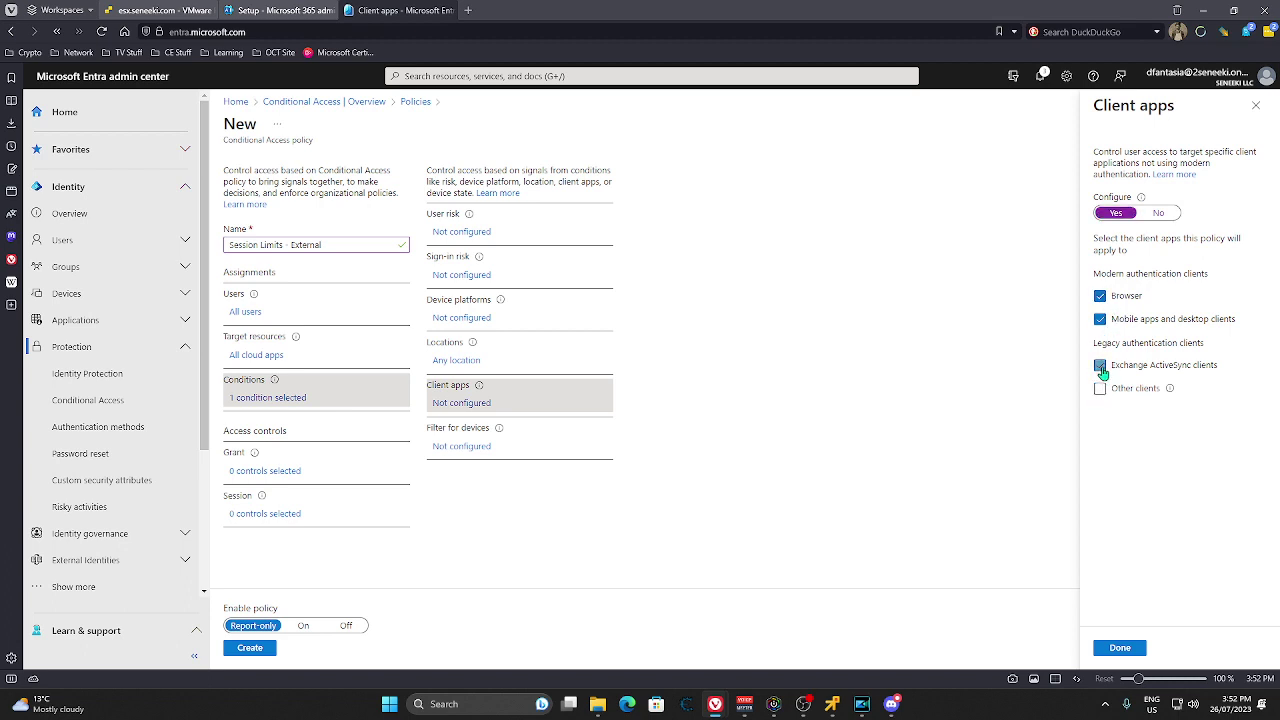
click(1100, 365)
click(1125, 648)
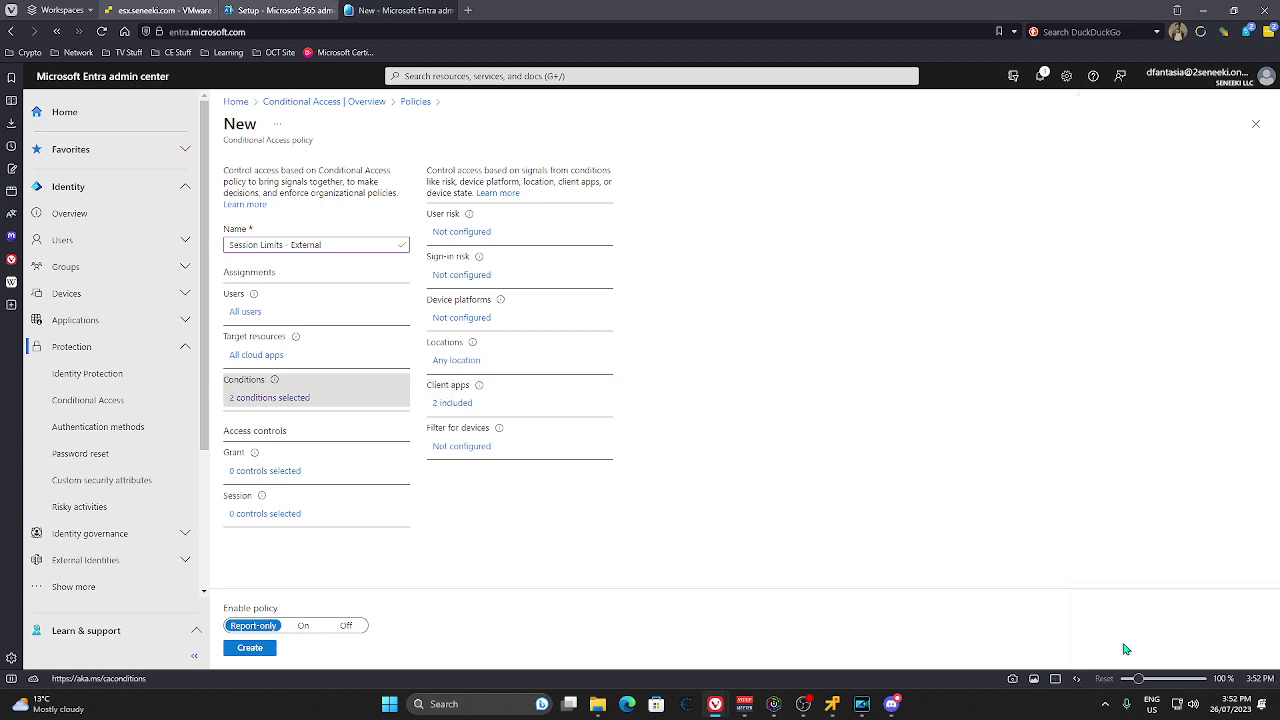
Step: Add a device filter with property IsCompliant, operator Equals, value False
click(458, 447)
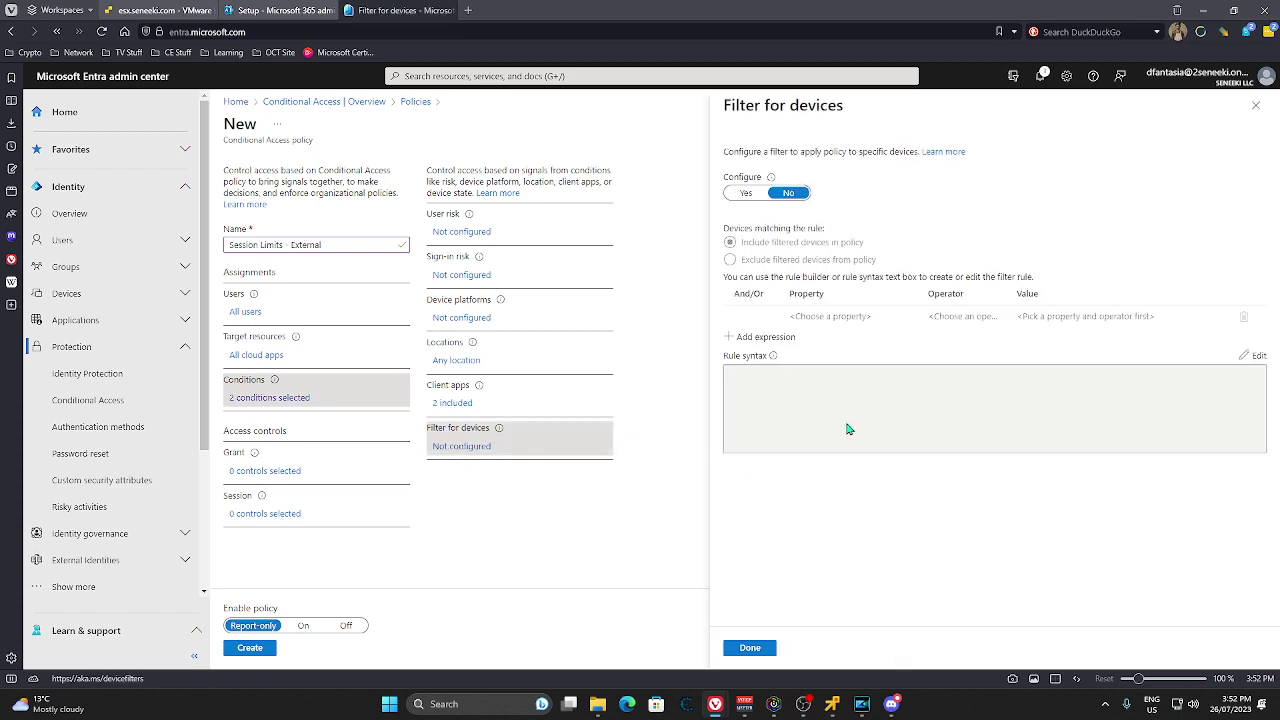
click(746, 194)
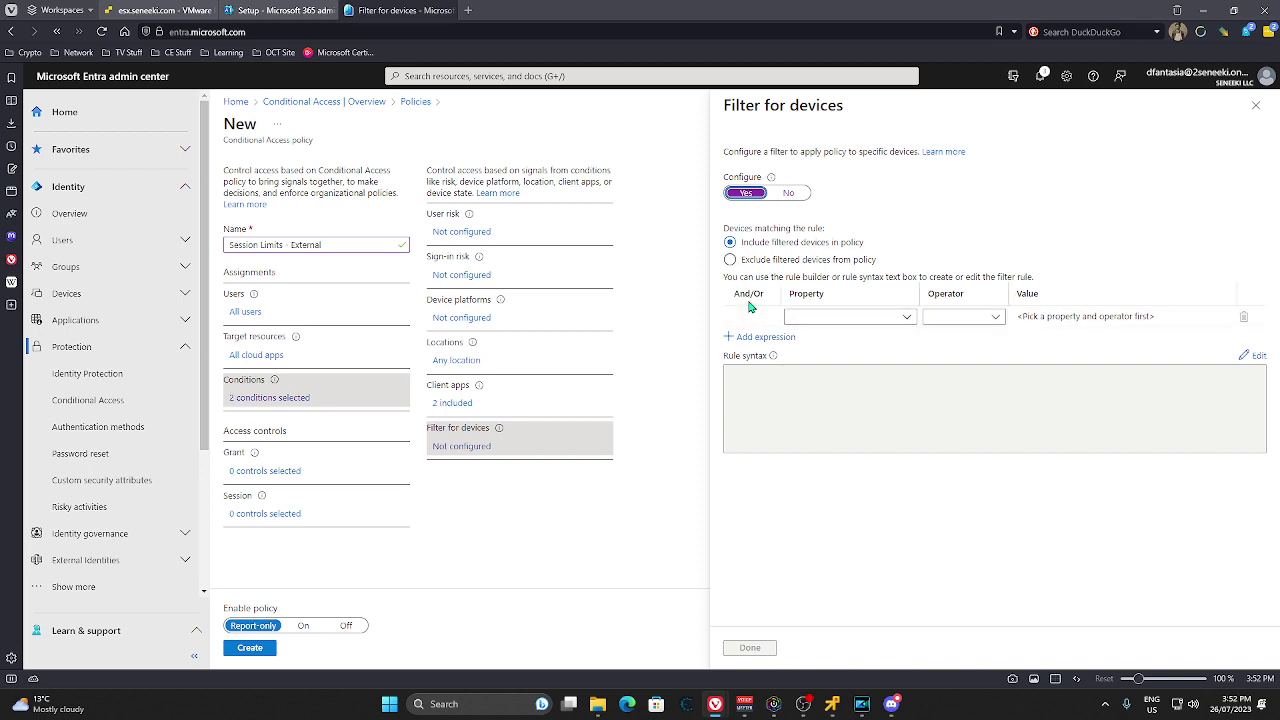
click(904, 317)
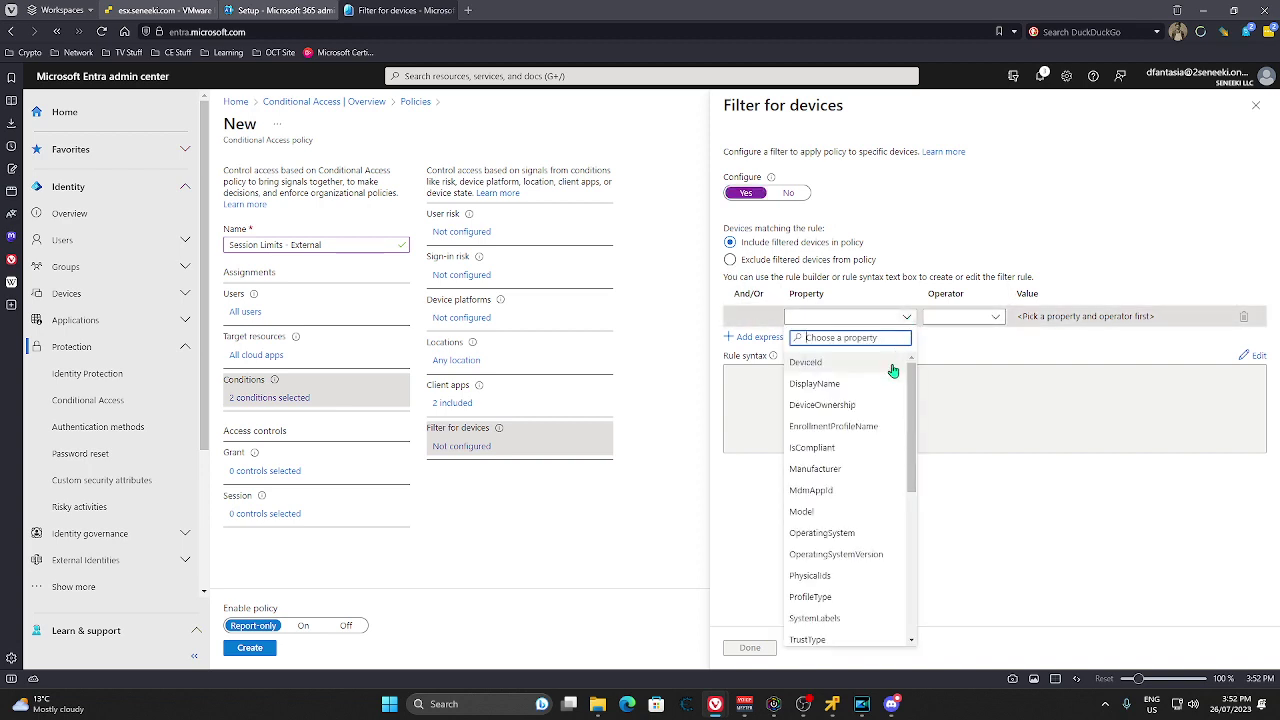
click(853, 448)
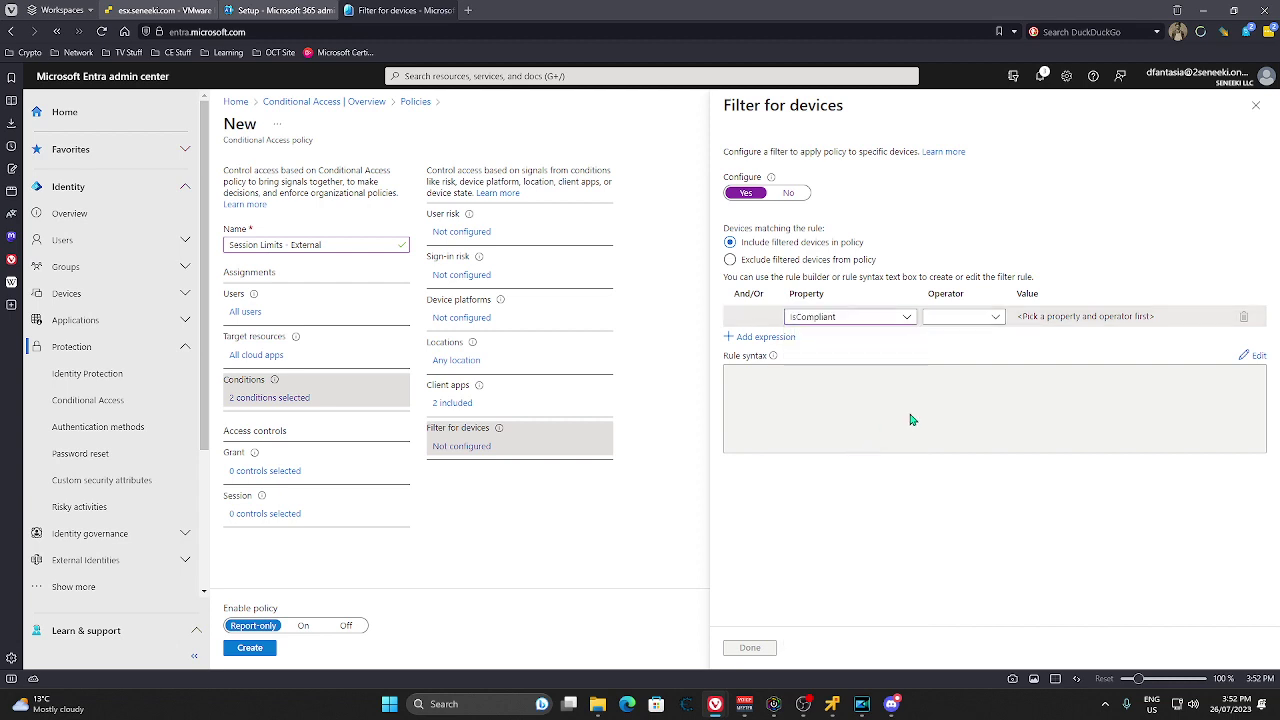
click(996, 318)
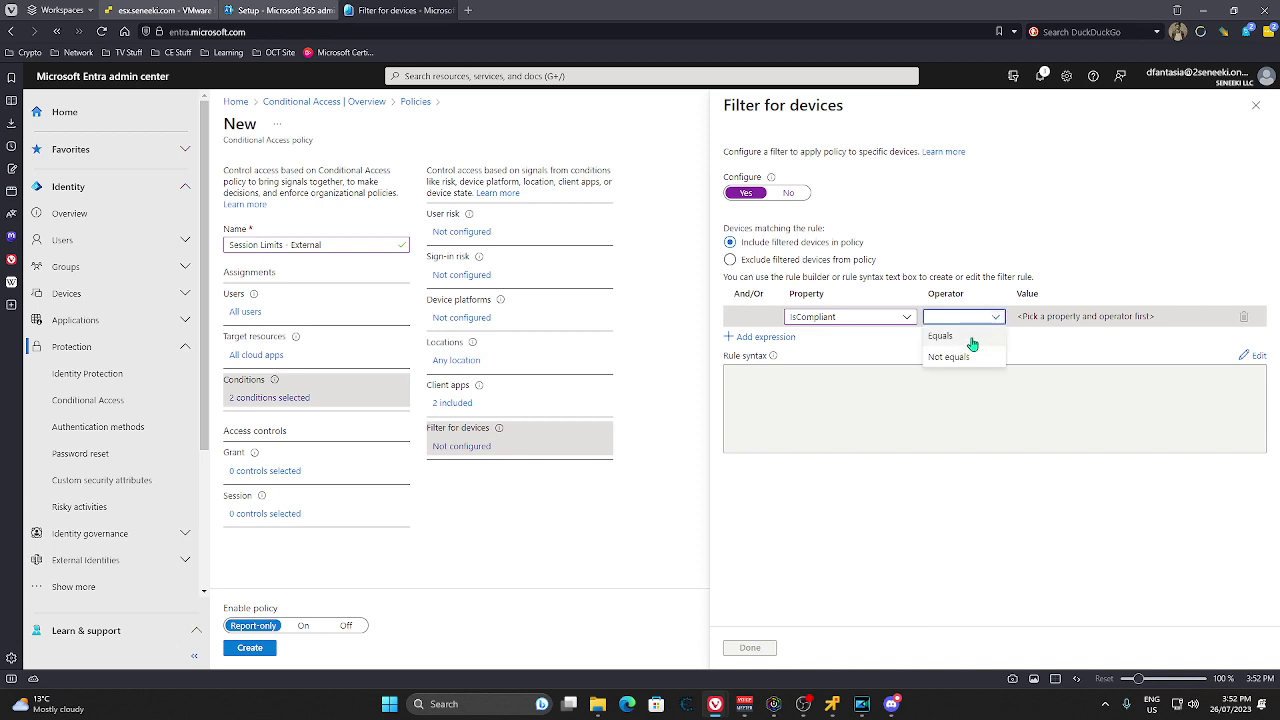
click(972, 341)
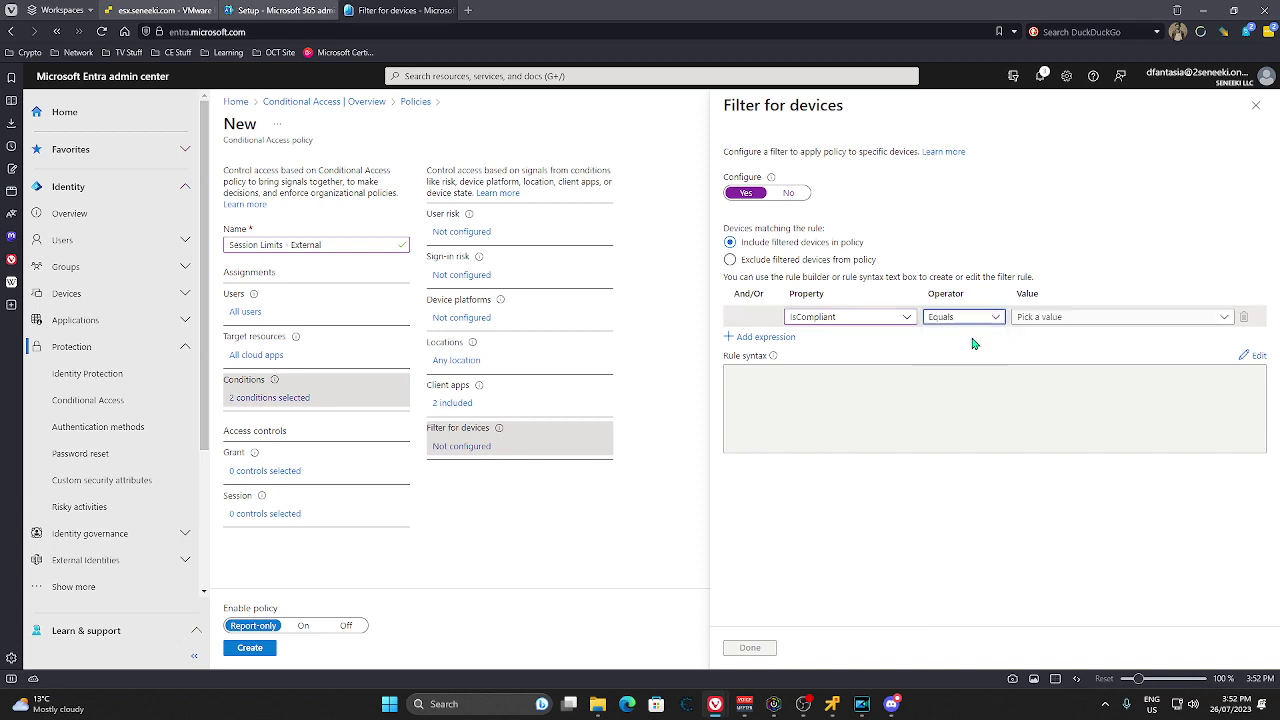
click(1056, 318)
click(1029, 359)
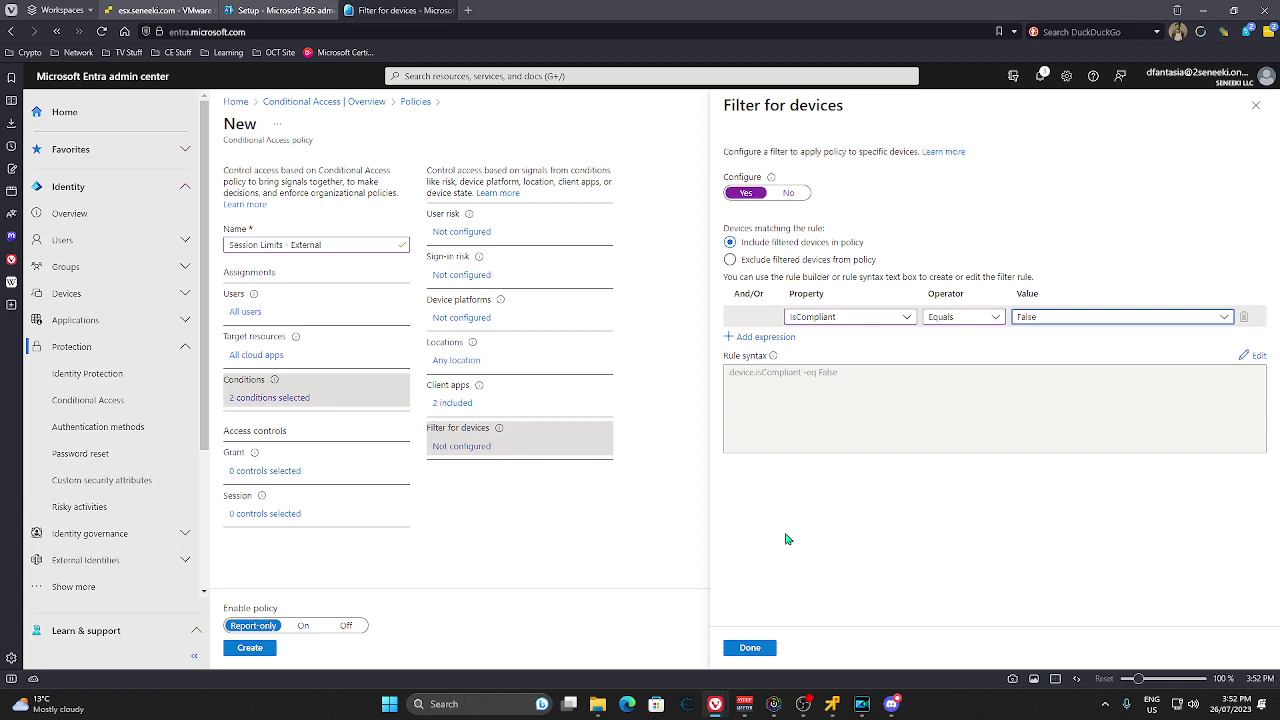
click(750, 647)
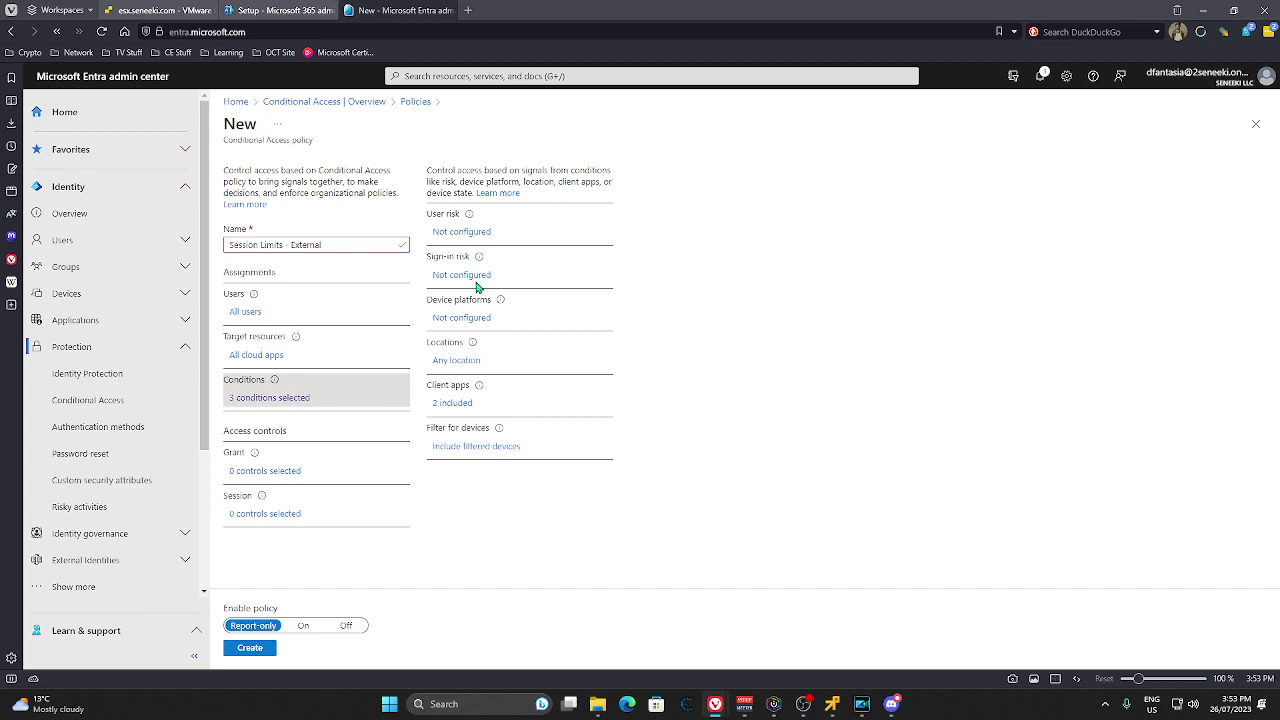
click(265, 472)
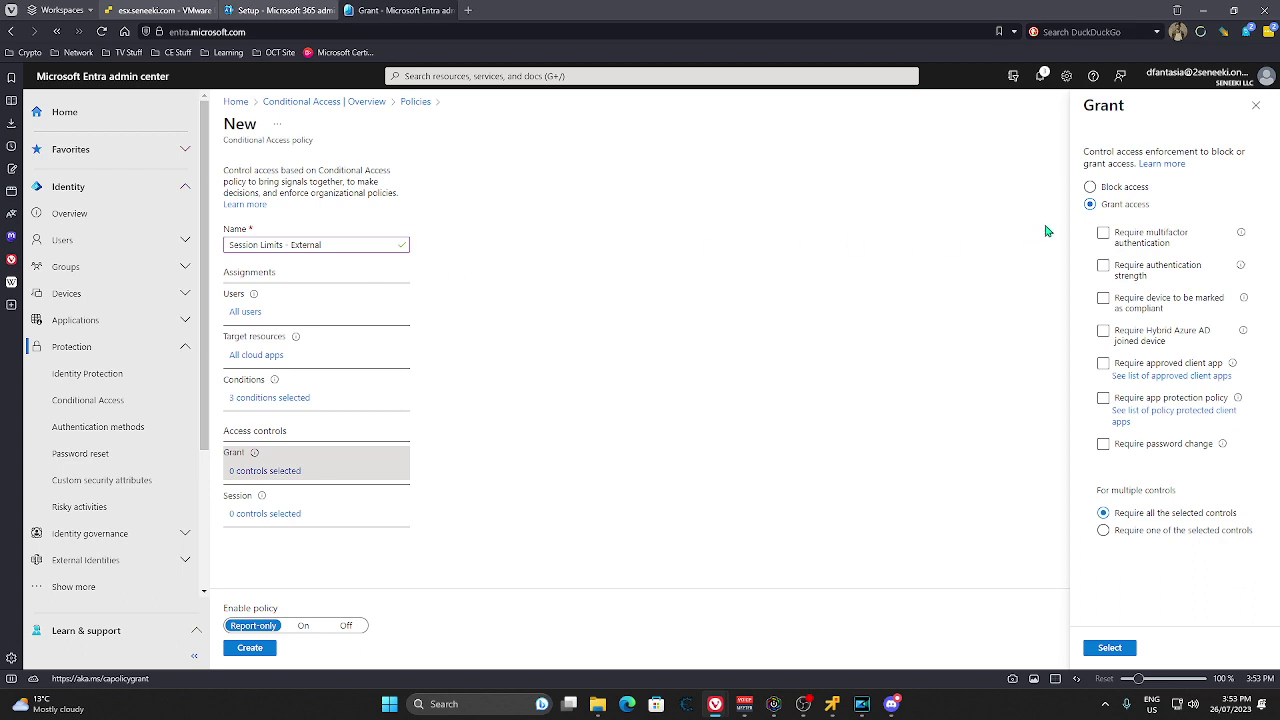
Step: Leave Require multifactor authentication unchecked, discard the Grant edits, and open Session controls
click(1104, 235)
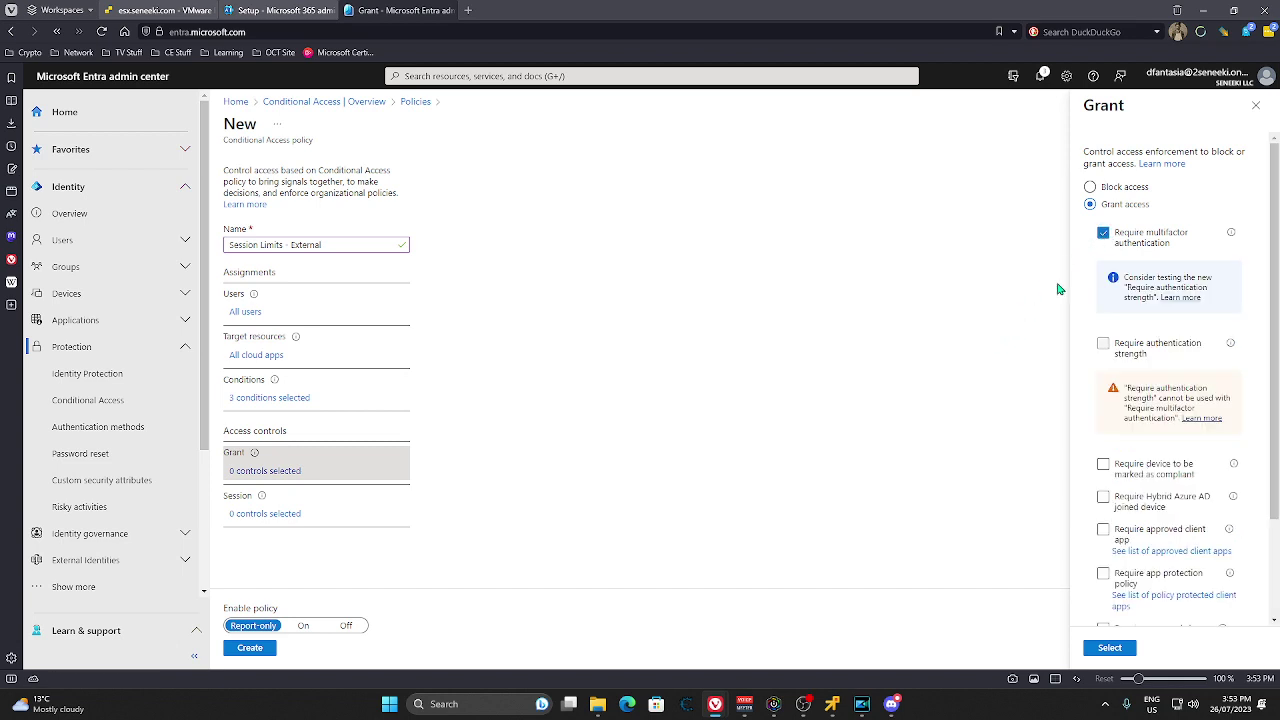
click(1103, 233)
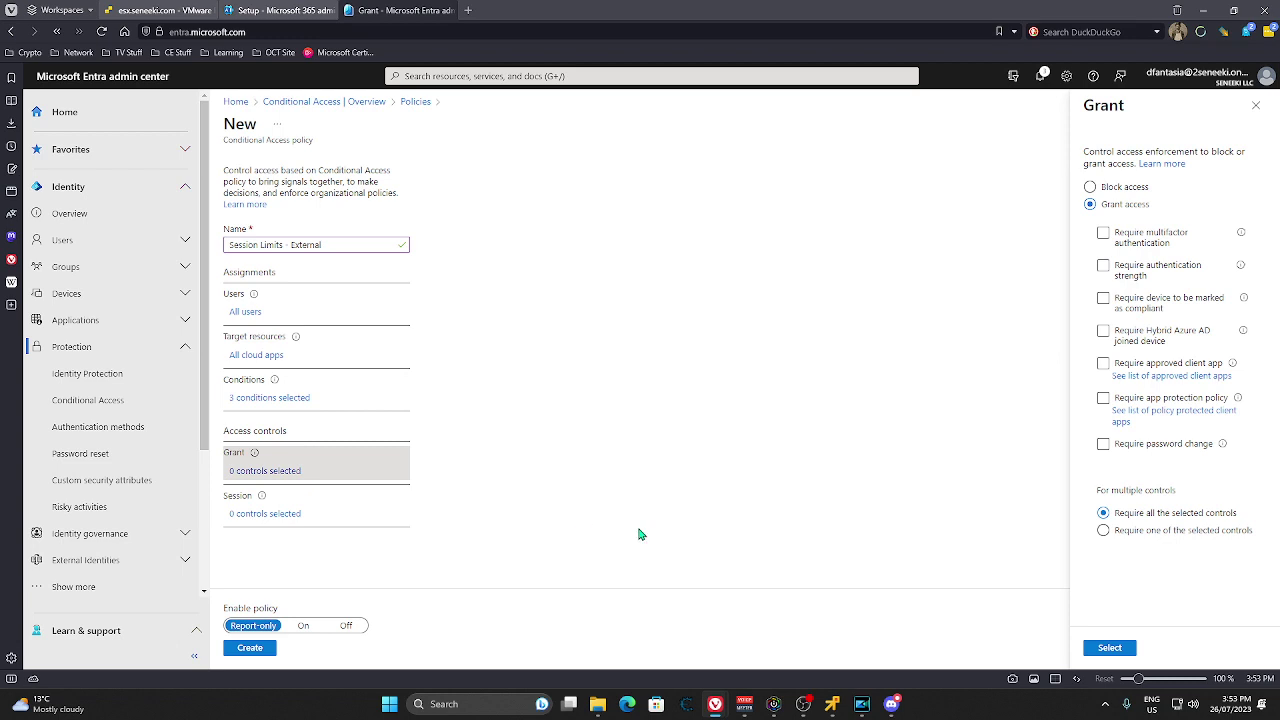
click(255, 516)
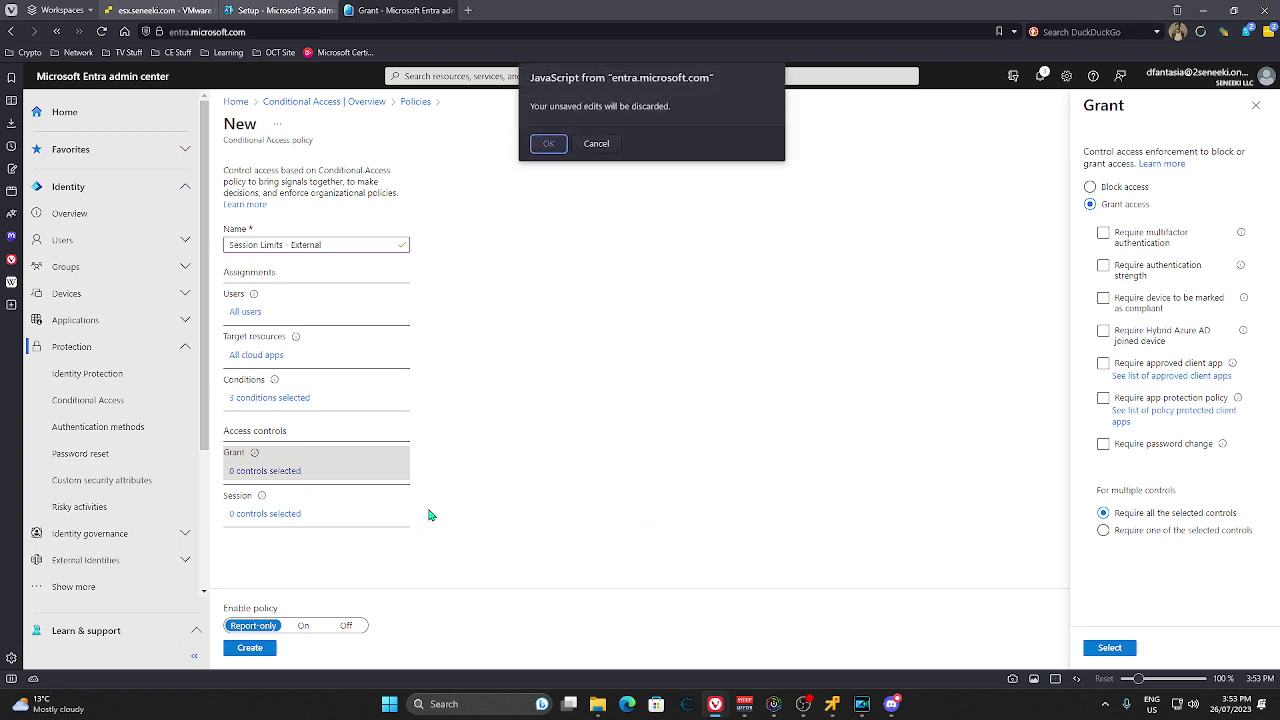
click(606, 146)
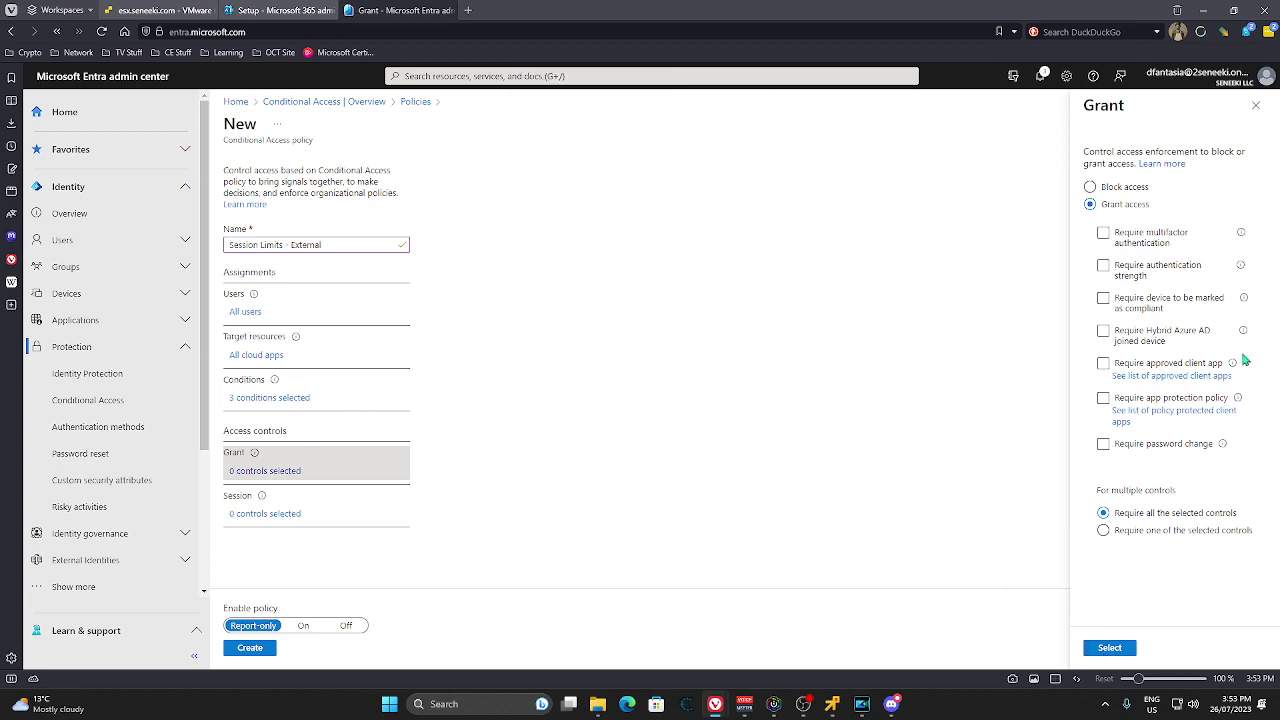
click(1256, 105)
click(549, 147)
click(266, 515)
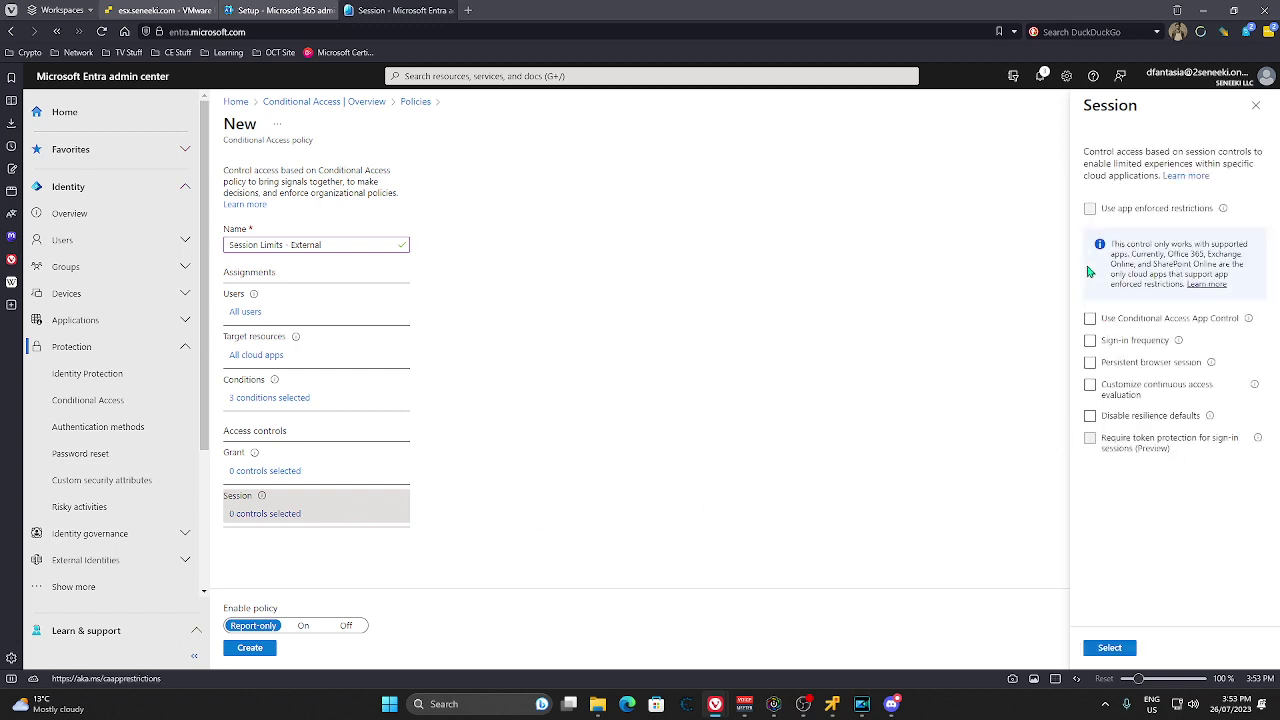
Step: Enable Sign-in frequency with periodic reauthentication set to 1 Days
click(1088, 341)
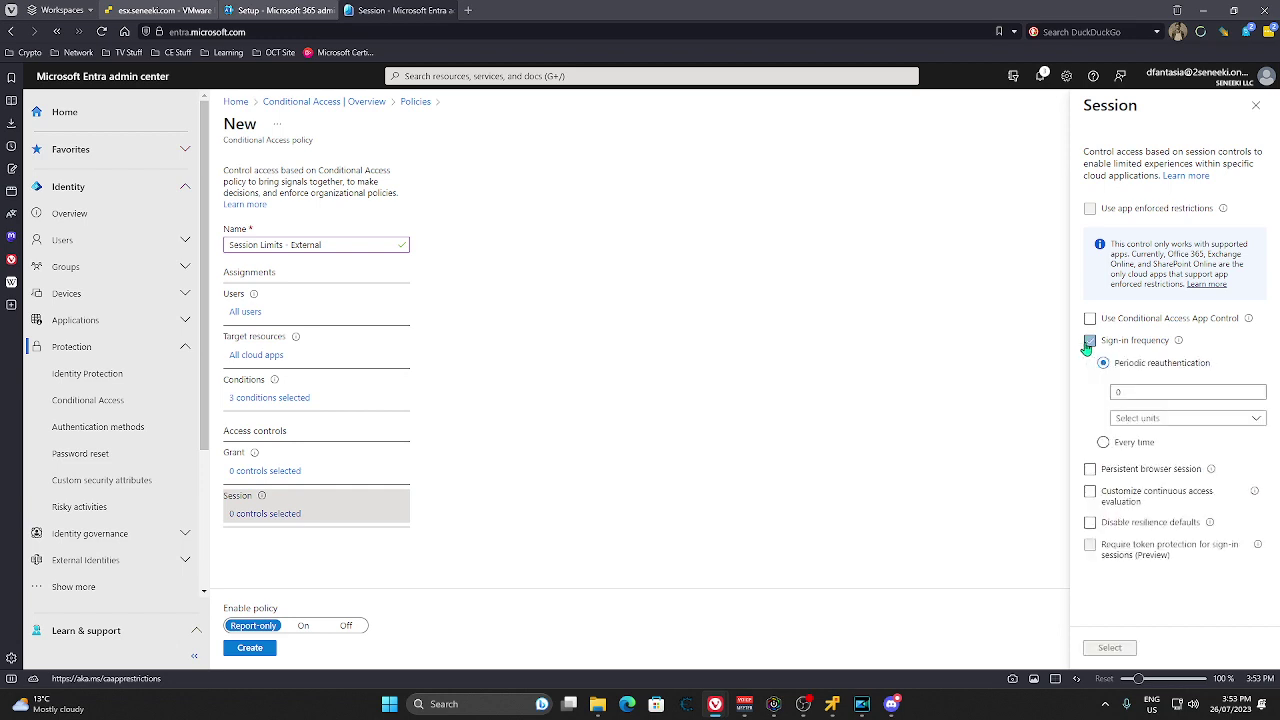
click(1126, 393)
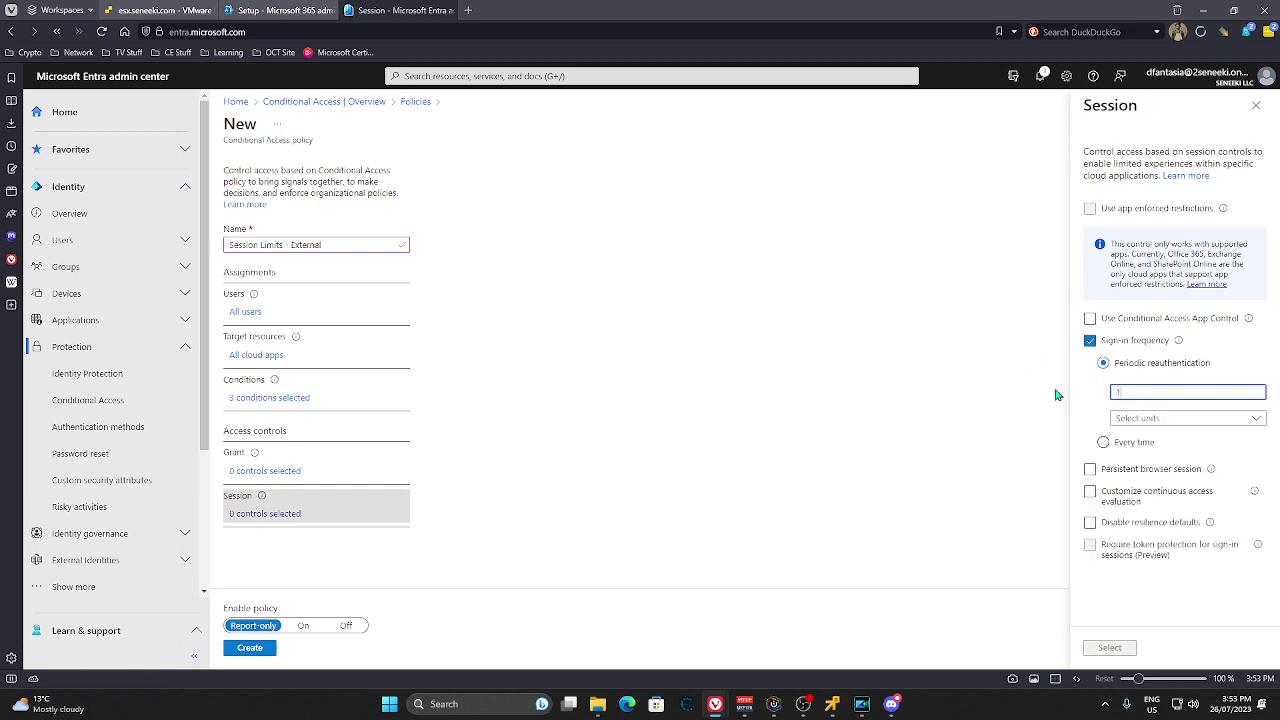
click(1132, 417)
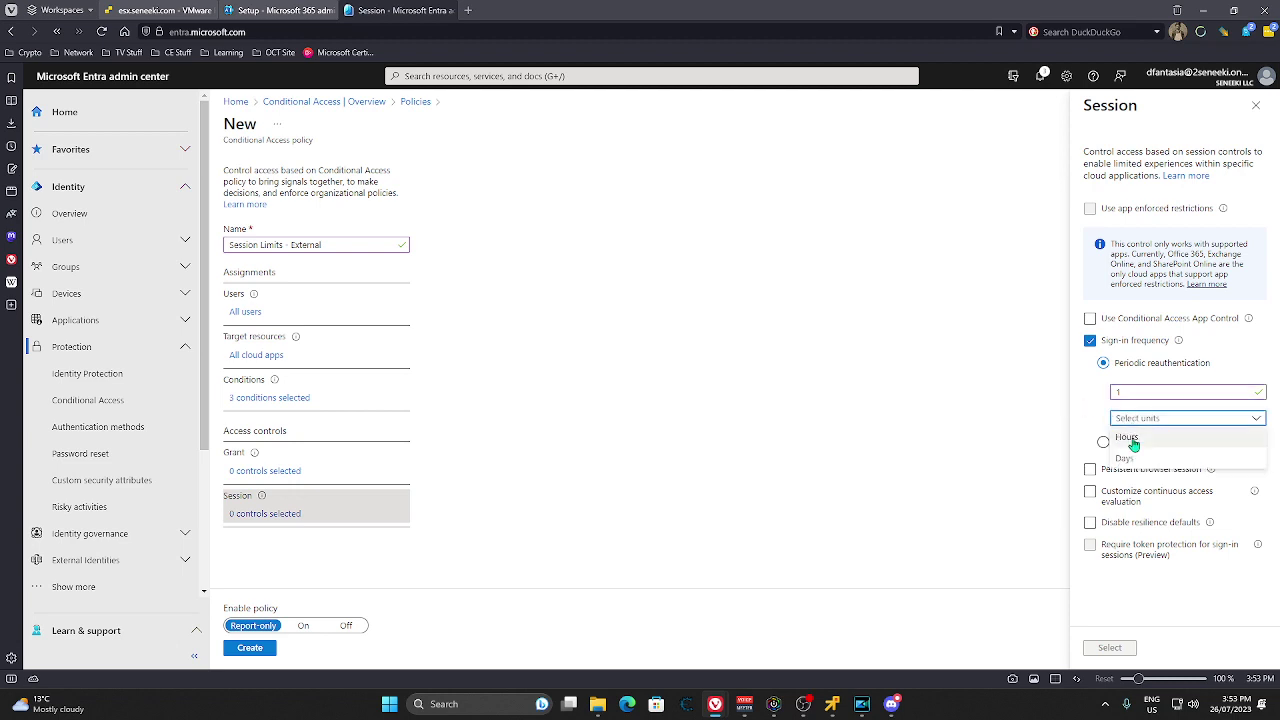
click(1135, 458)
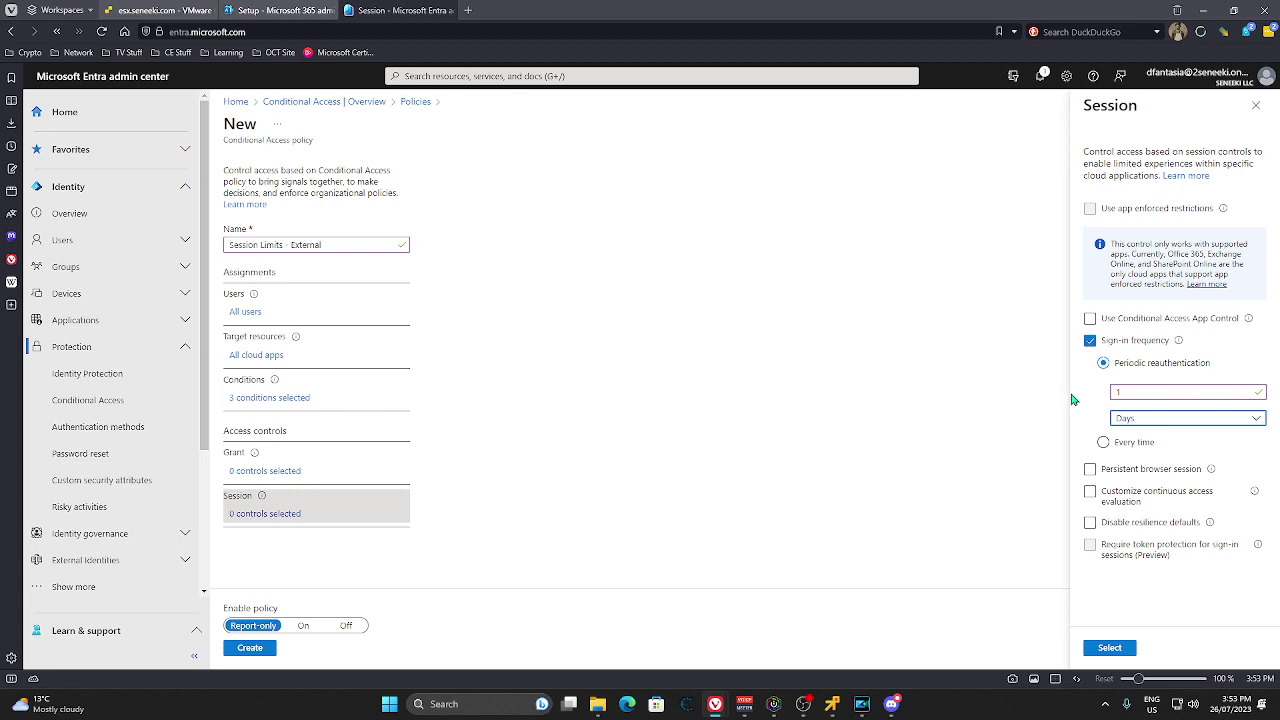
click(1145, 420)
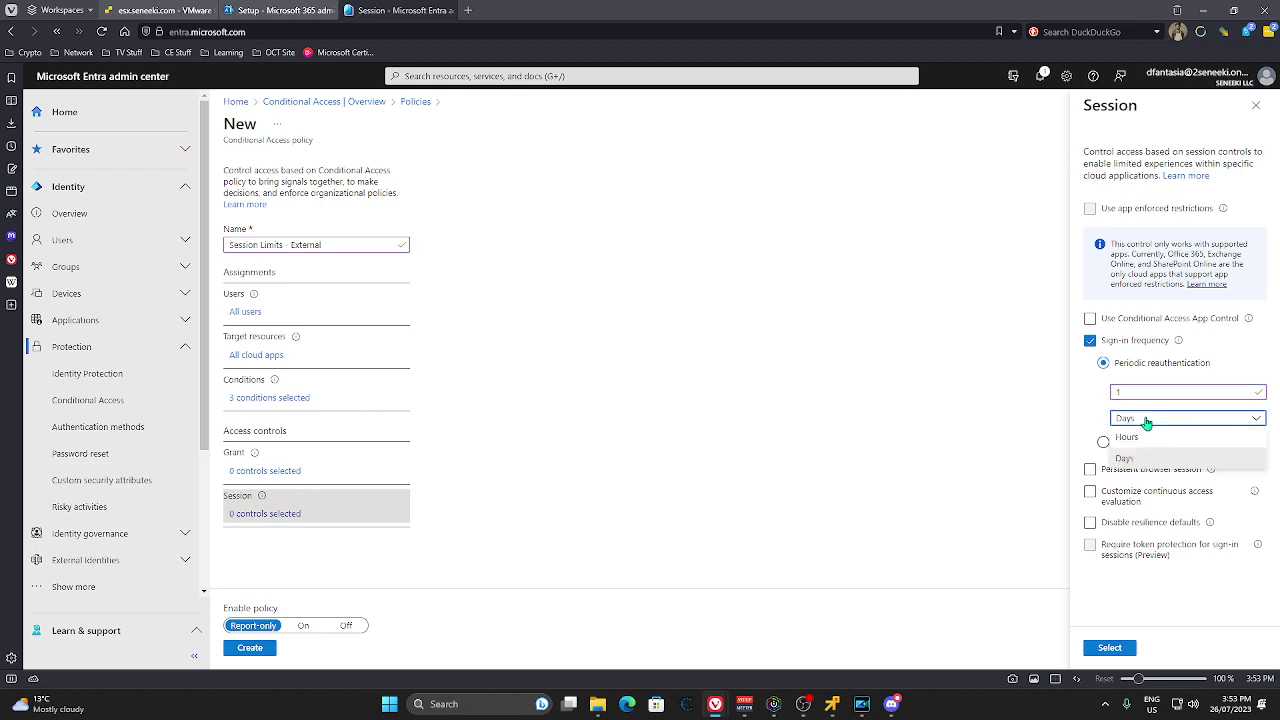
click(1128, 437)
double_click(1141, 393)
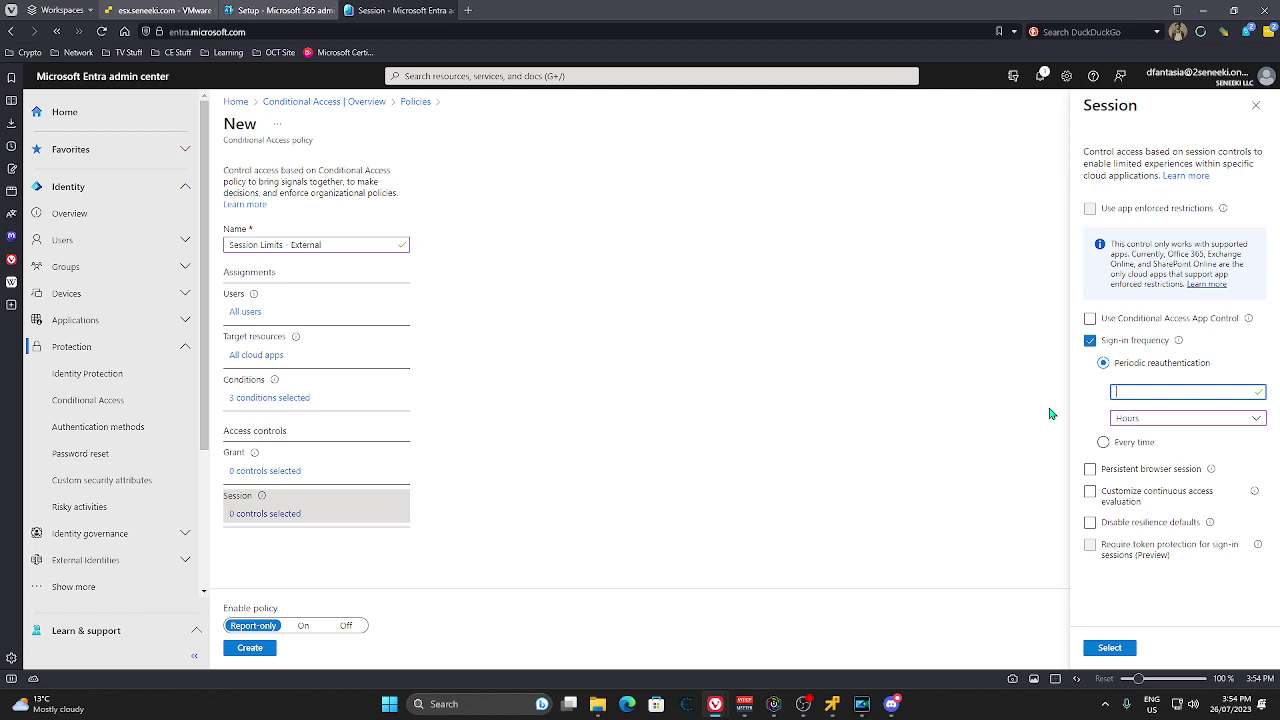
text(1)
click(1138, 424)
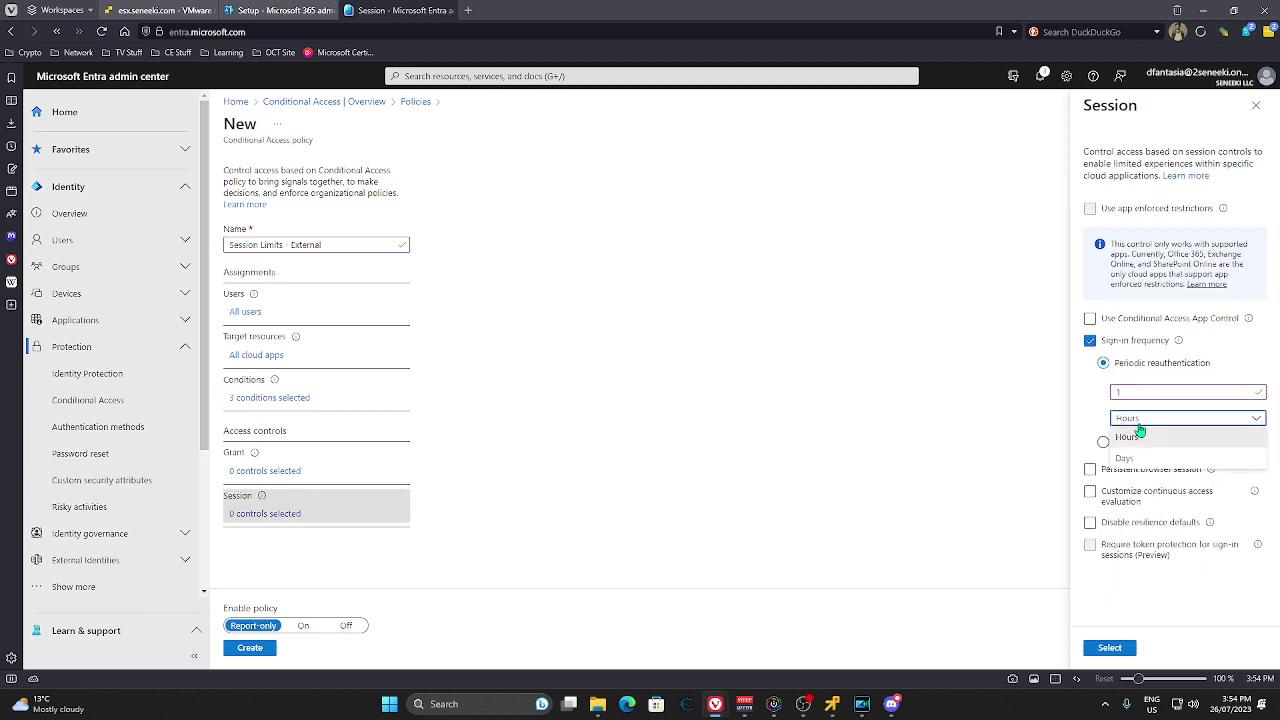
click(1132, 457)
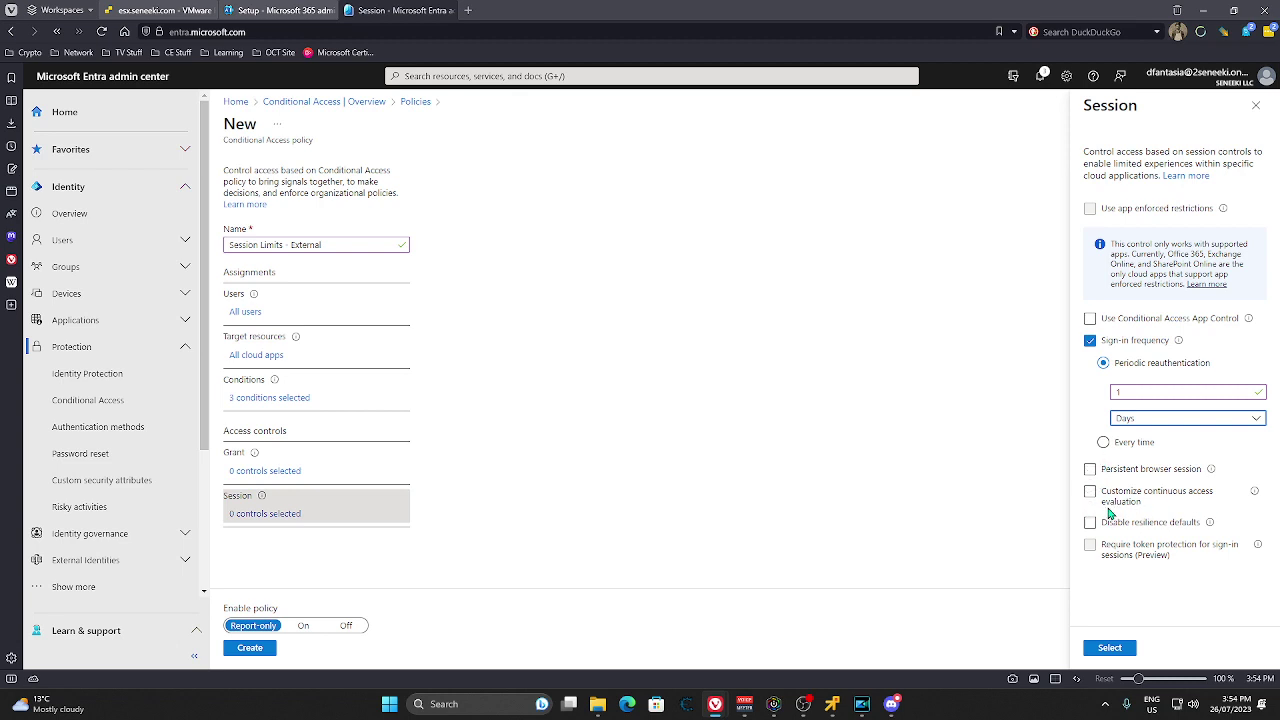
mouse_move(1254, 493)
Step: Apply the 1-day session control, set Enable policy to On, review users and locations, then create it
click(1118, 648)
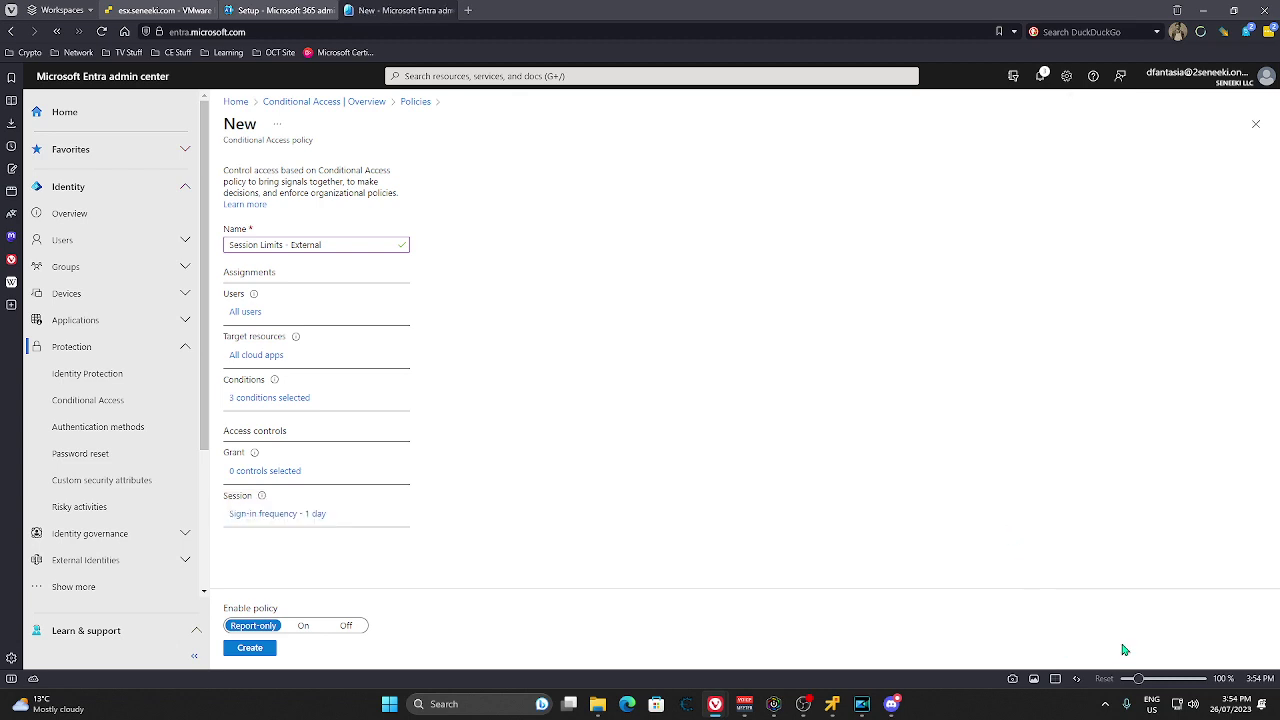
click(293, 627)
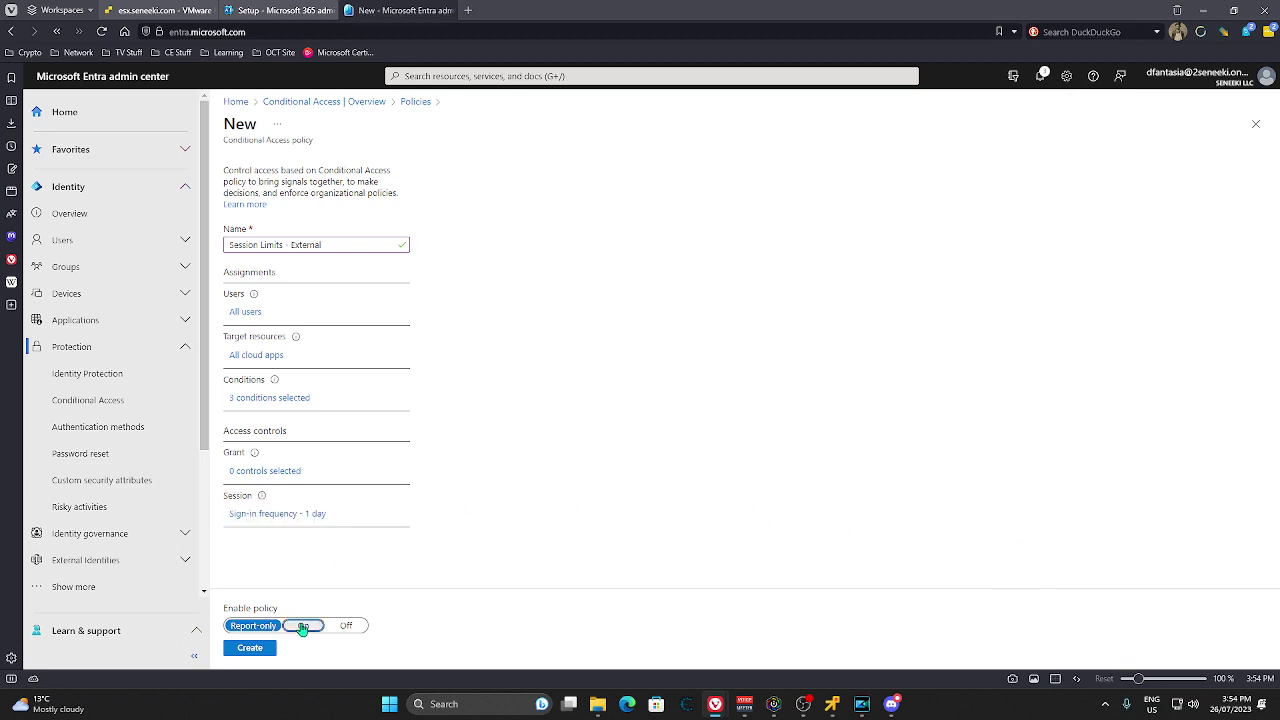
click(243, 312)
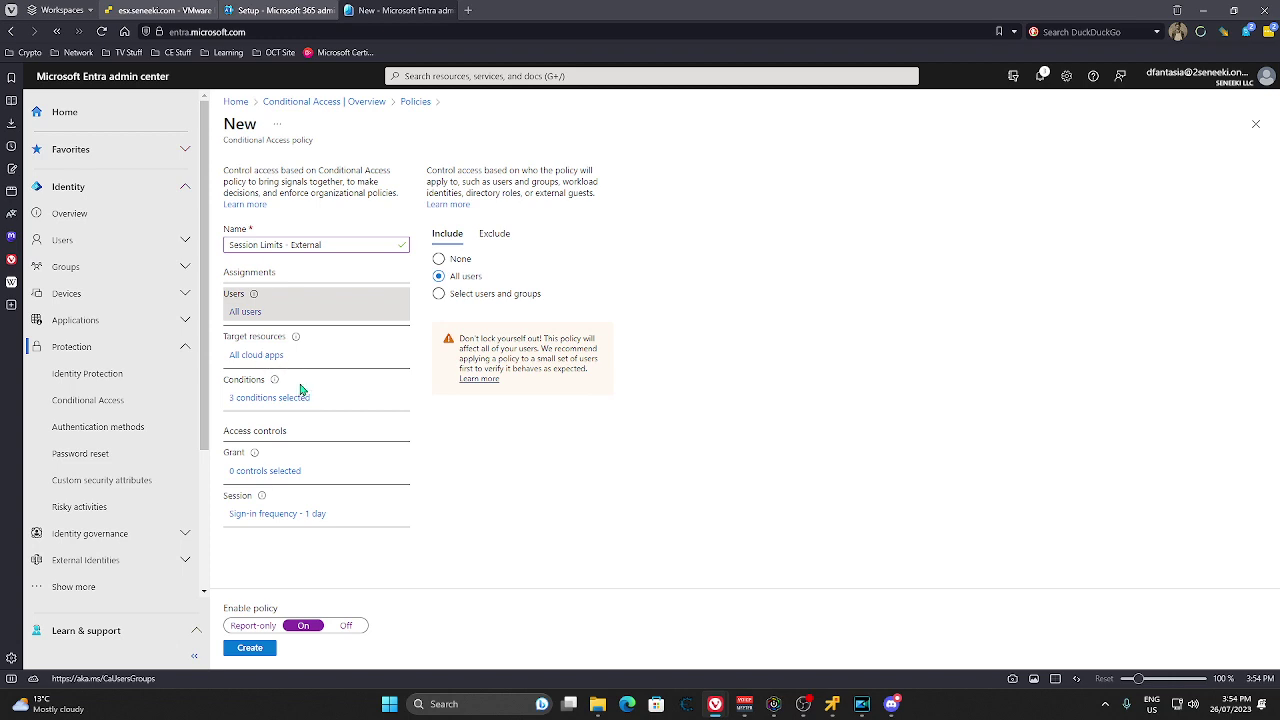
click(285, 401)
click(458, 360)
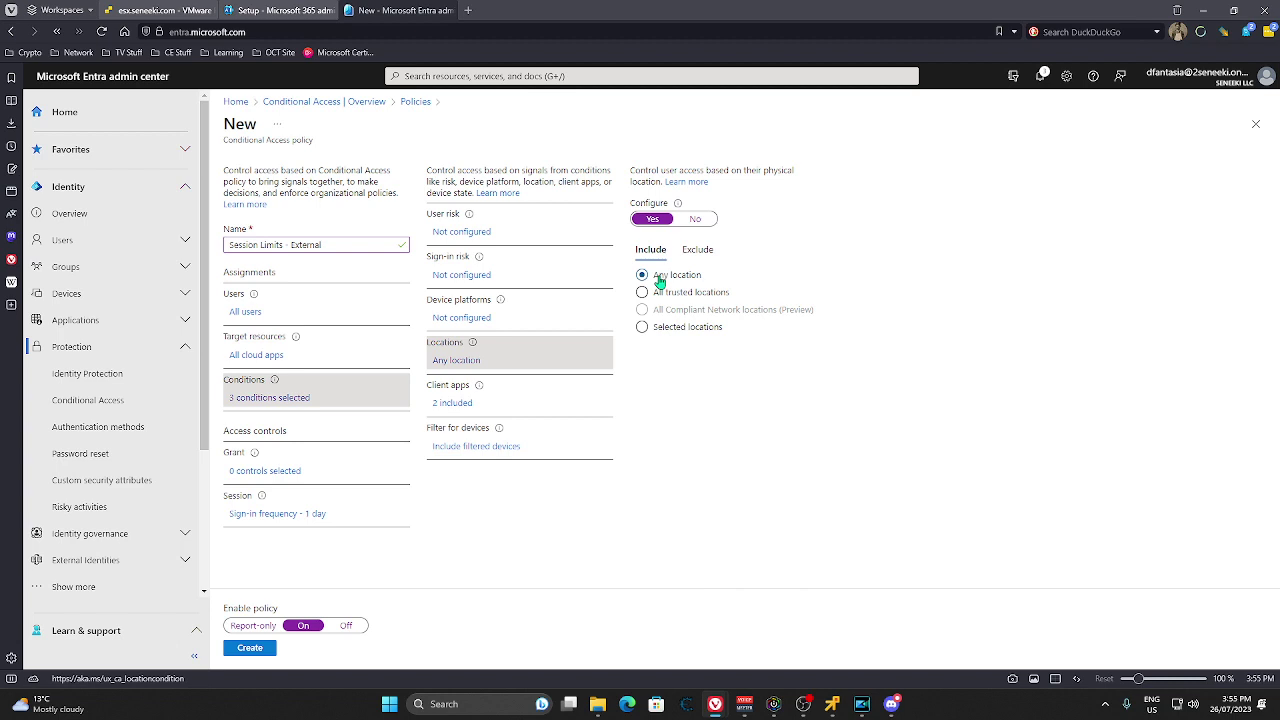
click(699, 251)
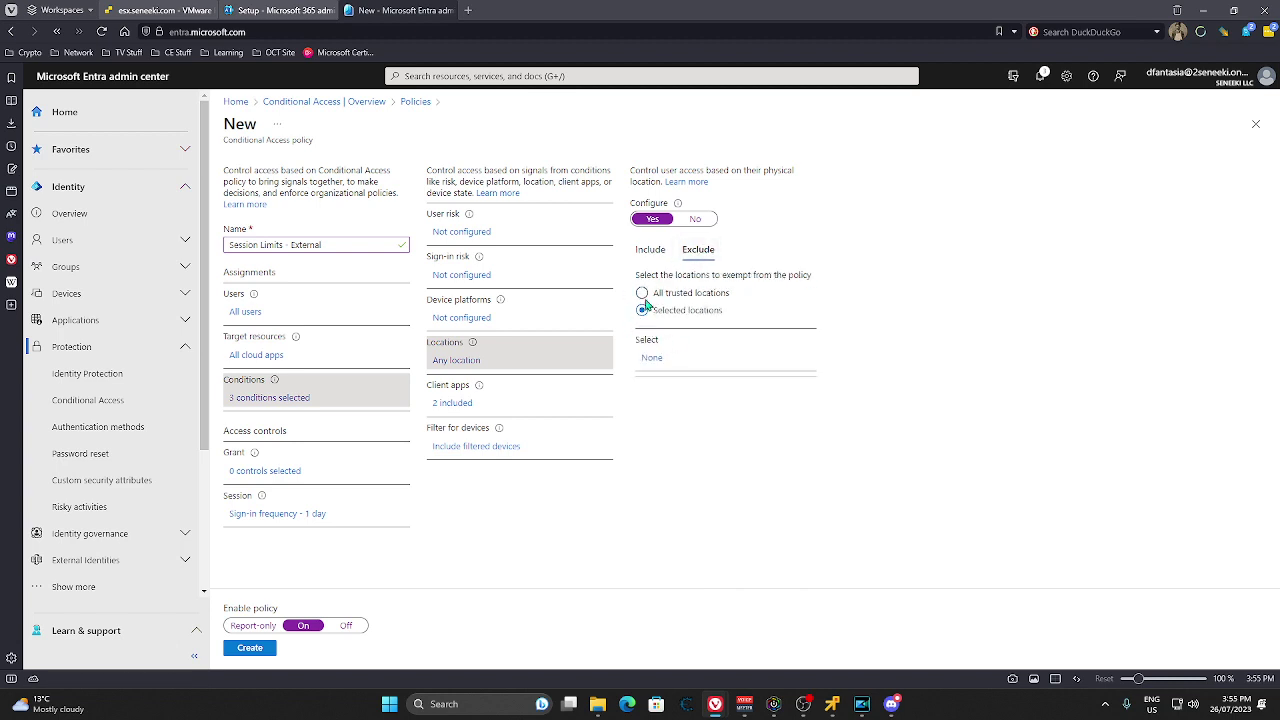
click(650, 250)
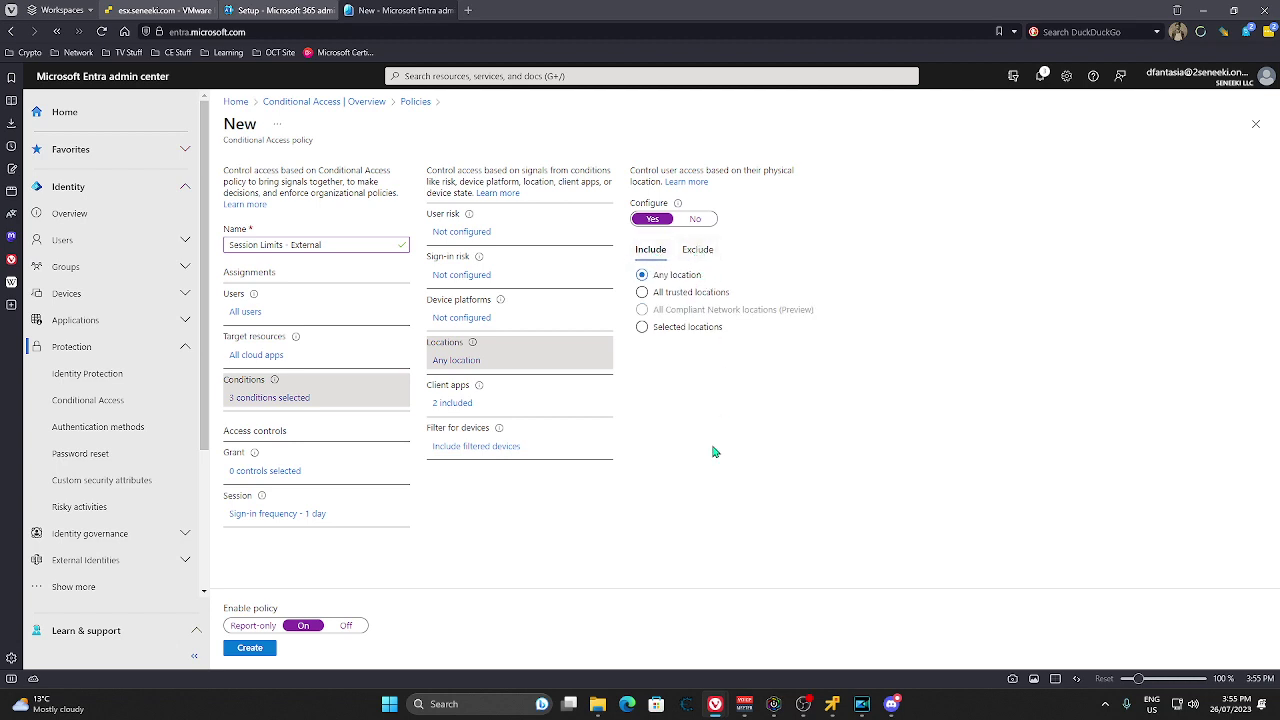
click(250, 648)
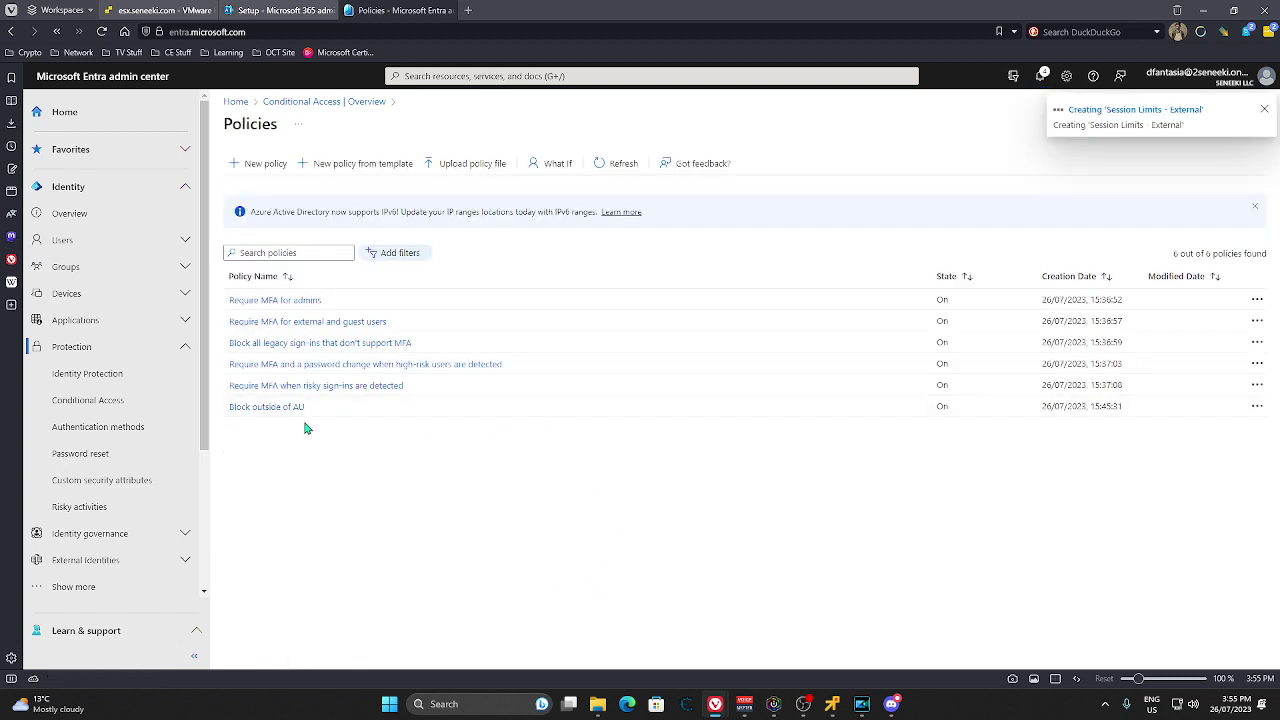
Step: Start a new policy named 'Session Limits - Internal' covering all users and all cloud apps
click(260, 164)
click(330, 247)
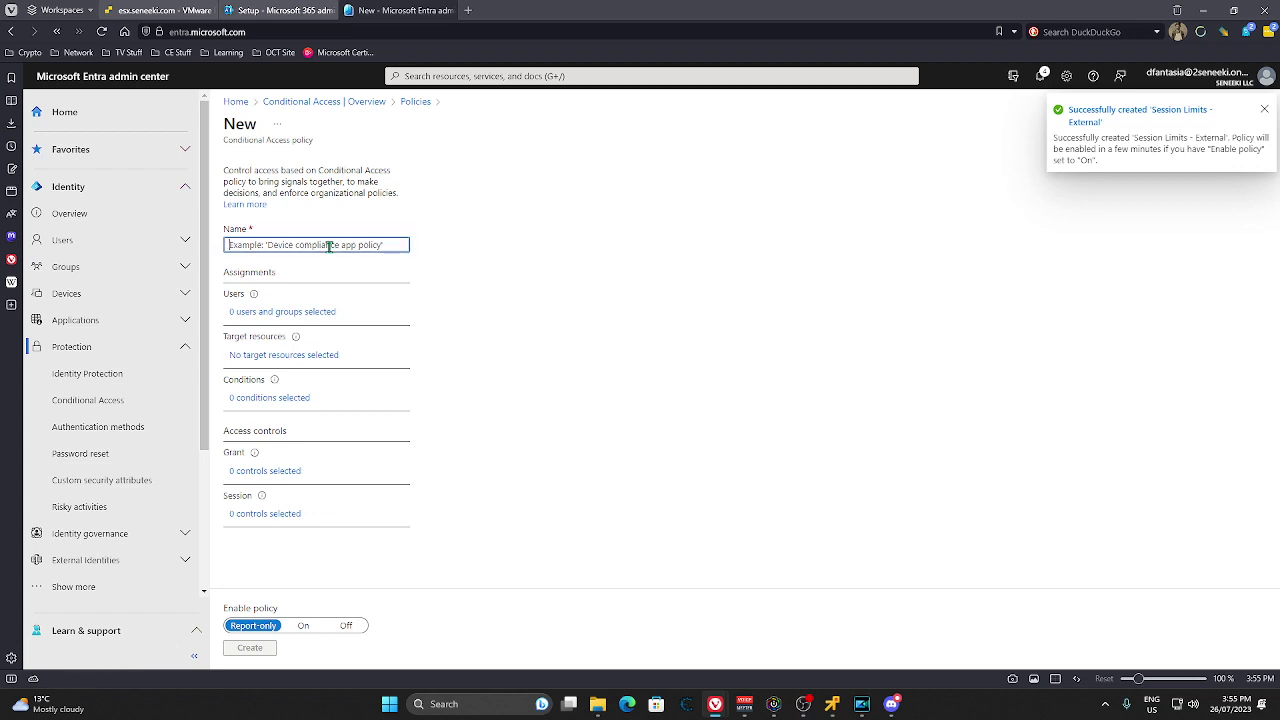
text(Session L)
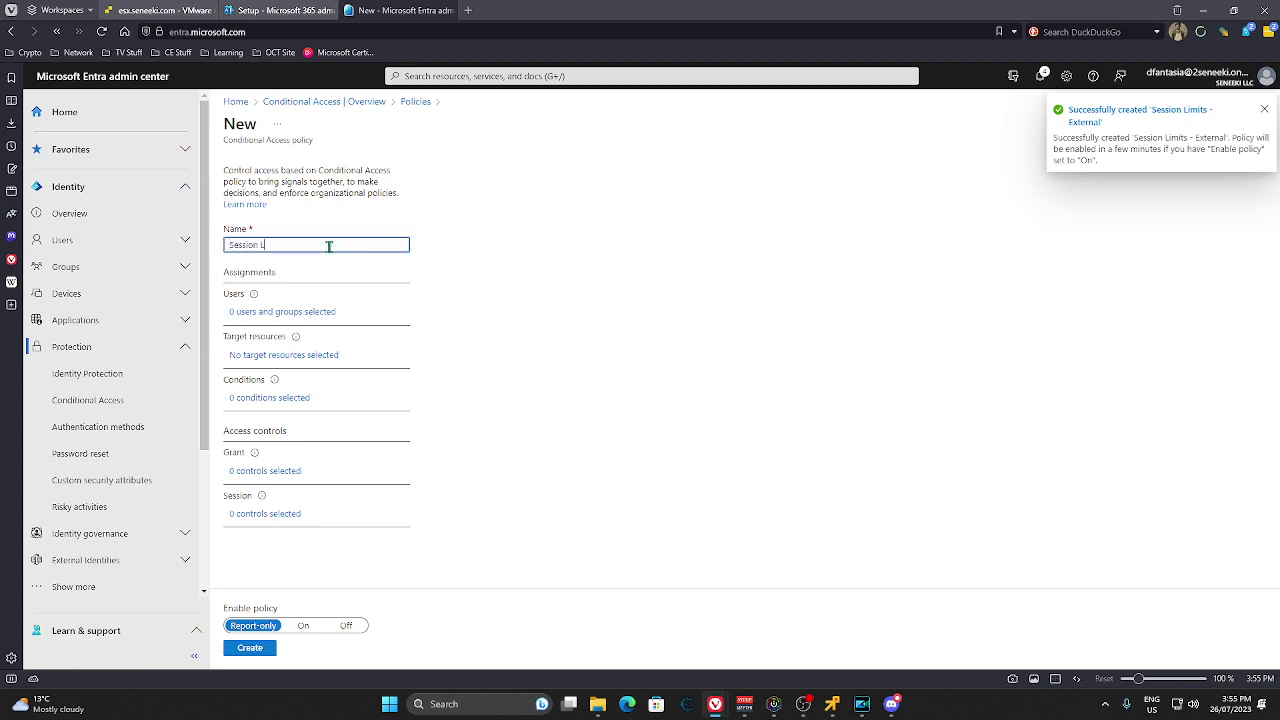
text(imits - Internal)
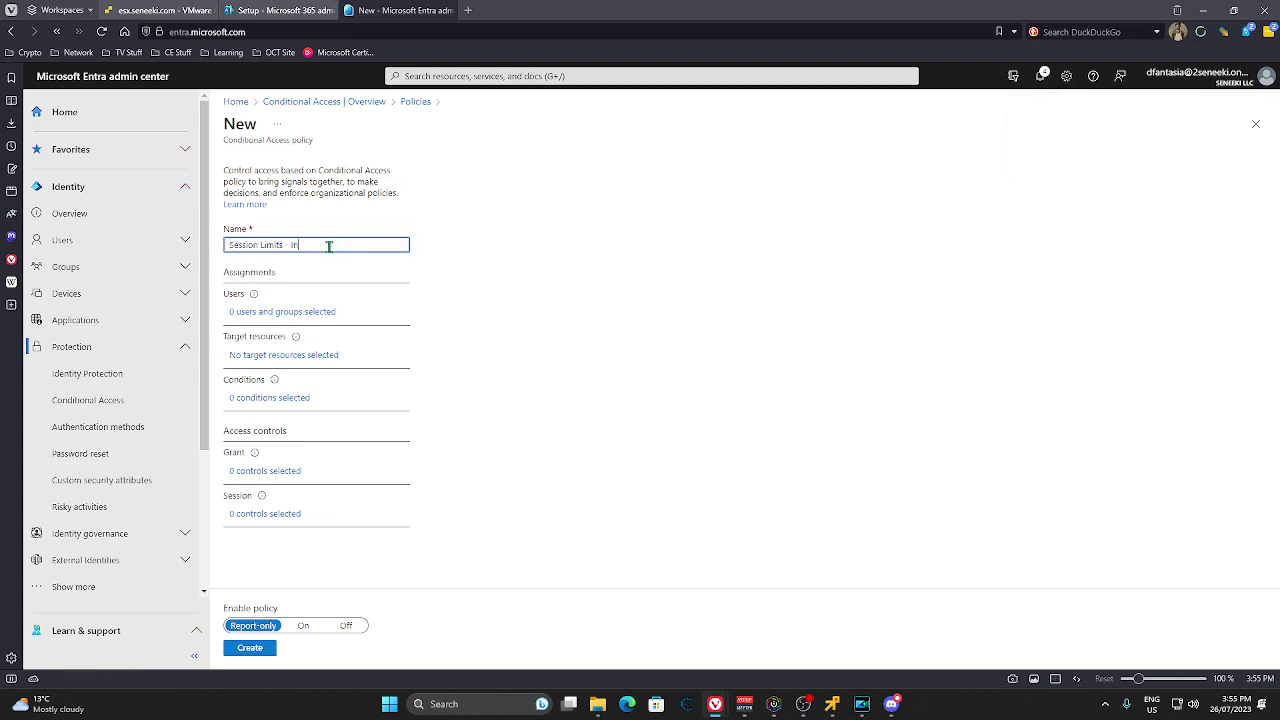
click(292, 312)
click(437, 278)
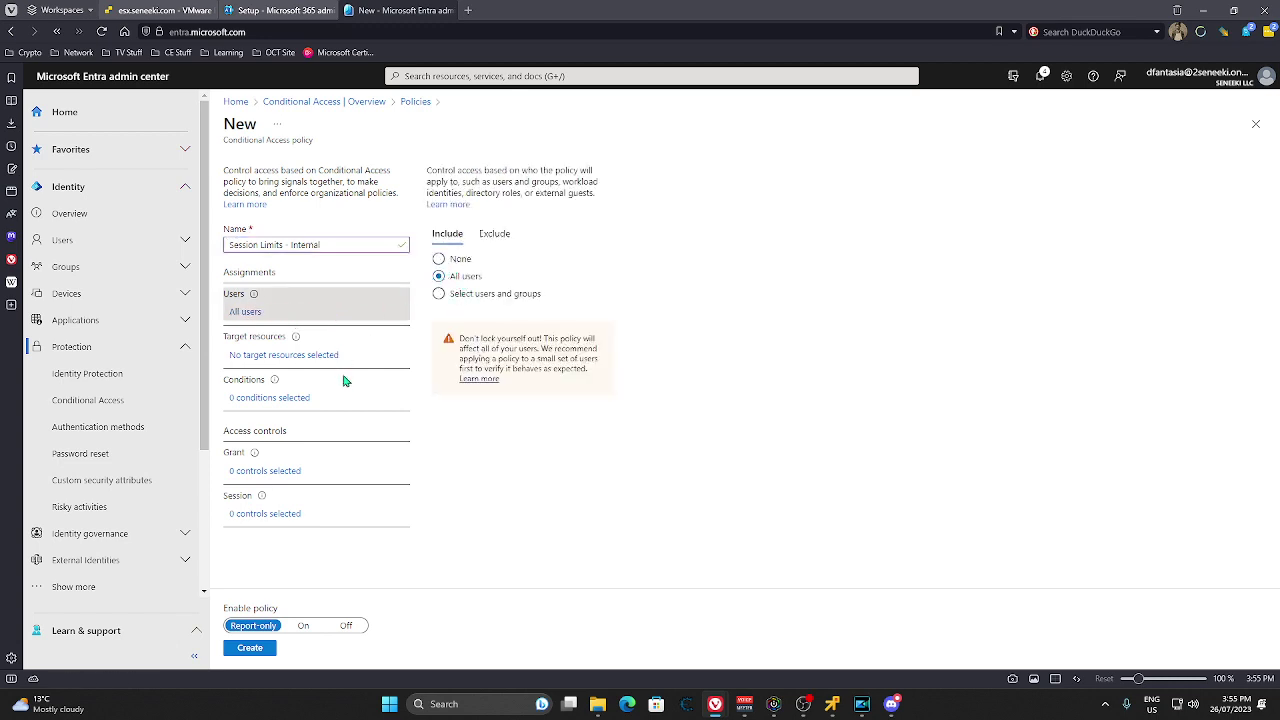
click(310, 356)
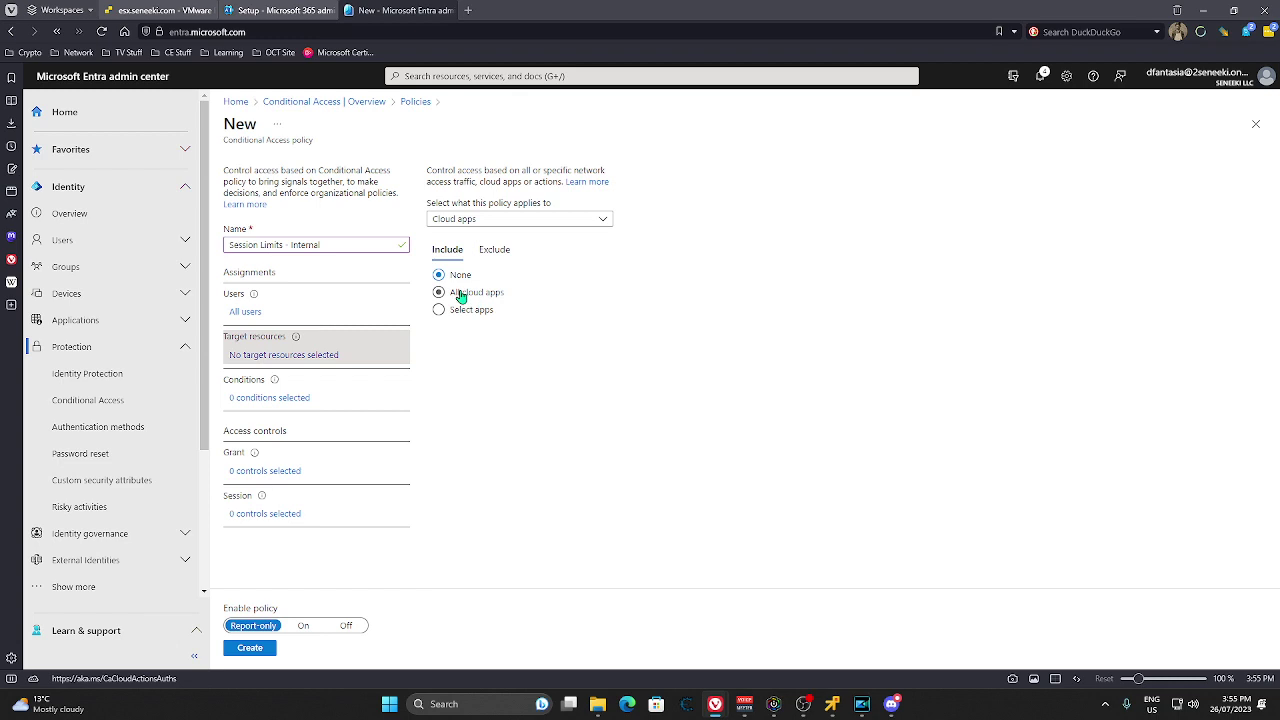
click(457, 293)
Step: Limit the Locations condition to the selected location Corporate Network
click(258, 397)
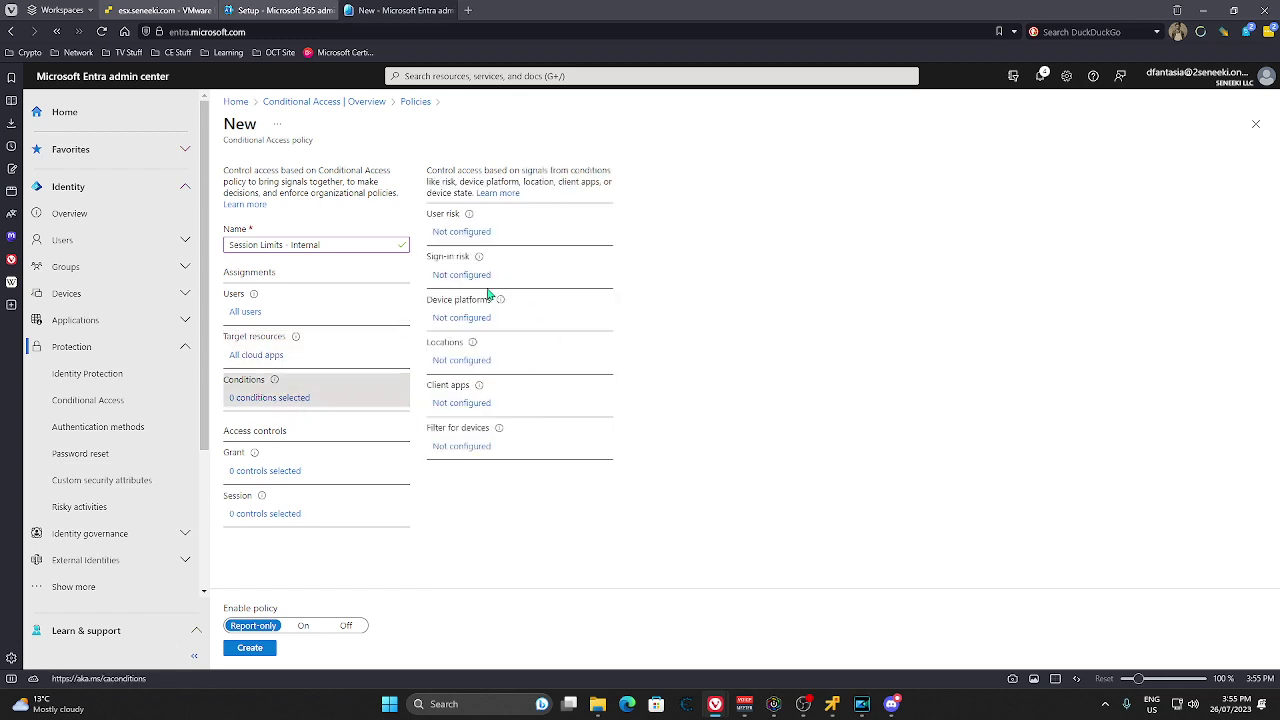
double_click(458, 362)
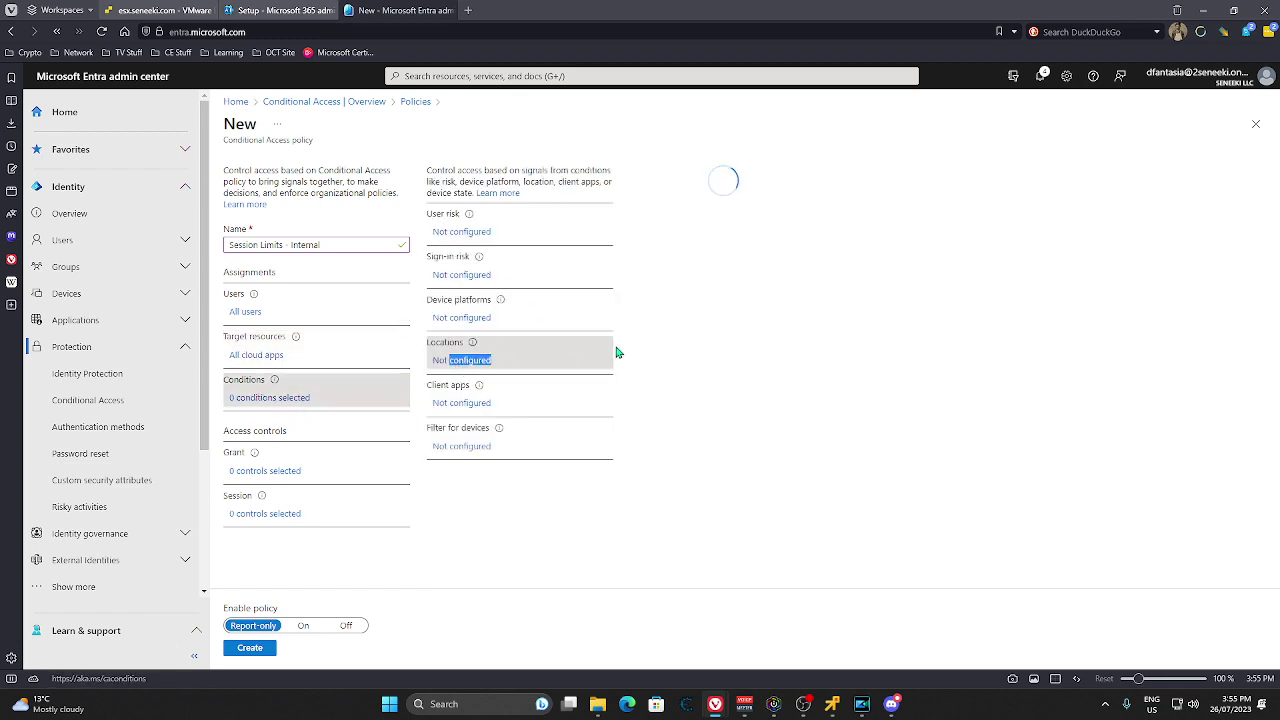
click(652, 218)
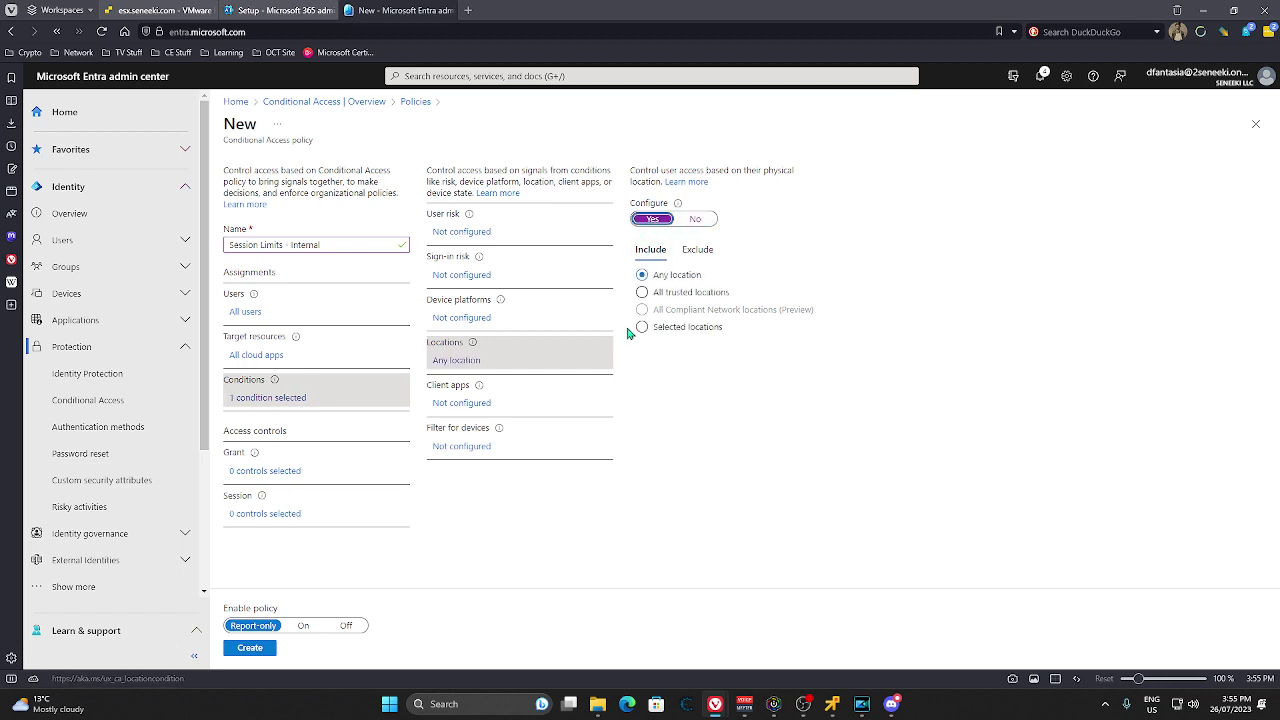
click(641, 329)
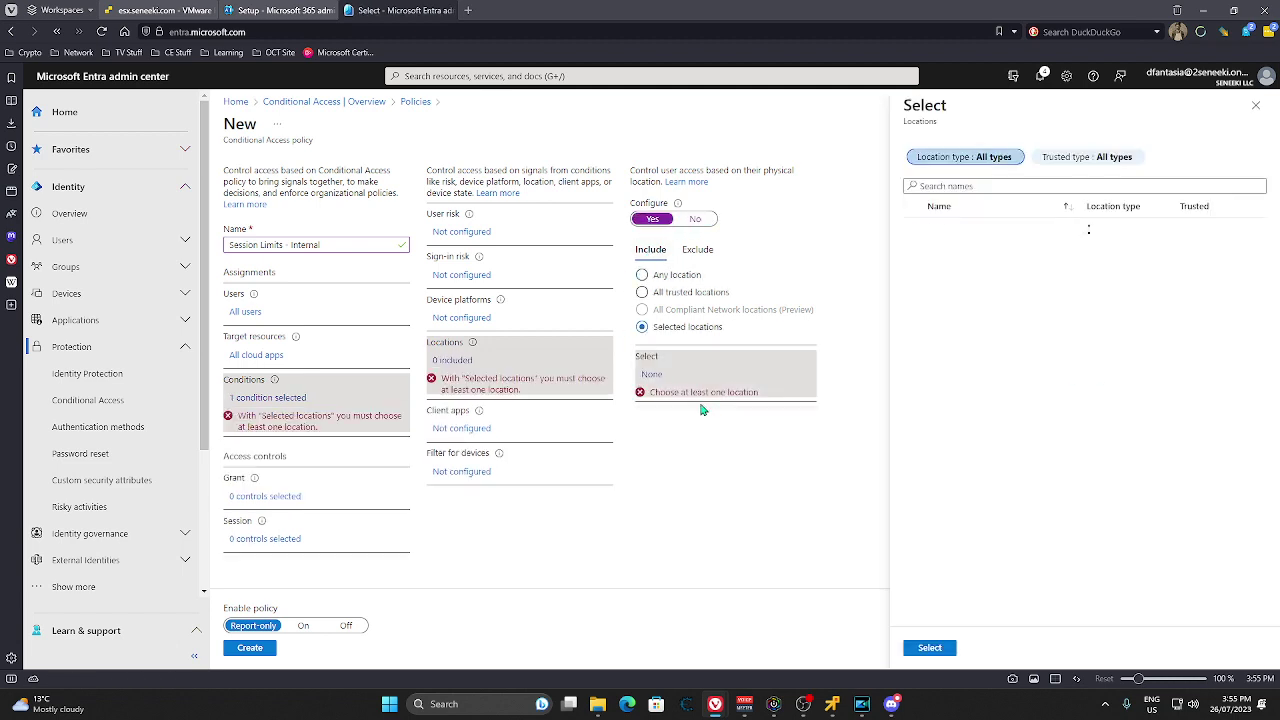
click(915, 271)
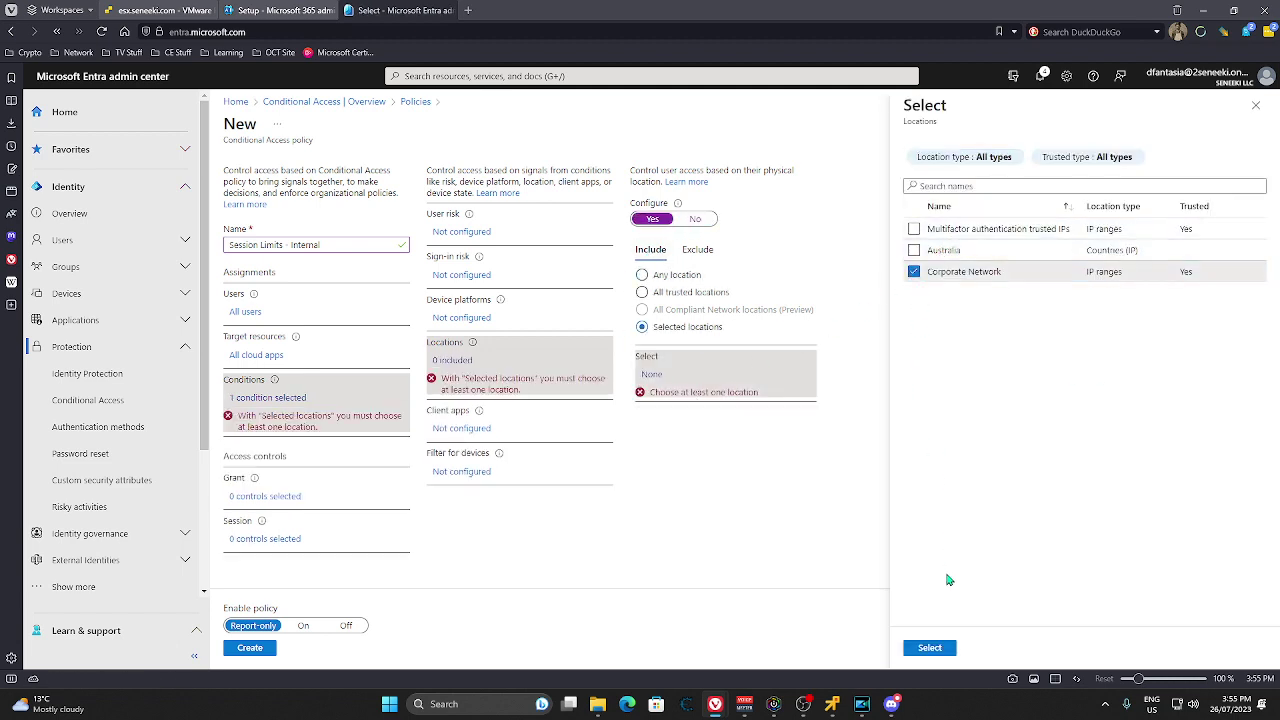
click(930, 648)
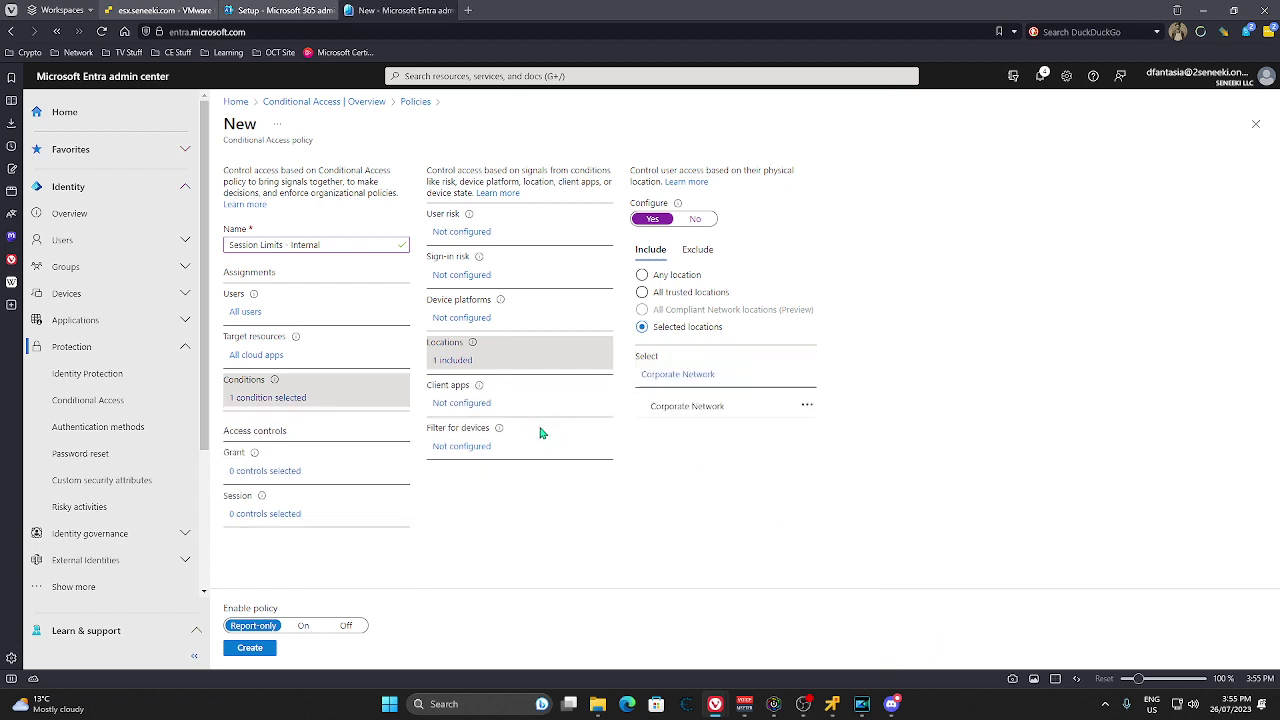
Step: Configure Client apps to browser and desktop clients, dropping Exchange ActiveSync and other clients
click(458, 404)
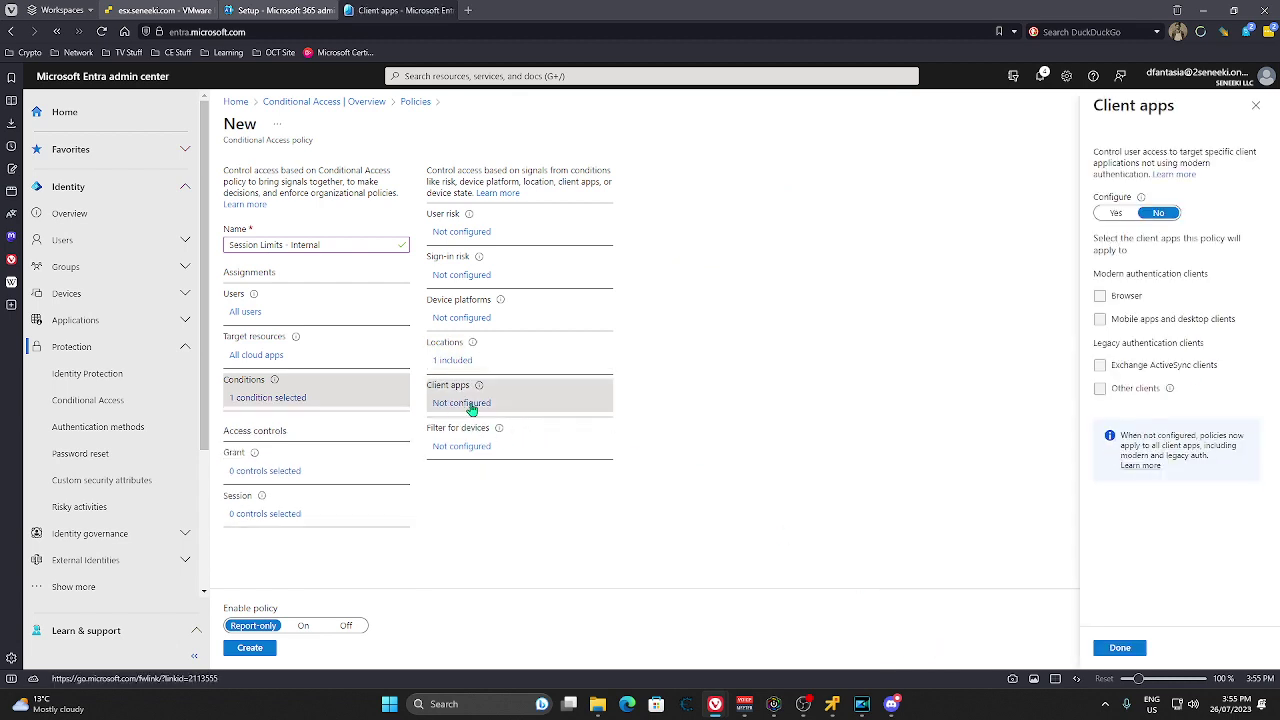
click(1116, 213)
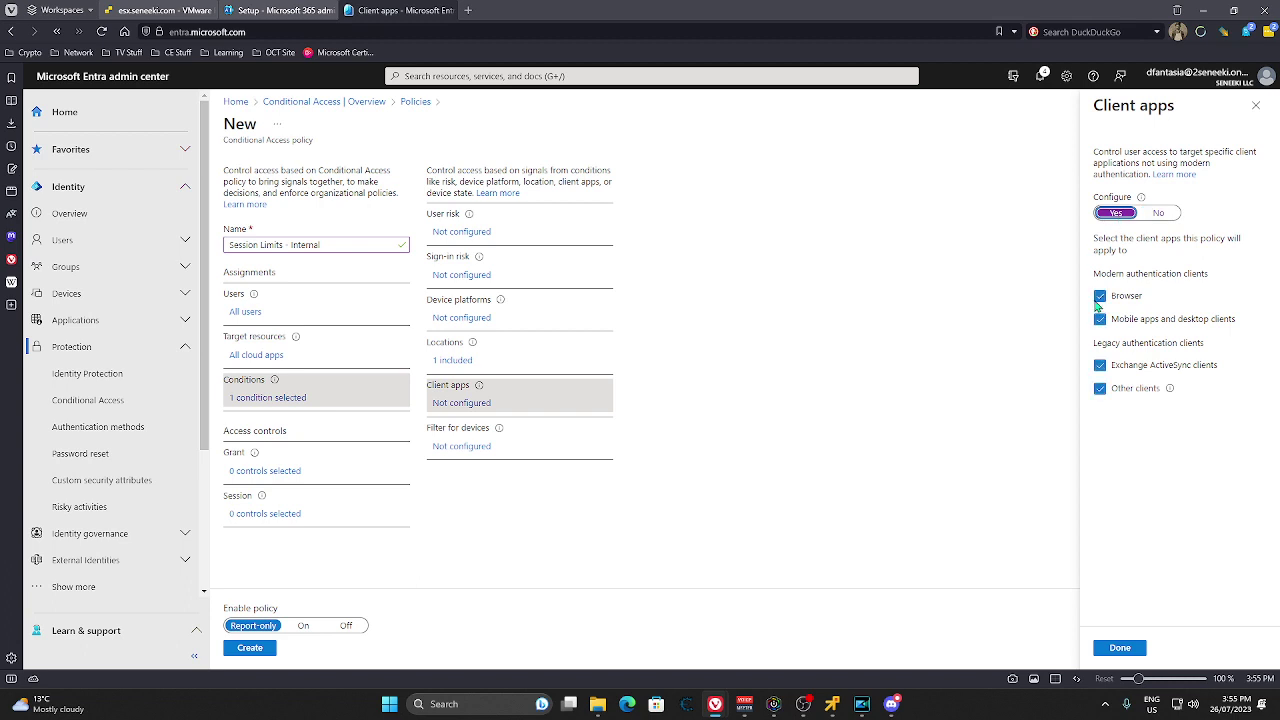
click(1100, 365)
click(1100, 388)
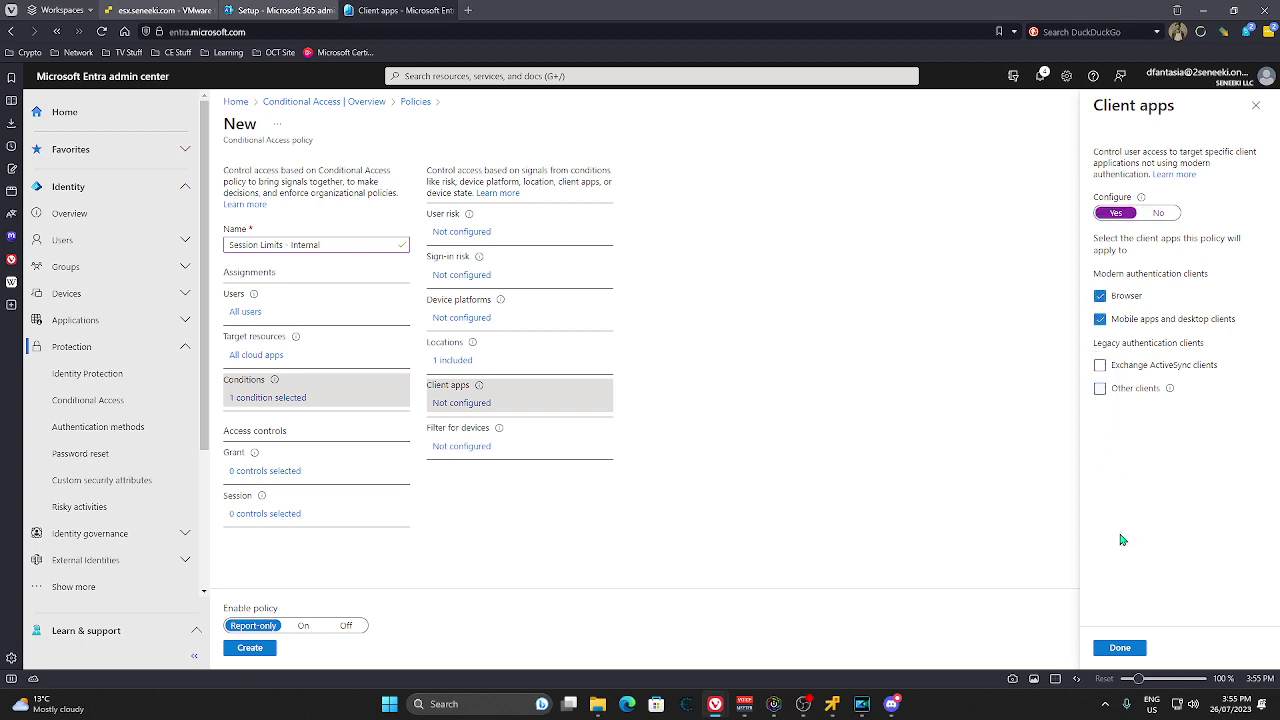
click(1128, 647)
Step: Add a device filter excluding devices where IsCompliant Equals True
click(462, 448)
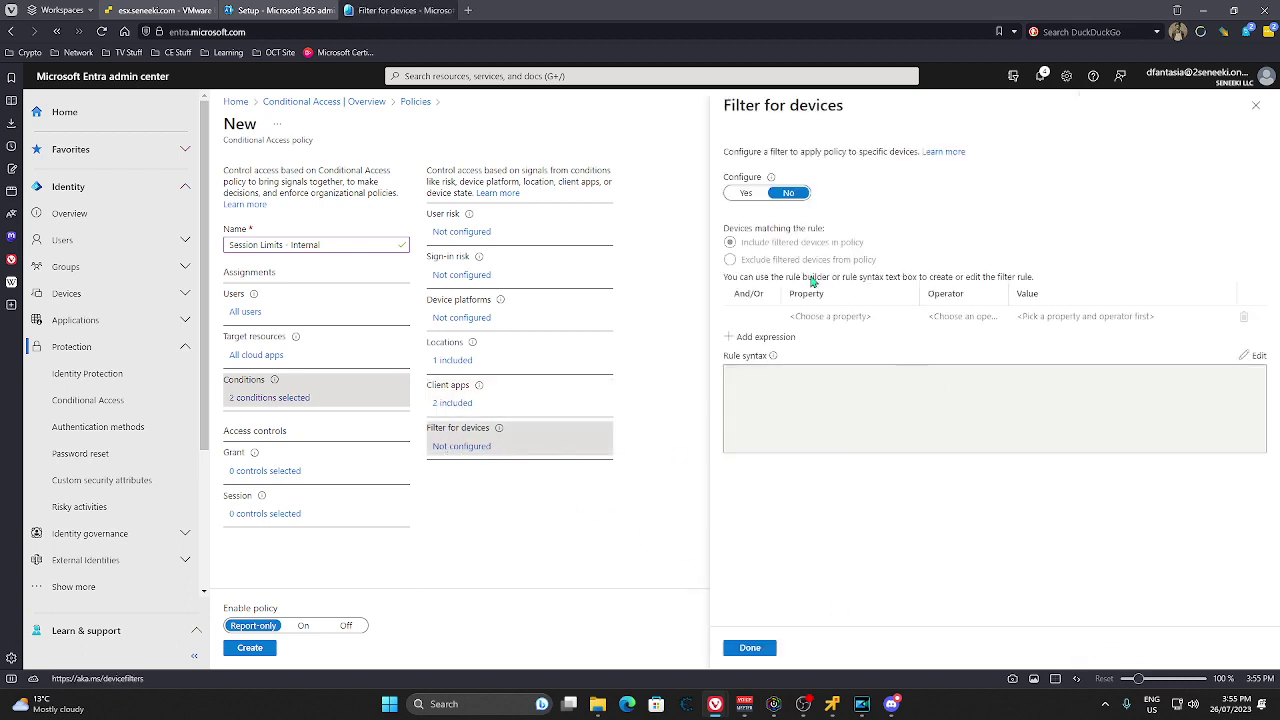
click(746, 193)
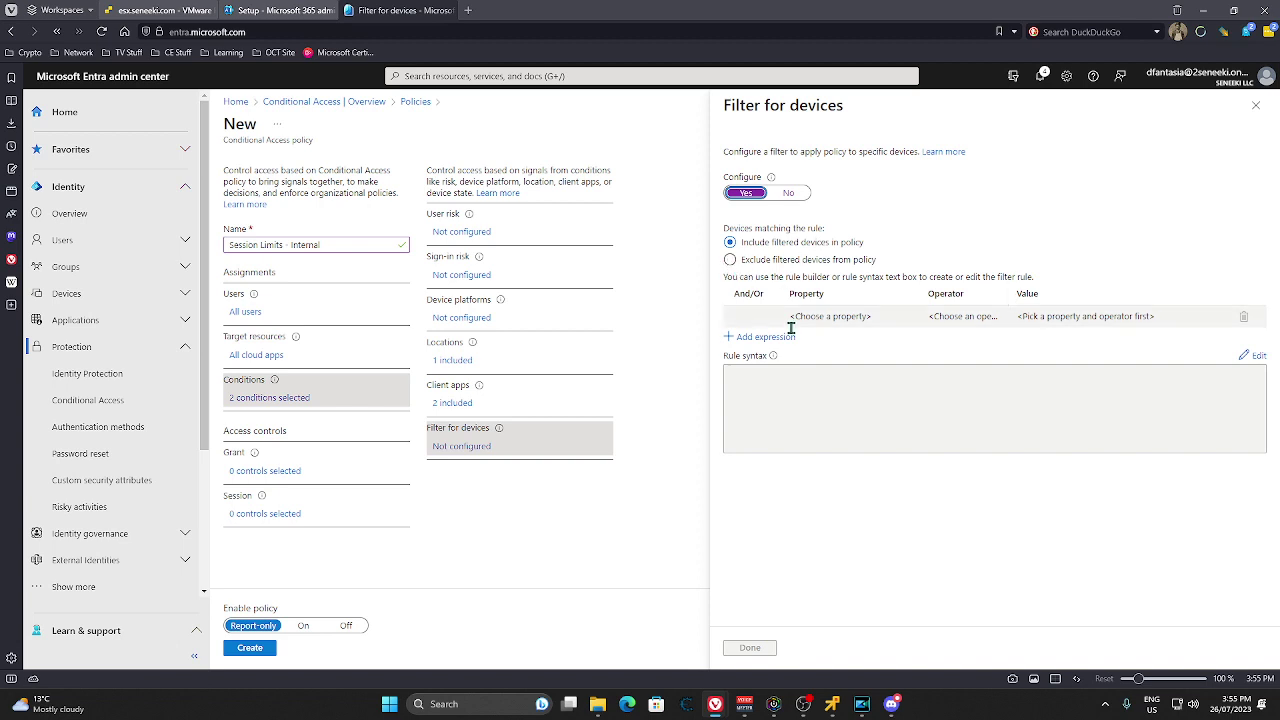
click(855, 317)
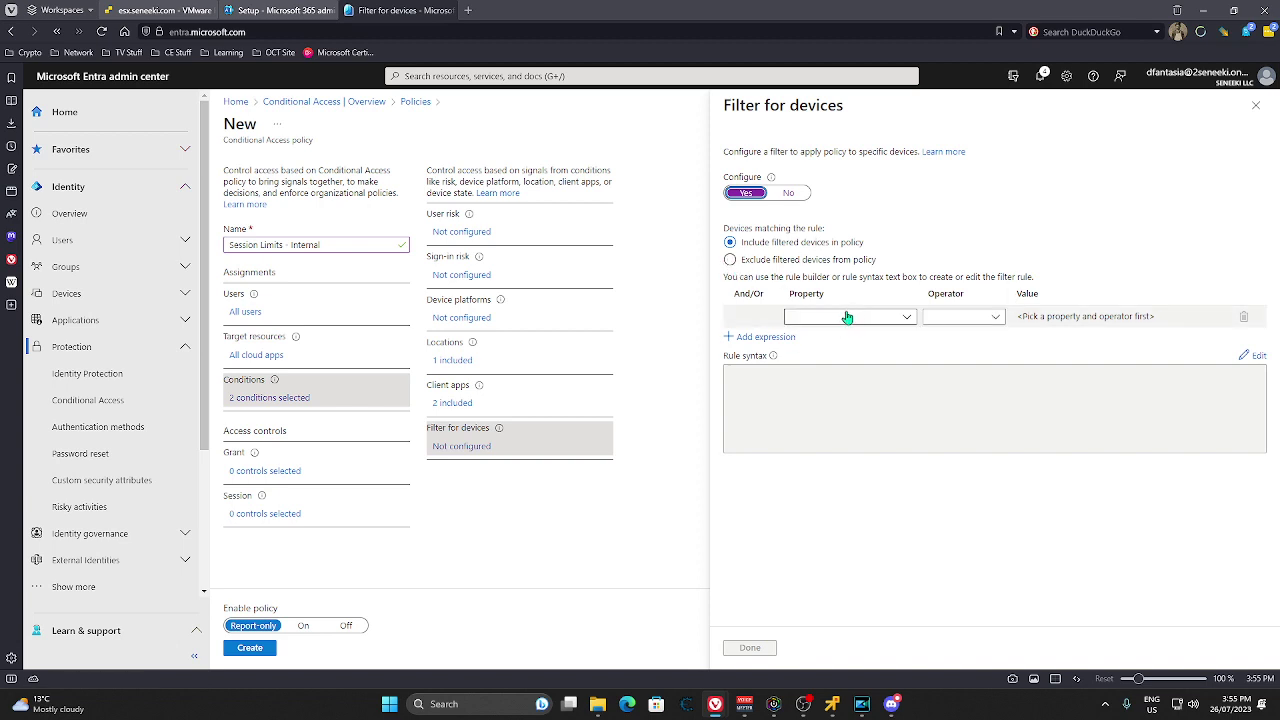
click(731, 260)
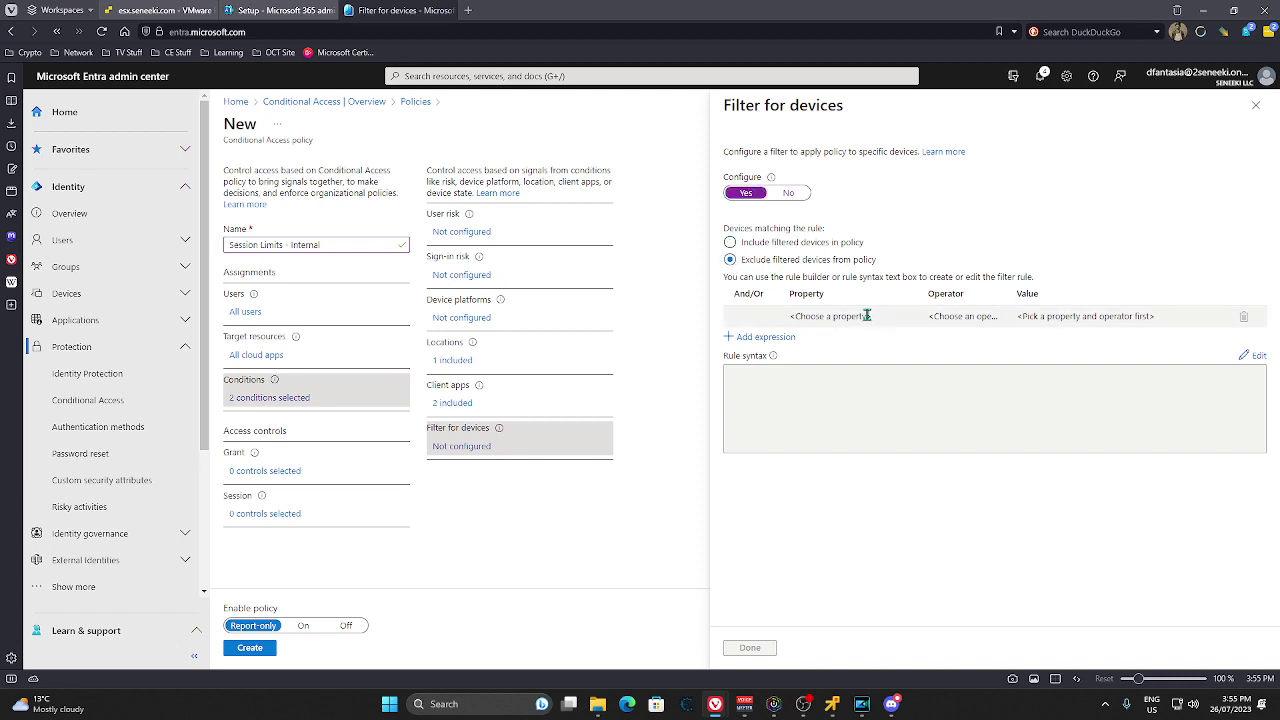
click(860, 316)
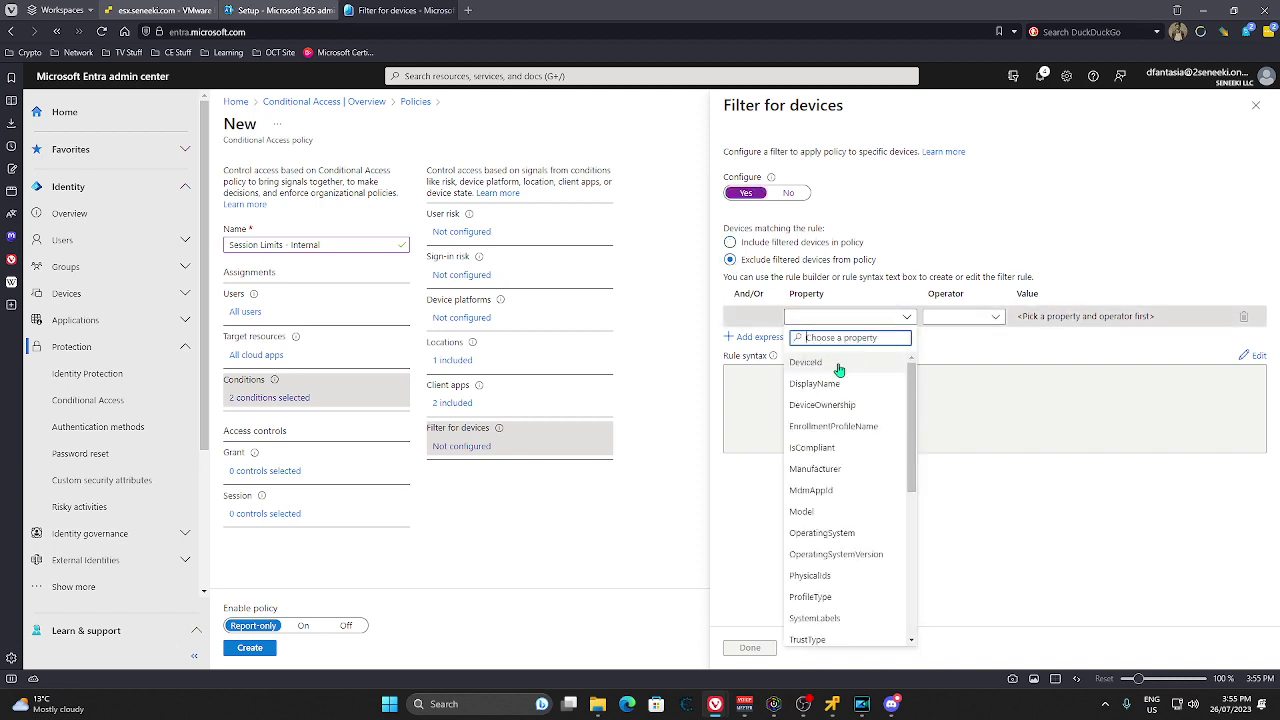
click(830, 448)
click(956, 320)
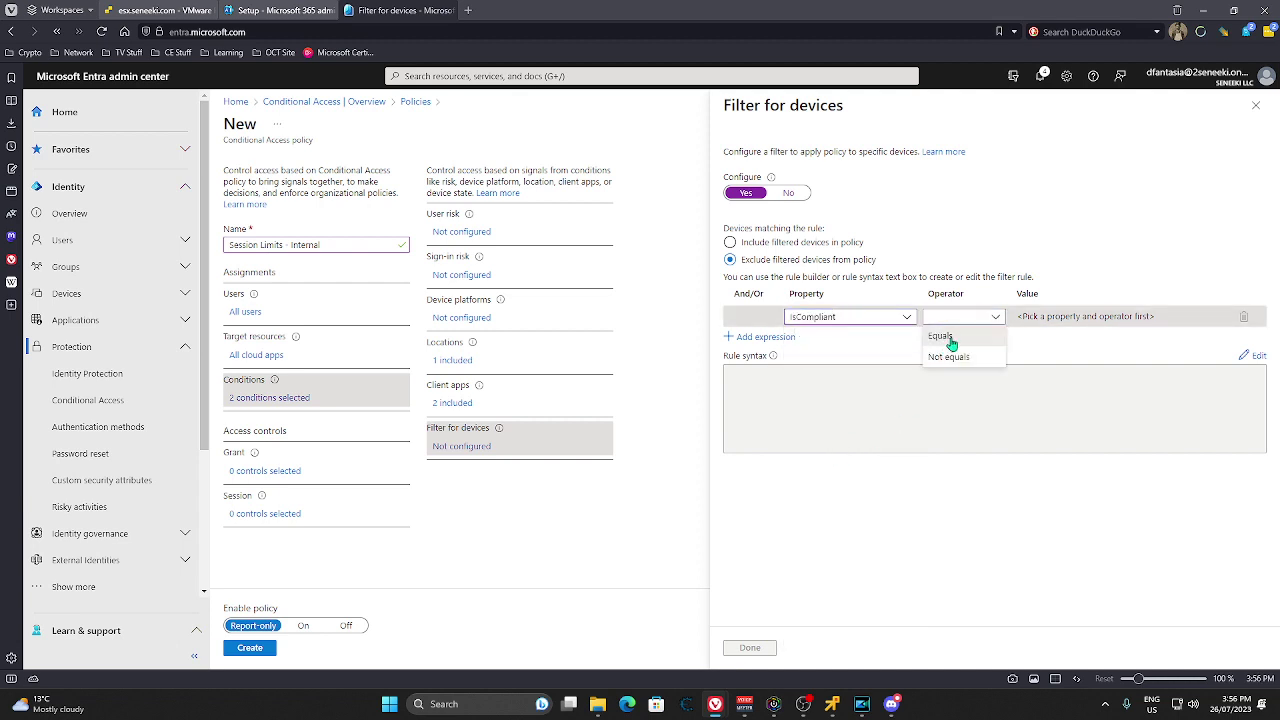
click(940, 336)
click(1052, 316)
click(1046, 335)
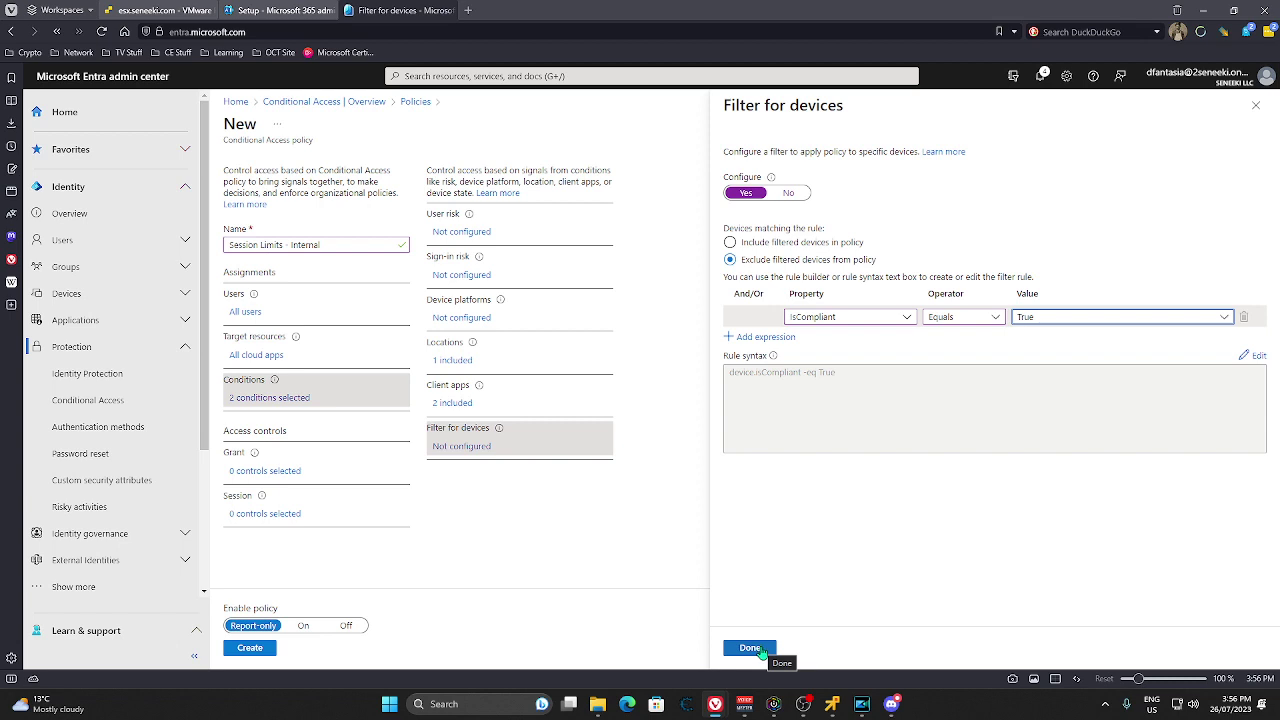
click(750, 648)
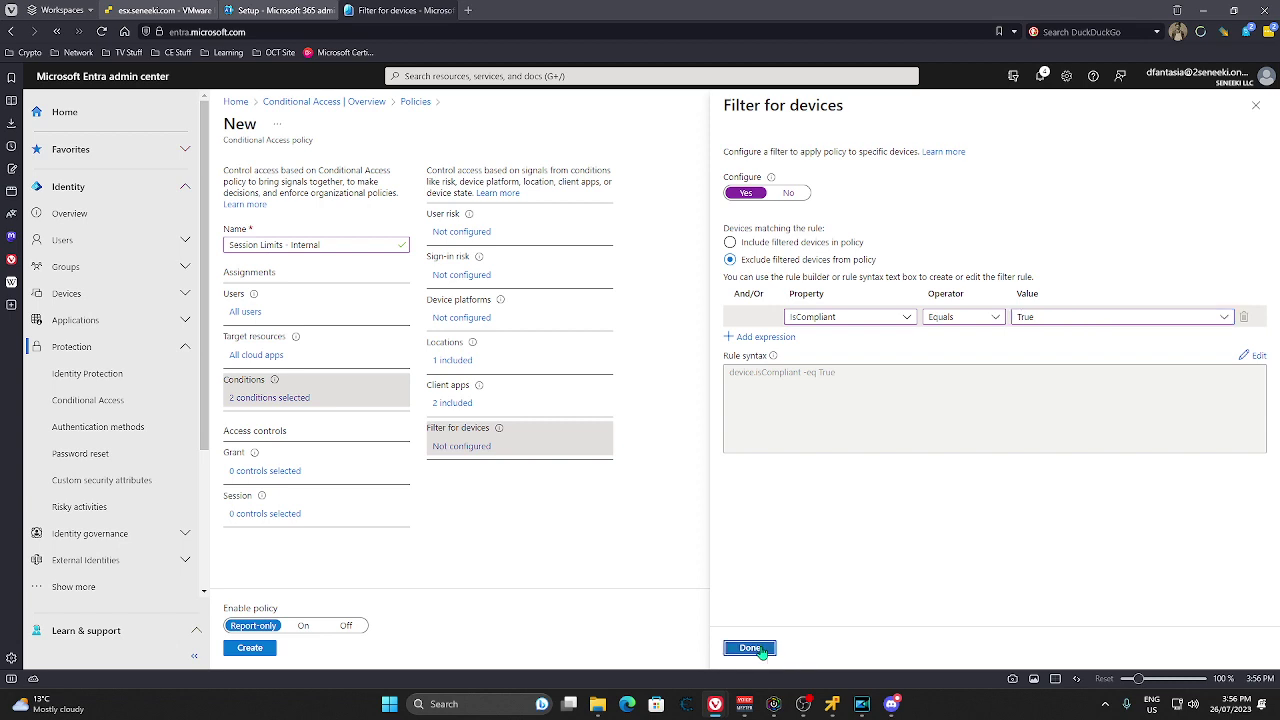
Step: Recheck the device filter, then set Persistent browser session to Always persistent
click(489, 447)
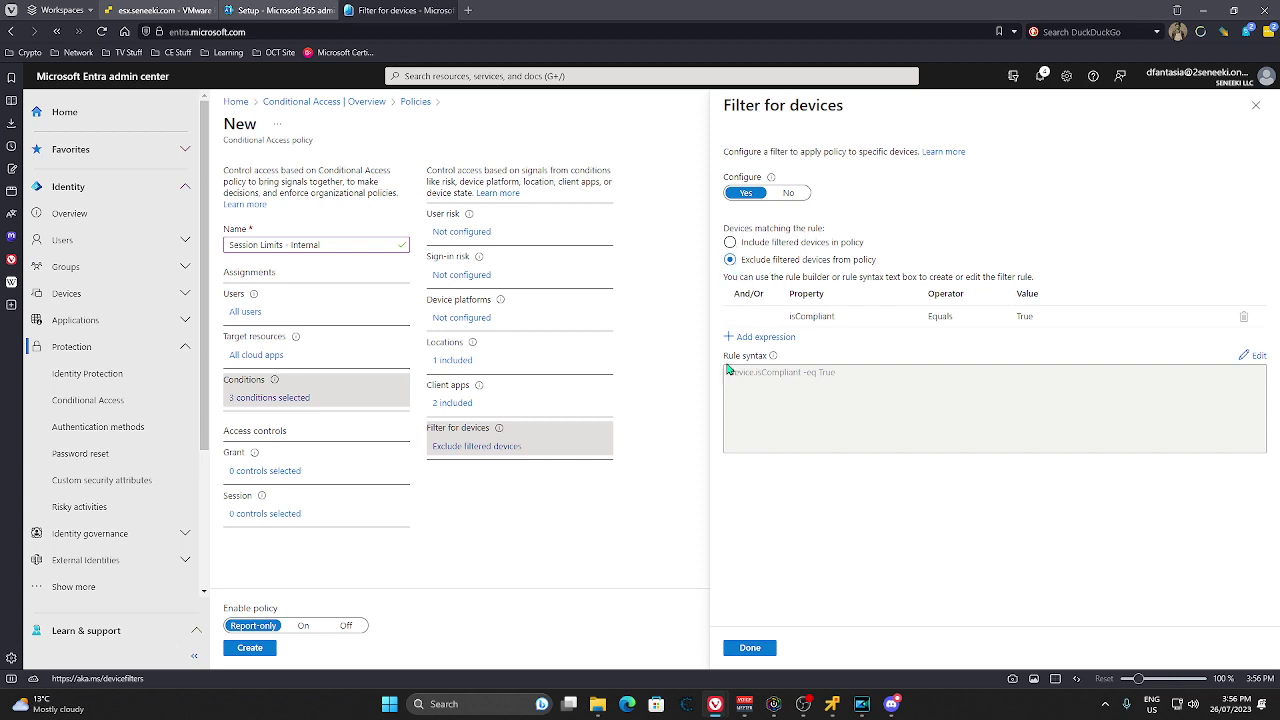
click(752, 647)
click(258, 514)
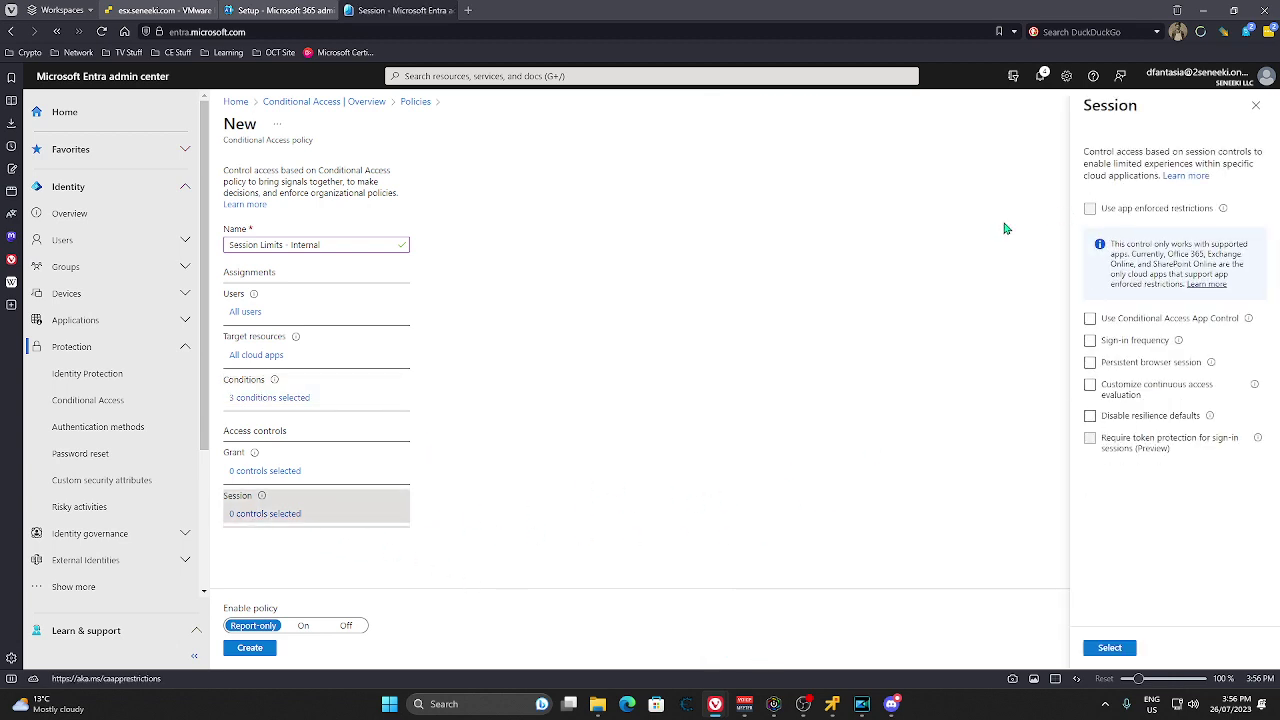
click(1090, 362)
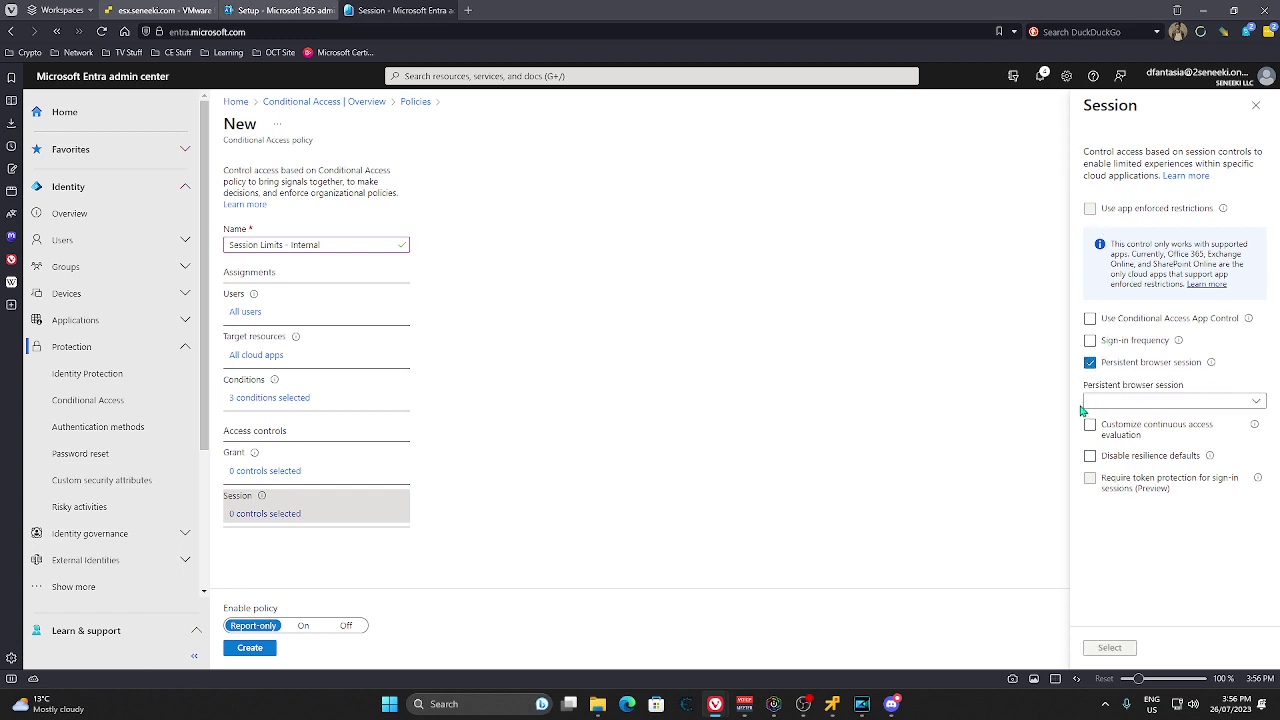
click(1090, 400)
click(1142, 422)
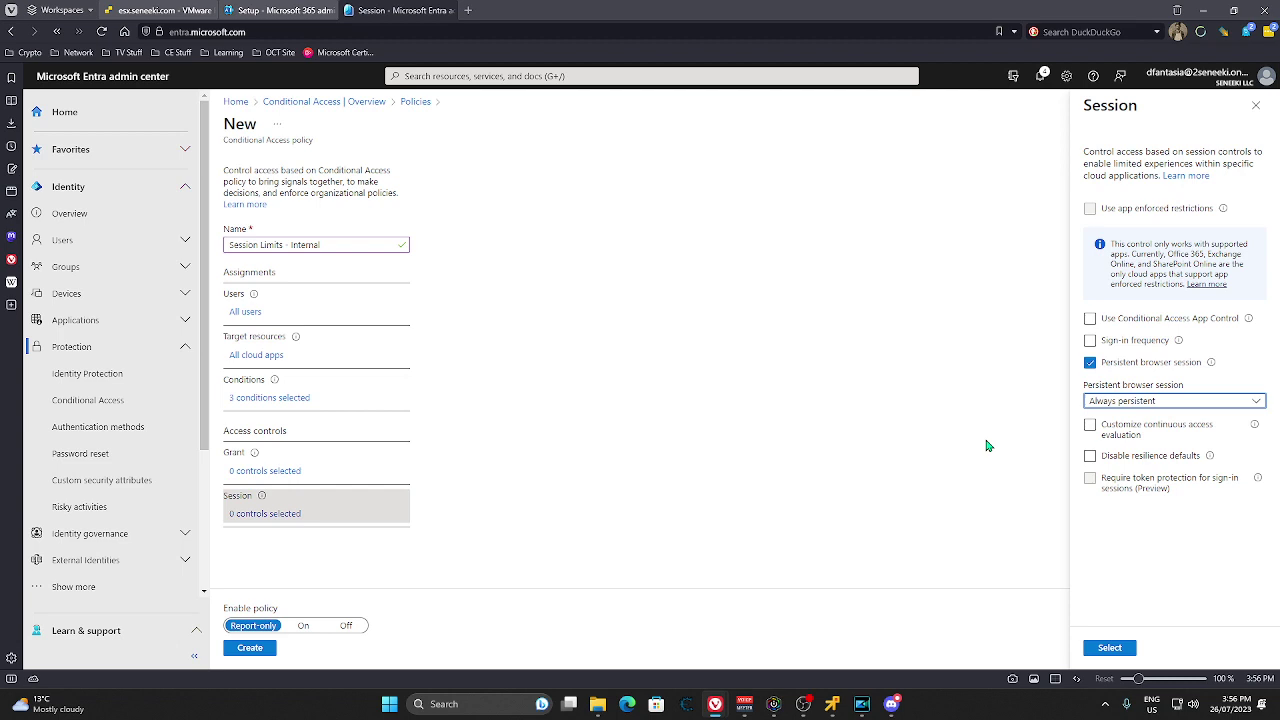
Step: Turn on Sign-in frequency at 14 Days, toggle Disable resilience defaults, and apply the session controls
click(1090, 340)
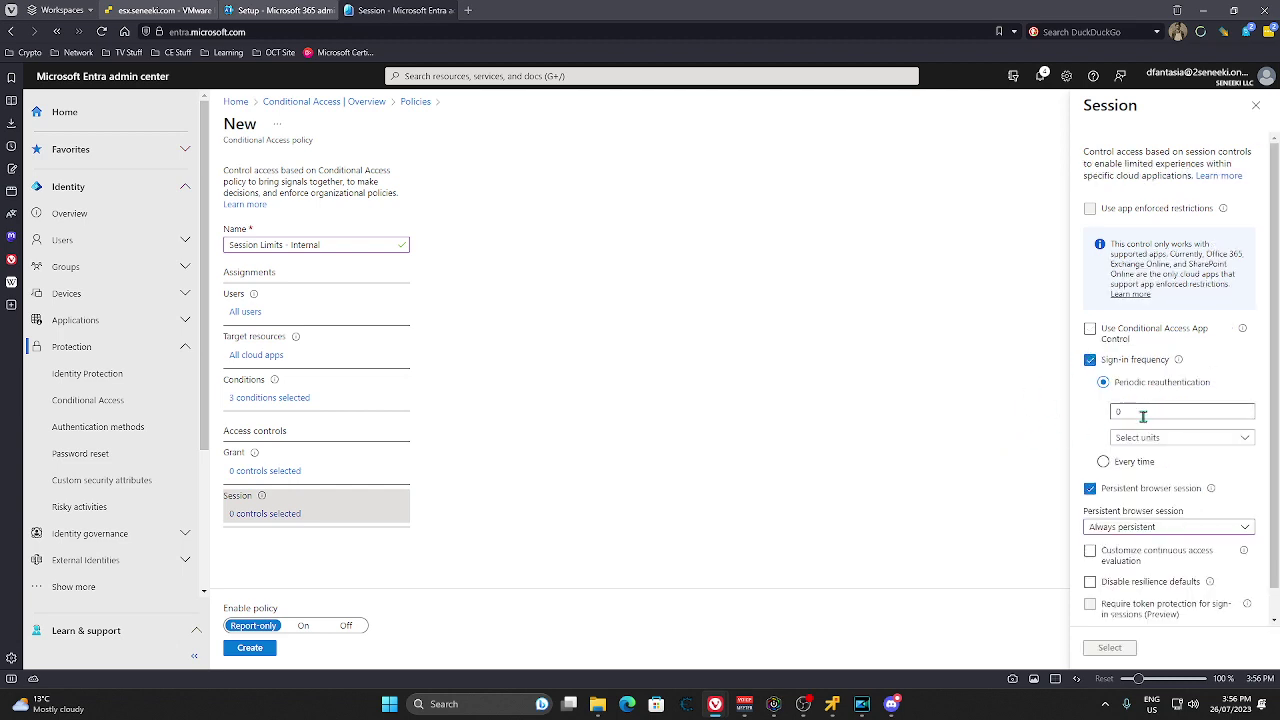
double_click(1143, 416)
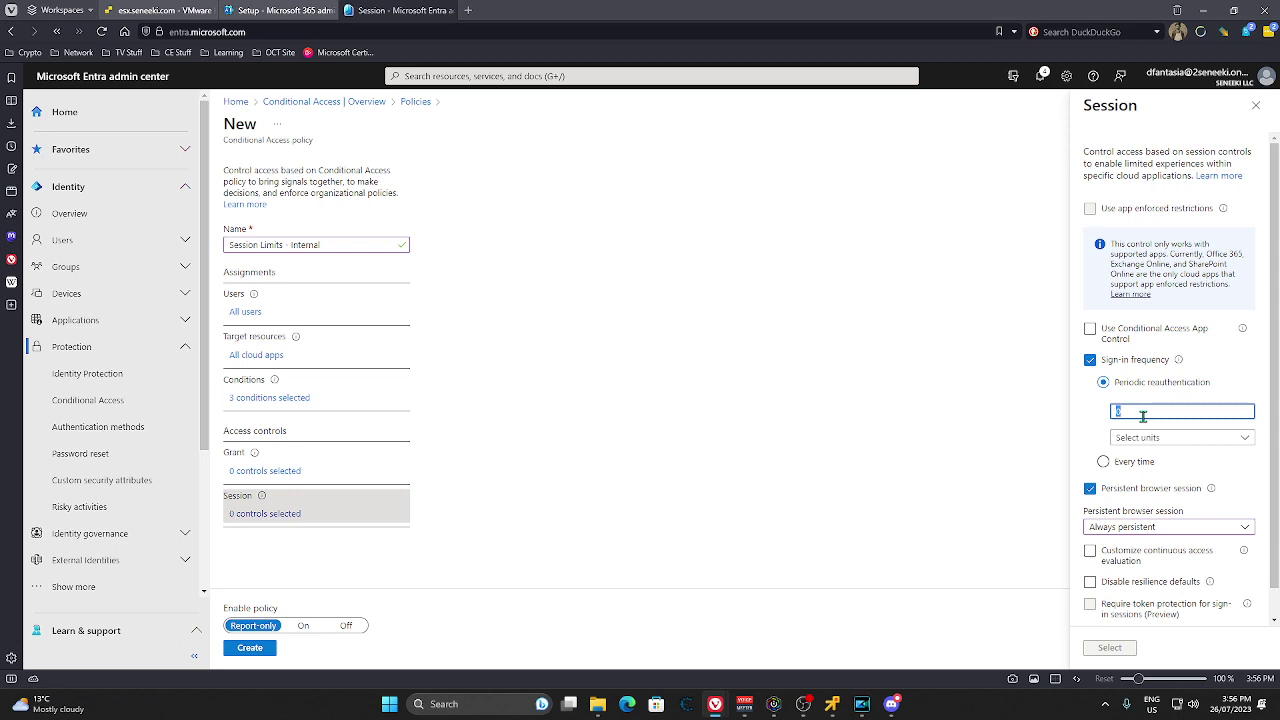
text(14)
click(1140, 437)
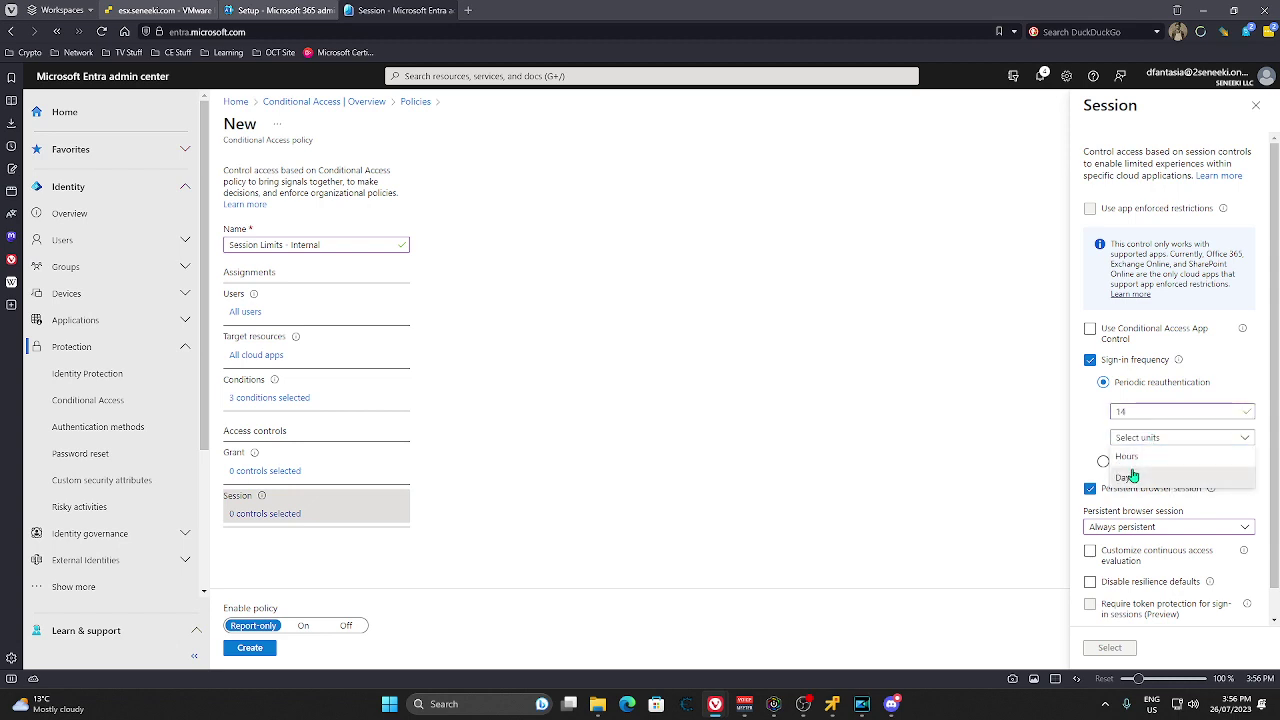
click(1135, 474)
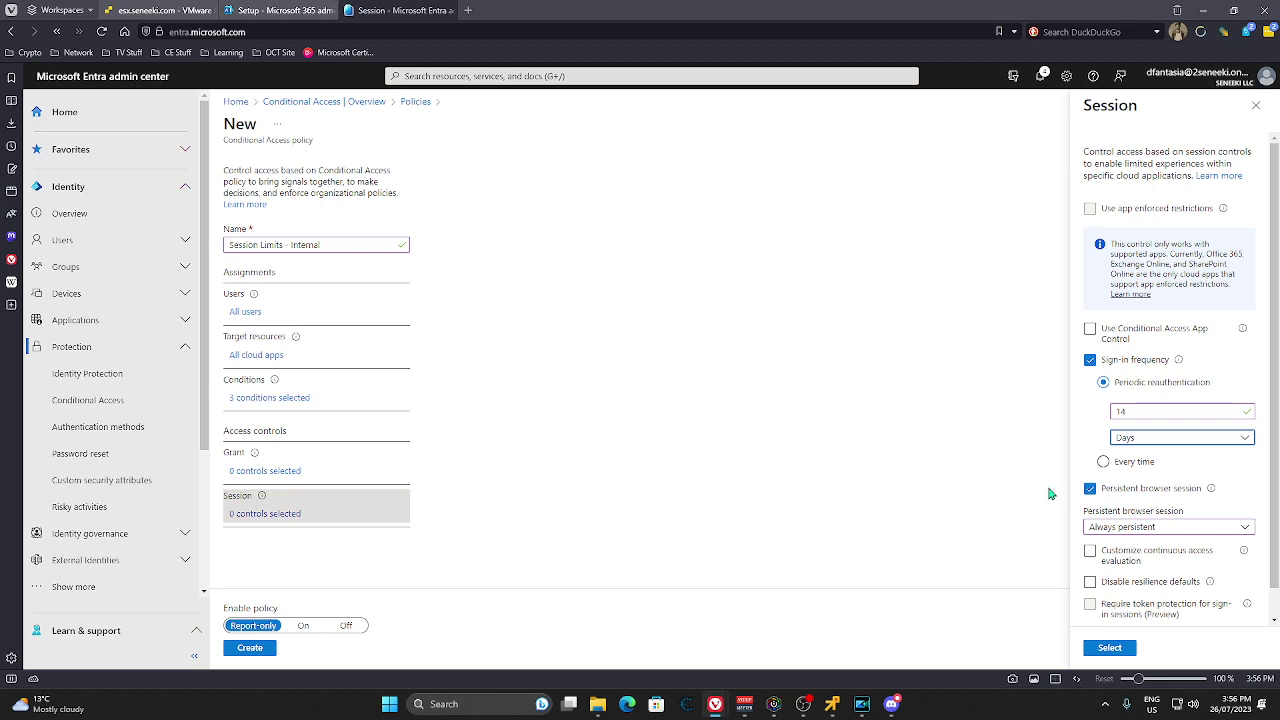
scroll(1120, 560, down, 1)
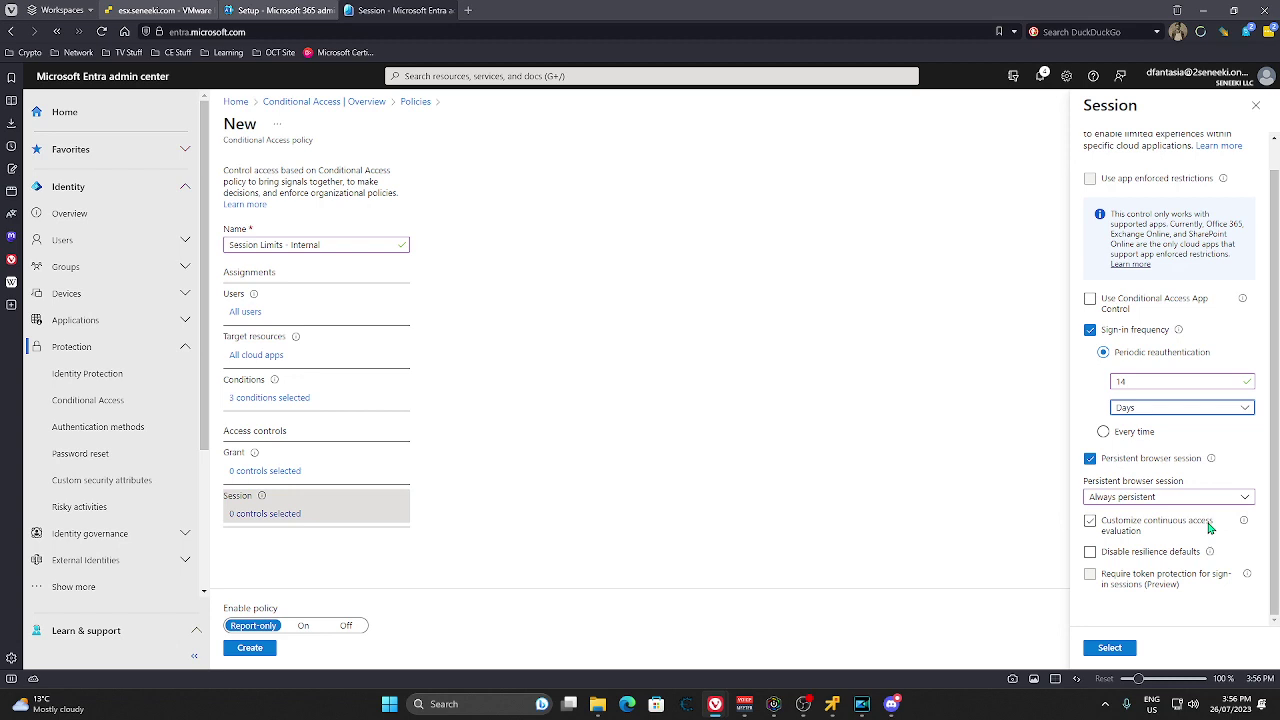
click(1171, 558)
mouse_move(1212, 555)
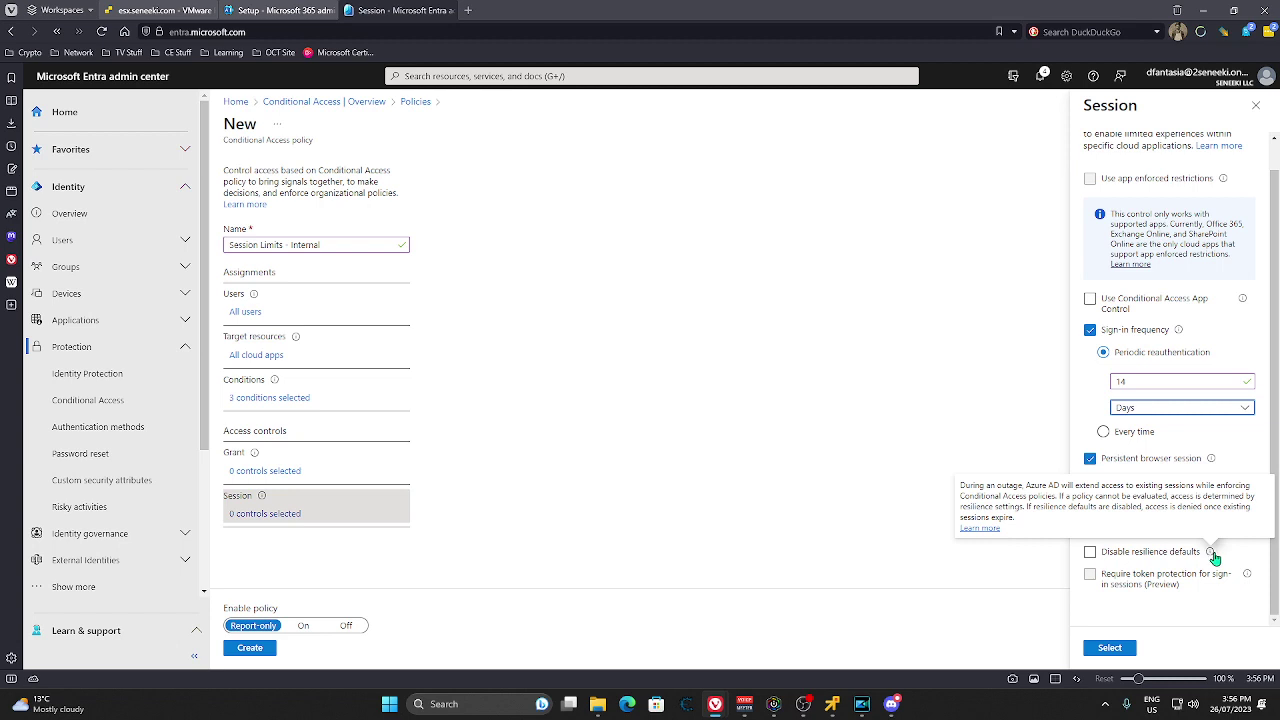
click(1110, 648)
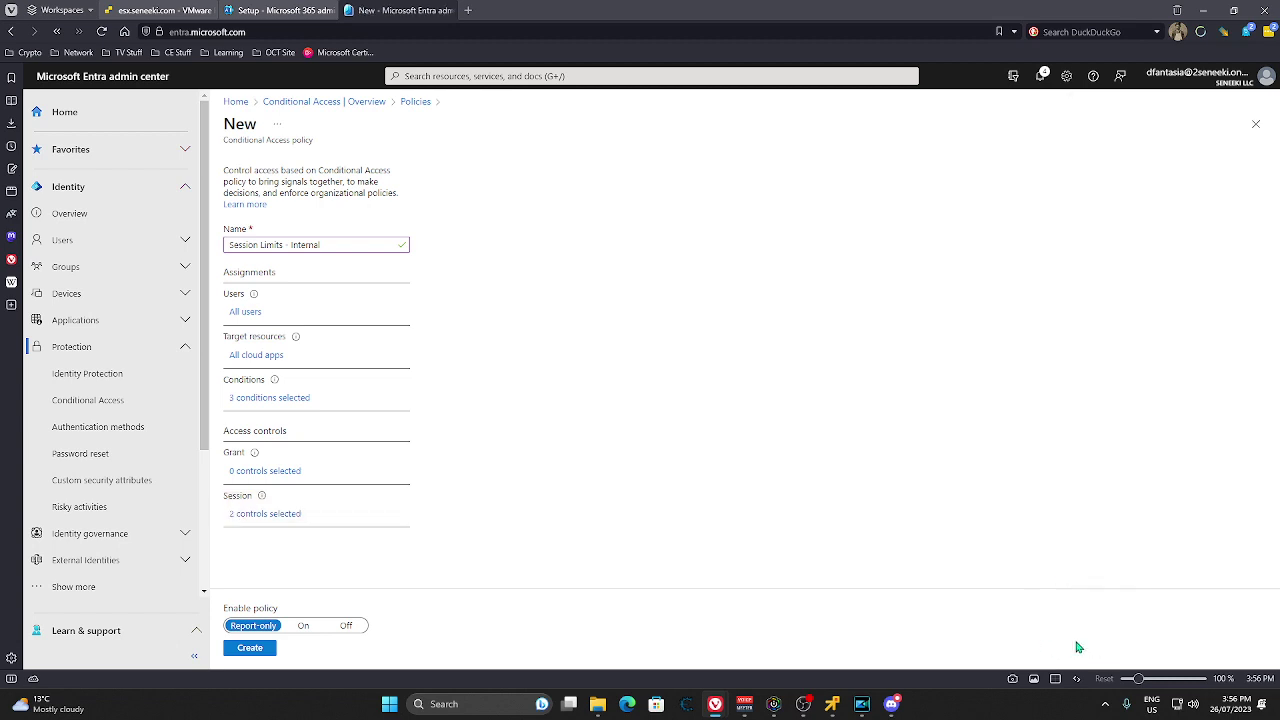
click(252, 652)
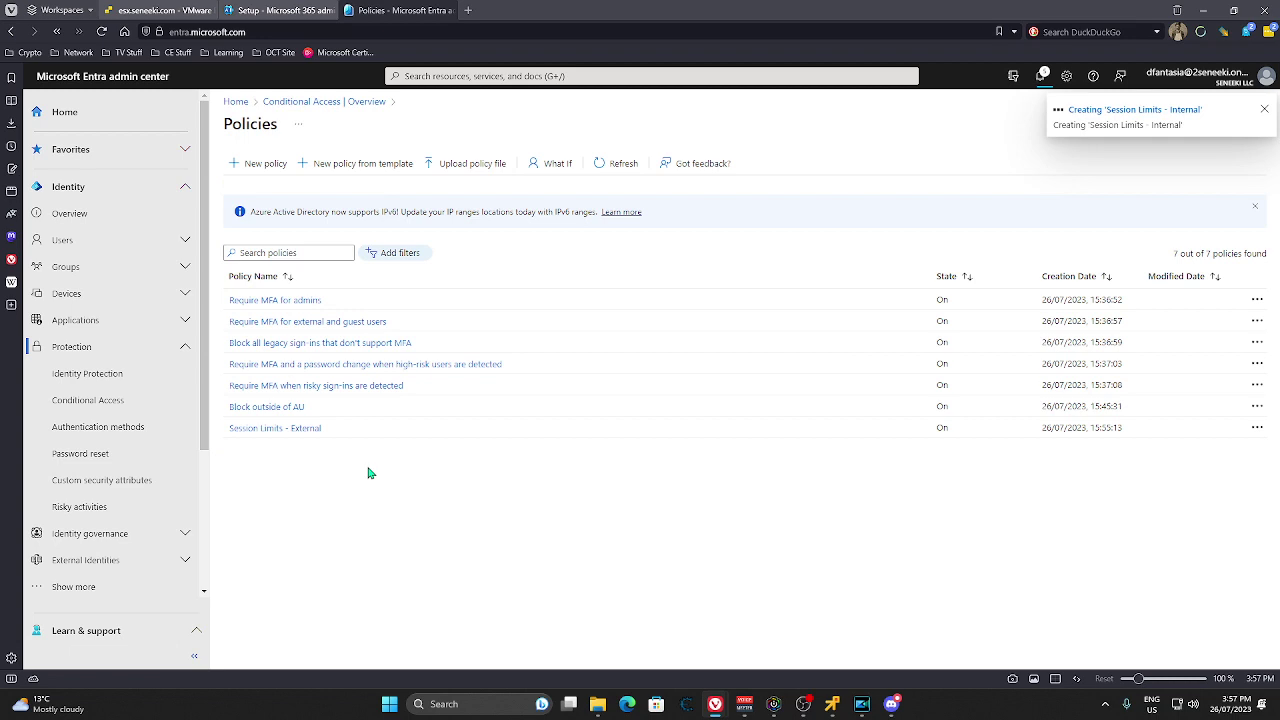
click(302, 428)
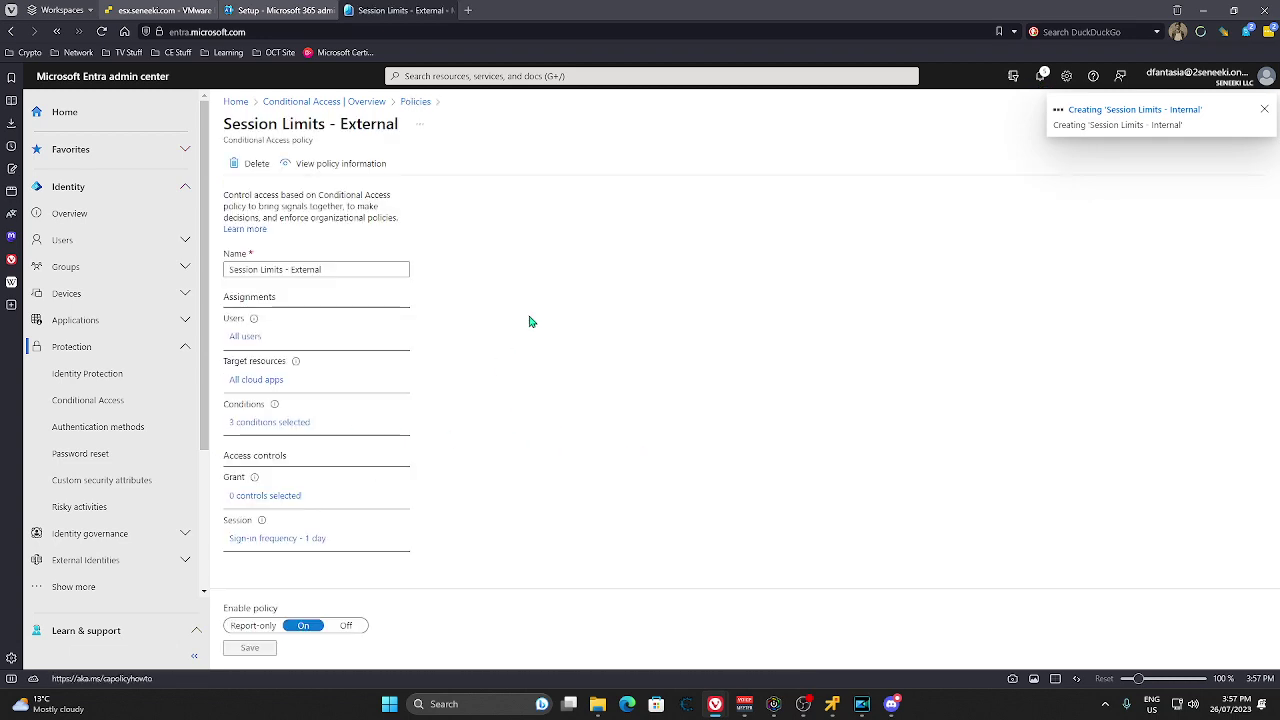
click(275, 423)
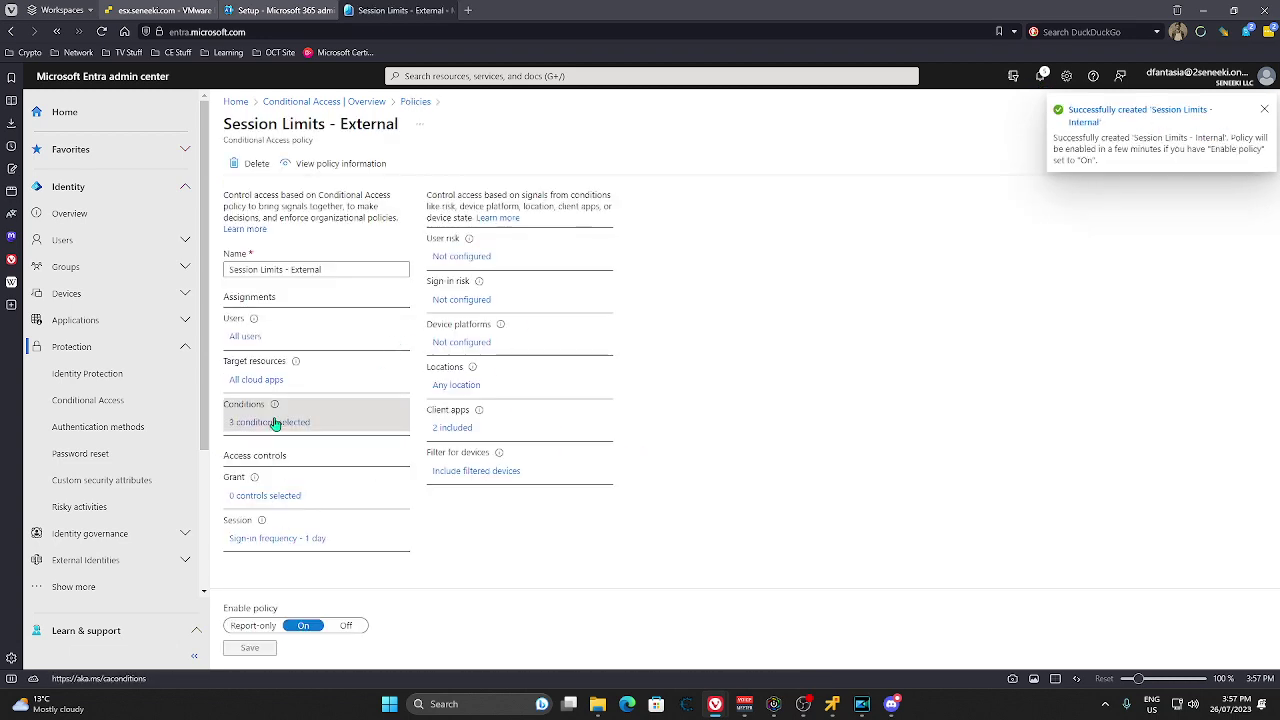
click(466, 476)
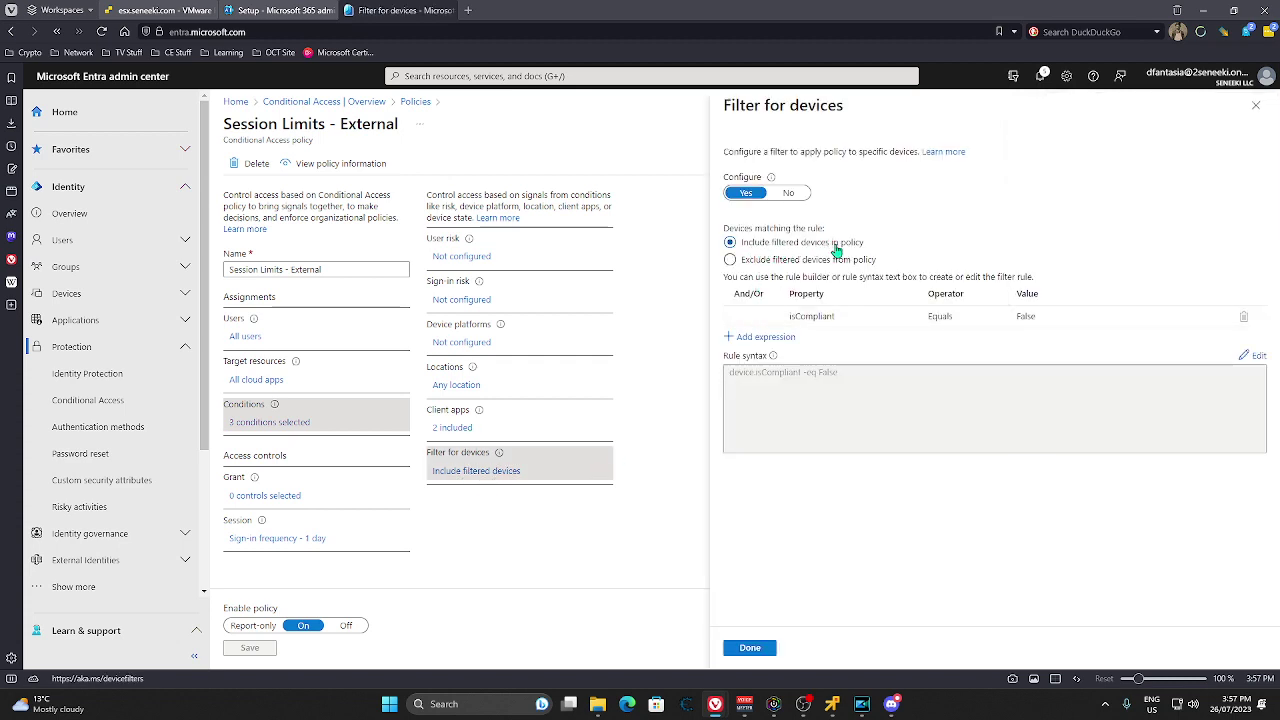
mouse_move(840, 320)
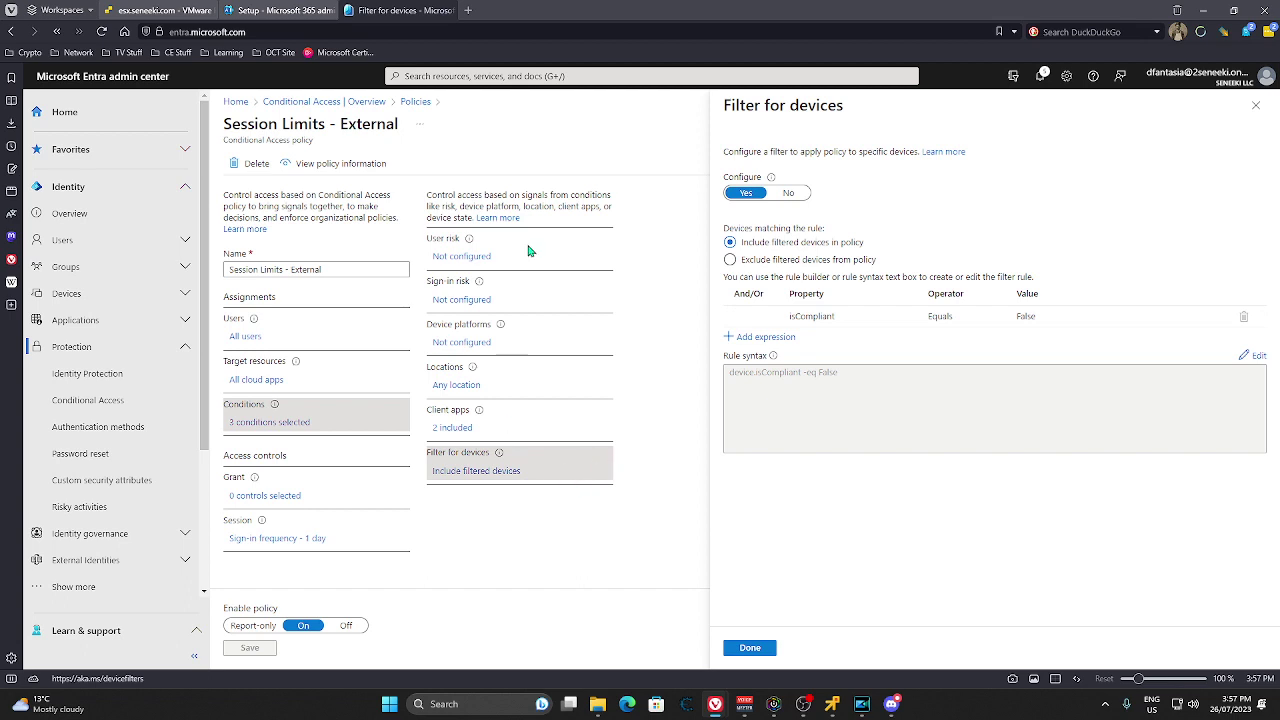
click(1256, 105)
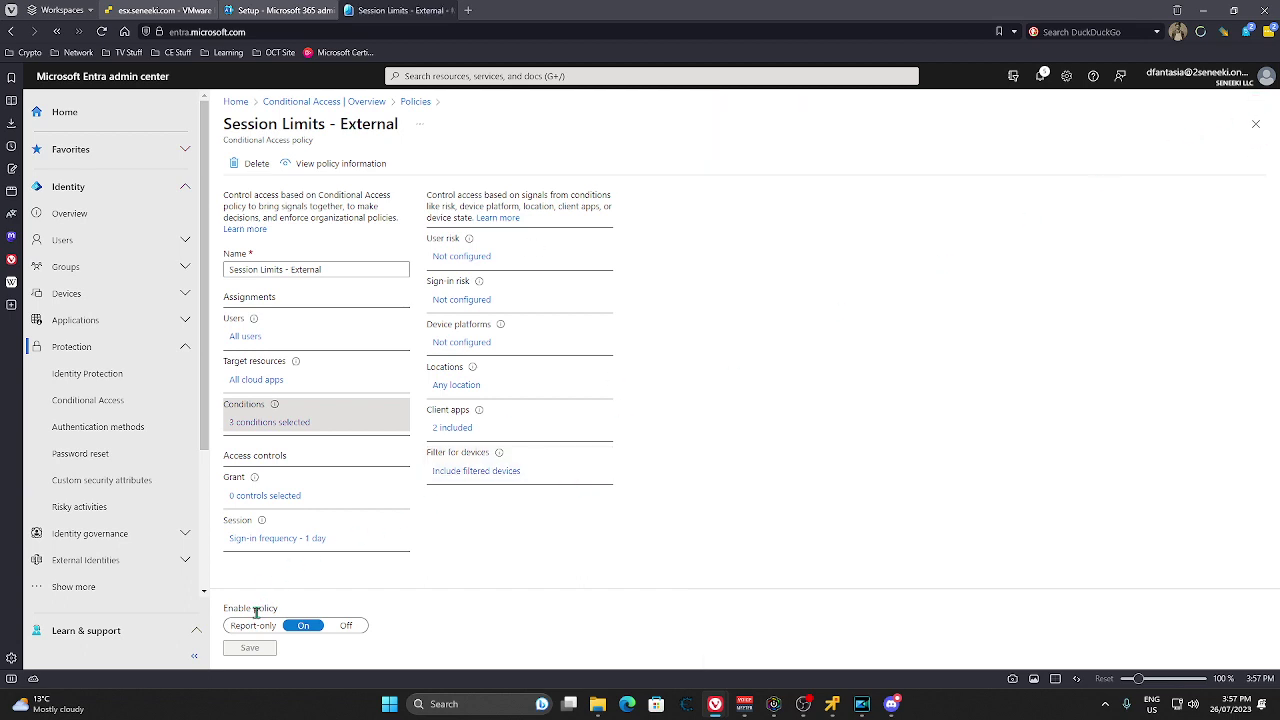
click(415, 104)
Step: Switch the Internal policy's device filter to Include filtered devices in policy and save it
click(280, 447)
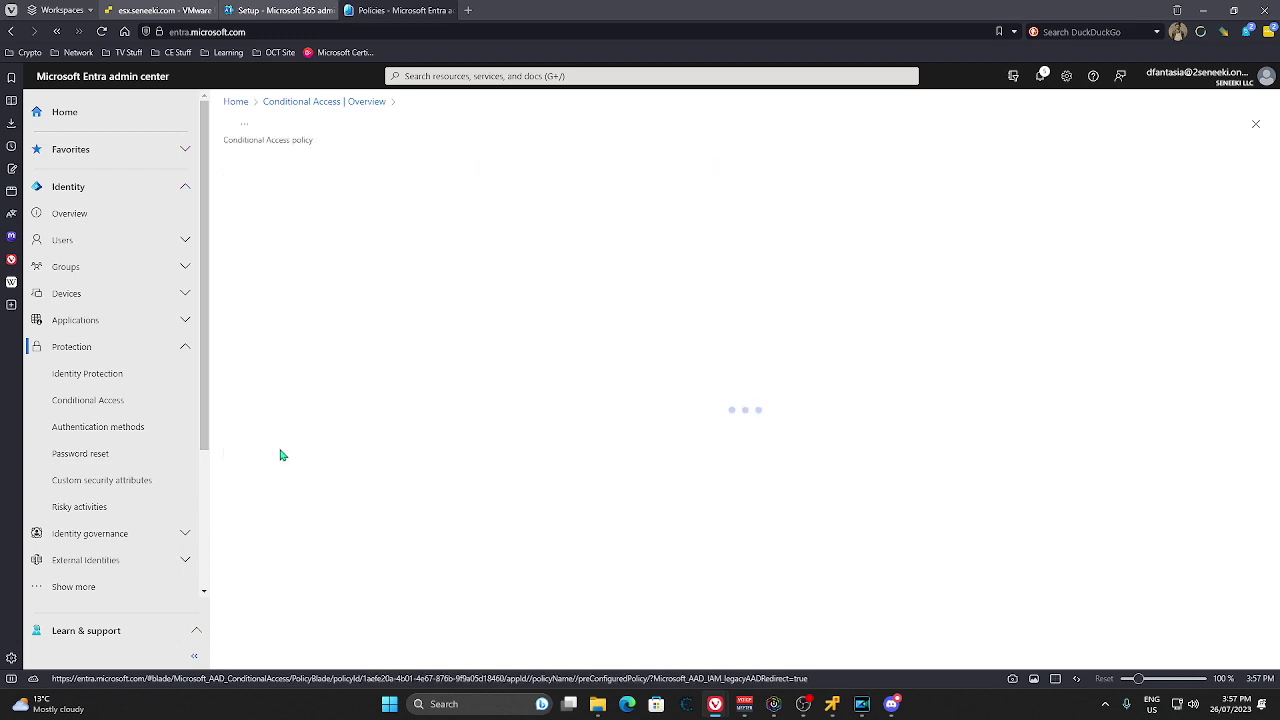
click(288, 539)
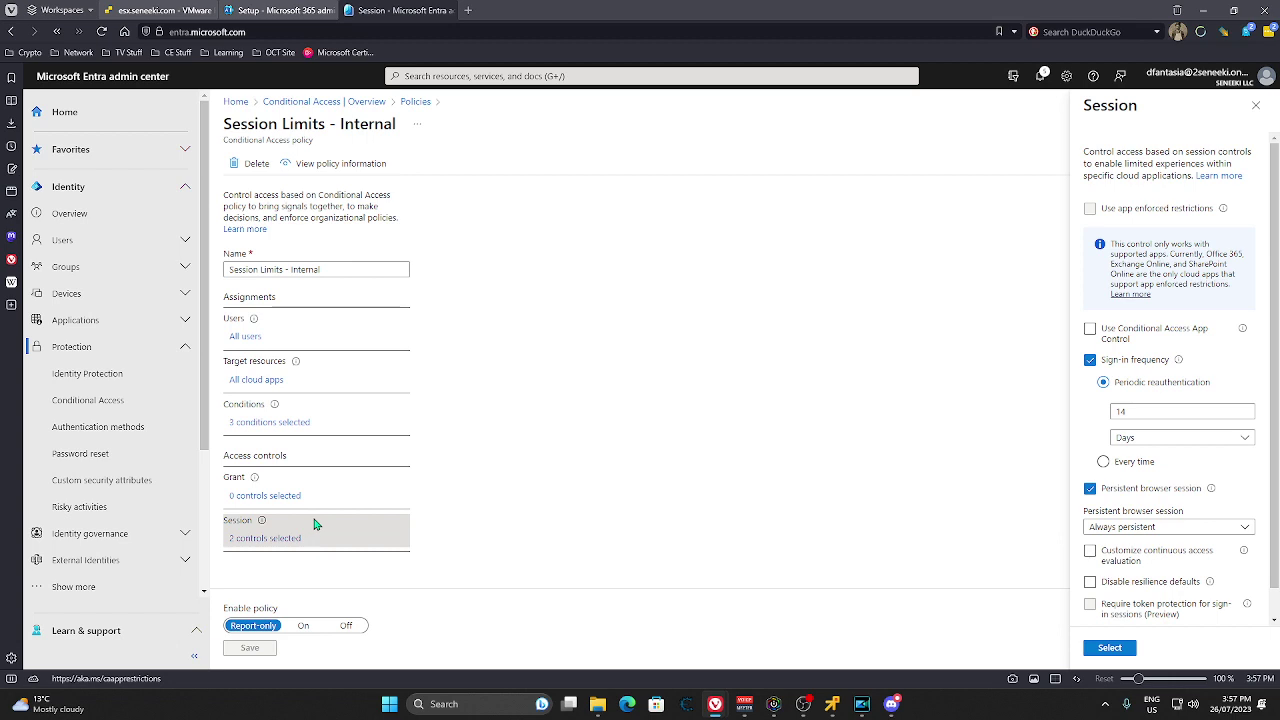
click(277, 424)
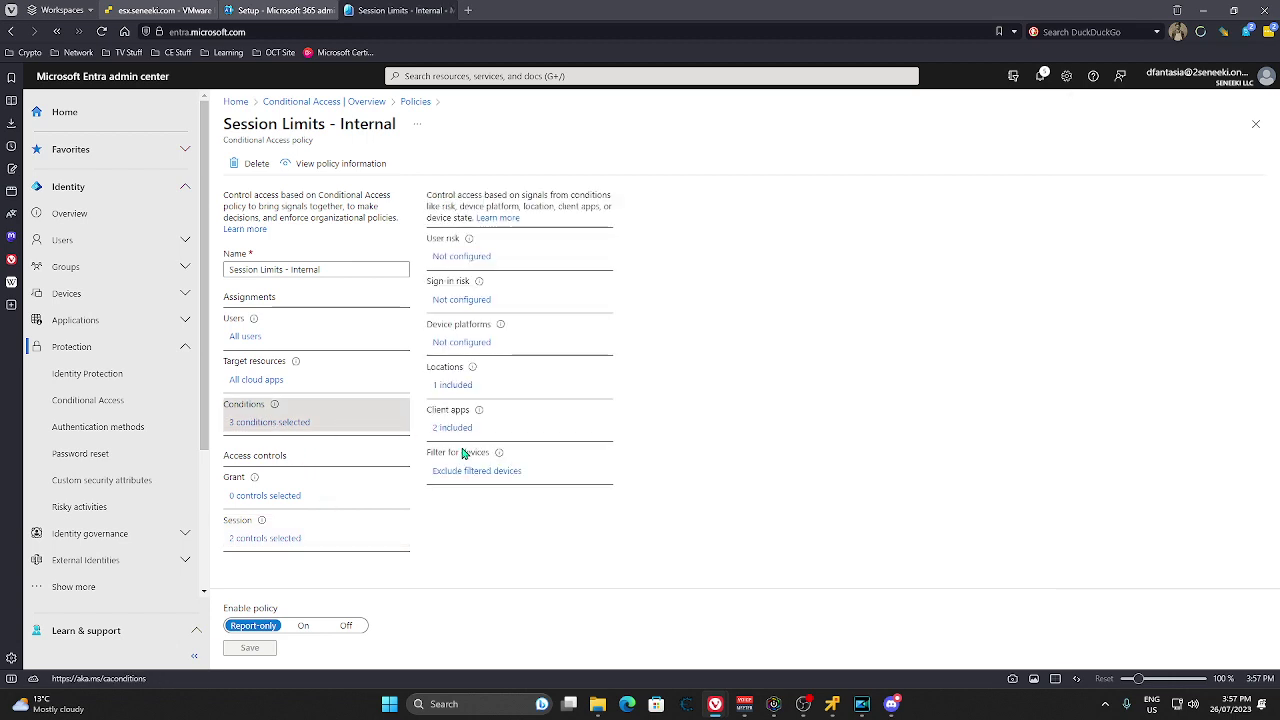
click(476, 471)
click(730, 242)
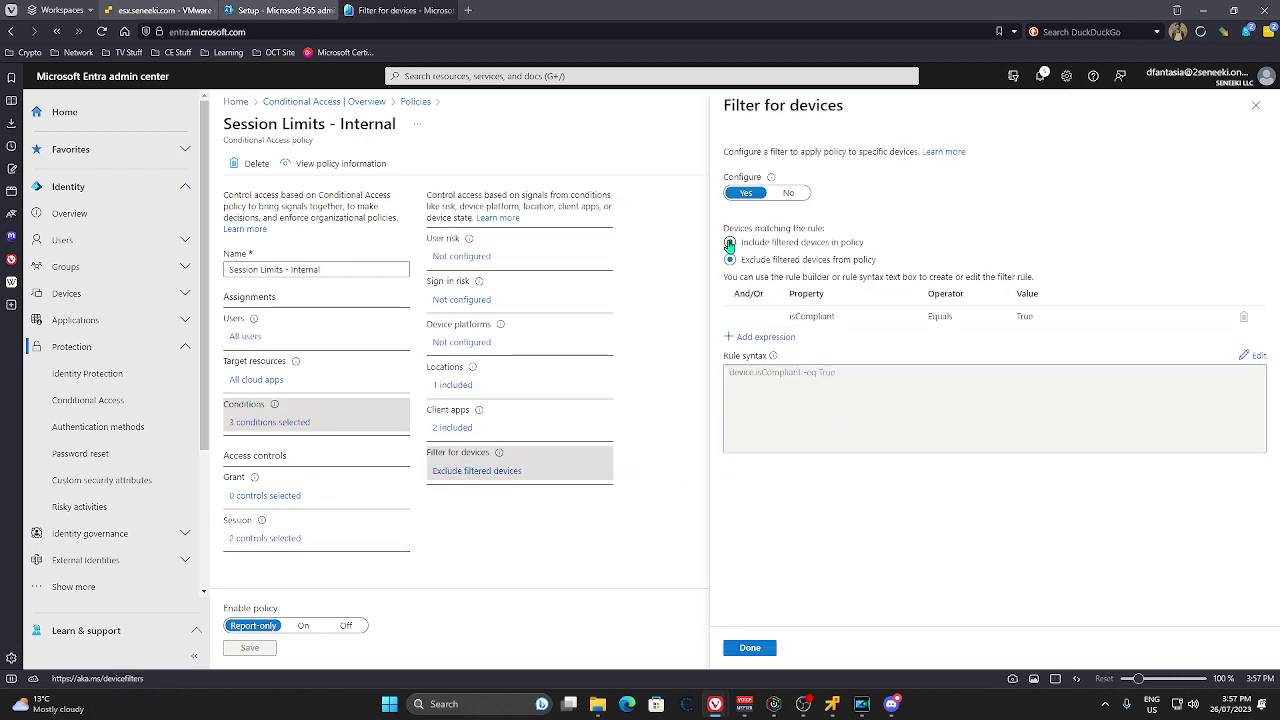
click(750, 648)
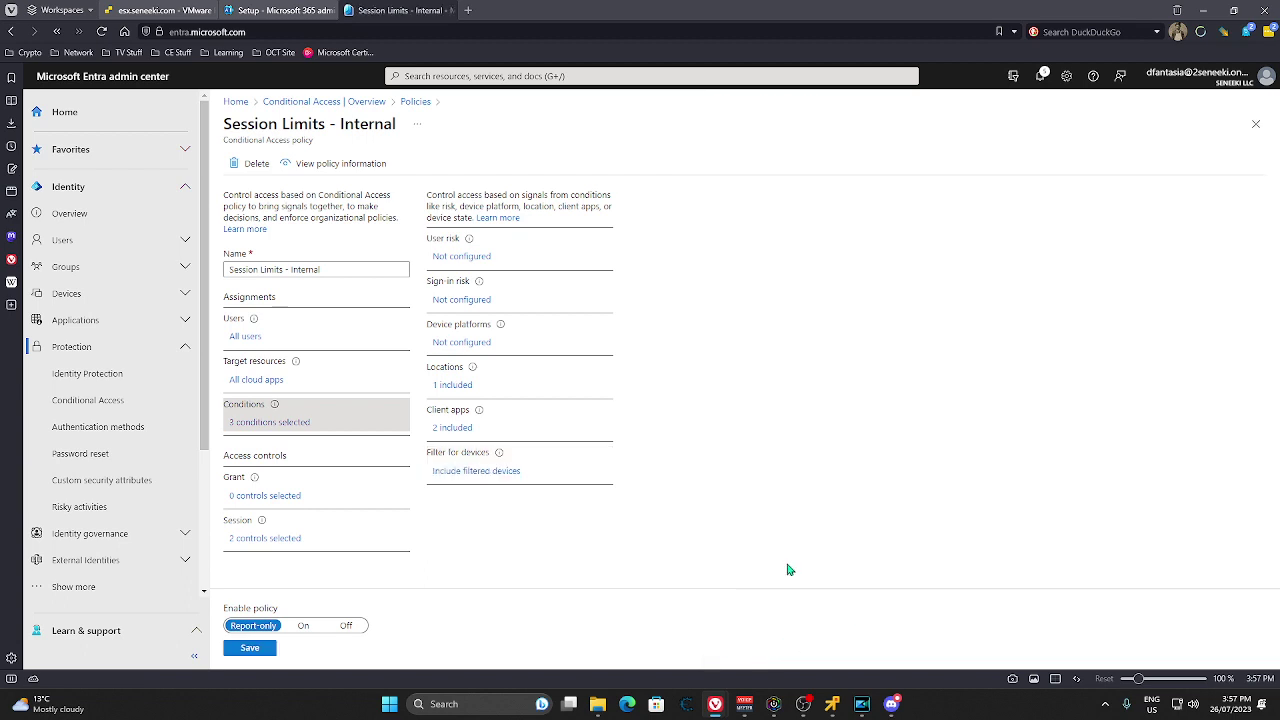
click(488, 476)
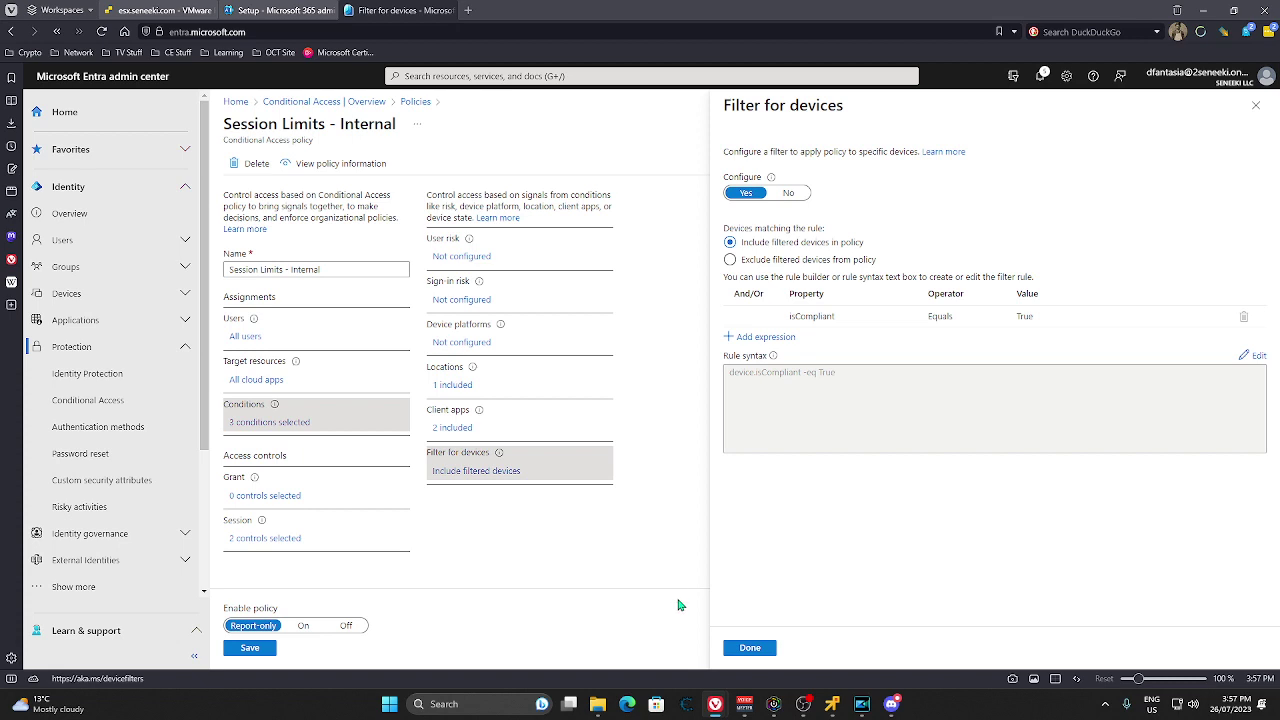
click(770, 648)
click(255, 650)
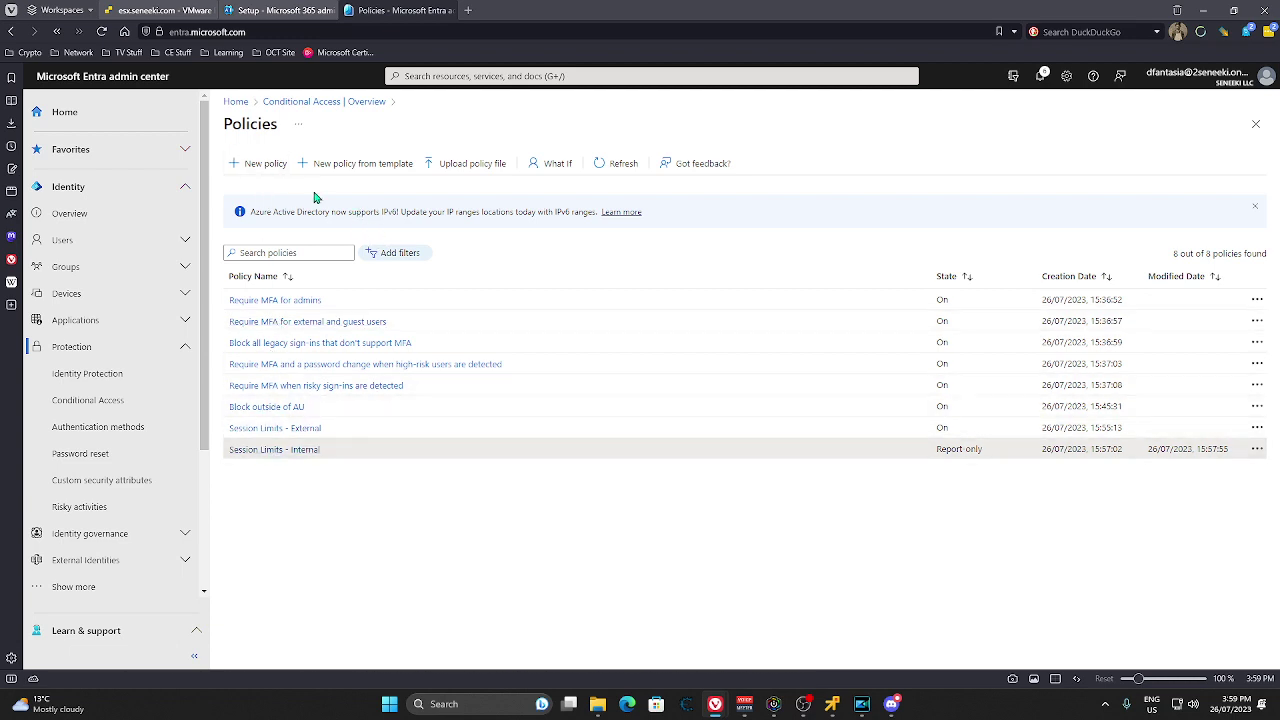
Step: Start a new Conditional Access policy targeting All cloud apps
click(265, 166)
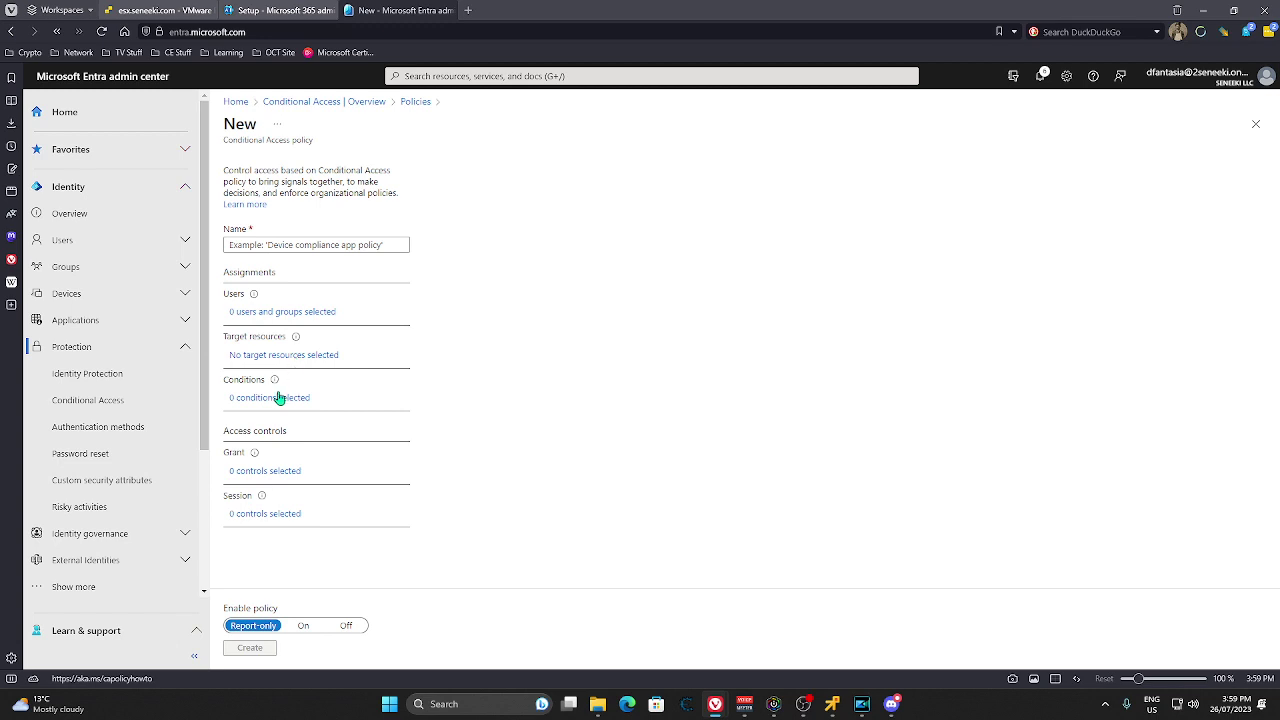
click(289, 313)
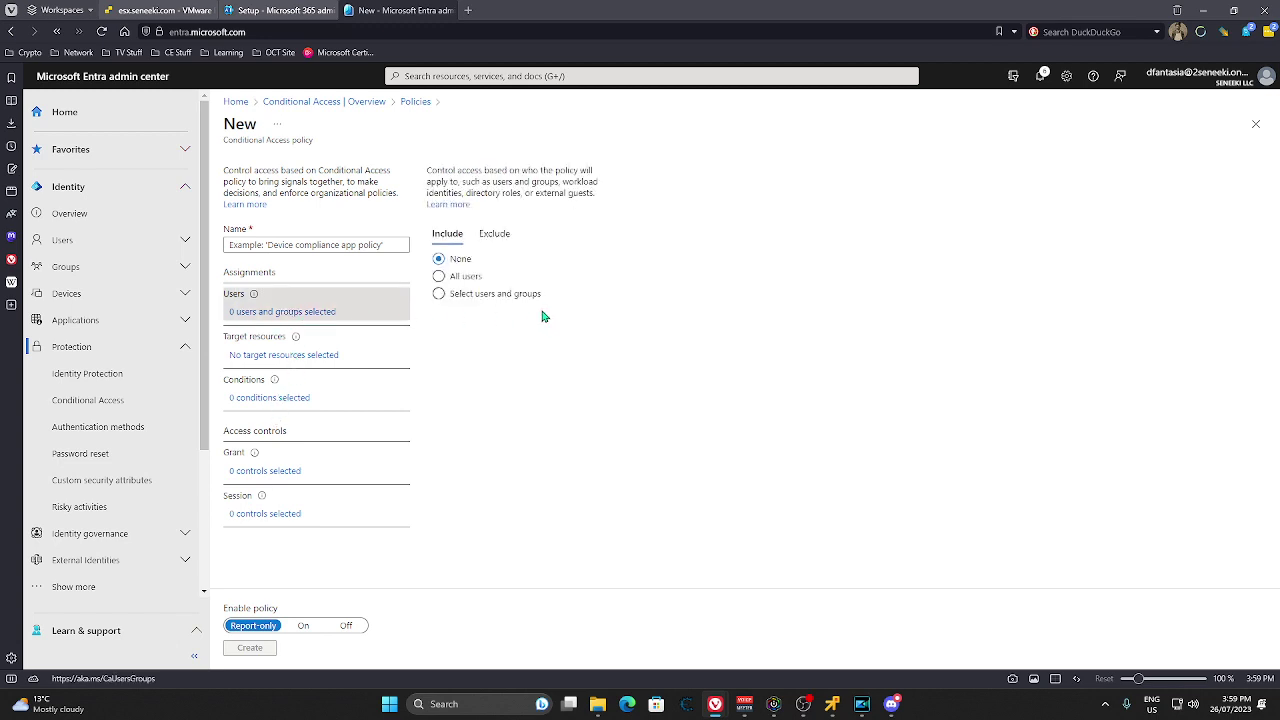
click(493, 238)
click(448, 237)
click(280, 362)
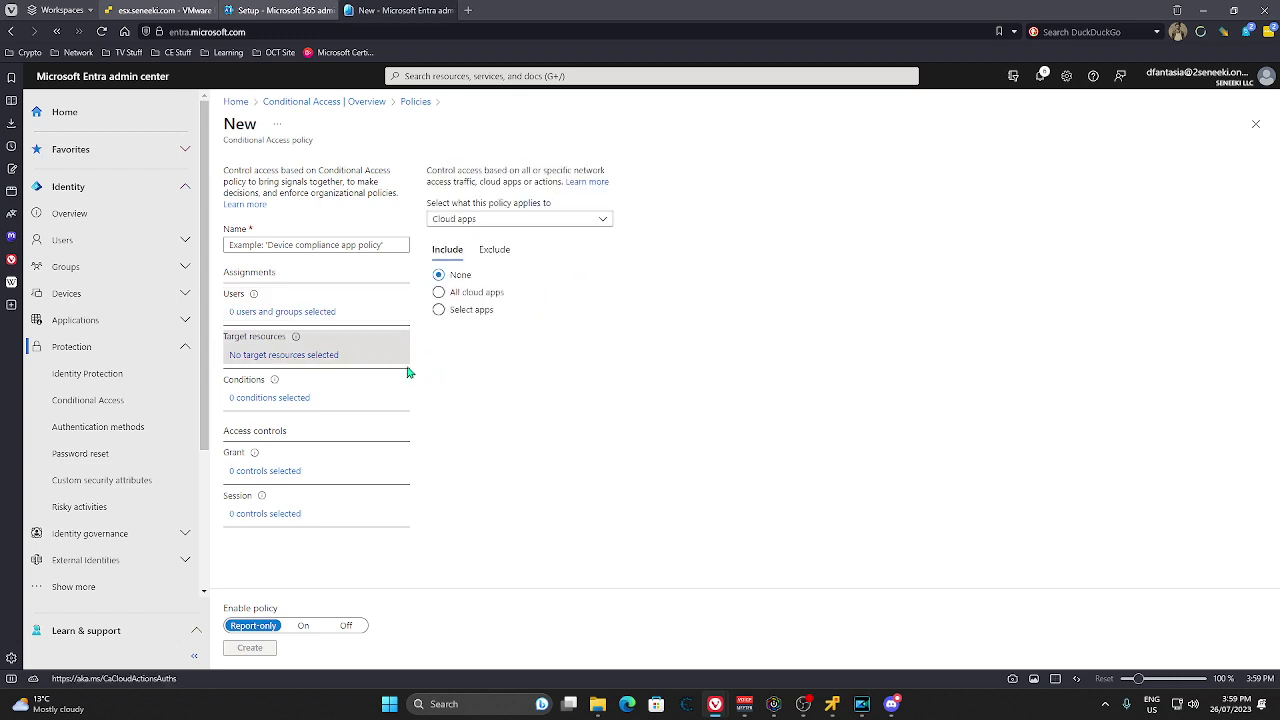
click(456, 294)
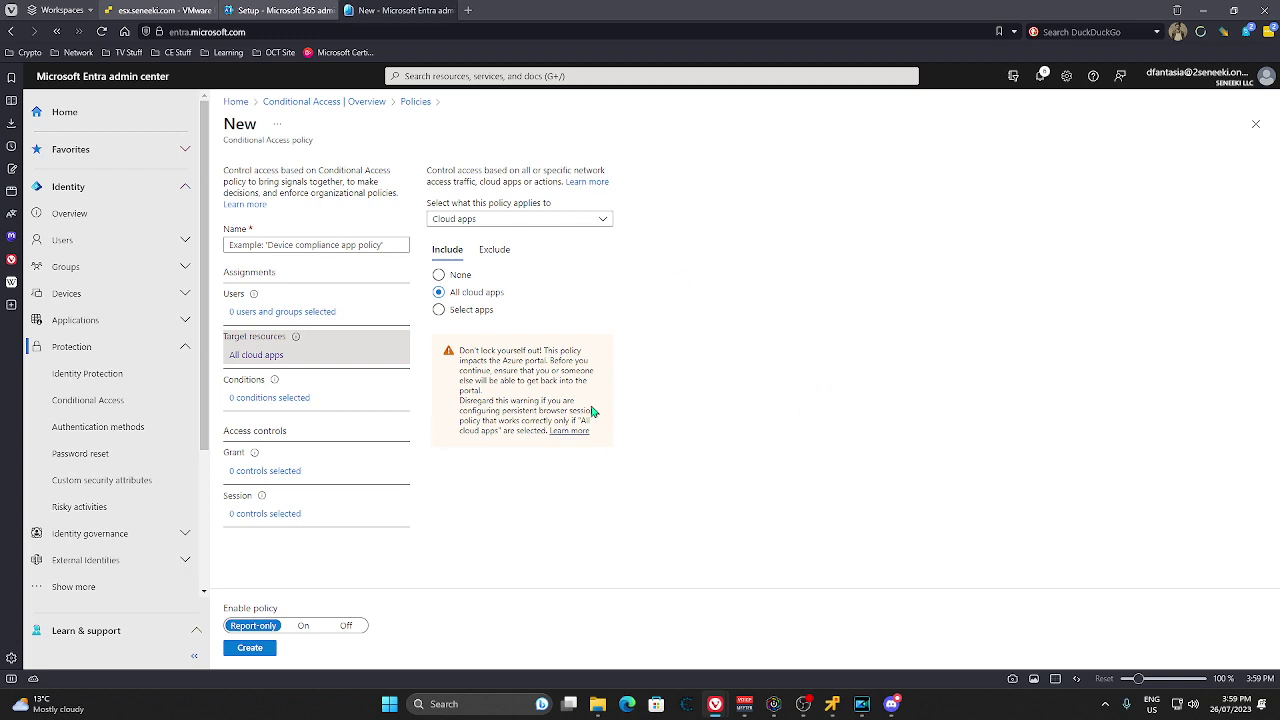
click(495, 250)
click(450, 350)
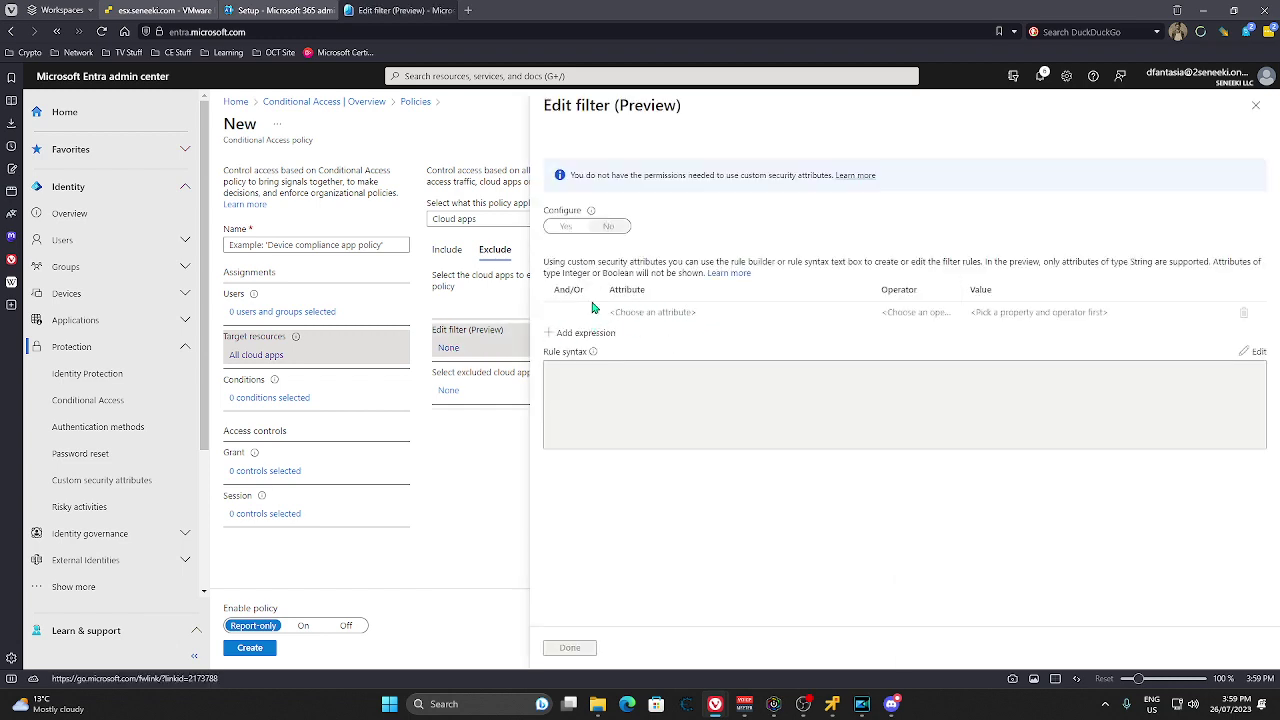
click(1256, 105)
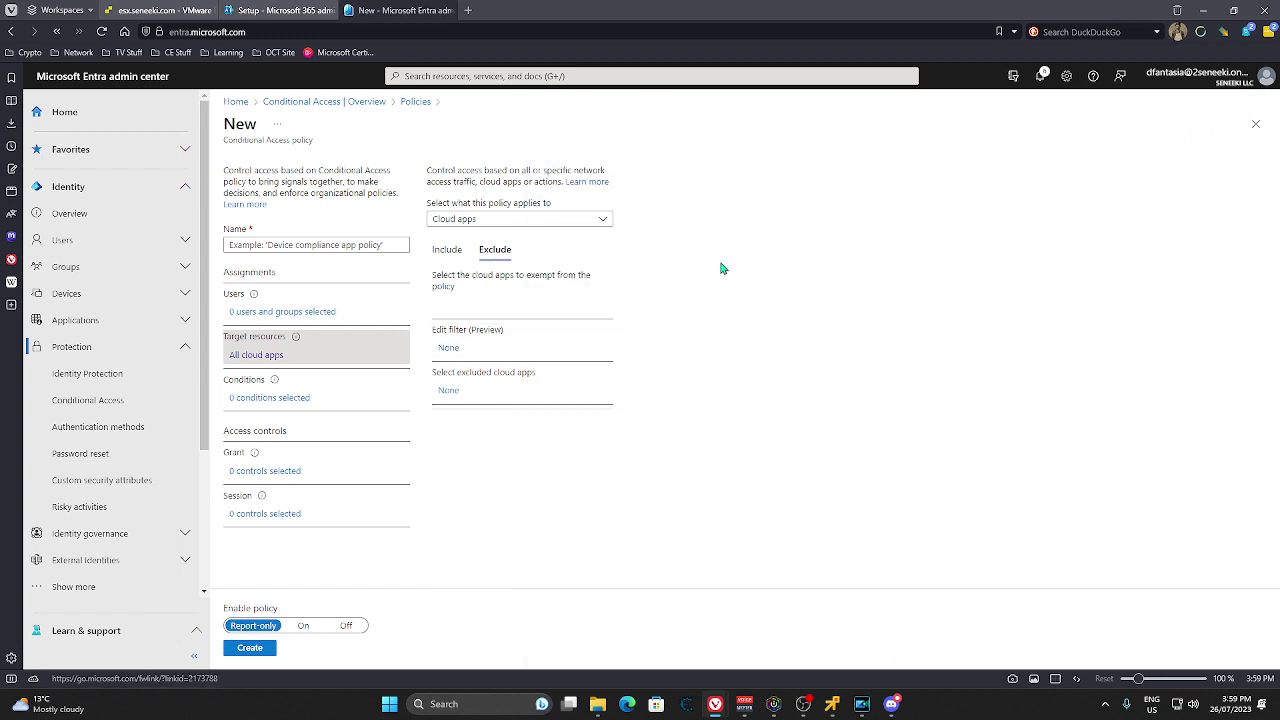
Step: Leave Office 365 unchecked so no cloud apps are excluded, then open Conditions
click(448, 391)
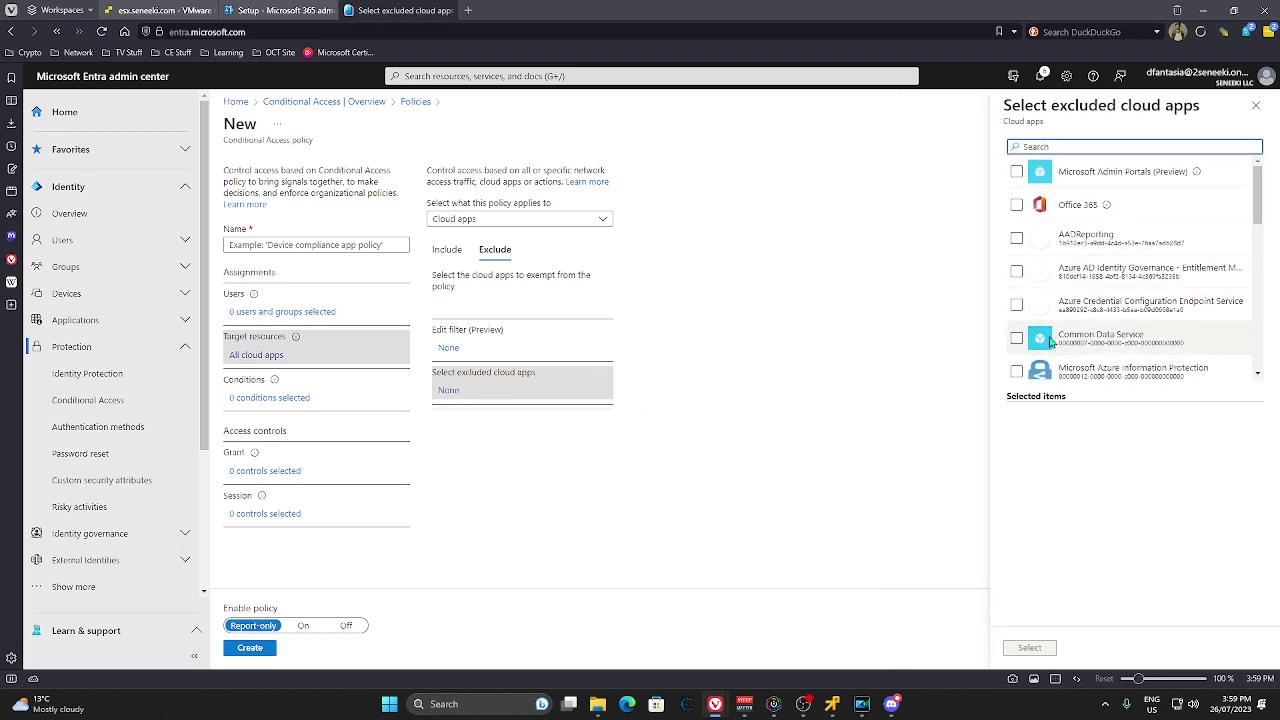
click(1018, 206)
scroll(1094, 336, down, 5)
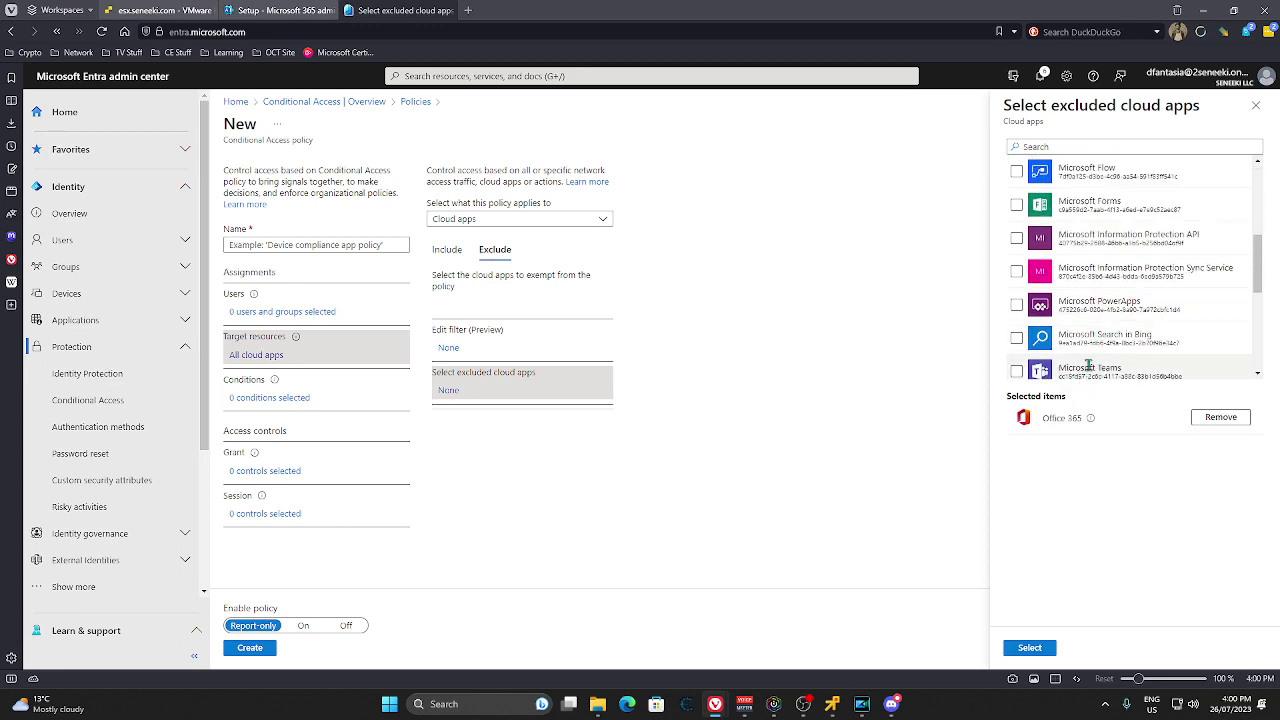
scroll(1094, 336, down, 1)
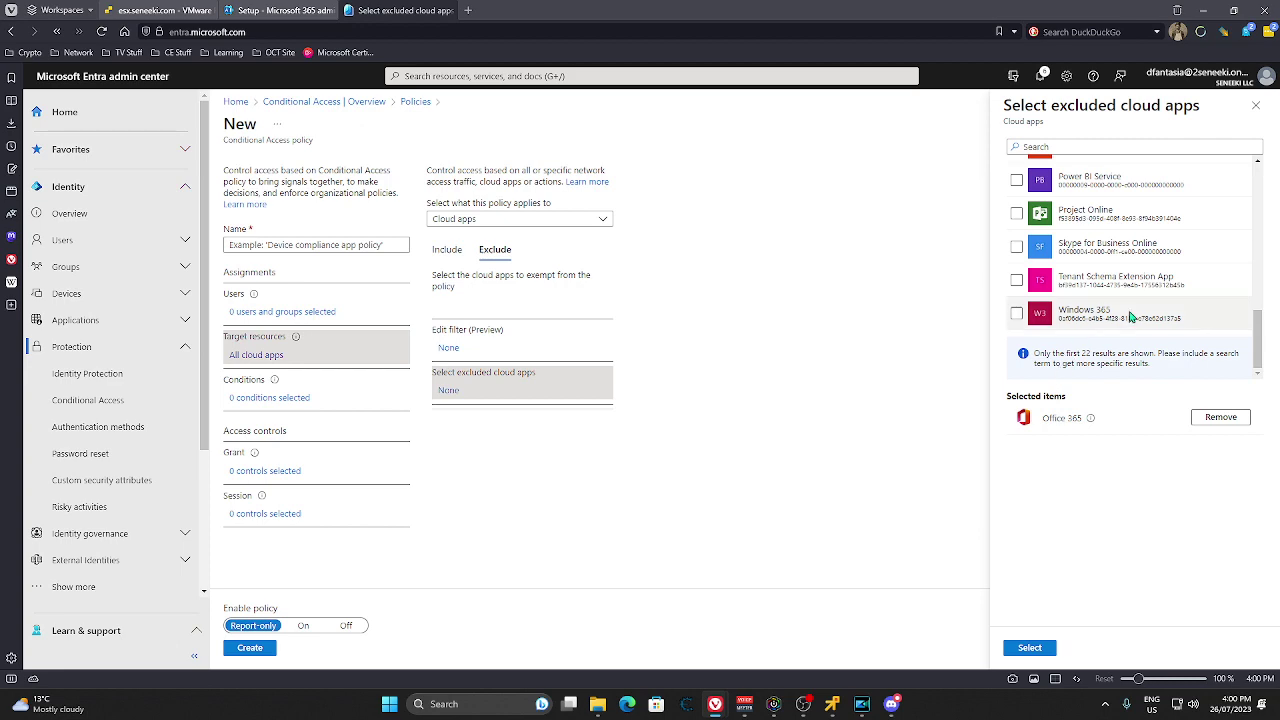
scroll(1128, 312, up, 3)
scroll(1128, 312, up, 5)
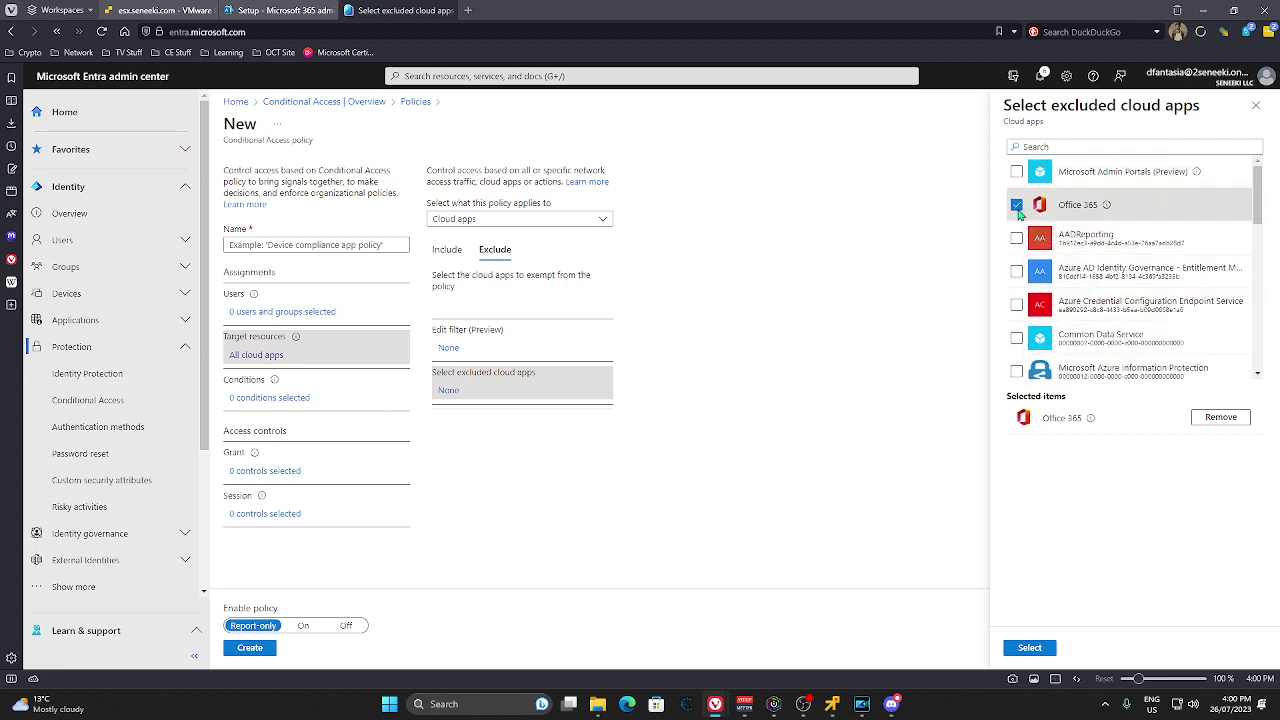
click(1017, 204)
scroll(1090, 280, down, 2)
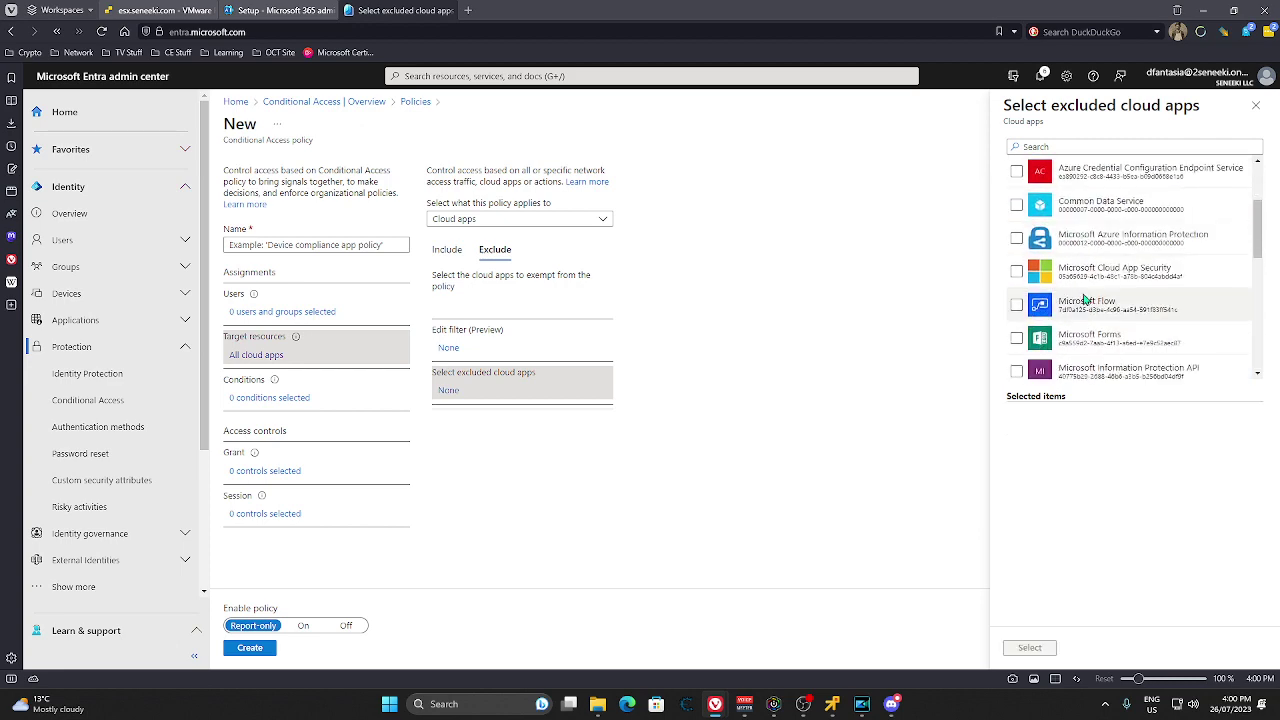
click(1256, 105)
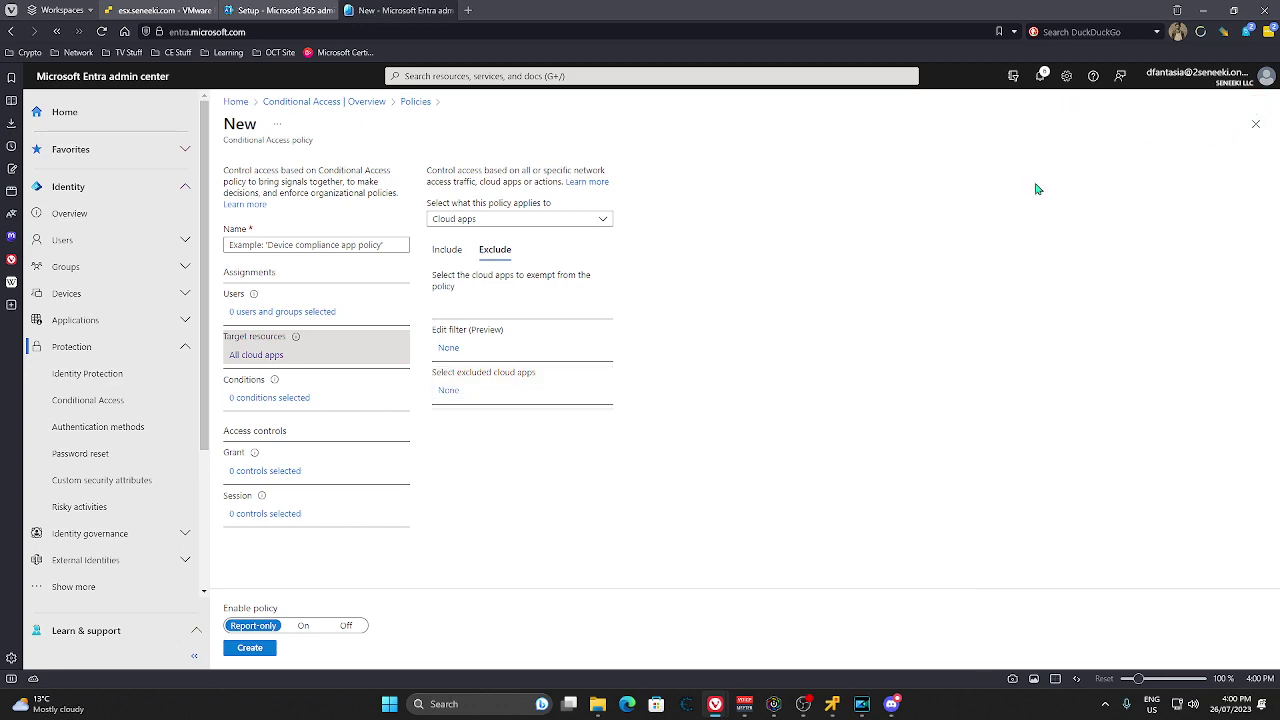
click(275, 399)
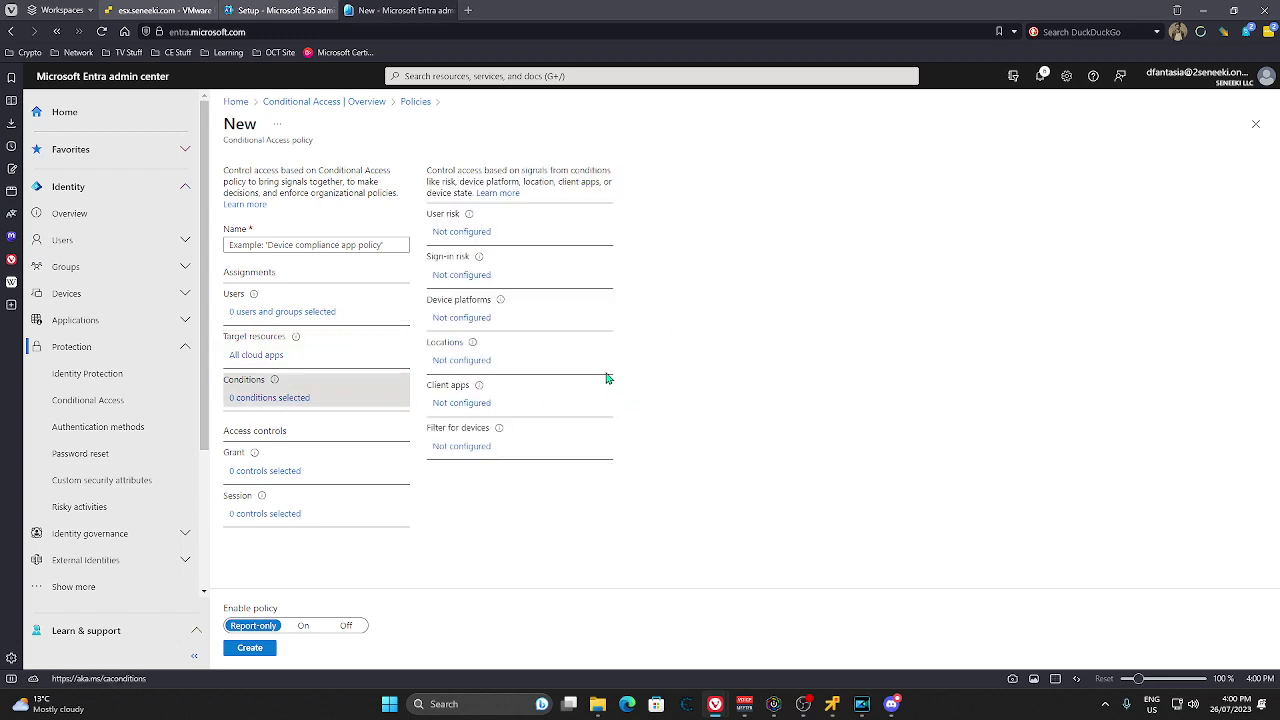
Step: Discard the user risk edits and name the policy 'Apple not allowed'
click(463, 232)
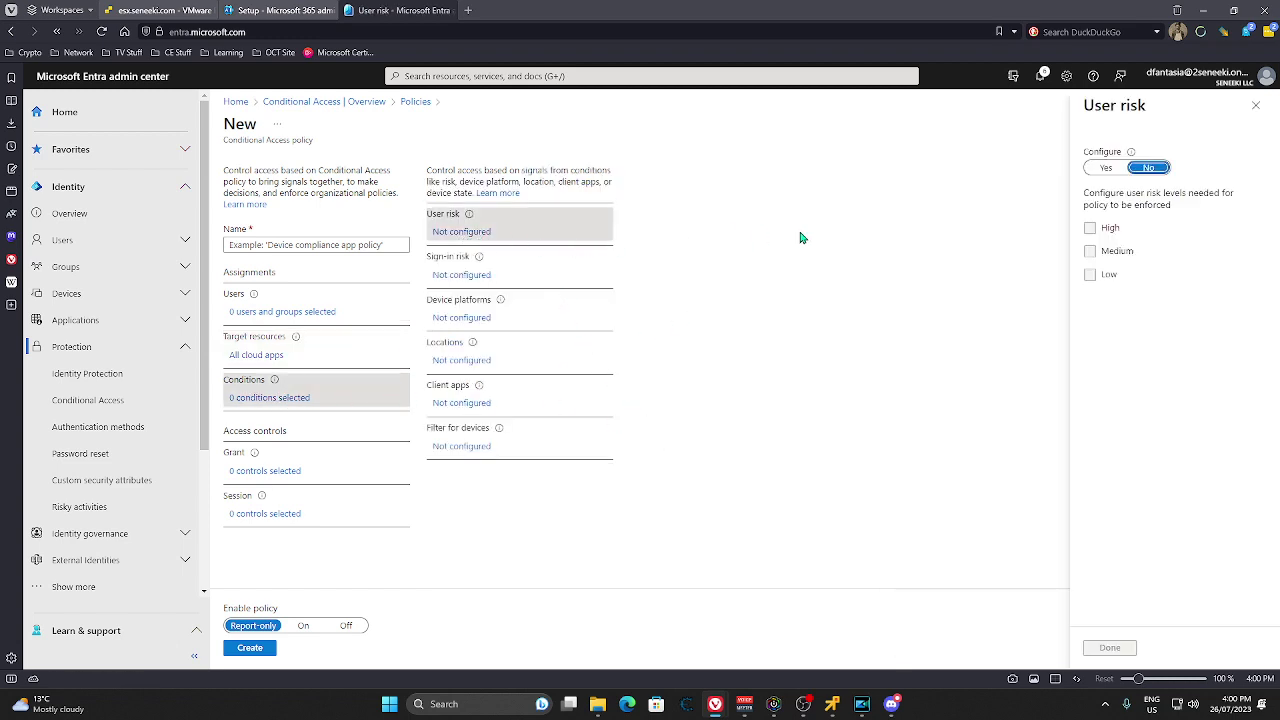
click(1105, 167)
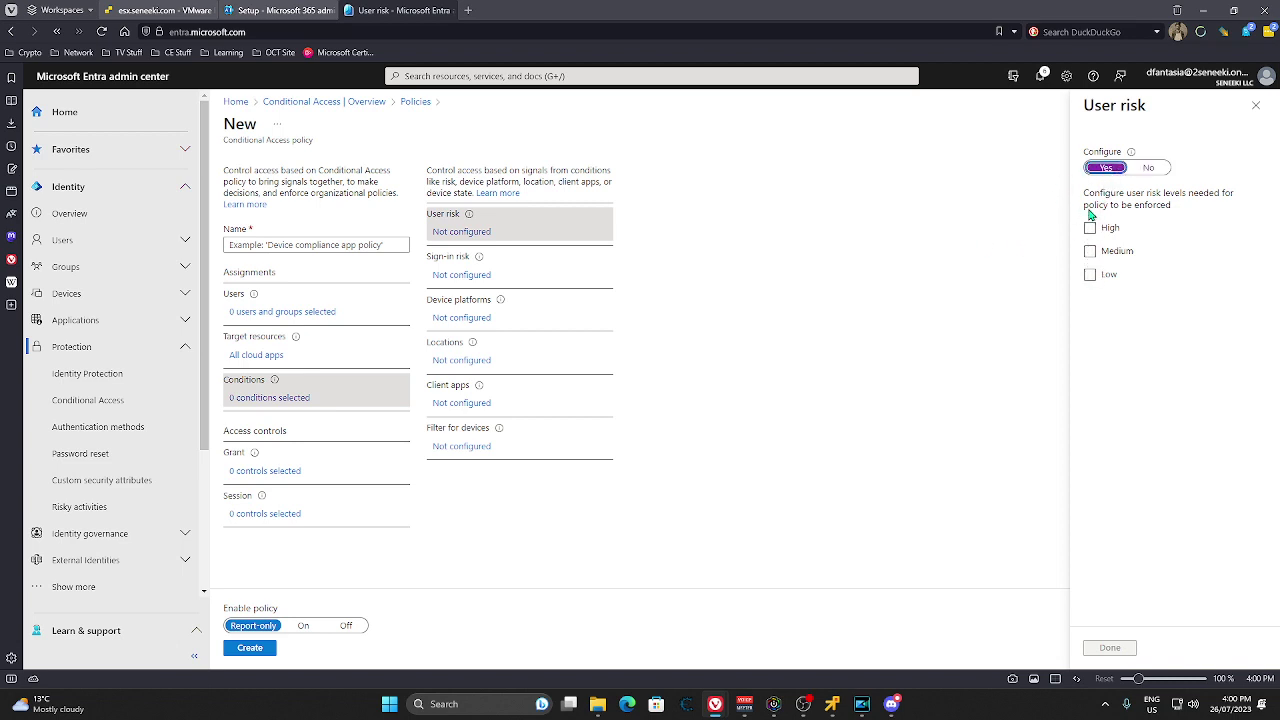
click(462, 274)
click(548, 142)
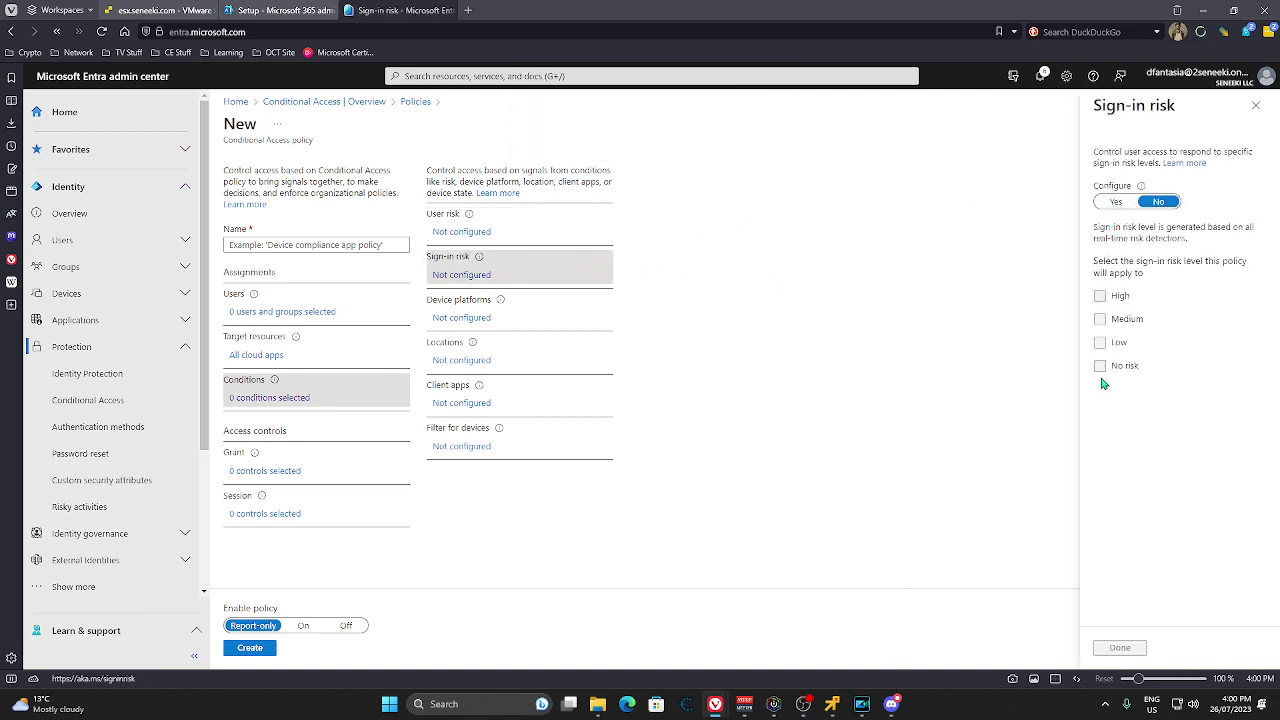
click(480, 316)
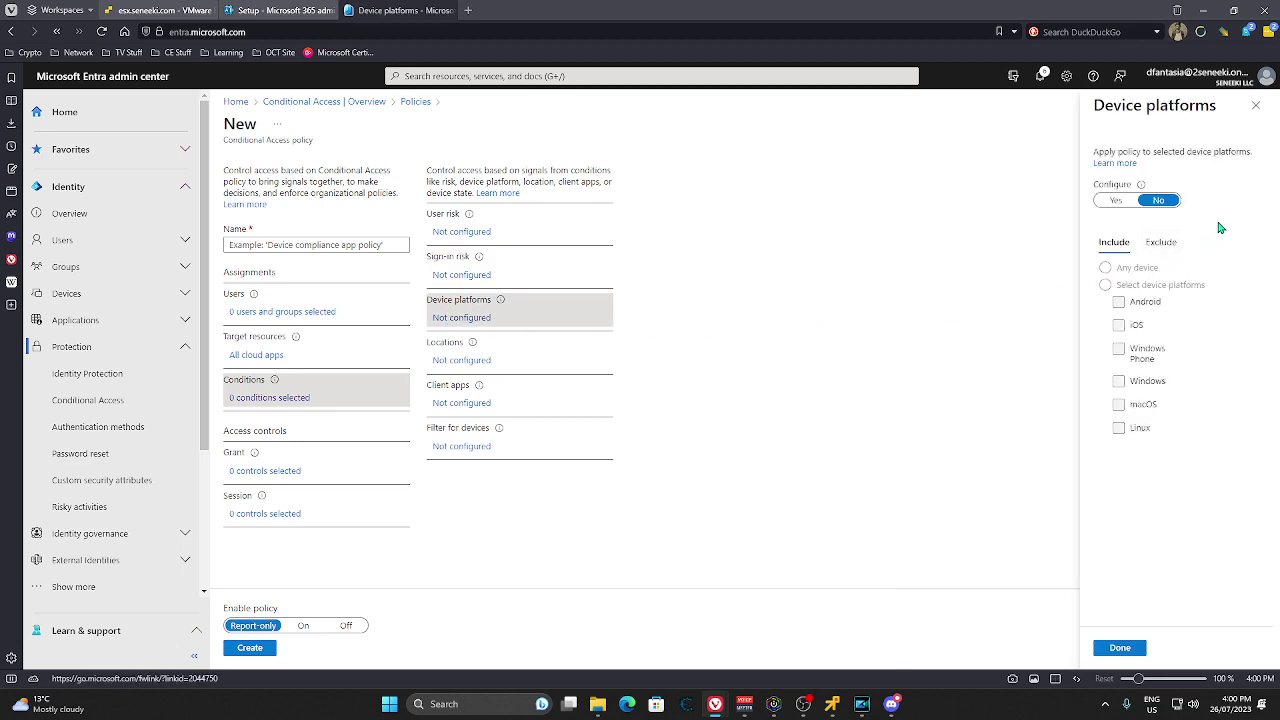
click(366, 247)
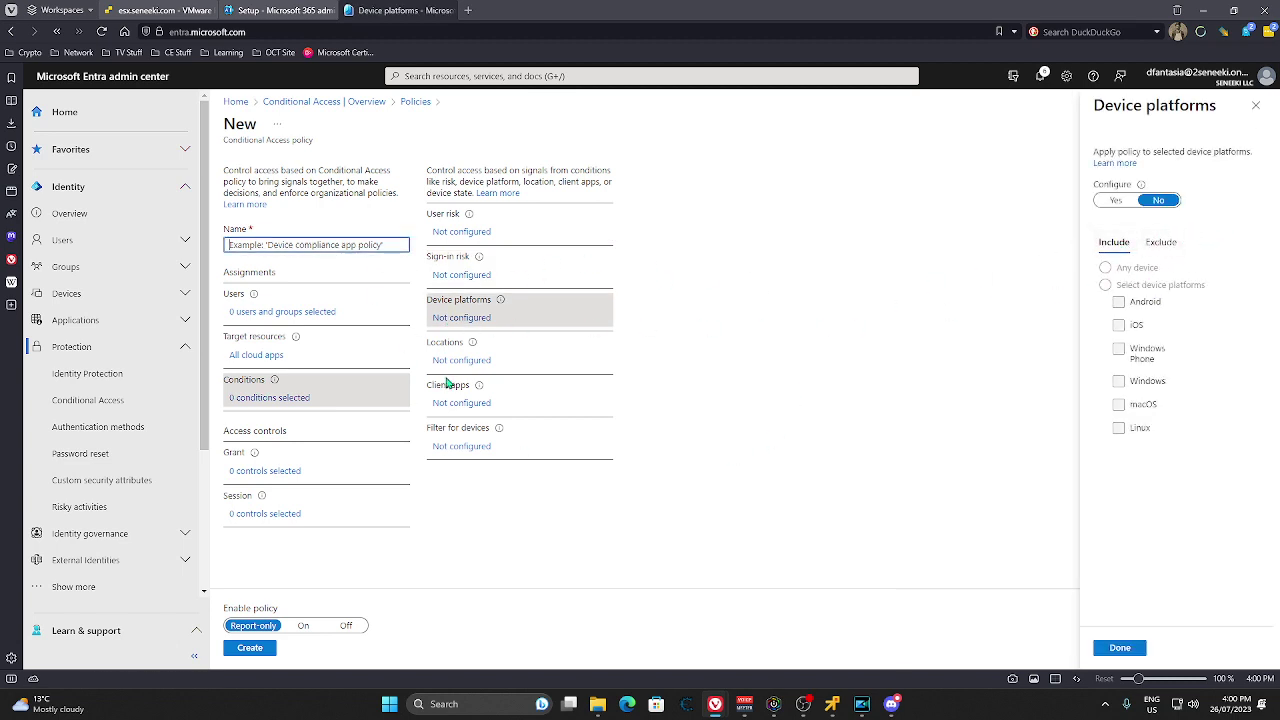
text(Apple not allowed)
Step: Set the Device platforms condition to include iOS and macOS
click(1114, 205)
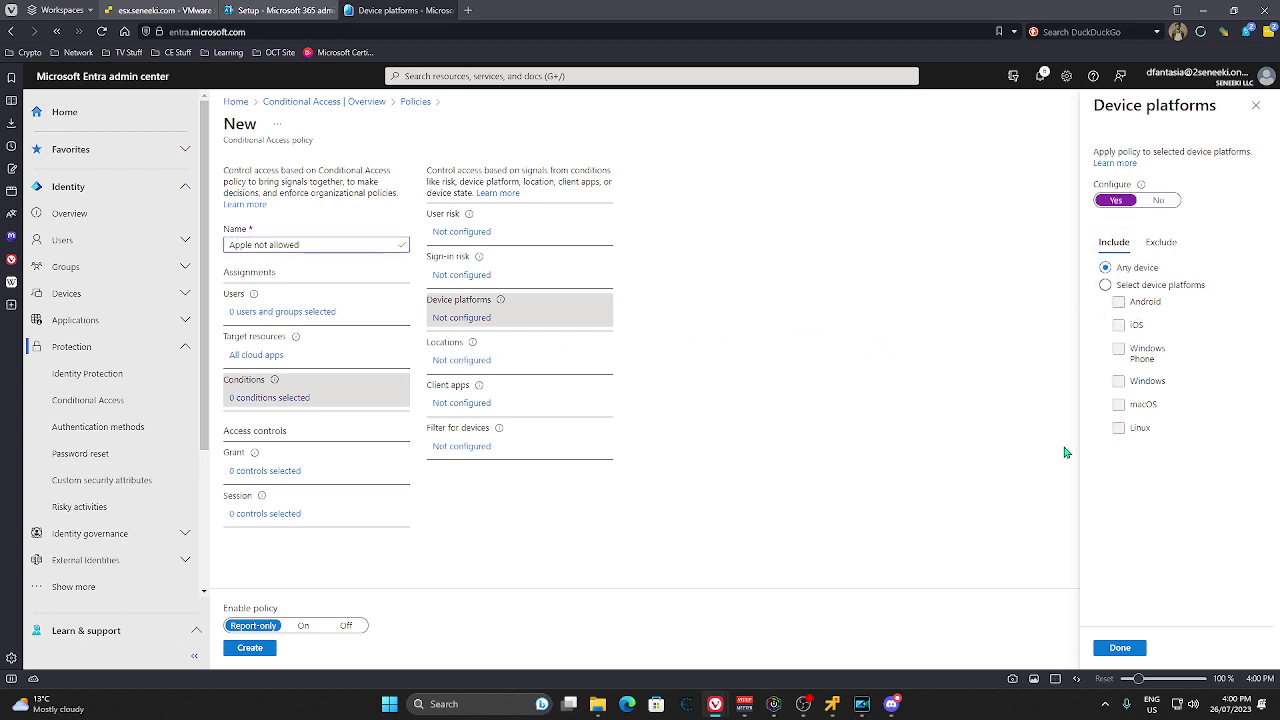
click(1105, 285)
click(1118, 326)
click(1118, 405)
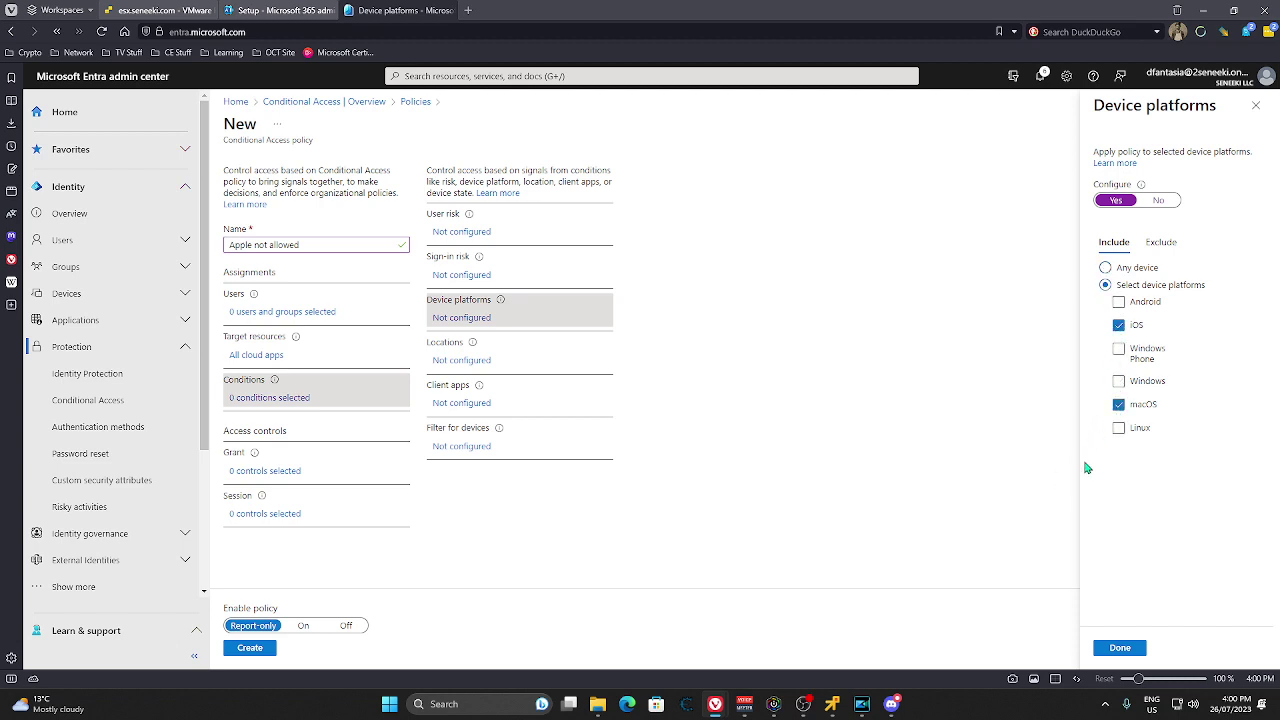
click(1121, 647)
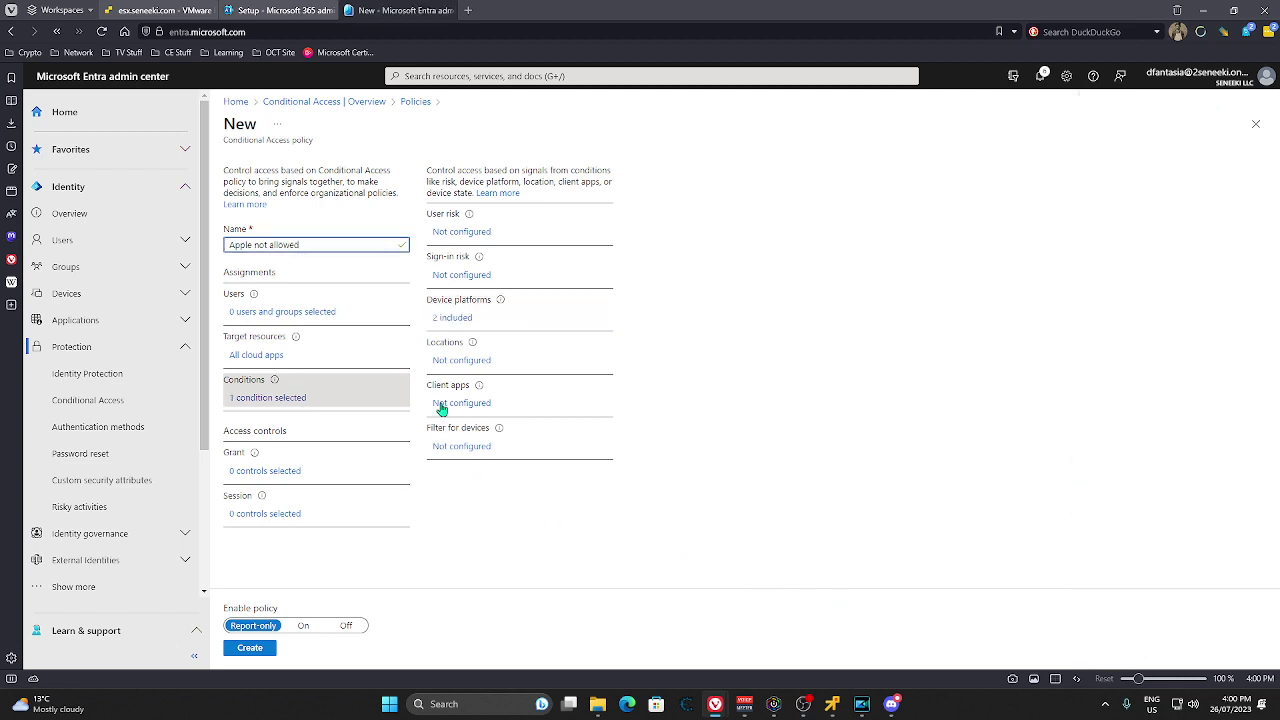
Step: Set Grant to Block access and create the policy
click(276, 472)
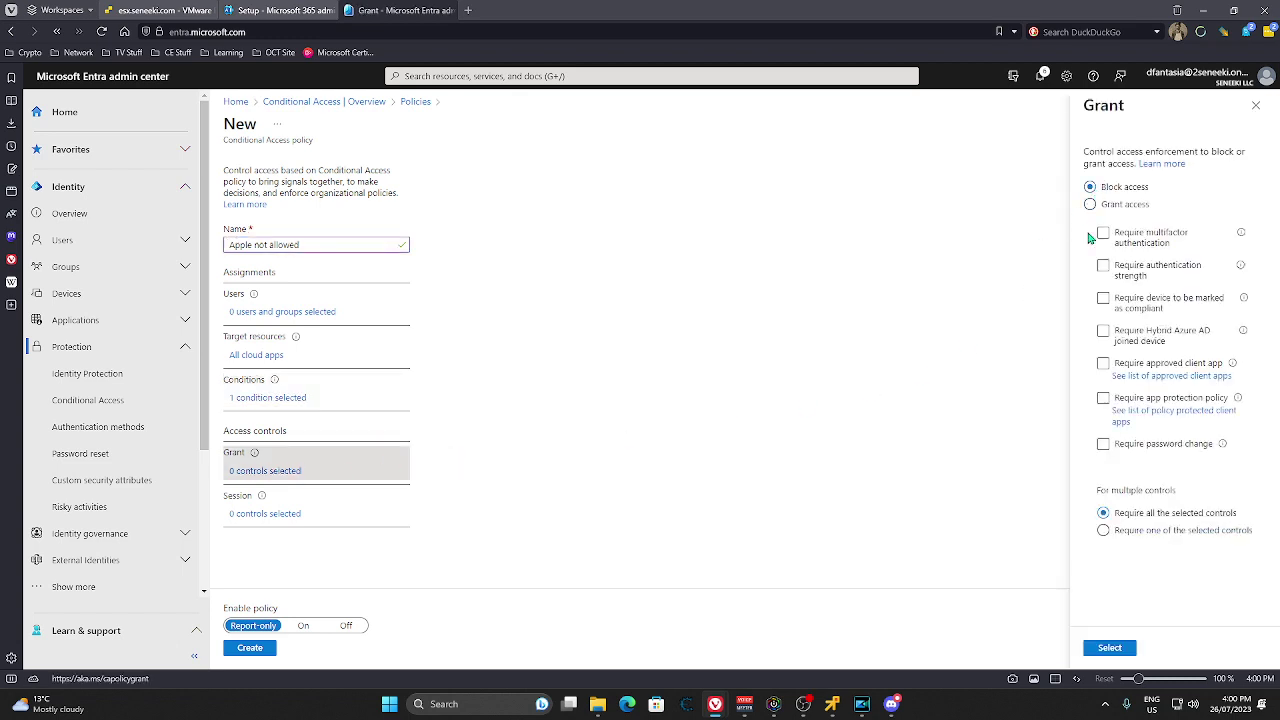
click(1110, 648)
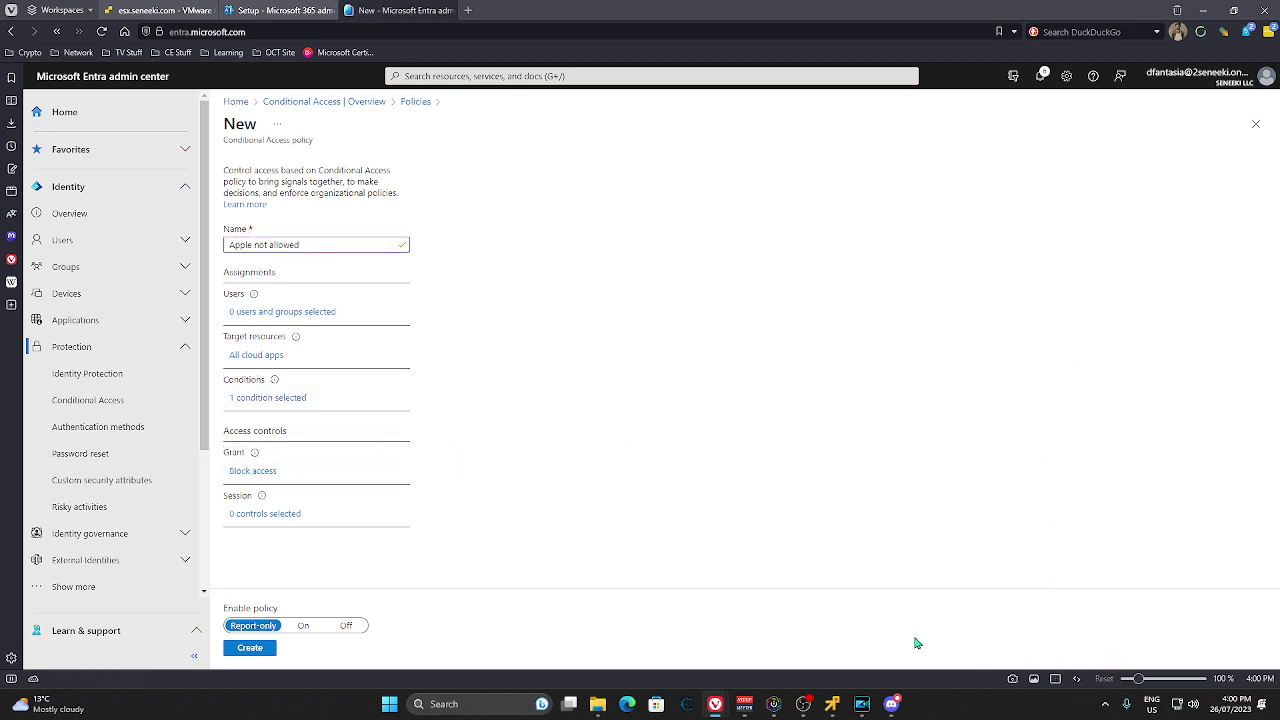
click(265, 649)
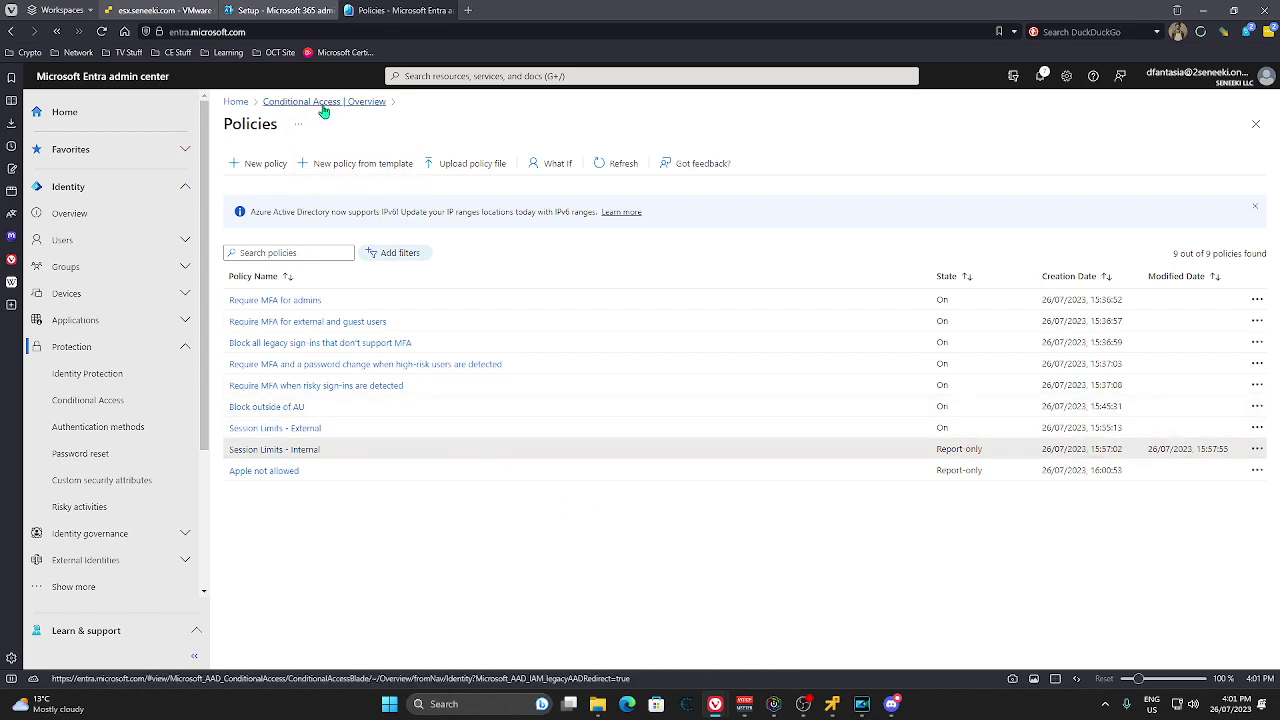
Step: Go to Protection > Authentication methods to review which sign-in methods are enabled
scroll(117, 470, down, 2)
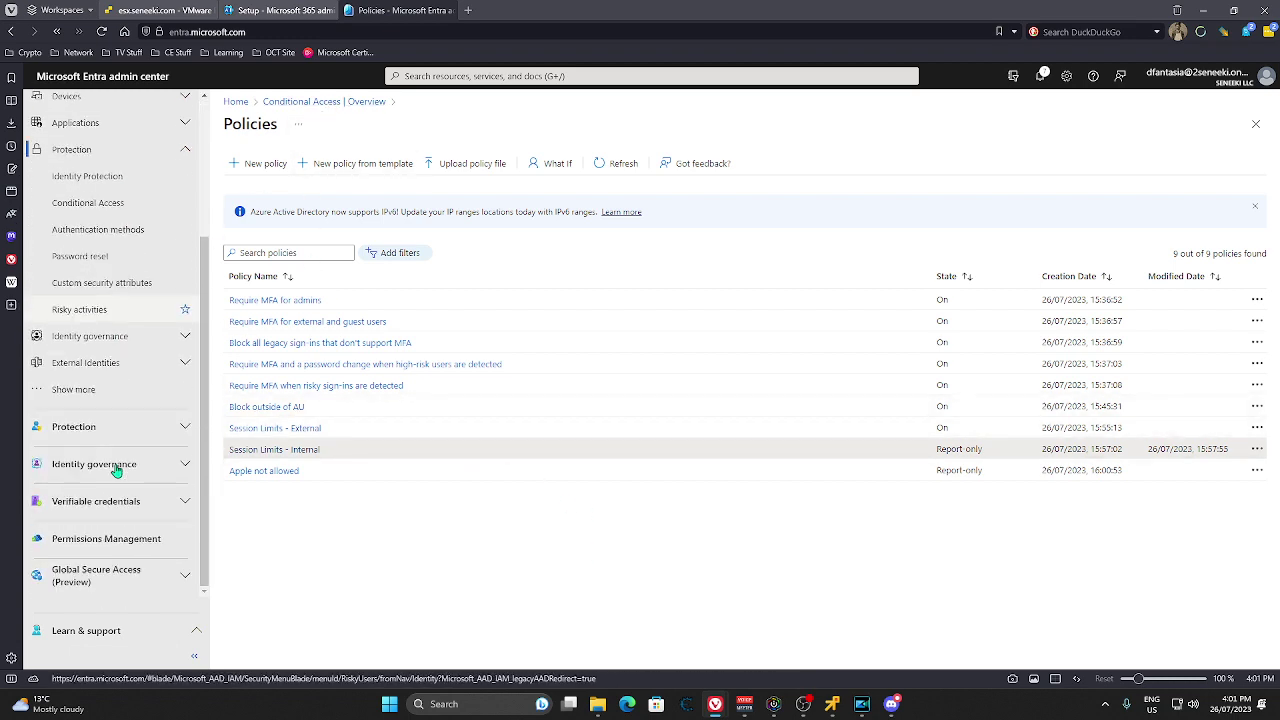
click(128, 345)
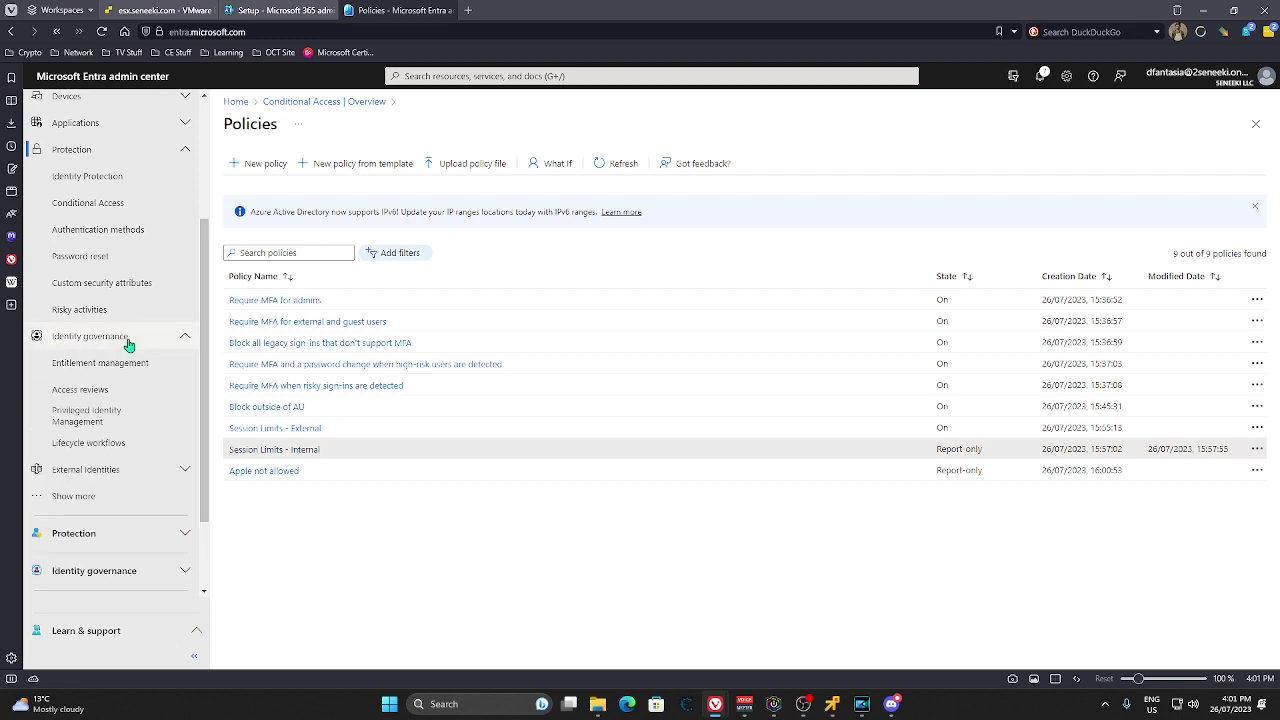
scroll(128, 334, up, 1)
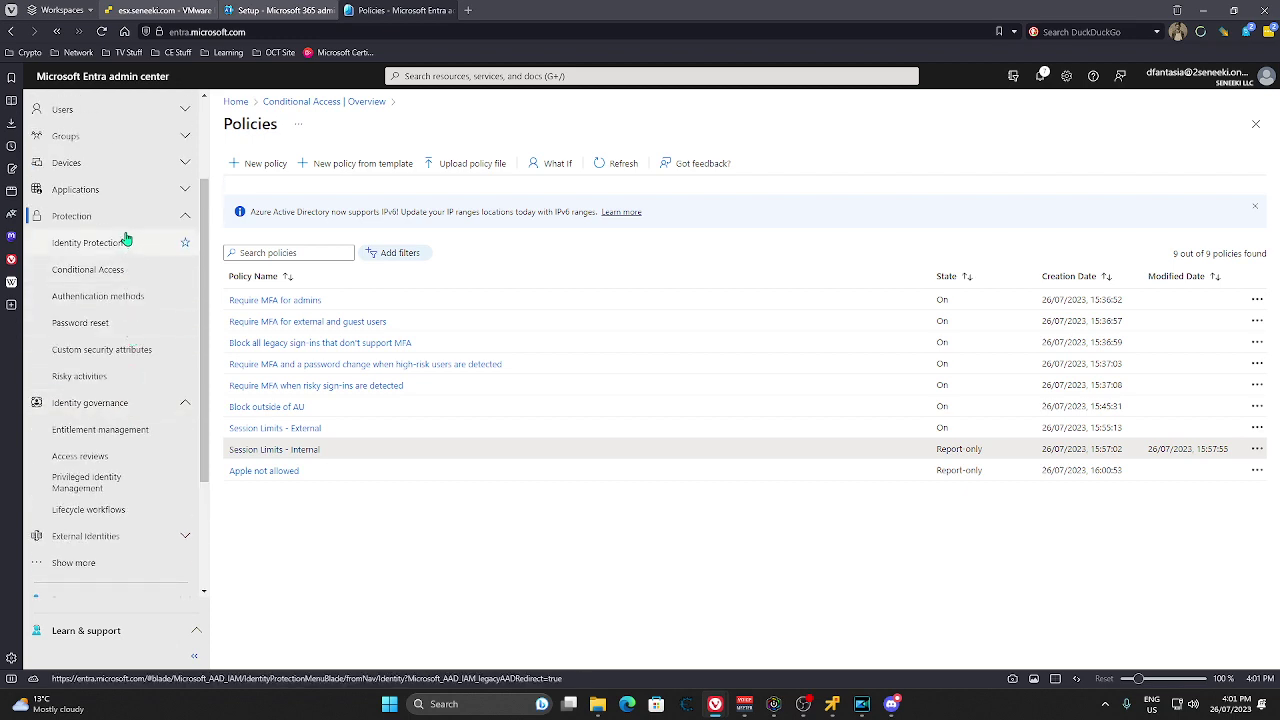
click(128, 297)
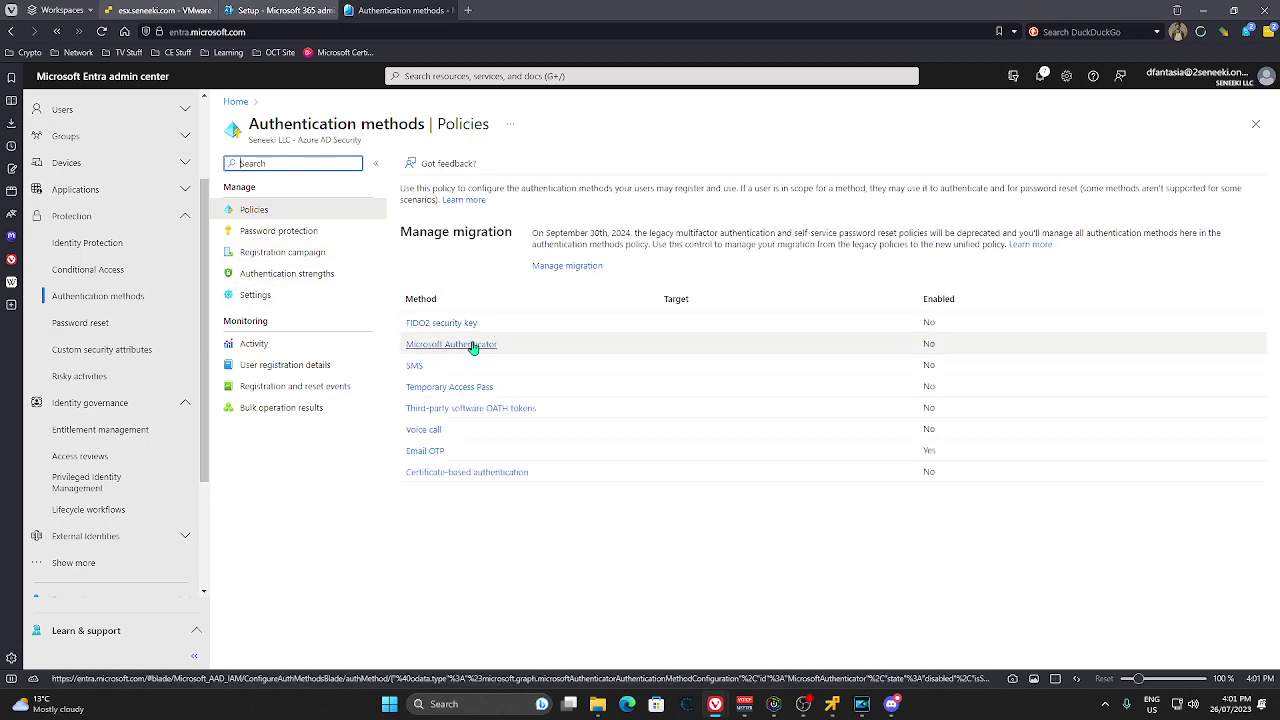
Step: Enable Microsoft Authenticator for All users in Any authentication mode and view its Configure settings
click(472, 346)
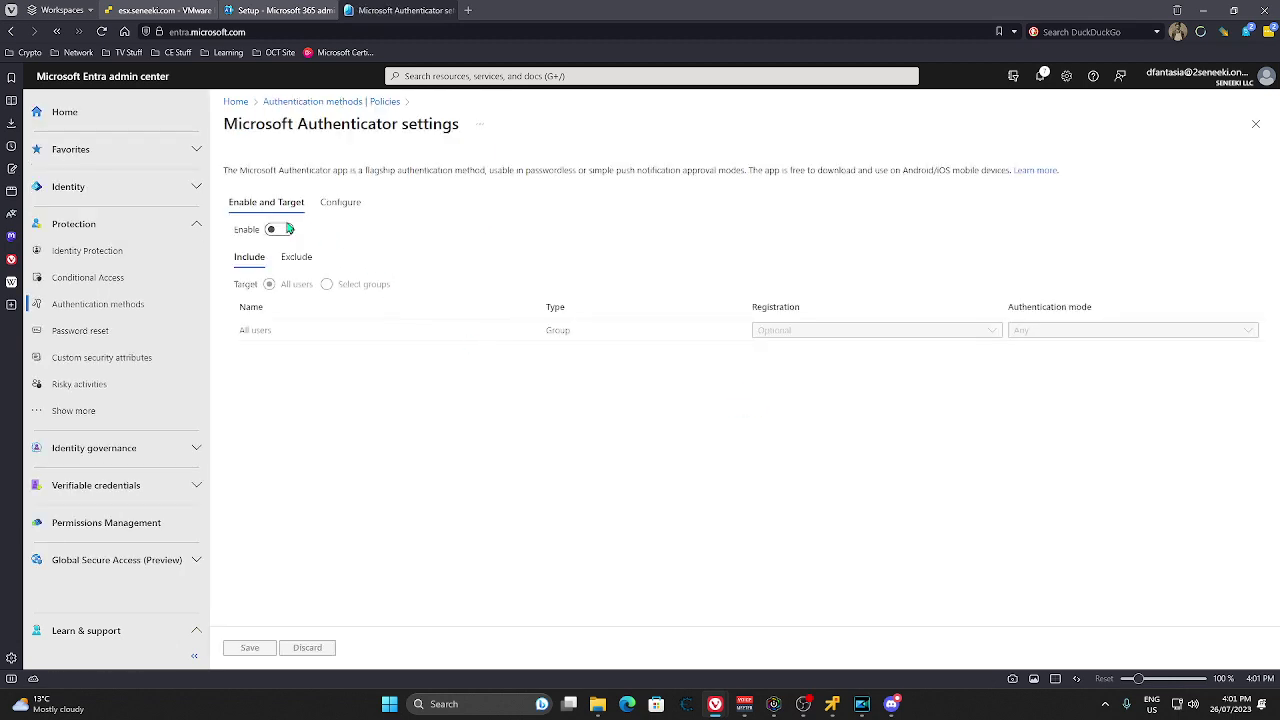
click(279, 230)
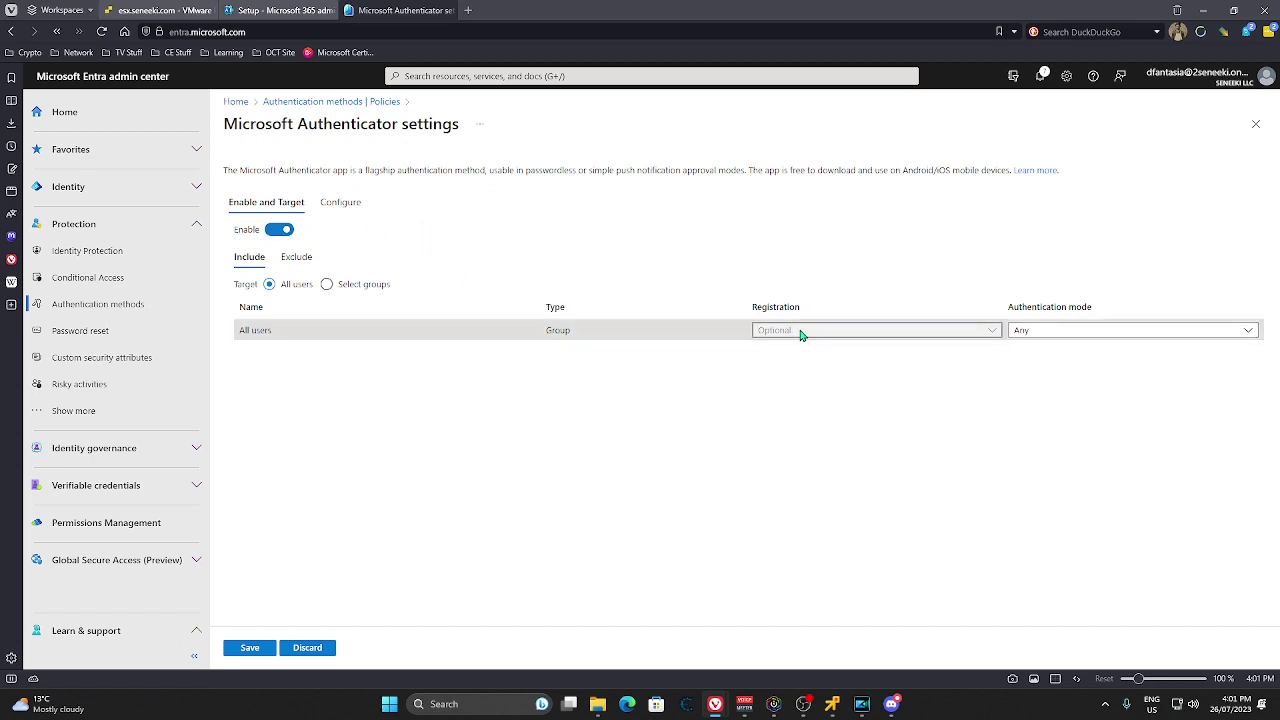
click(1040, 331)
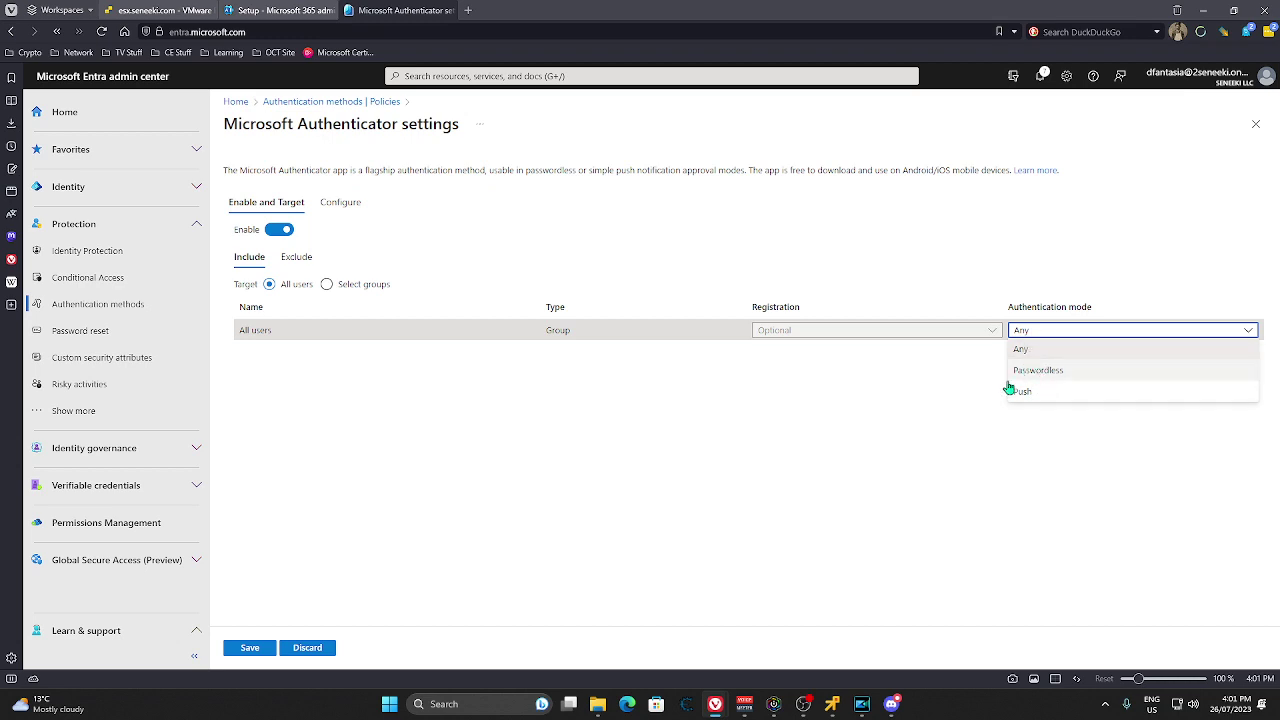
click(390, 360)
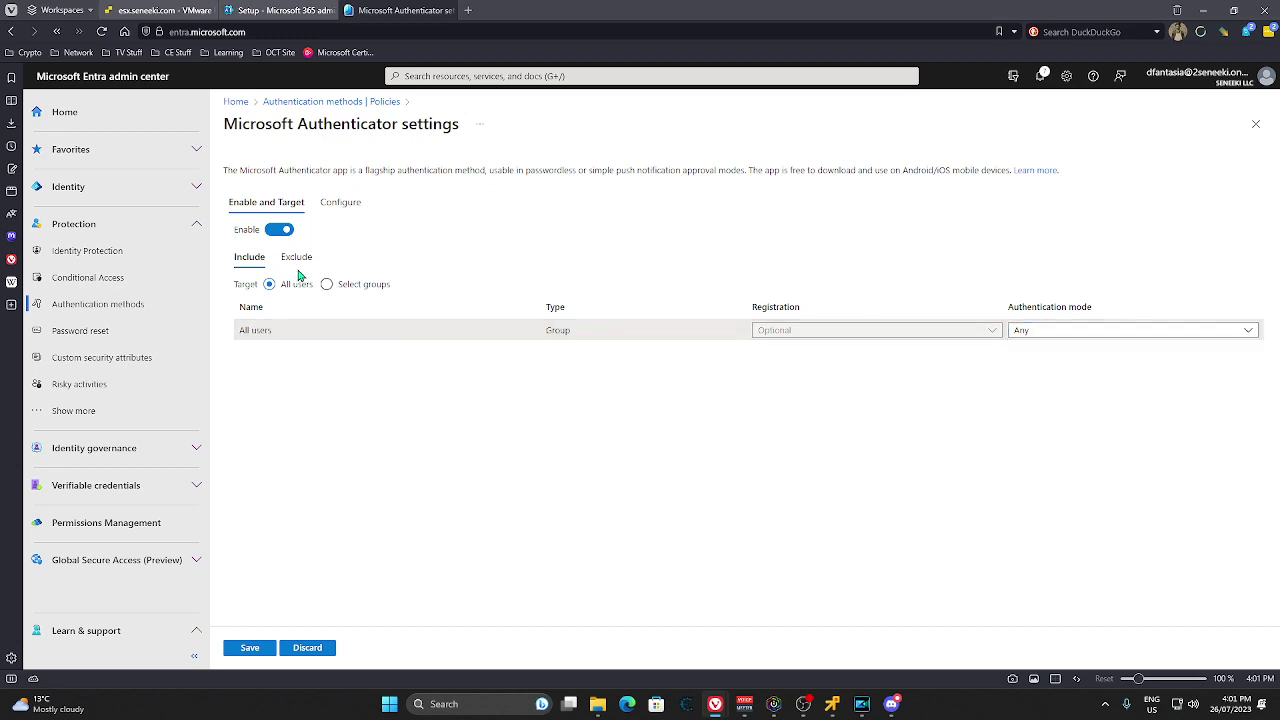
click(297, 260)
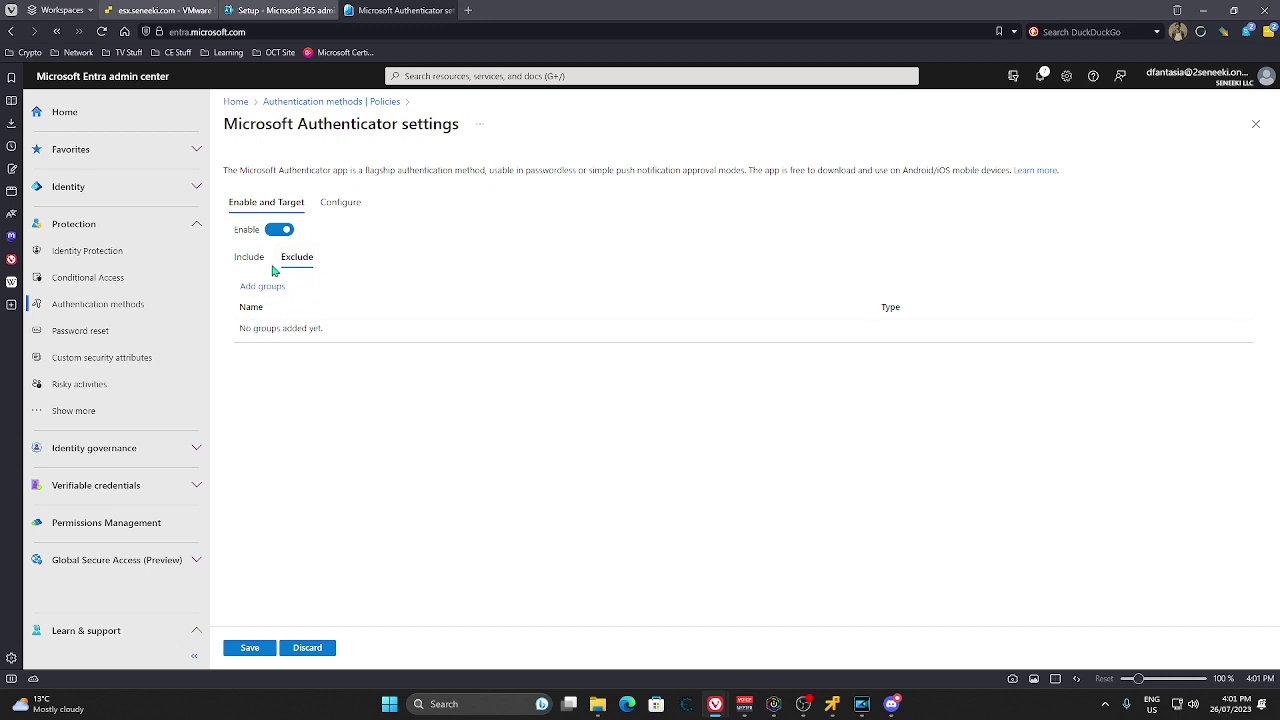
click(249, 257)
click(341, 203)
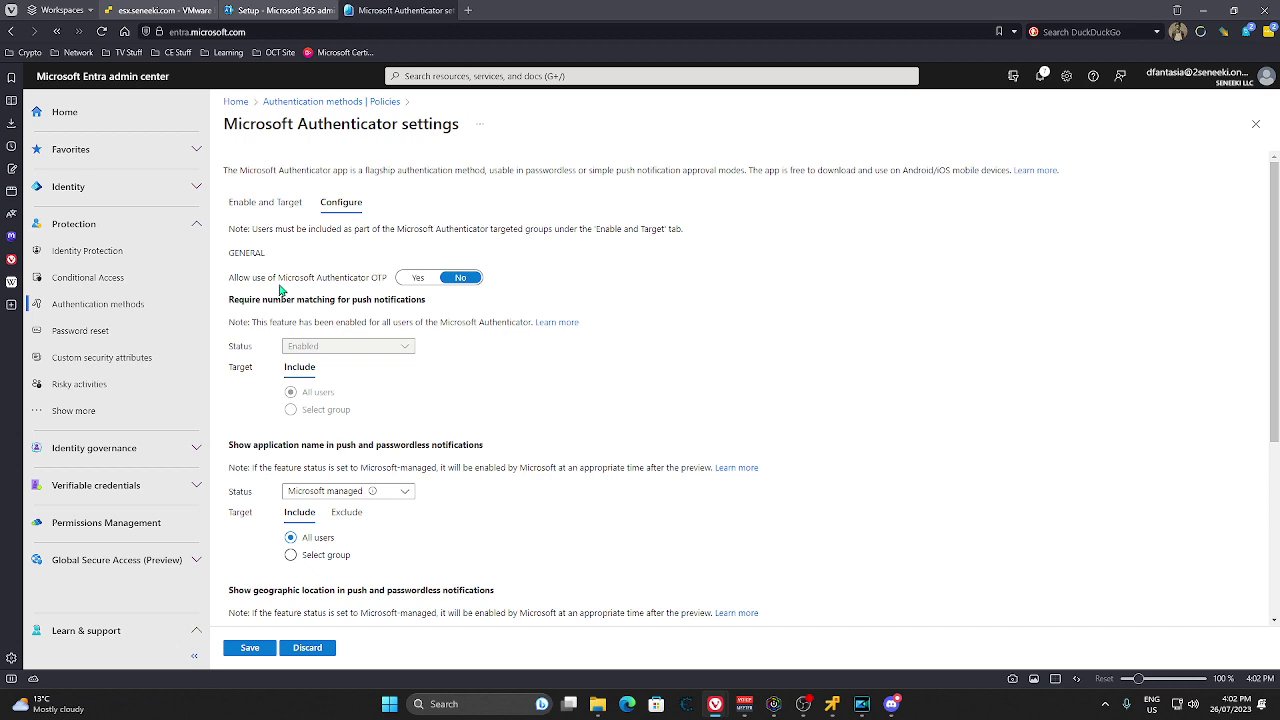
Step: Allow Microsoft Authenticator OTP and keep the application-name display Microsoft managed
click(419, 278)
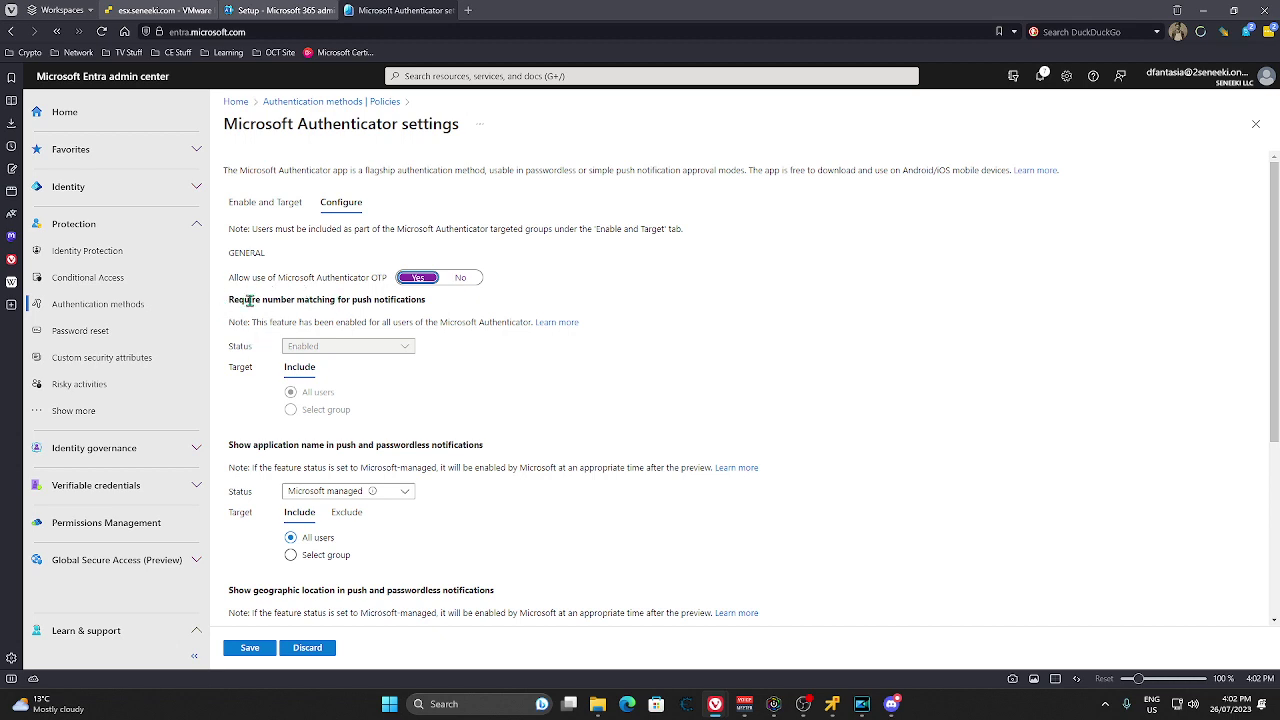
click(345, 351)
scroll(473, 382, down, 1)
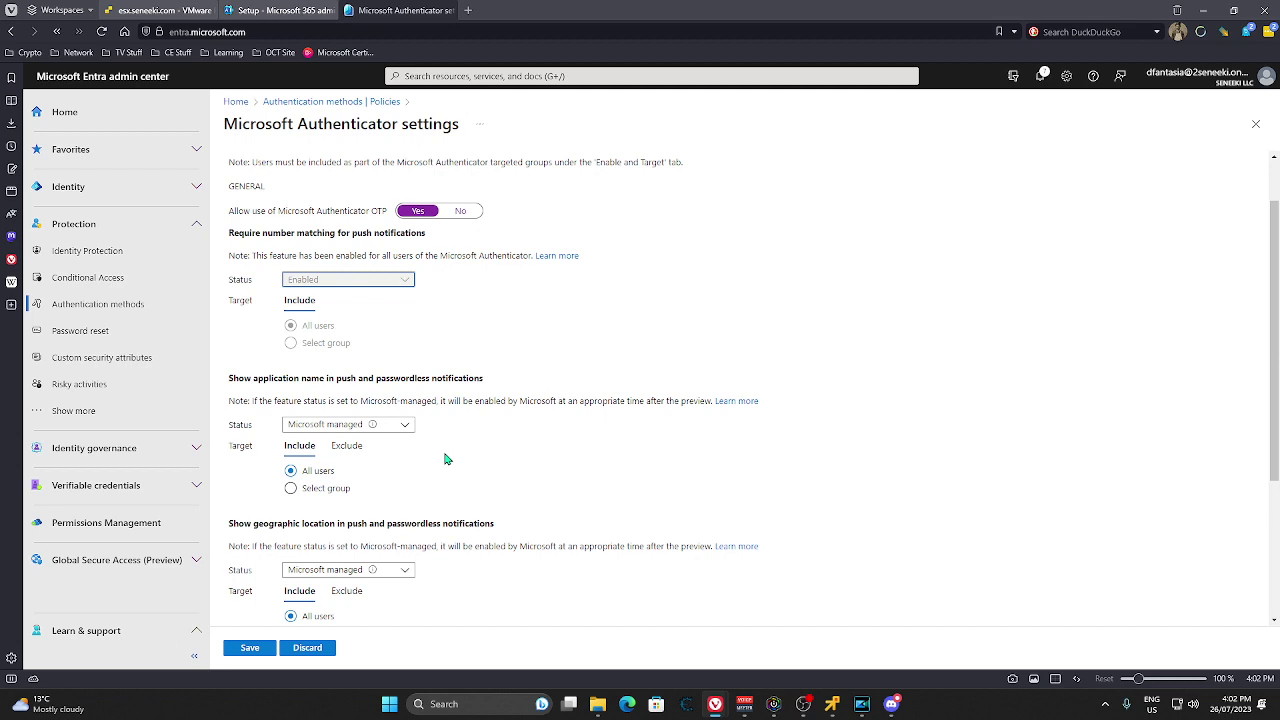
click(405, 425)
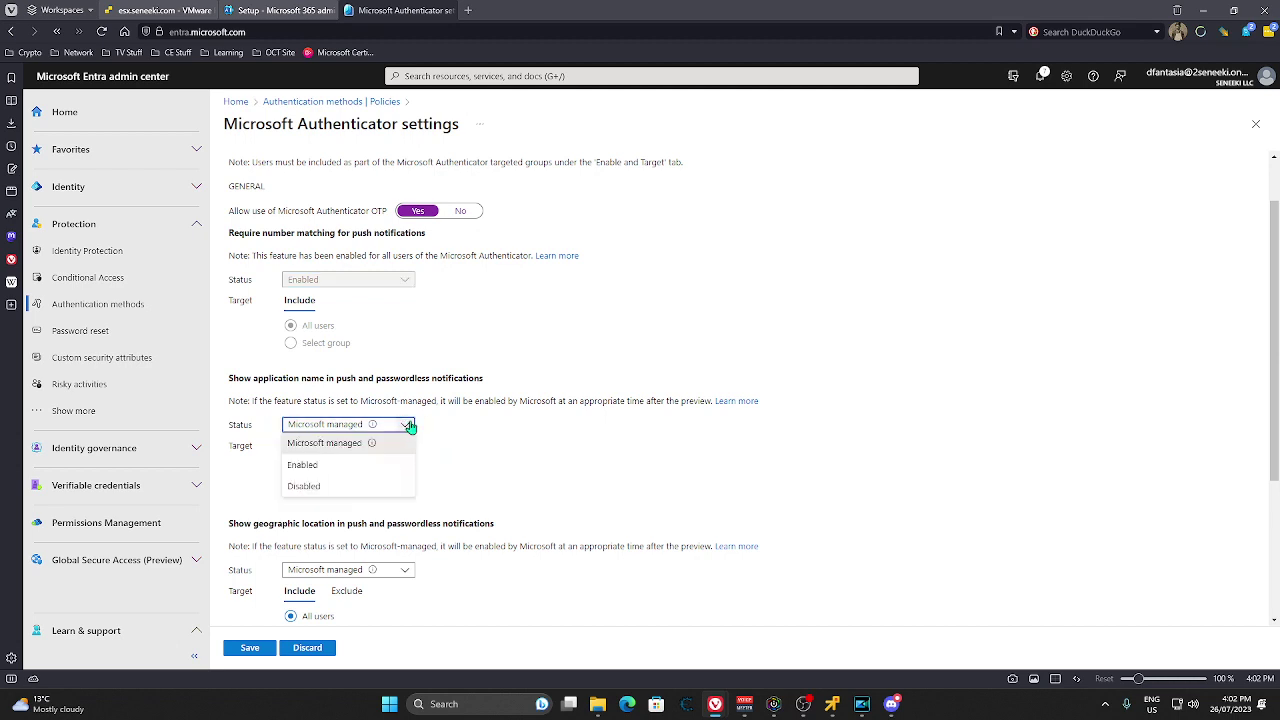
click(430, 425)
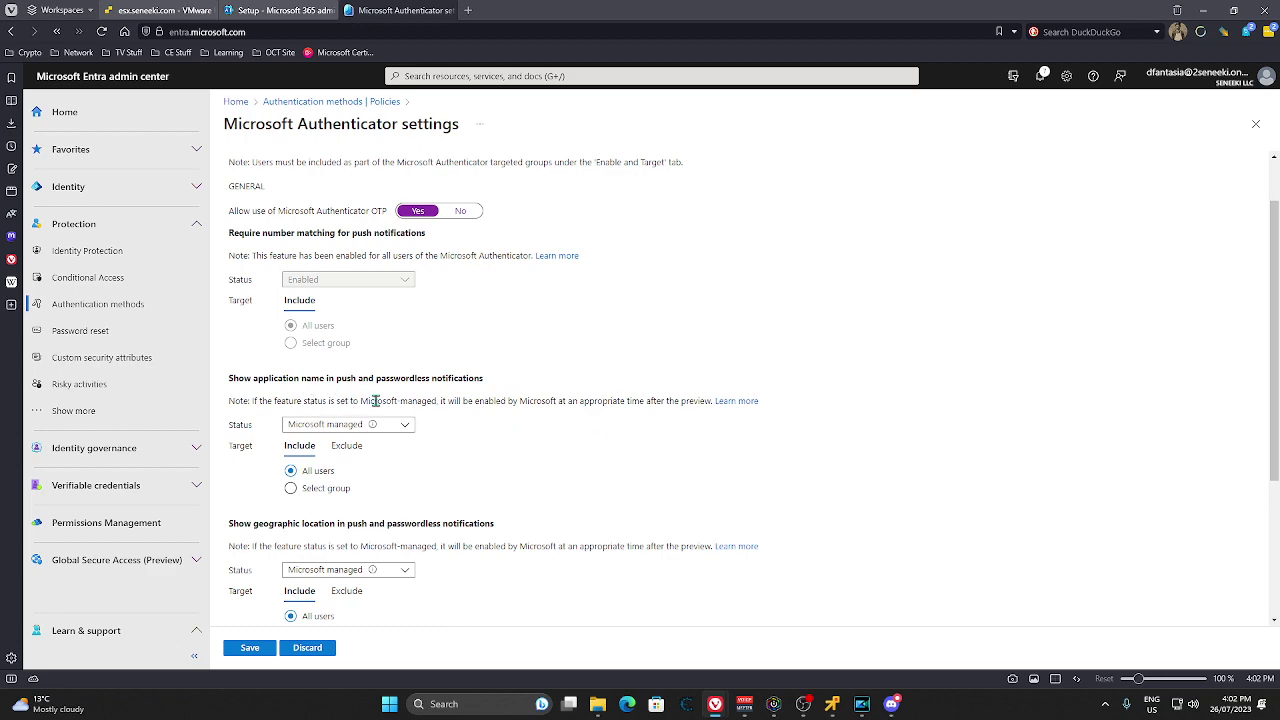
Step: Review the remaining Authenticator options and save it enabled for All users
scroll(411, 469, down, 2)
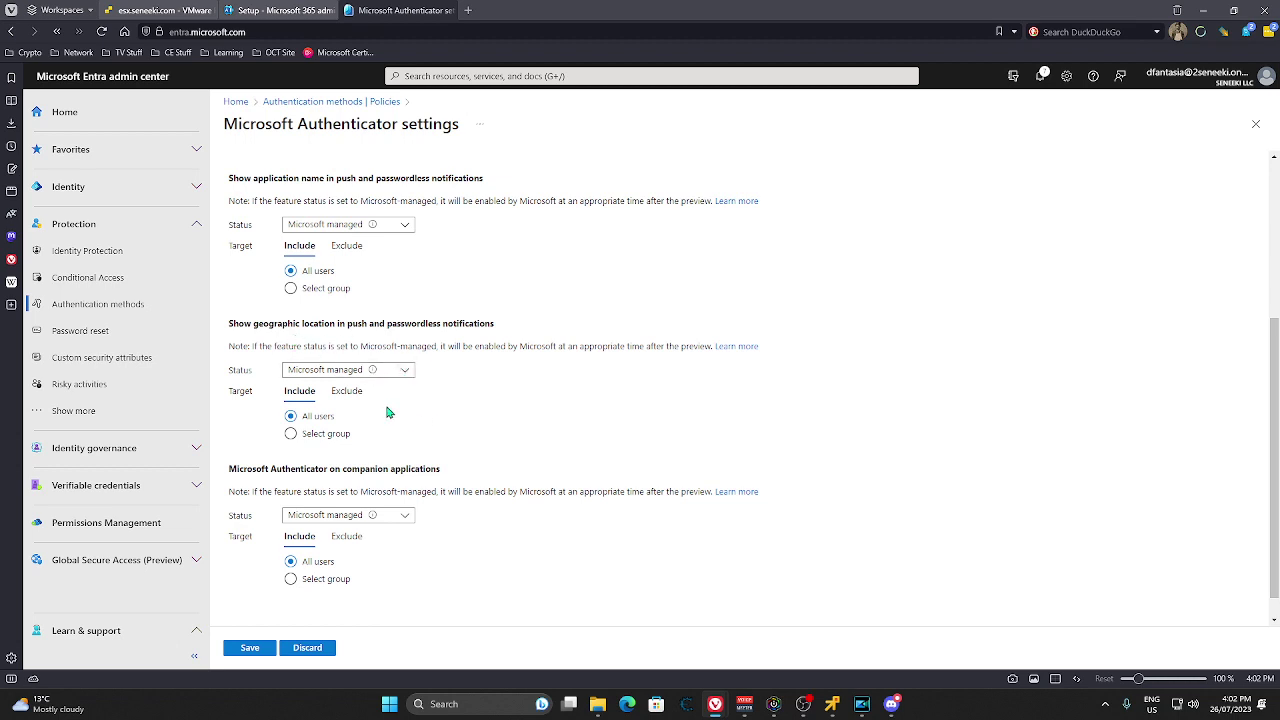
scroll(400, 413, down, 1)
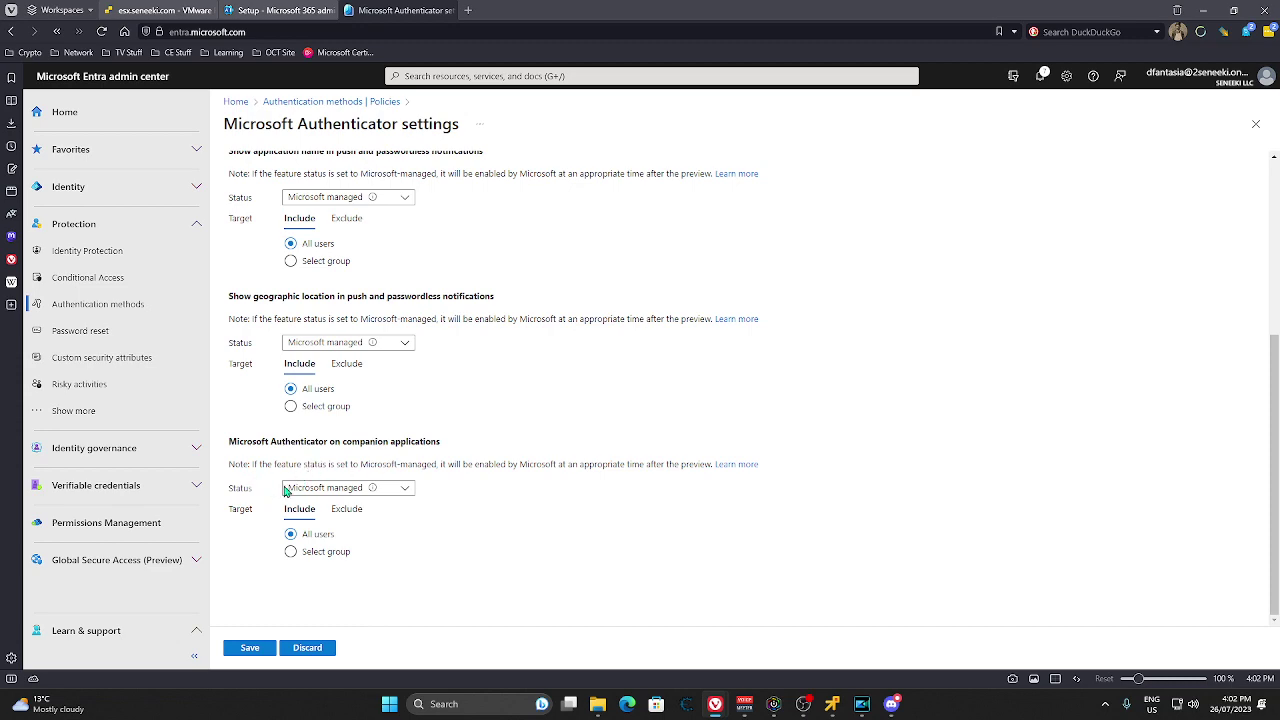
scroll(434, 498, up, 3)
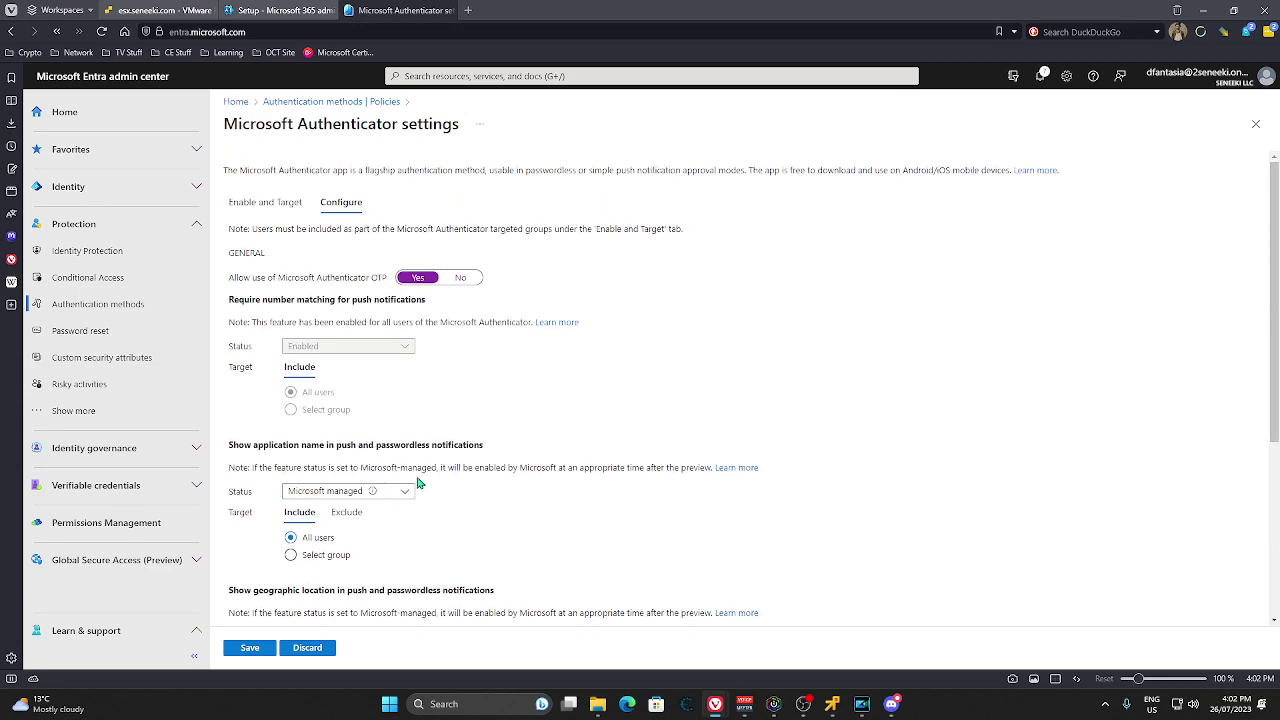
click(276, 203)
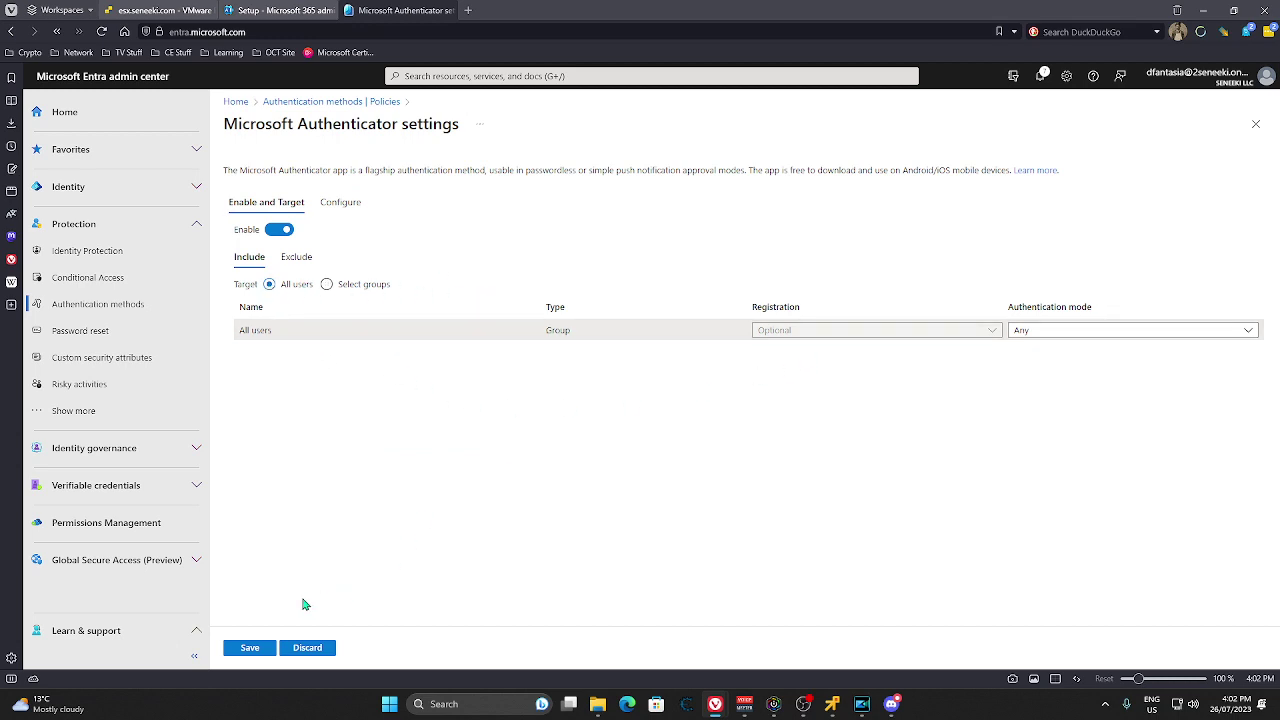
click(250, 648)
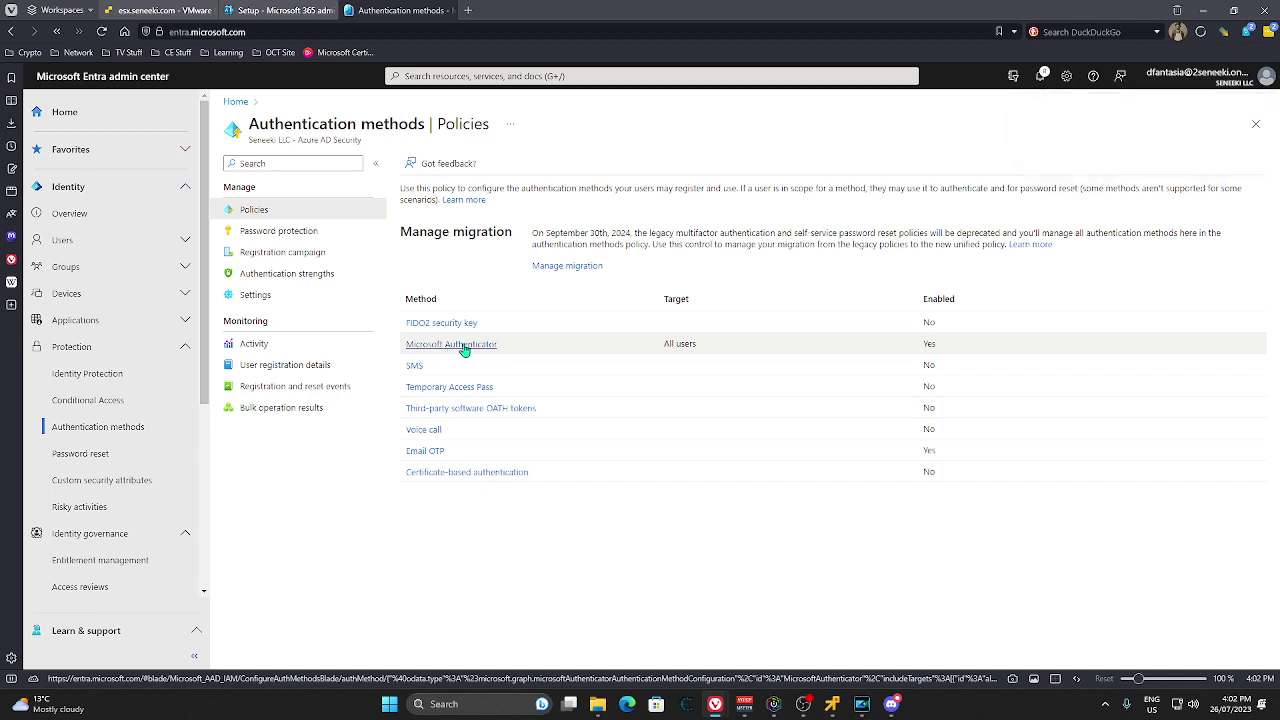
Step: Try toggling Email OTP on and off, then discard the unsaved changes
click(425, 453)
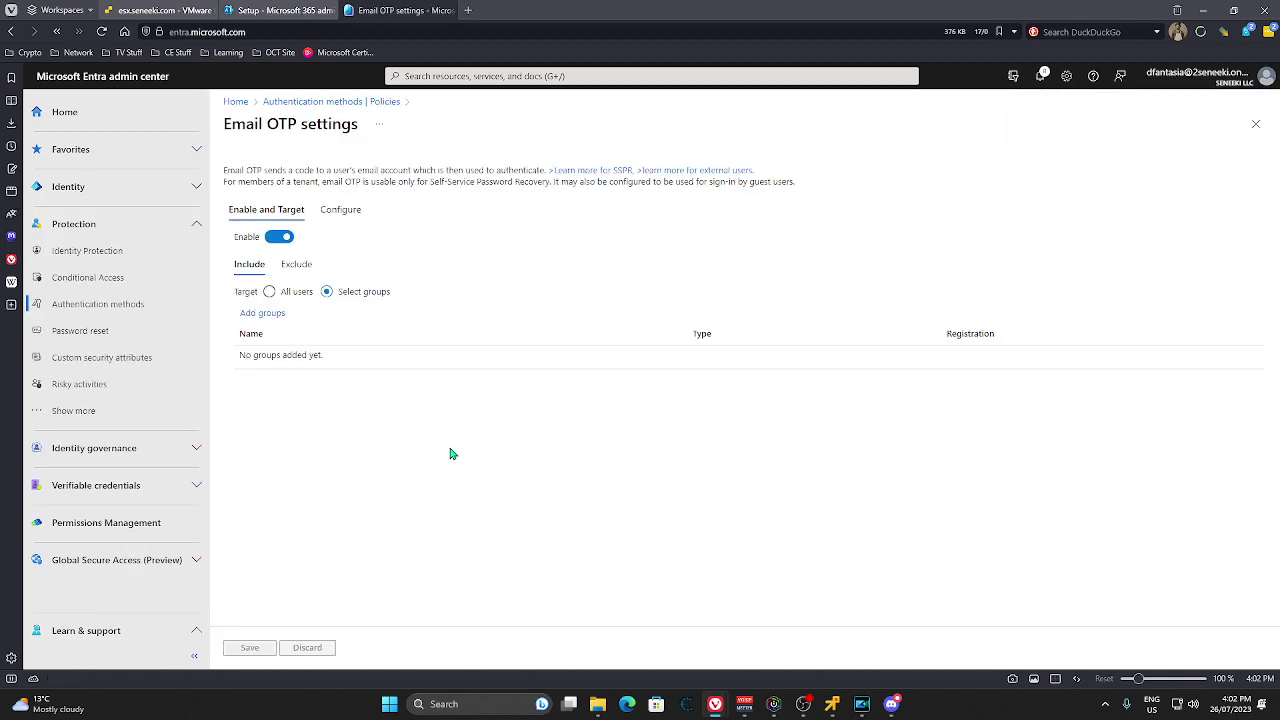
click(283, 238)
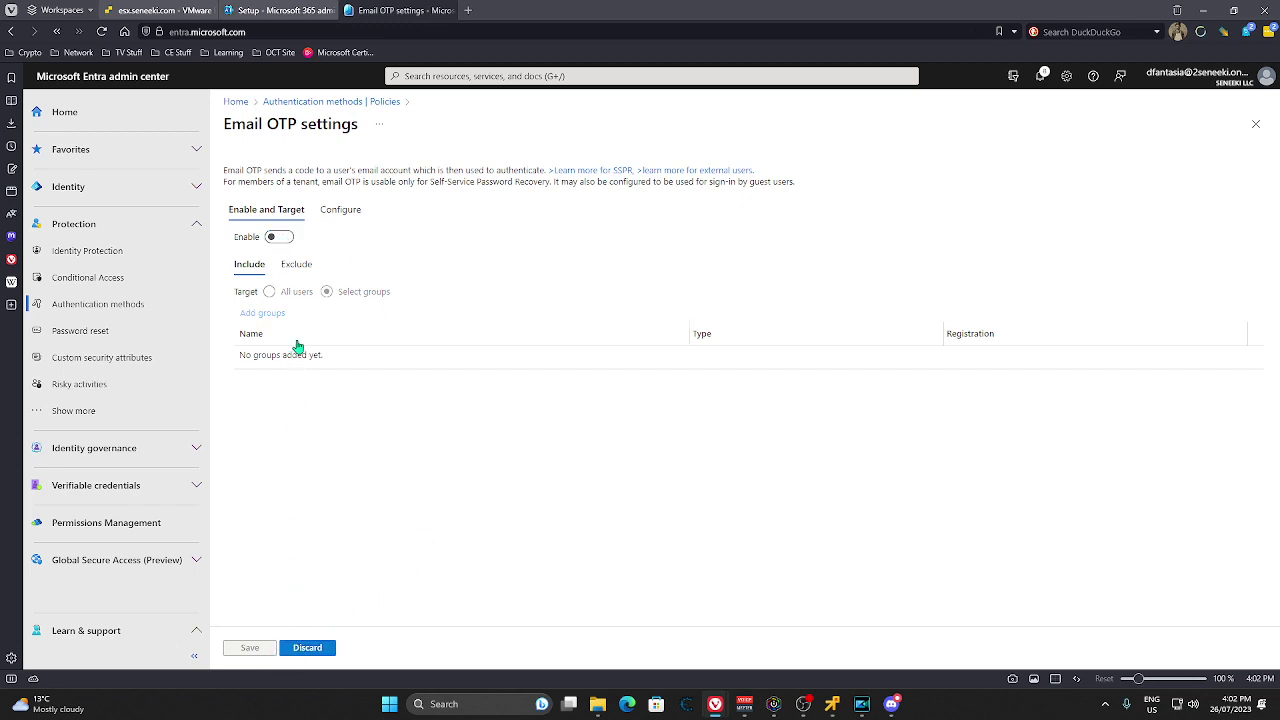
click(341, 210)
click(292, 212)
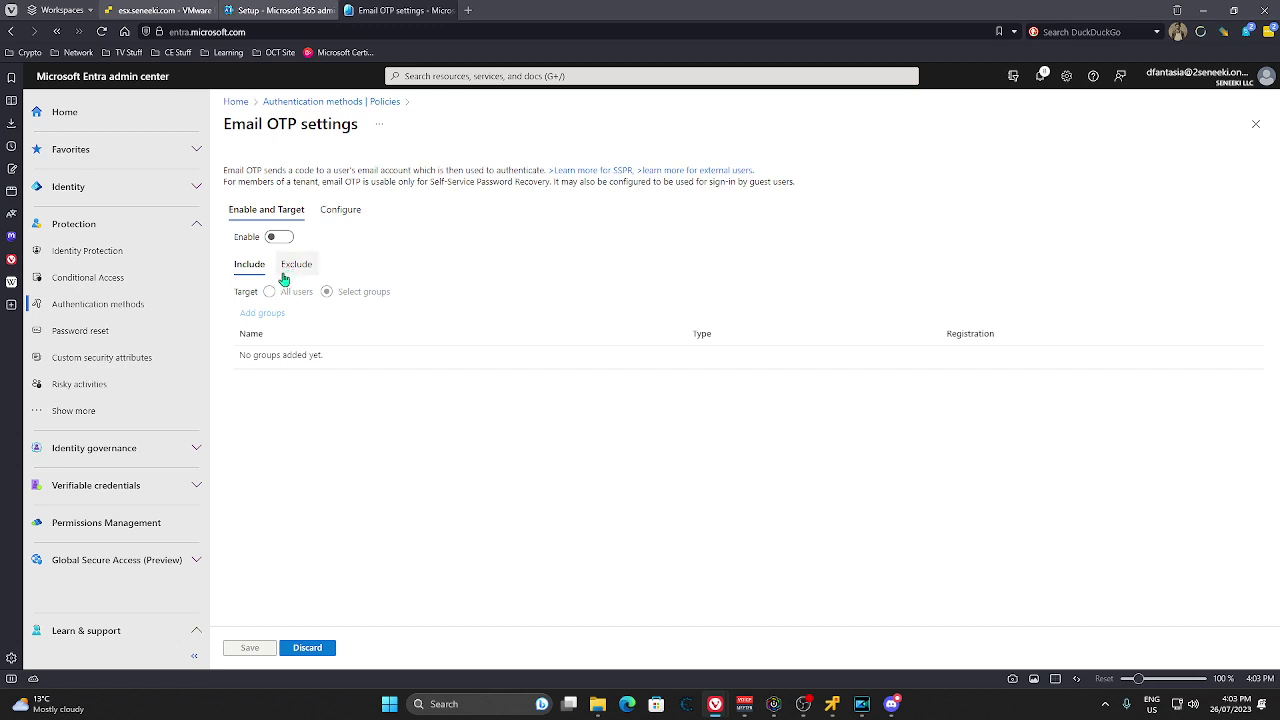
click(279, 239)
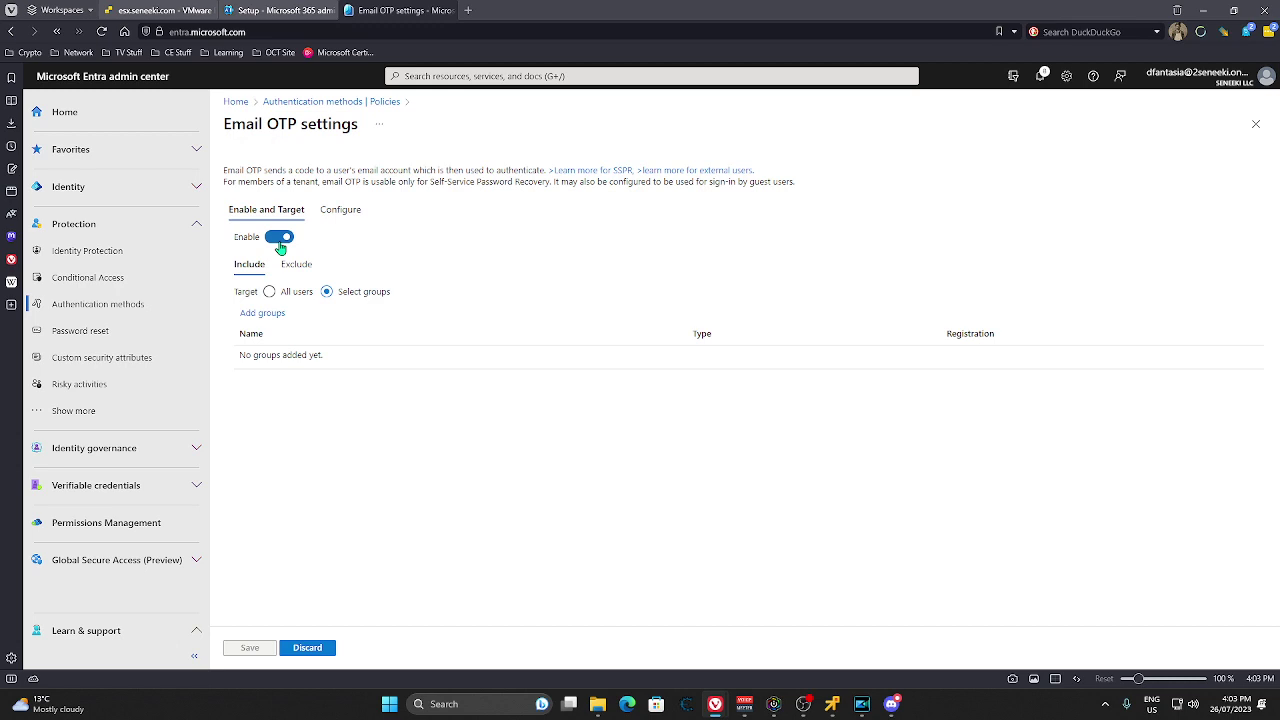
click(281, 242)
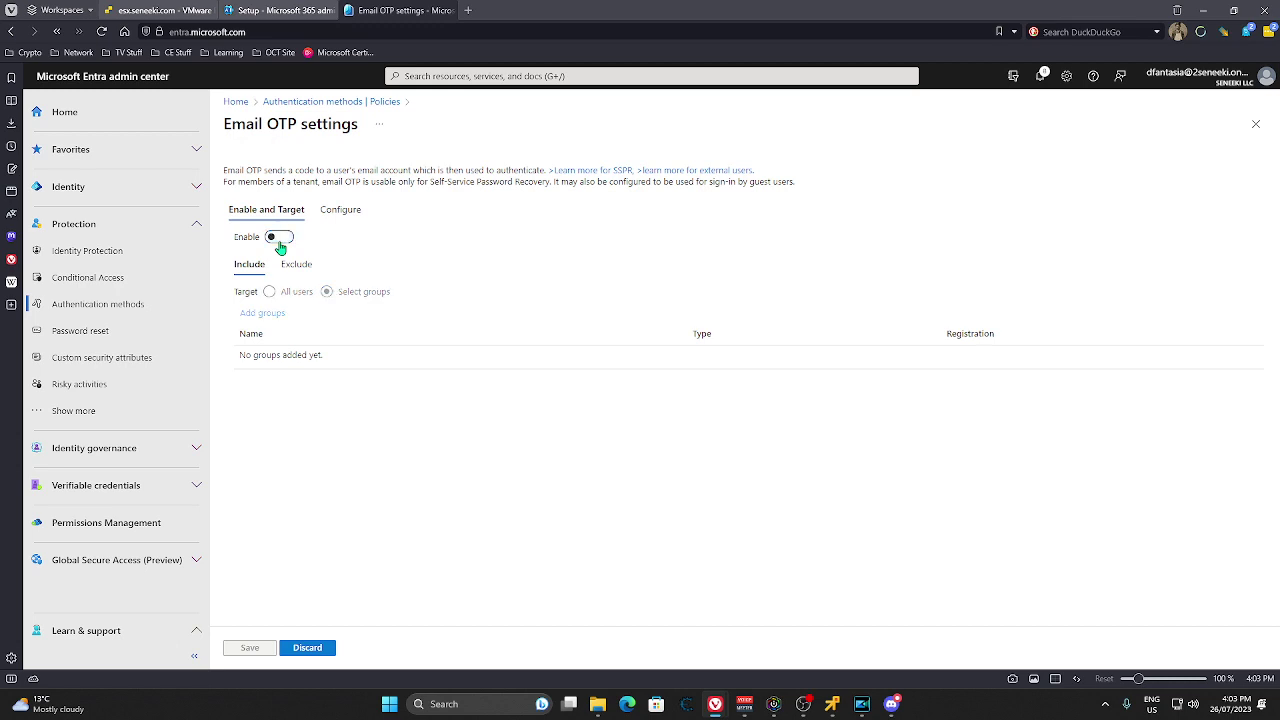
click(280, 243)
click(281, 245)
click(322, 648)
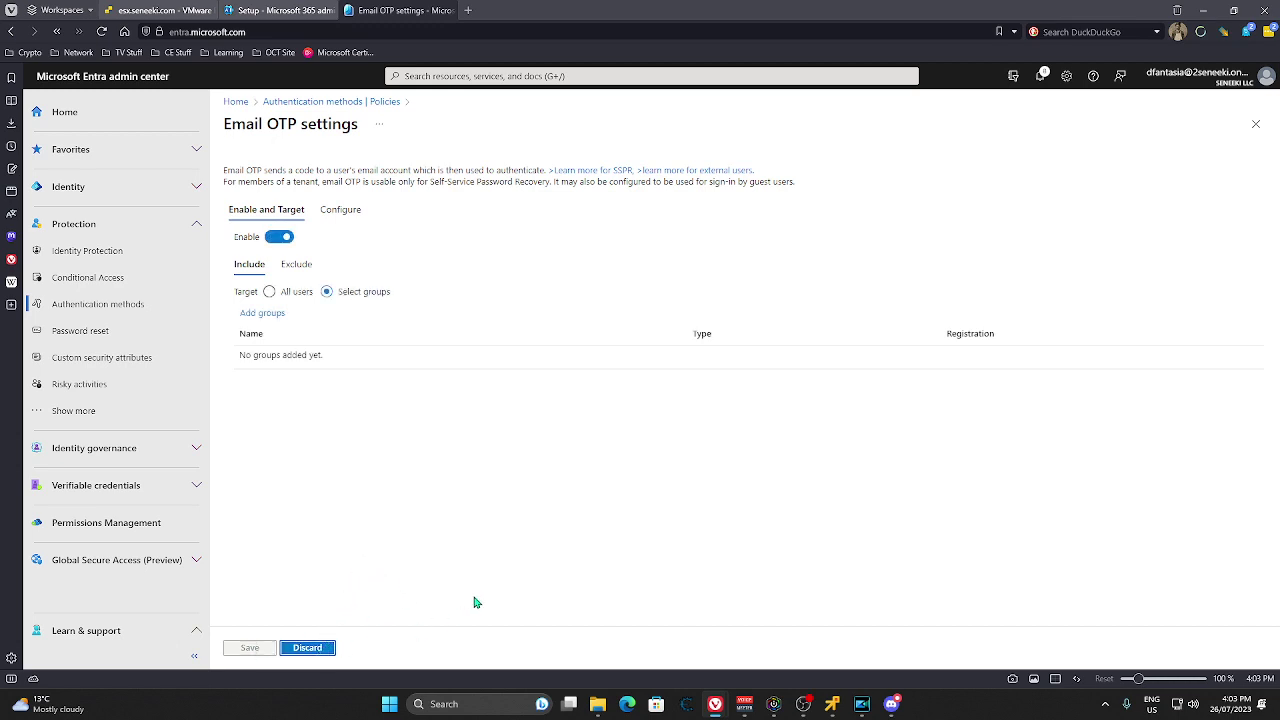
click(318, 650)
Step: Reopen Email OTP from the policies list and target it at All users
click(330, 102)
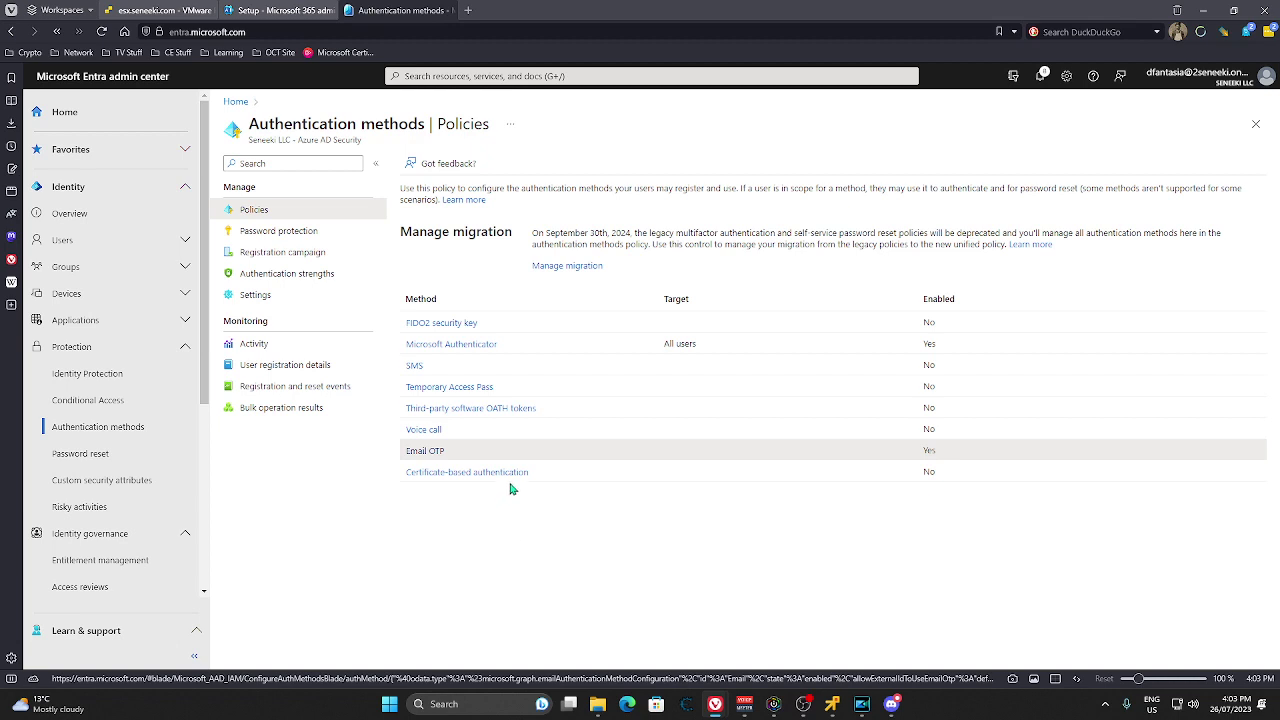
click(419, 453)
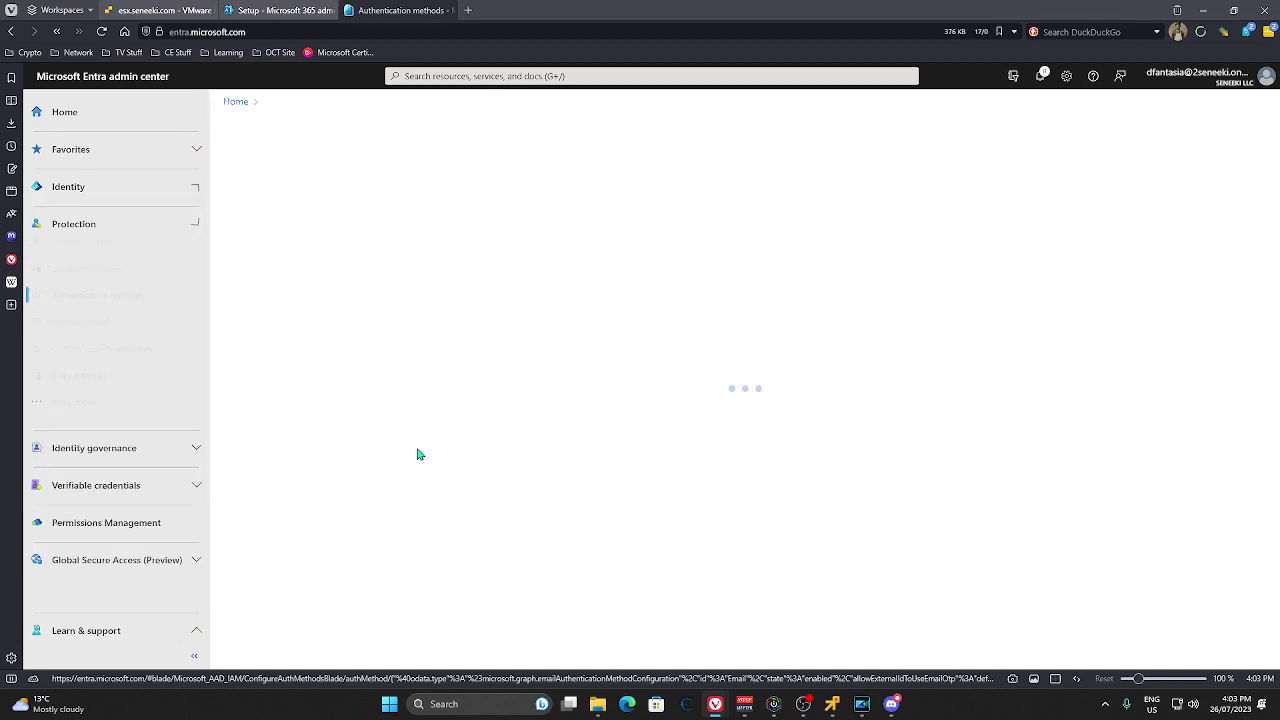
click(270, 291)
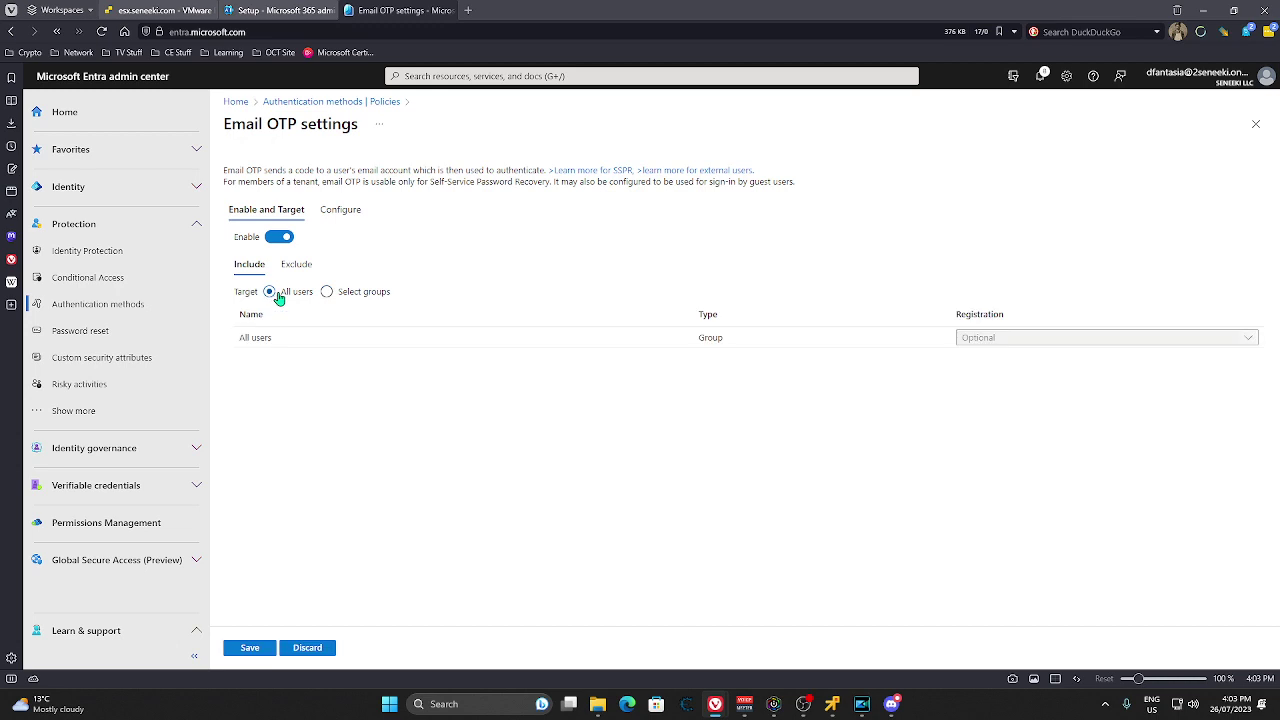
Step: Save Email OTP as disabled, then go to the Password protection settings
click(284, 237)
click(250, 647)
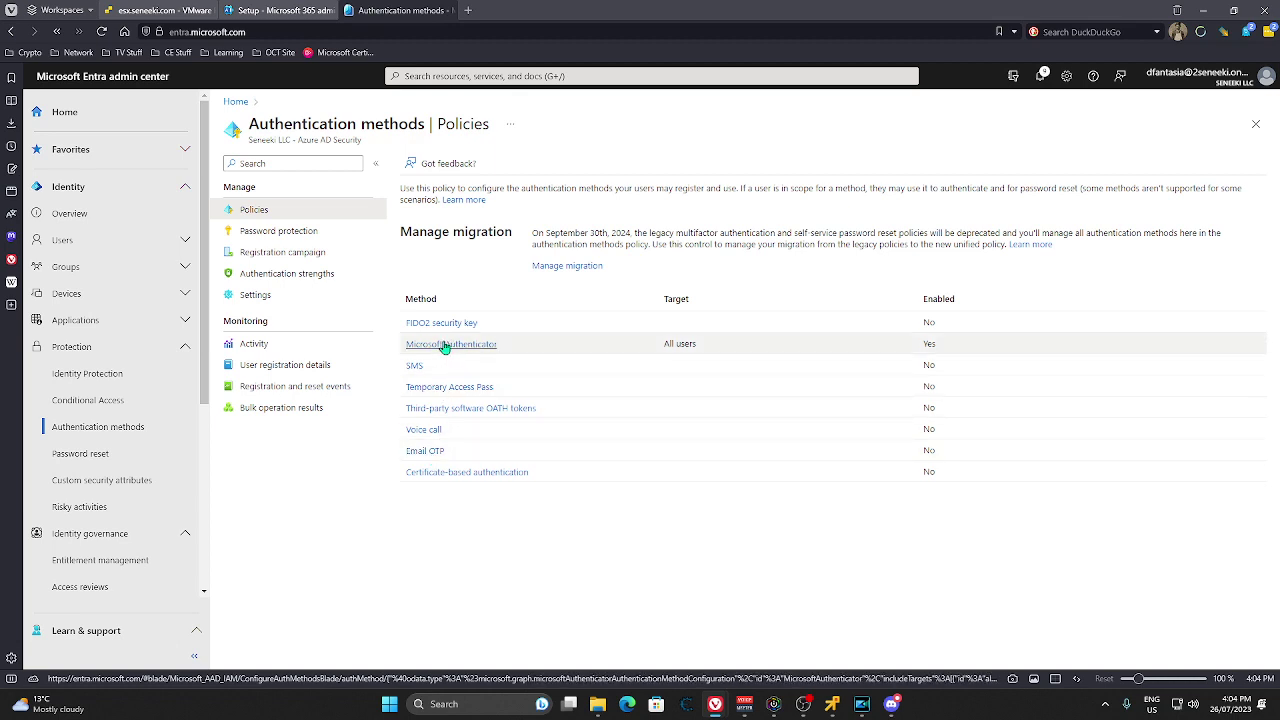
click(305, 232)
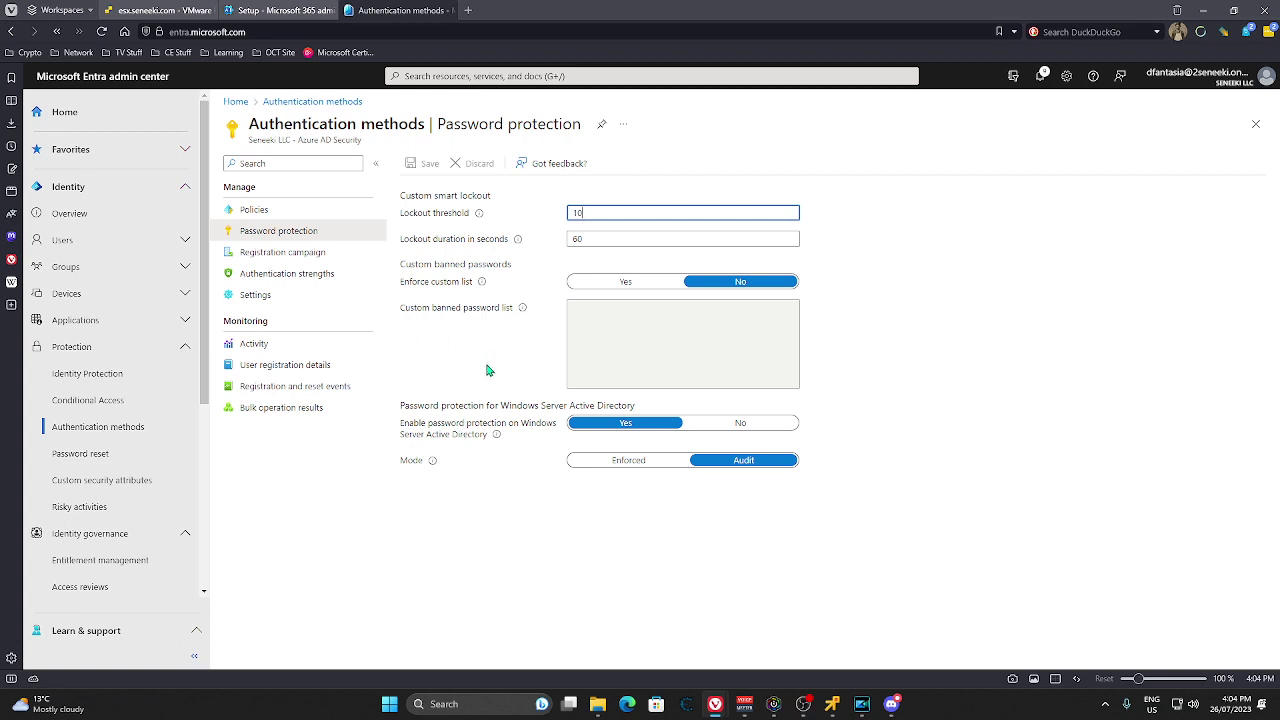
Step: Edit the registration campaign to allow snoozing for 14 days
click(295, 253)
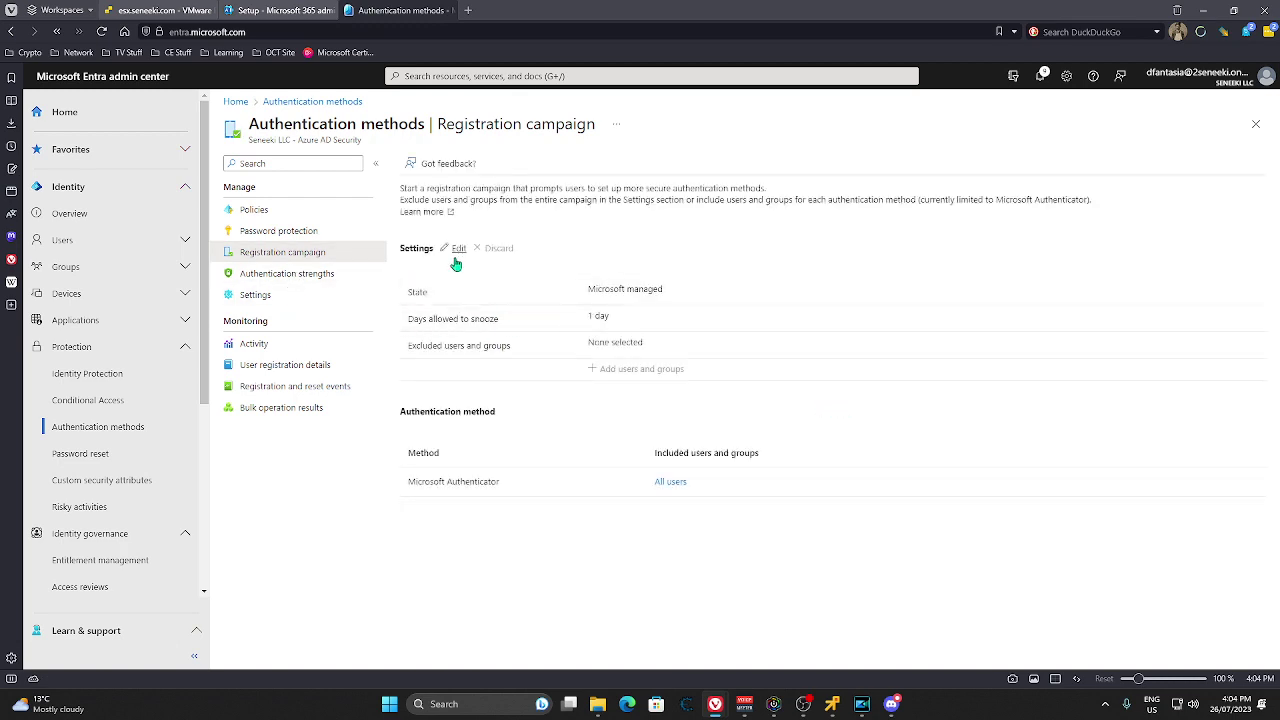
click(453, 249)
click(690, 317)
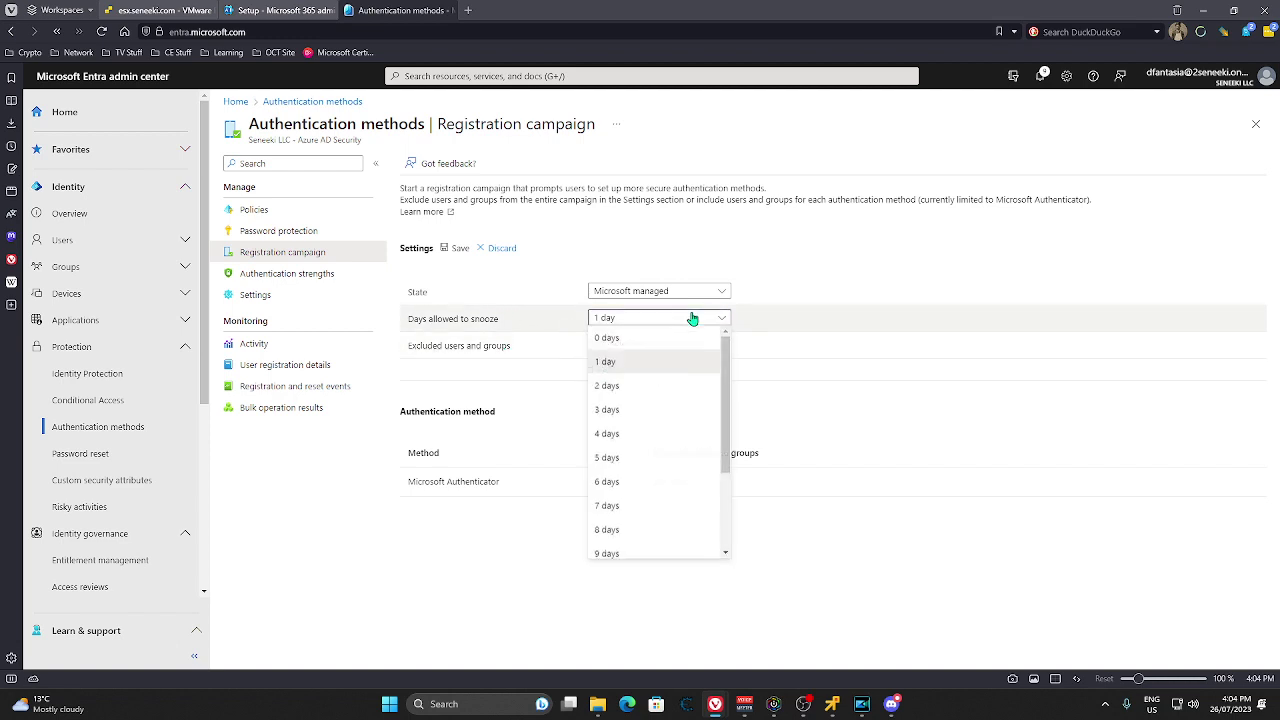
scroll(630, 460, down, 3)
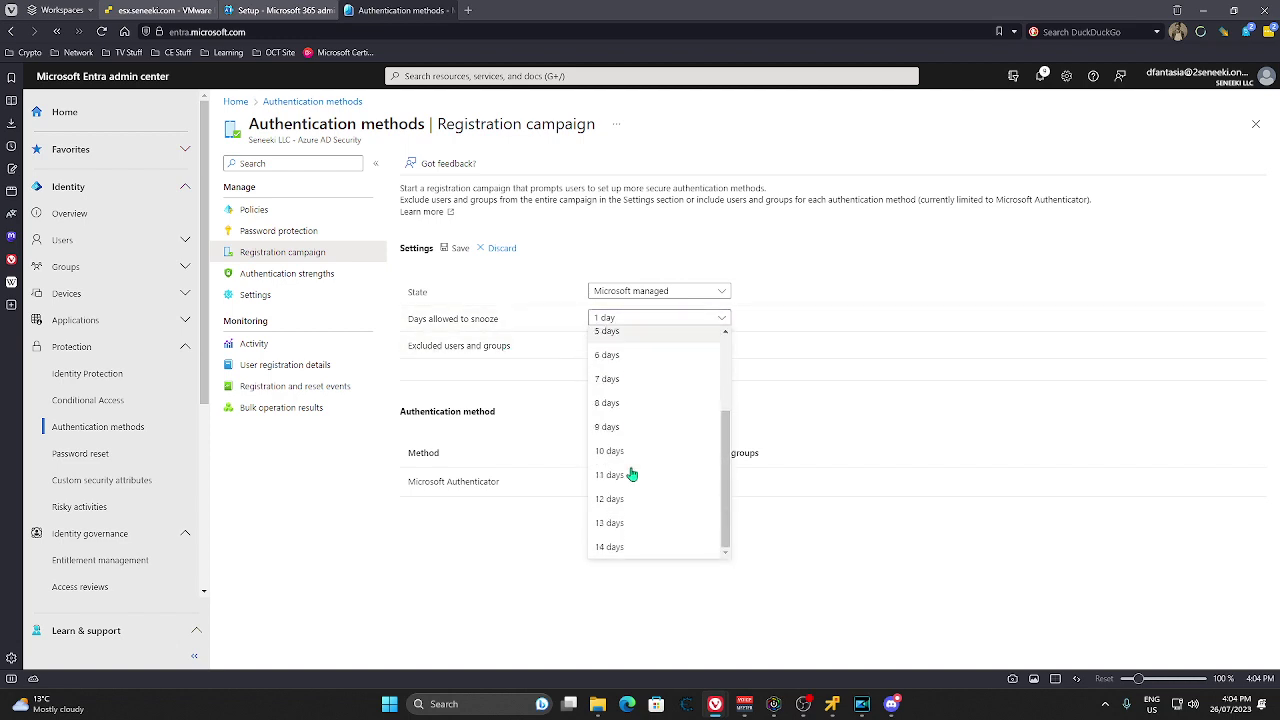
click(620, 547)
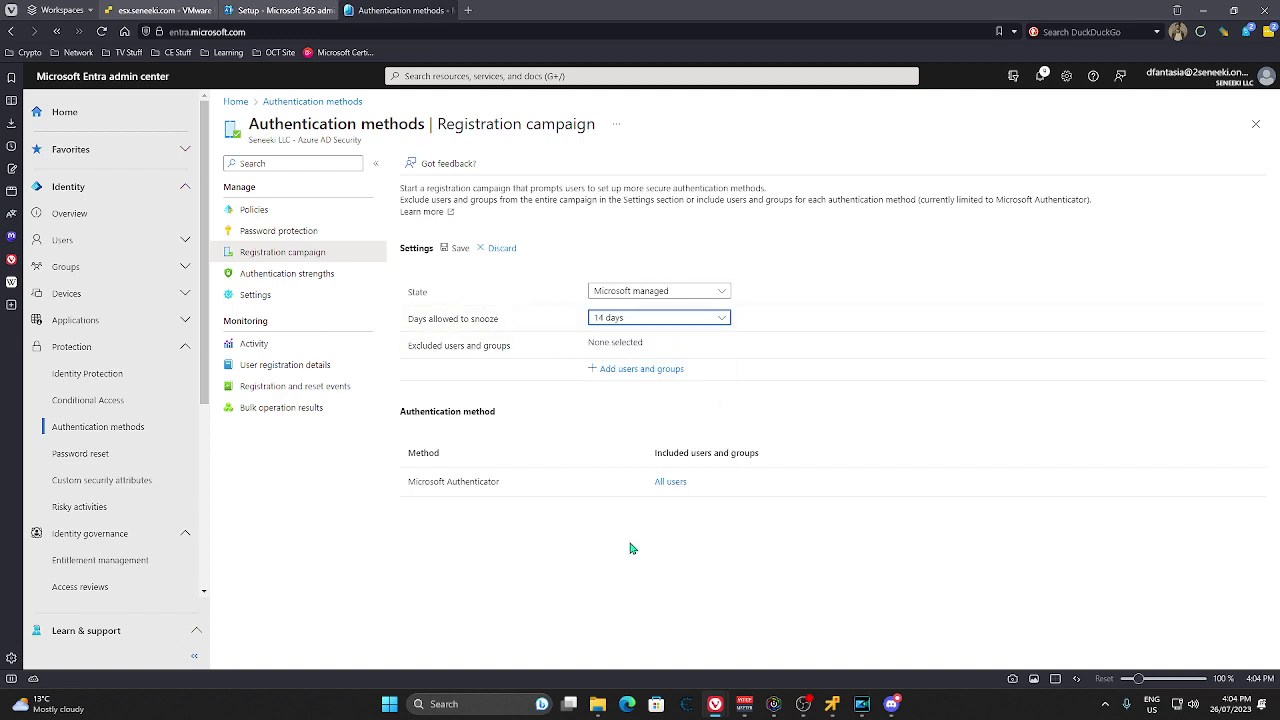
Step: Exclude the SENEEKI-SVC Sync and on-premises directory sync accounts, then save the campaign
click(605, 371)
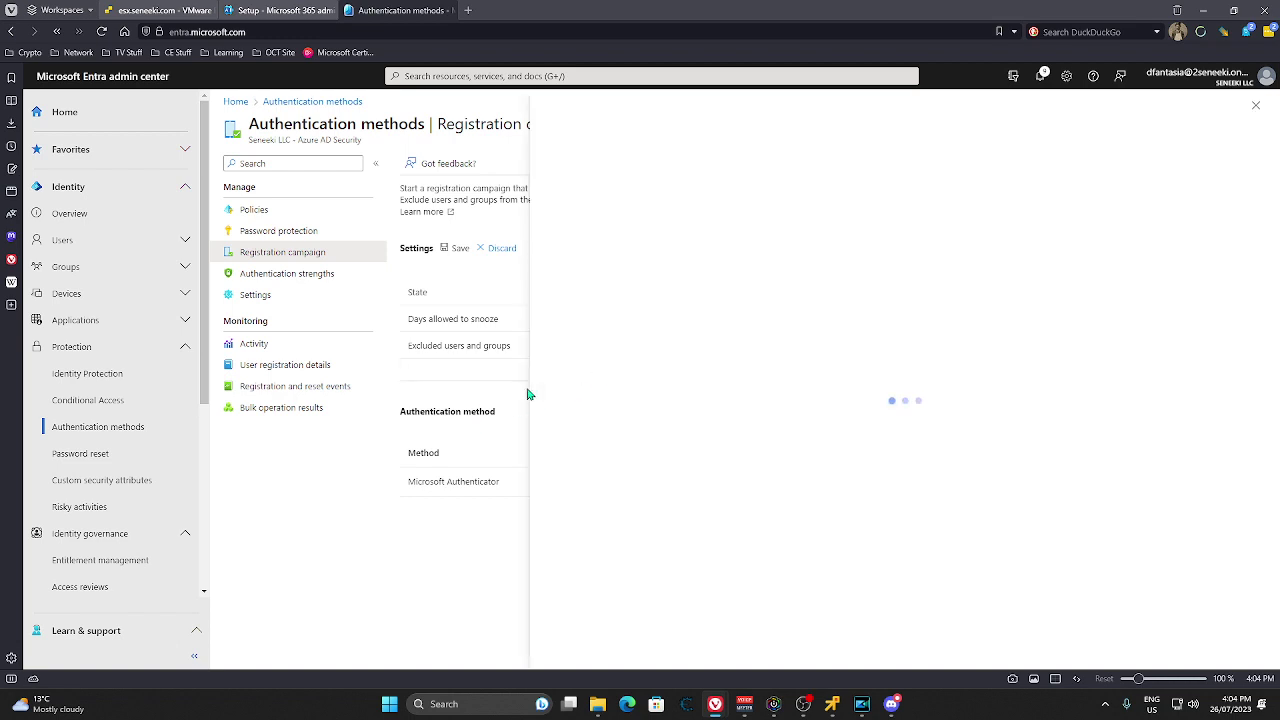
click(560, 304)
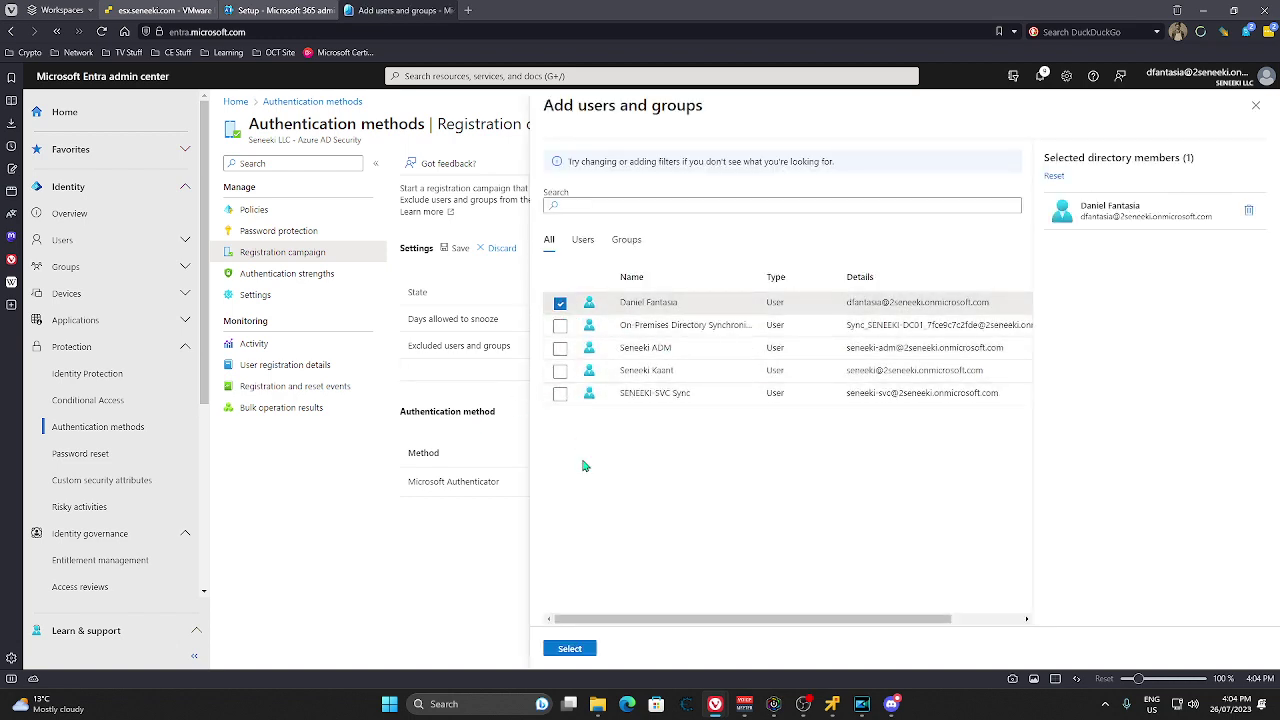
click(560, 304)
click(560, 394)
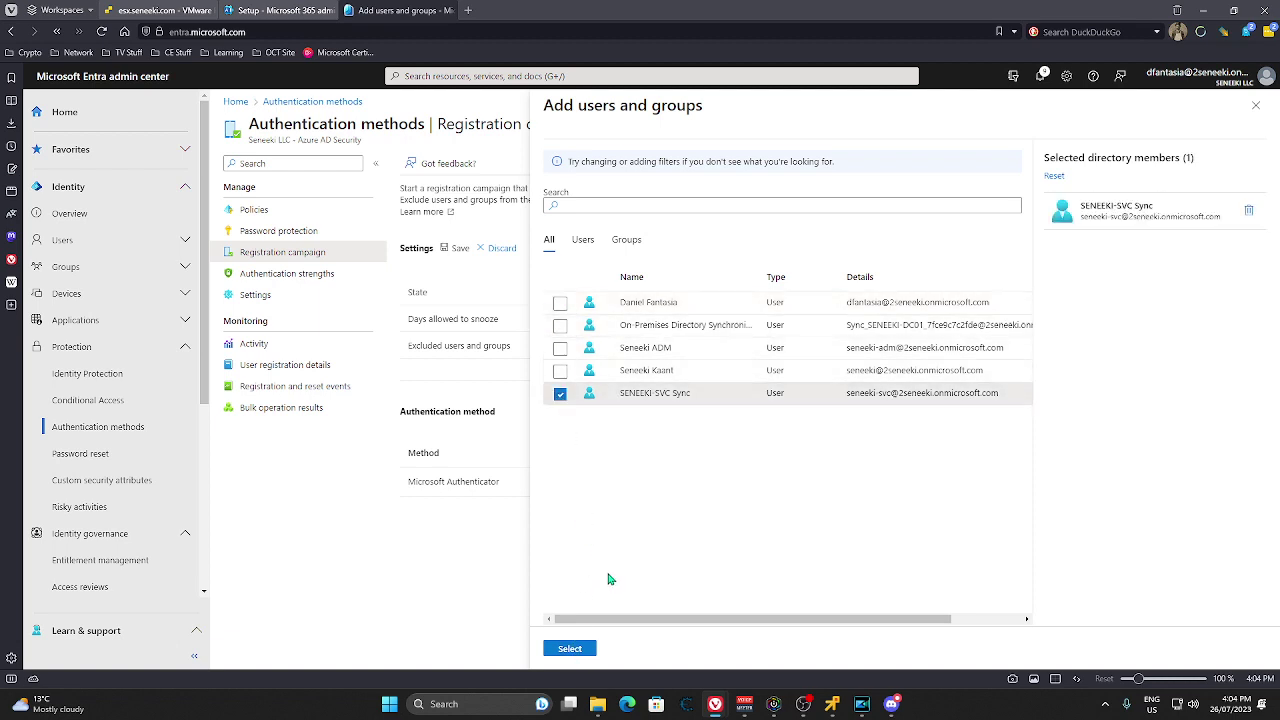
click(560, 325)
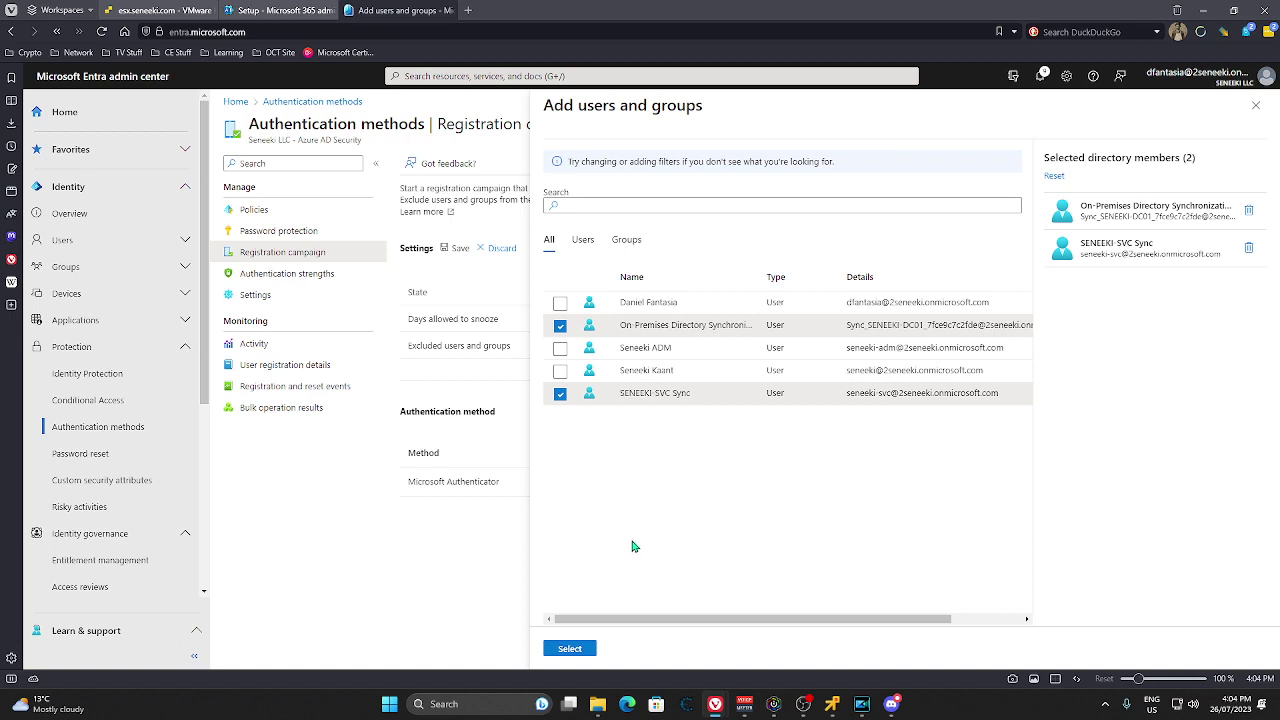
click(570, 648)
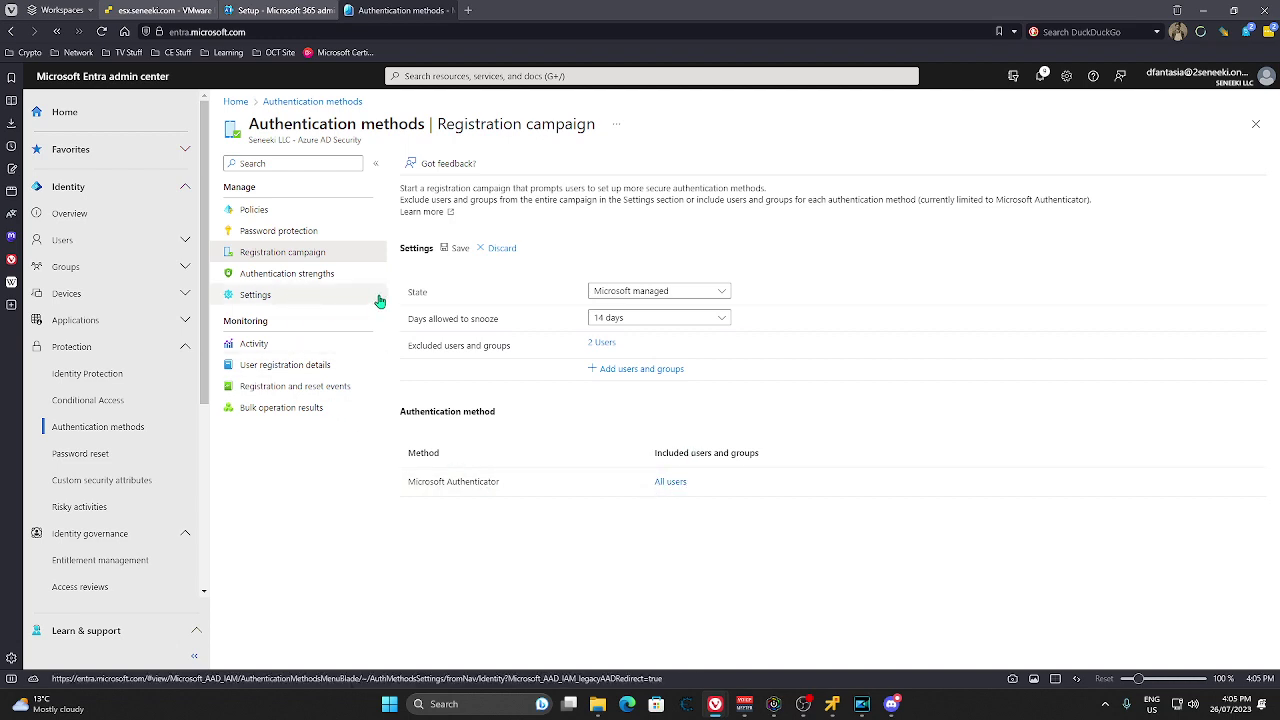
click(317, 278)
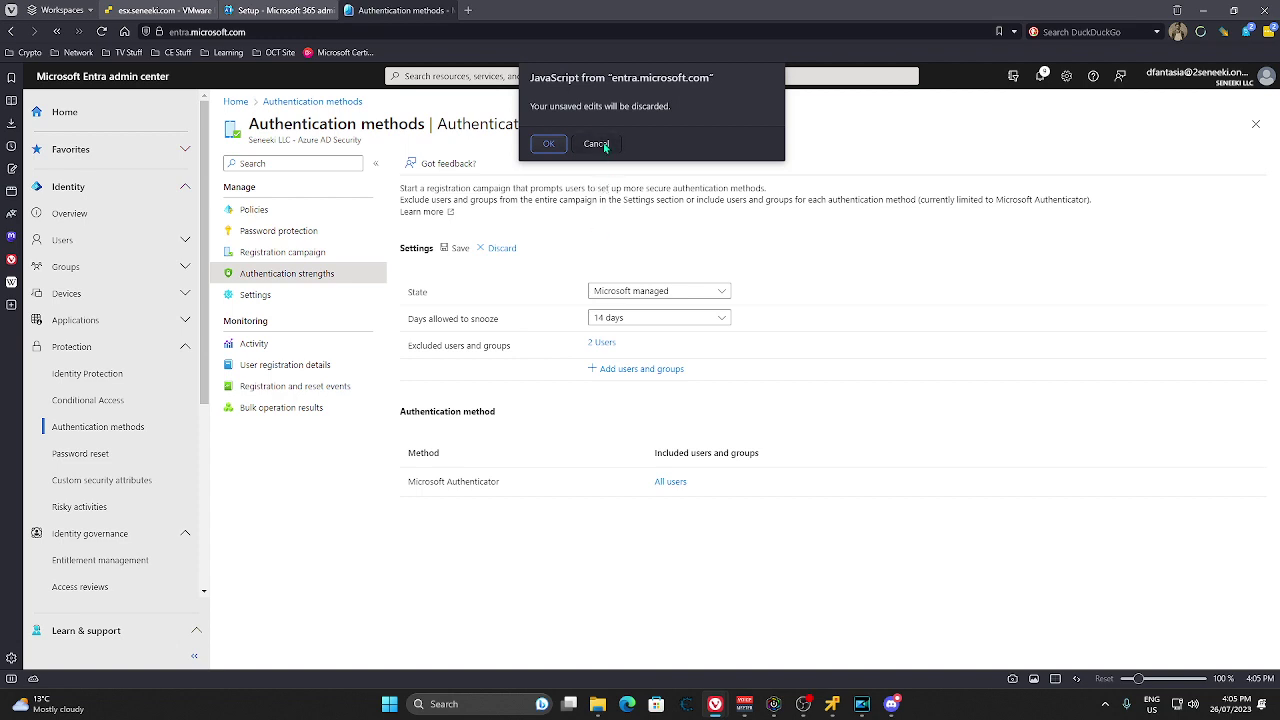
click(598, 142)
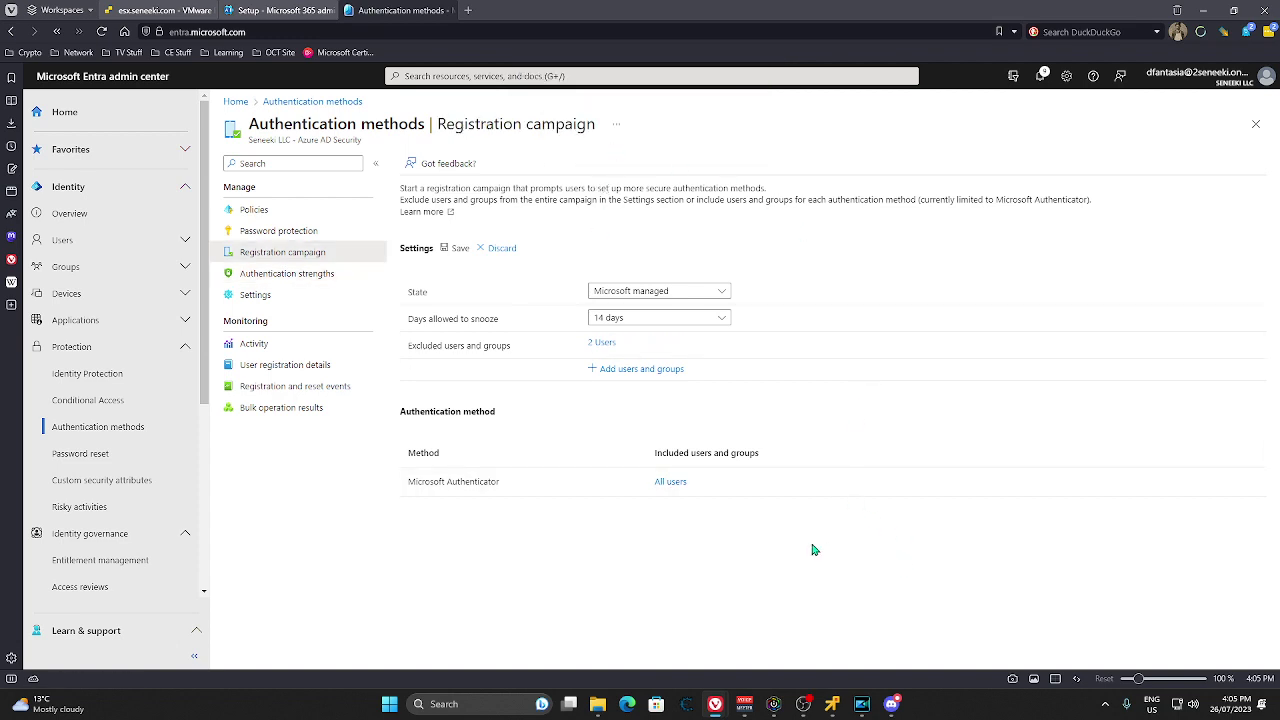
click(455, 249)
Step: Open the authentication strengths list and view the MS Phone Sign-in strength details
click(295, 276)
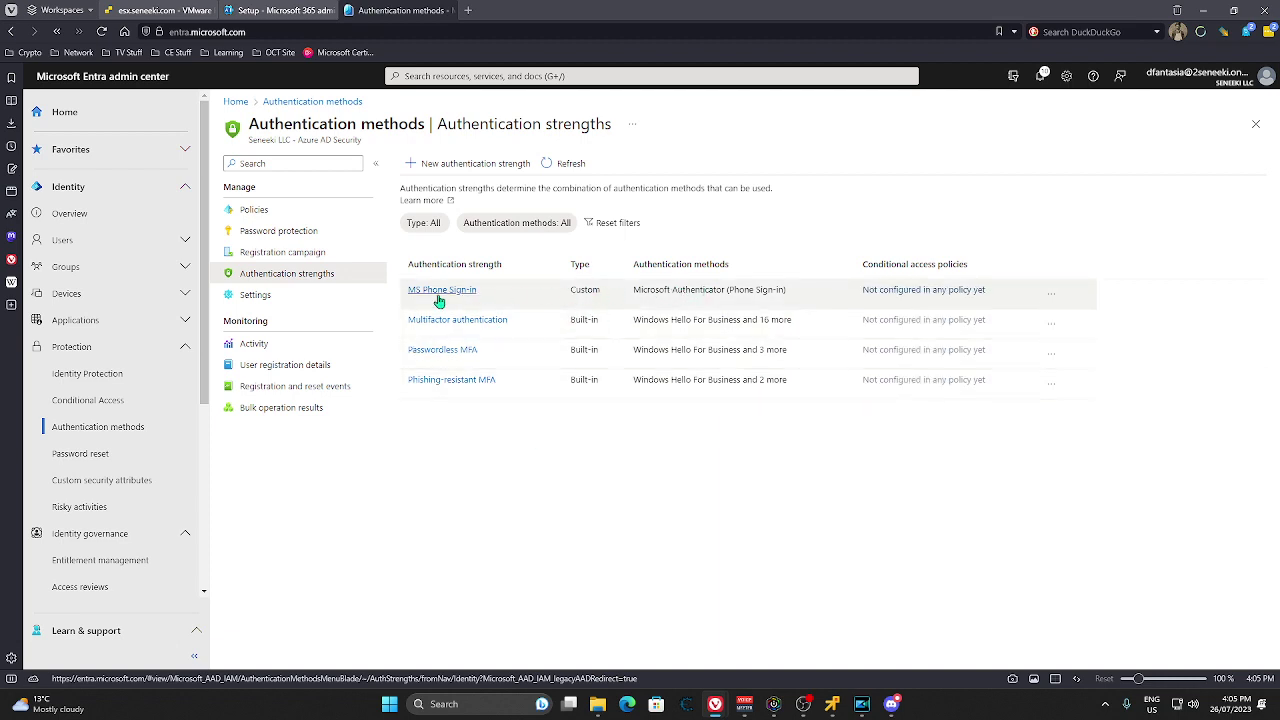
click(442, 292)
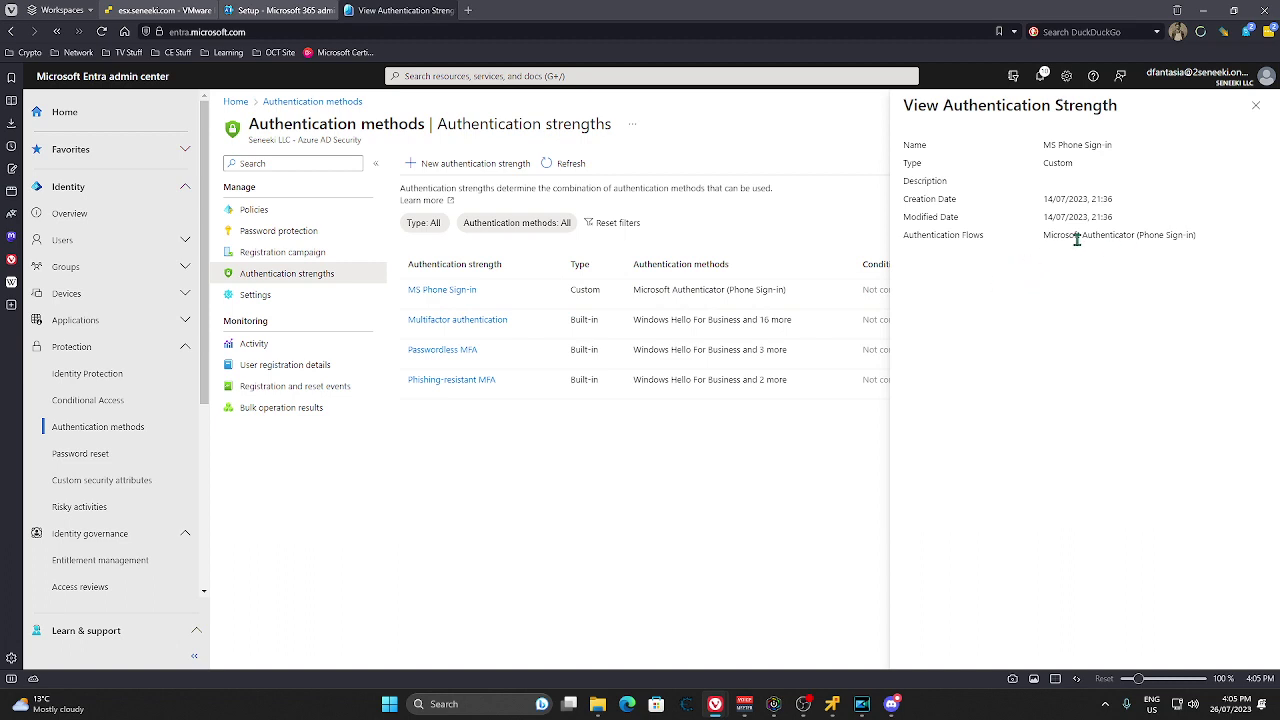
click(1254, 105)
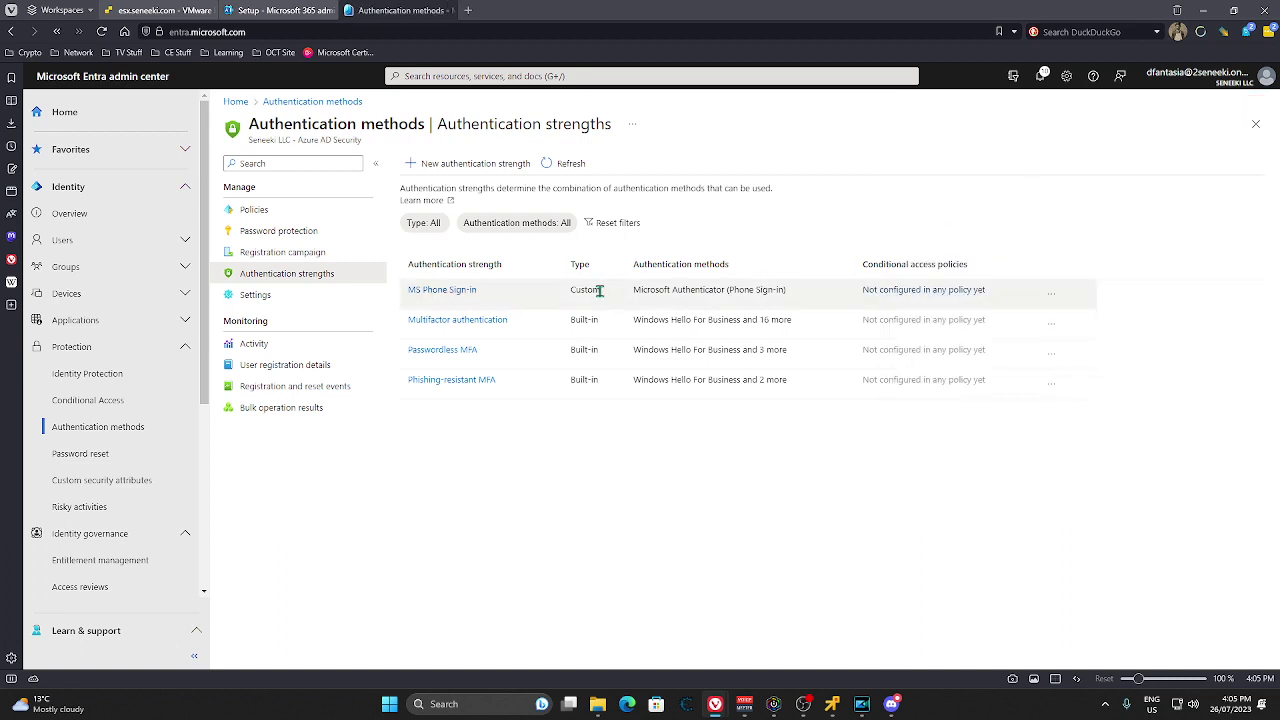
Step: Open the MS Phone Sign-in strength for editing, review its methods, and close it
click(1052, 292)
click(1070, 339)
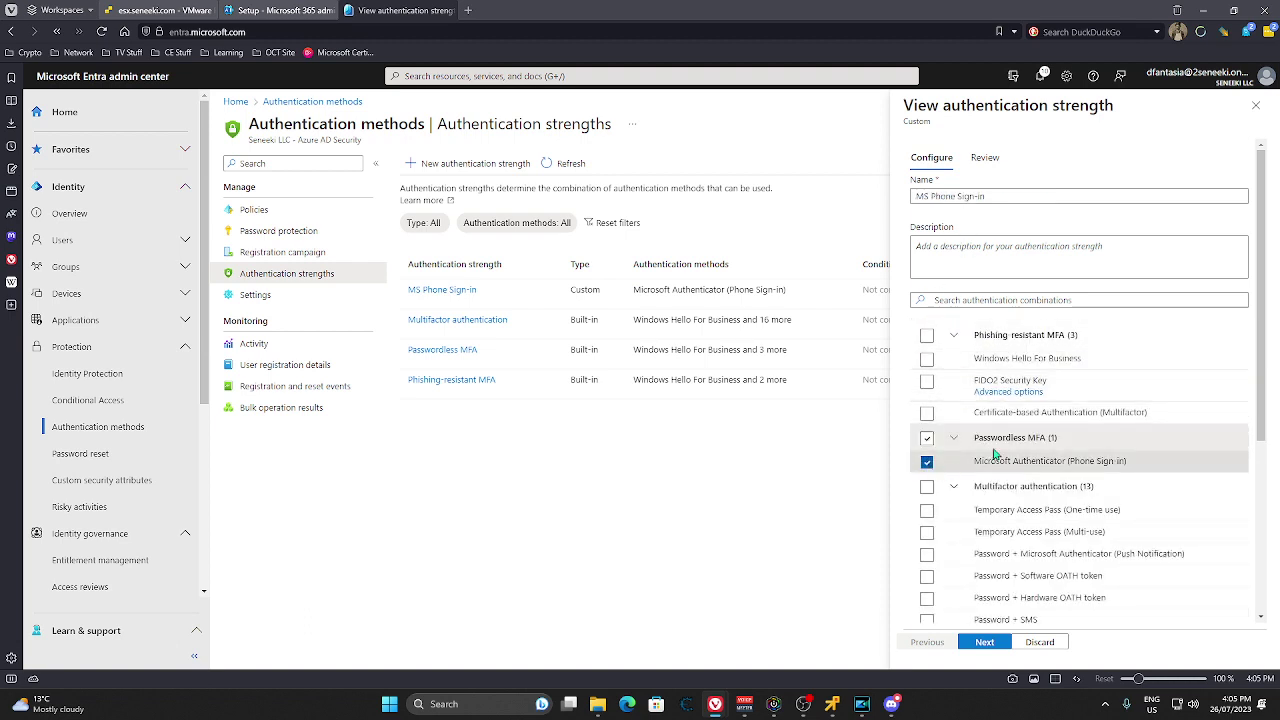
scroll(1015, 445, down, 1)
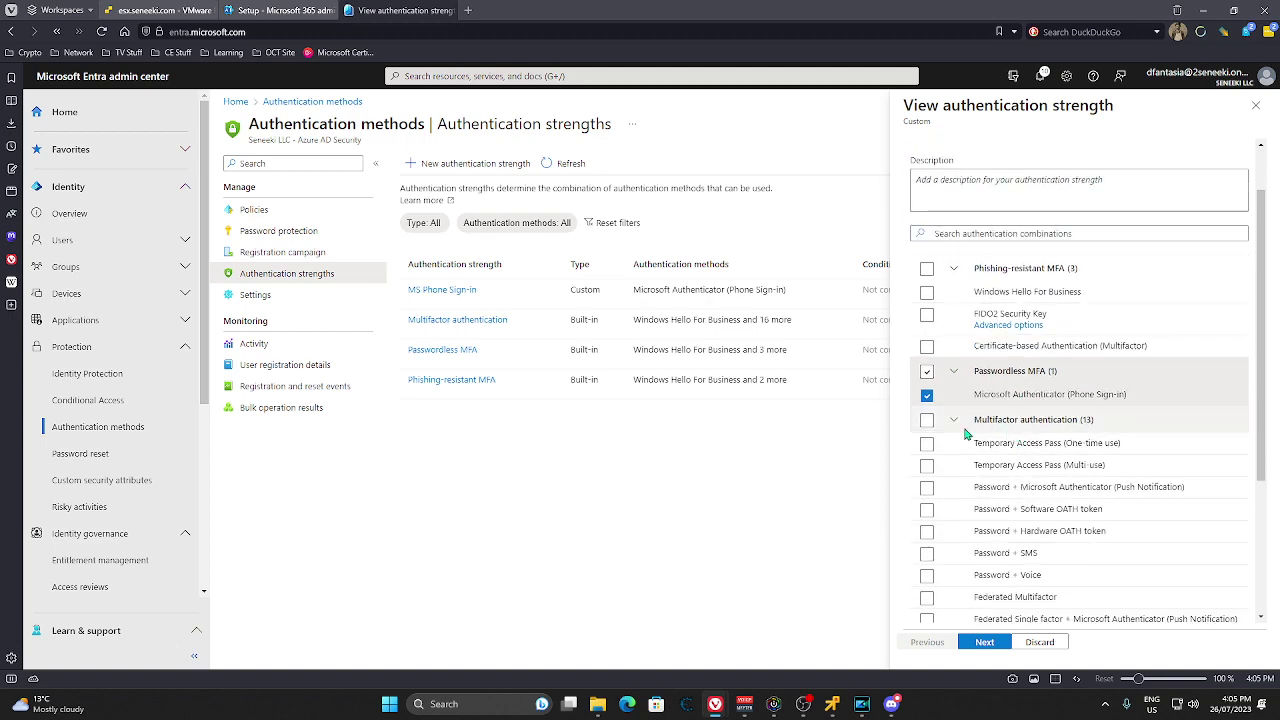
scroll(966, 433, down, 3)
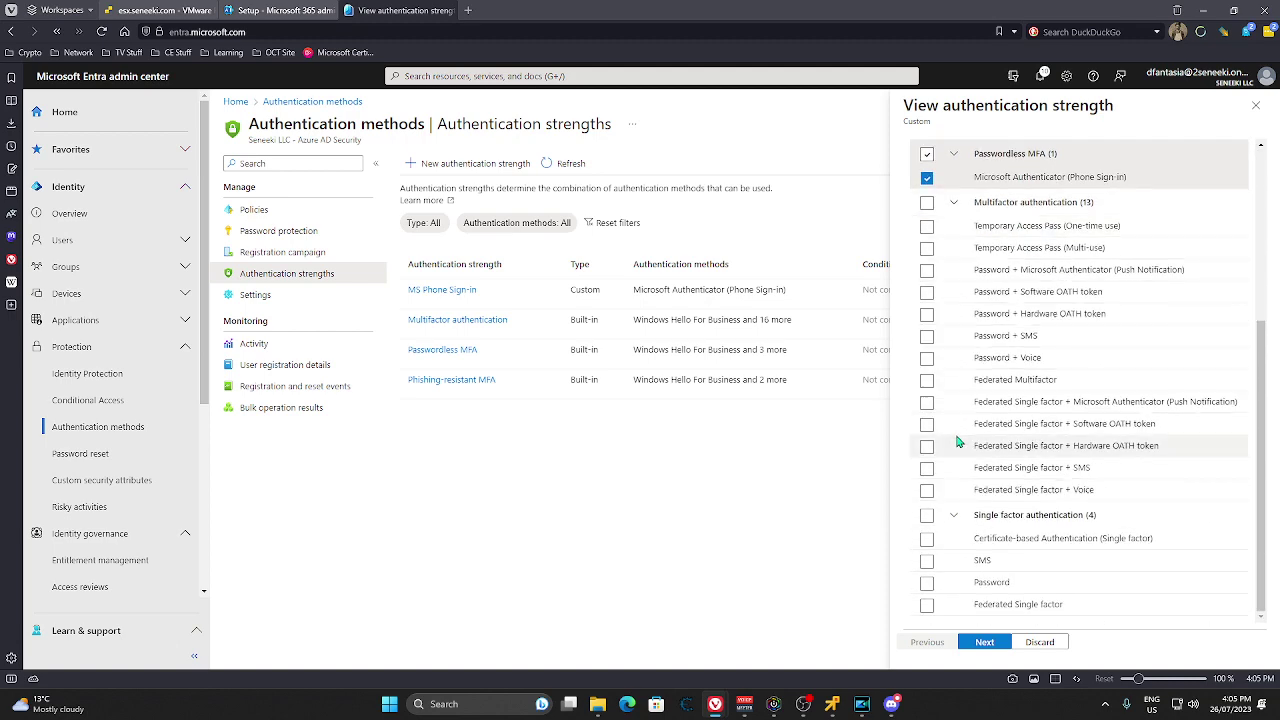
scroll(957, 441, up, 4)
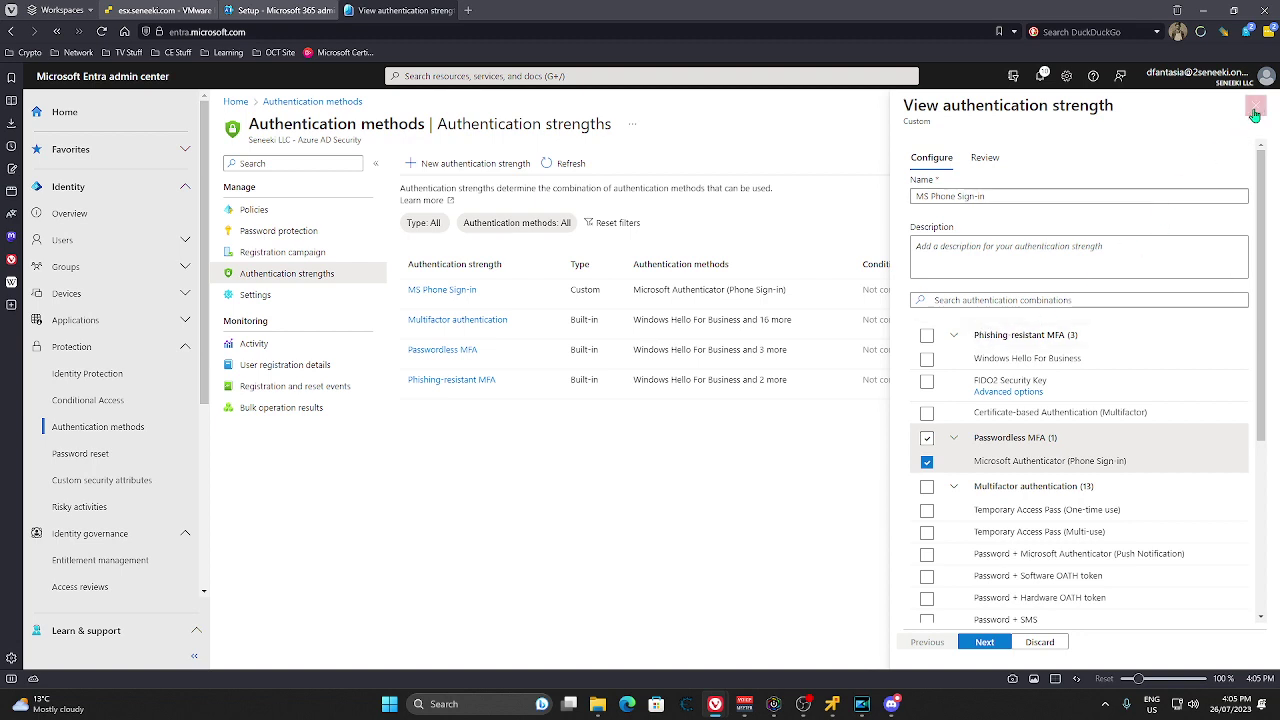
click(1257, 107)
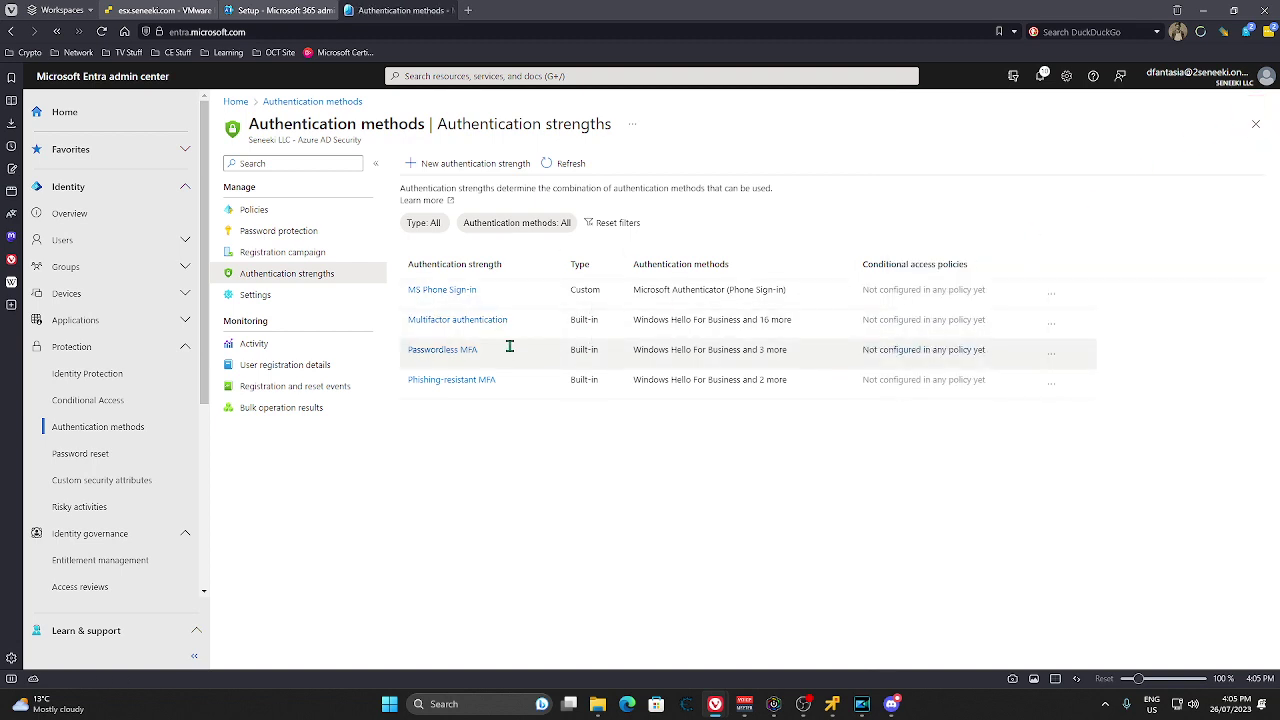
click(1052, 355)
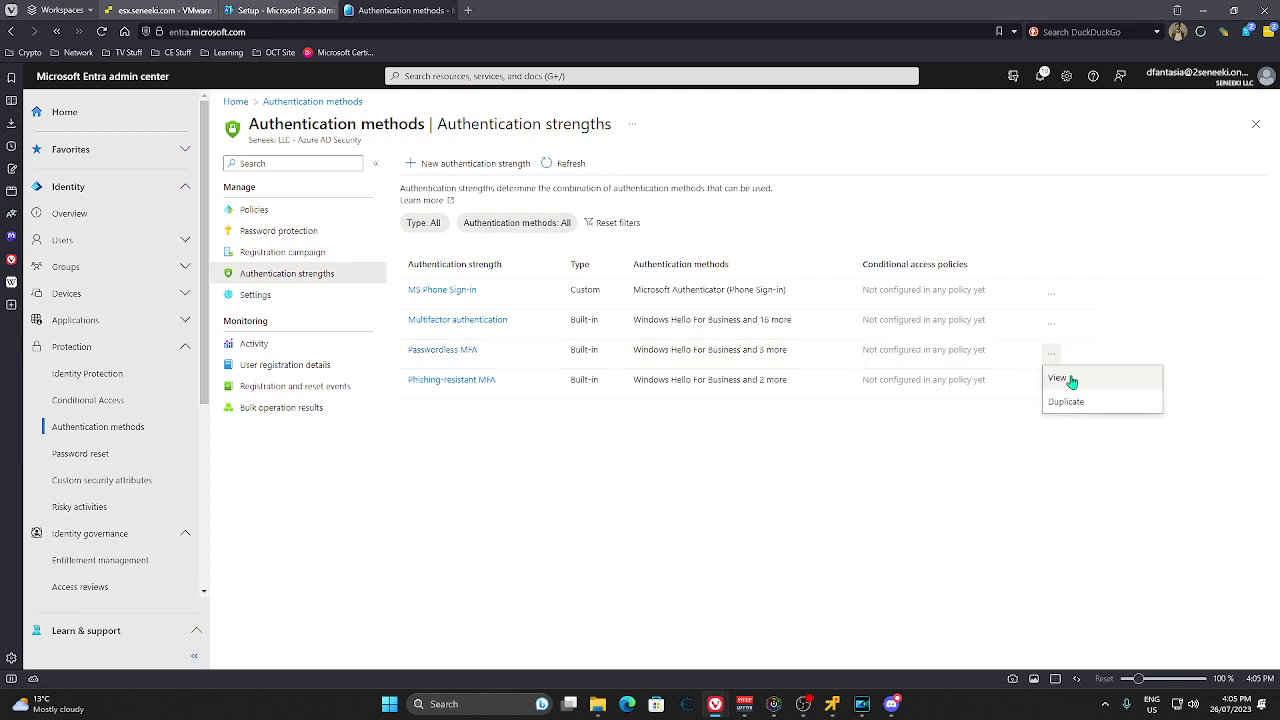
click(1071, 381)
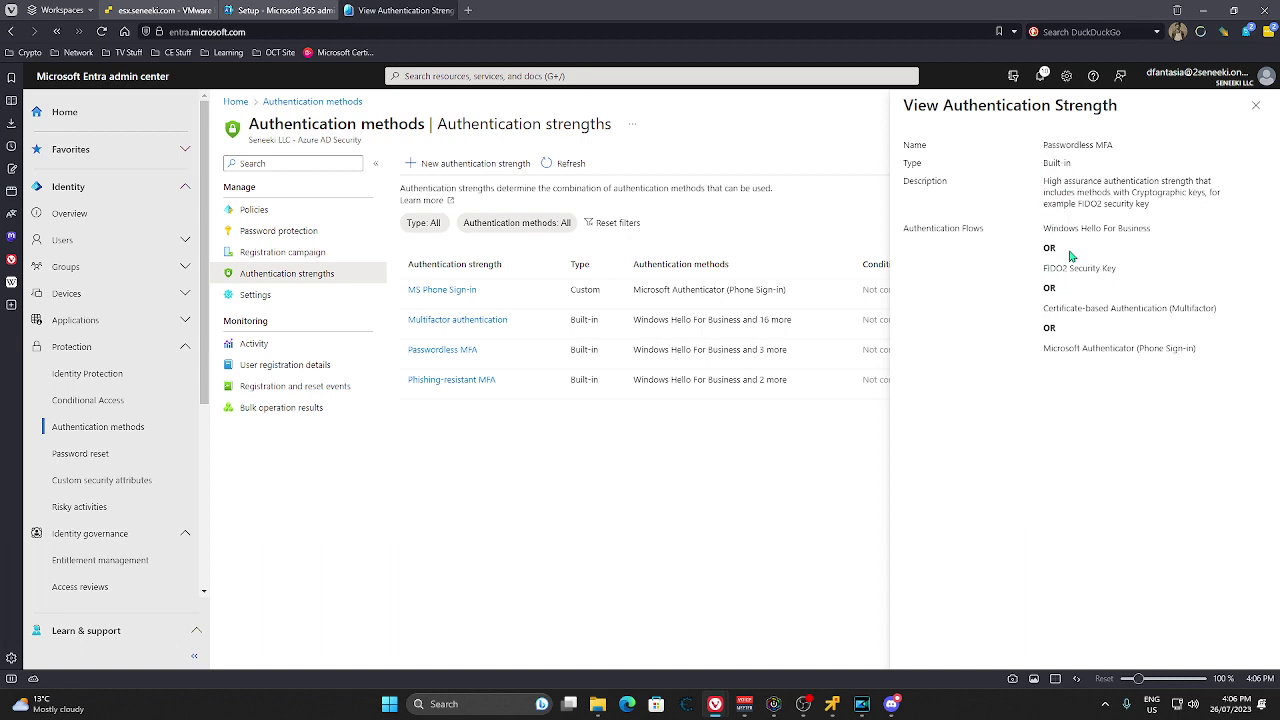
click(1256, 105)
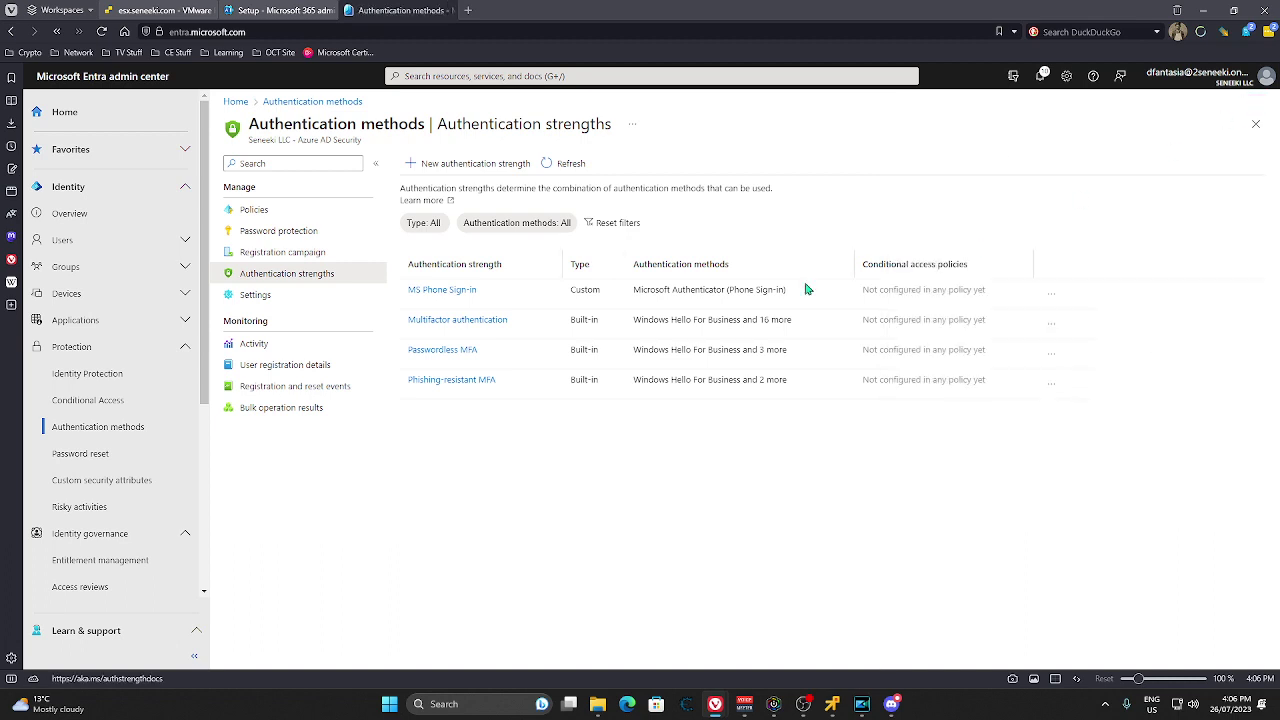
click(466, 349)
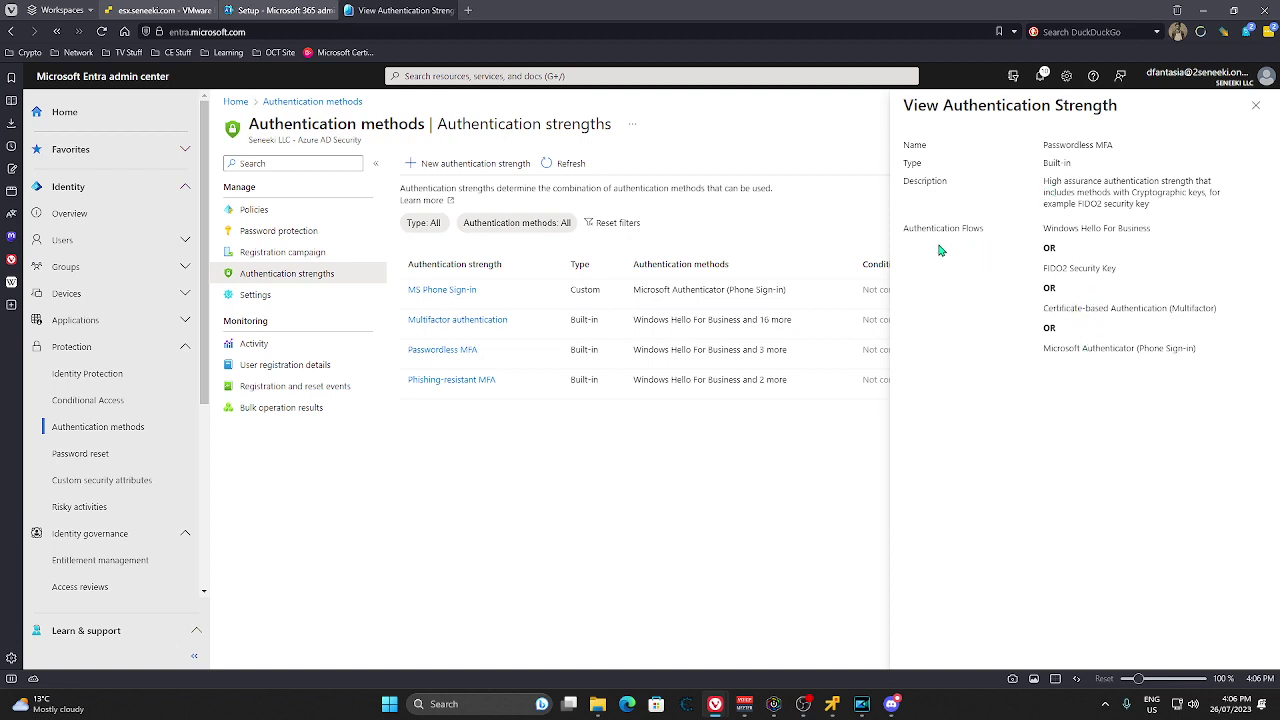
drag(902, 234, 1181, 232)
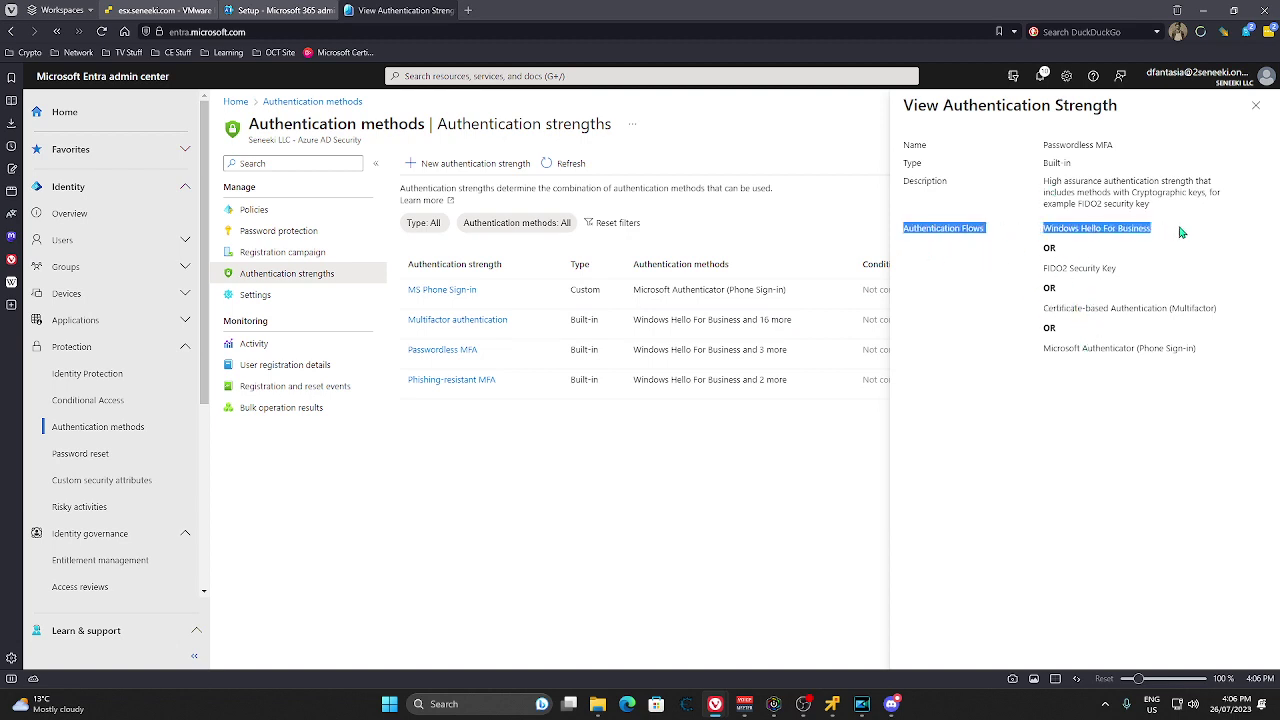
click(1136, 278)
drag(1044, 315, 1238, 315)
mouse_move(1047, 351)
mouse_down()
mouse_move(1220, 357)
mouse_move(1044, 349)
mouse_up()
click(1189, 344)
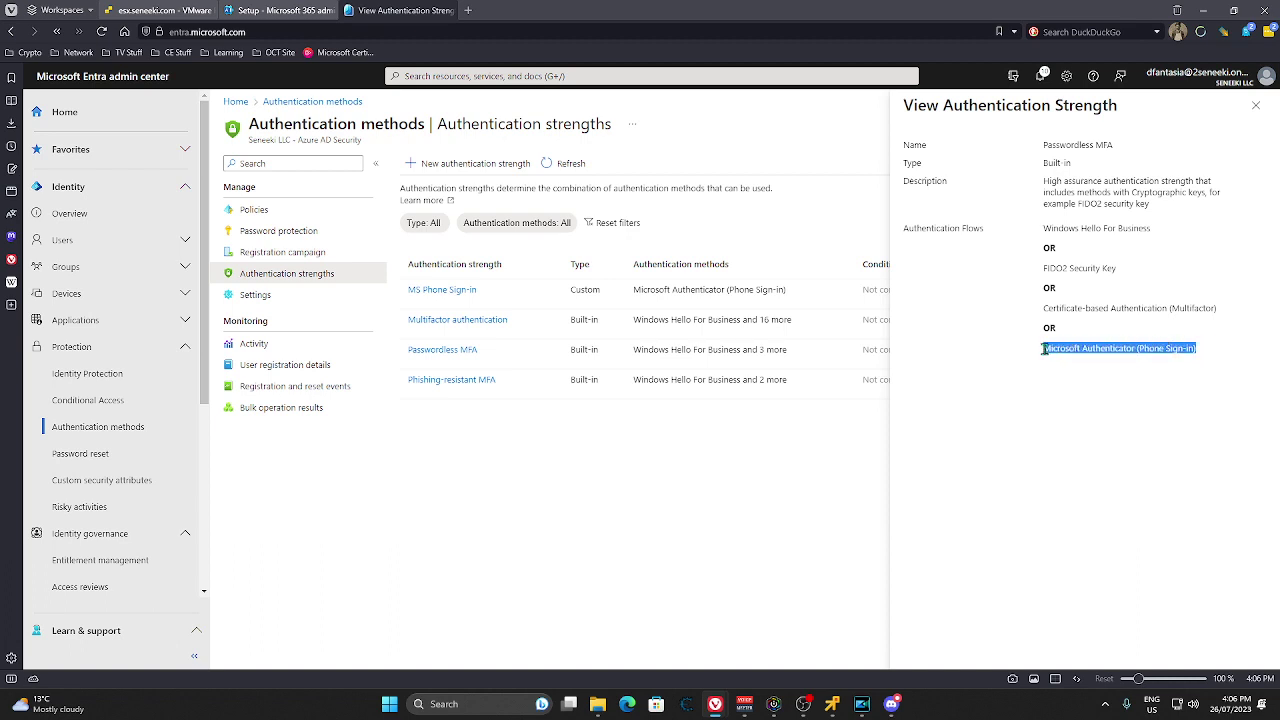
click(1259, 108)
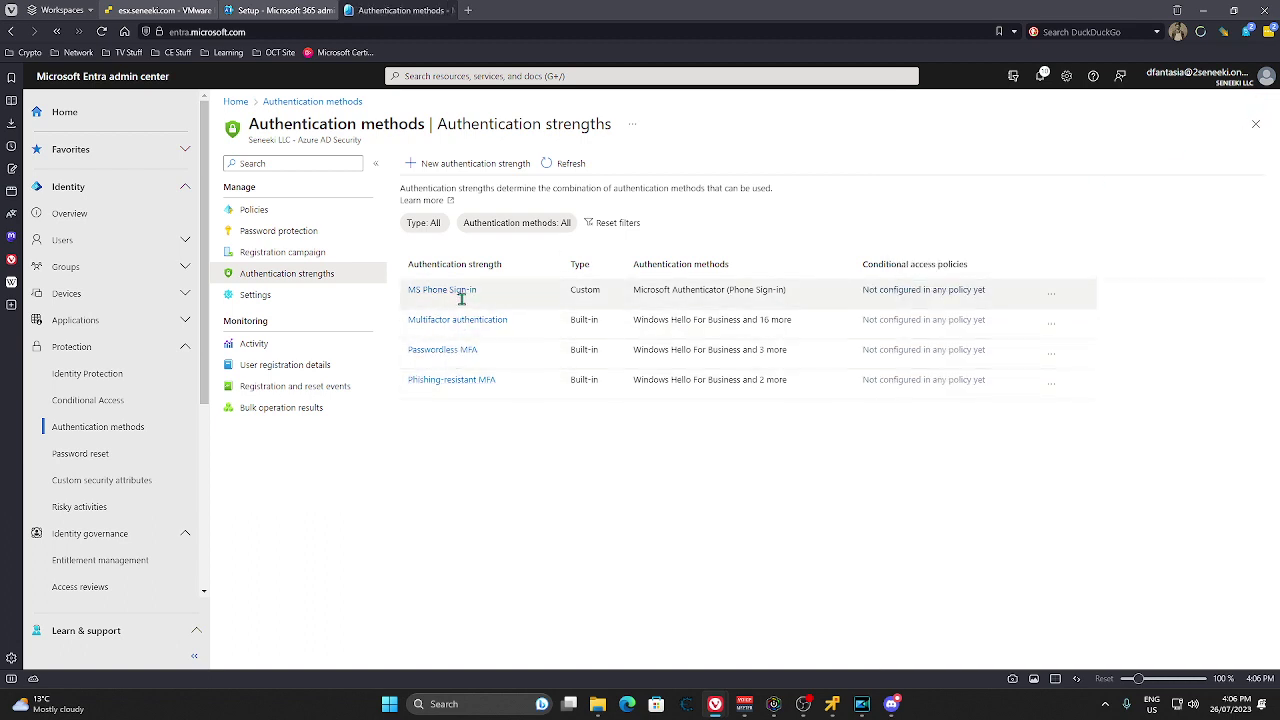
click(1051, 300)
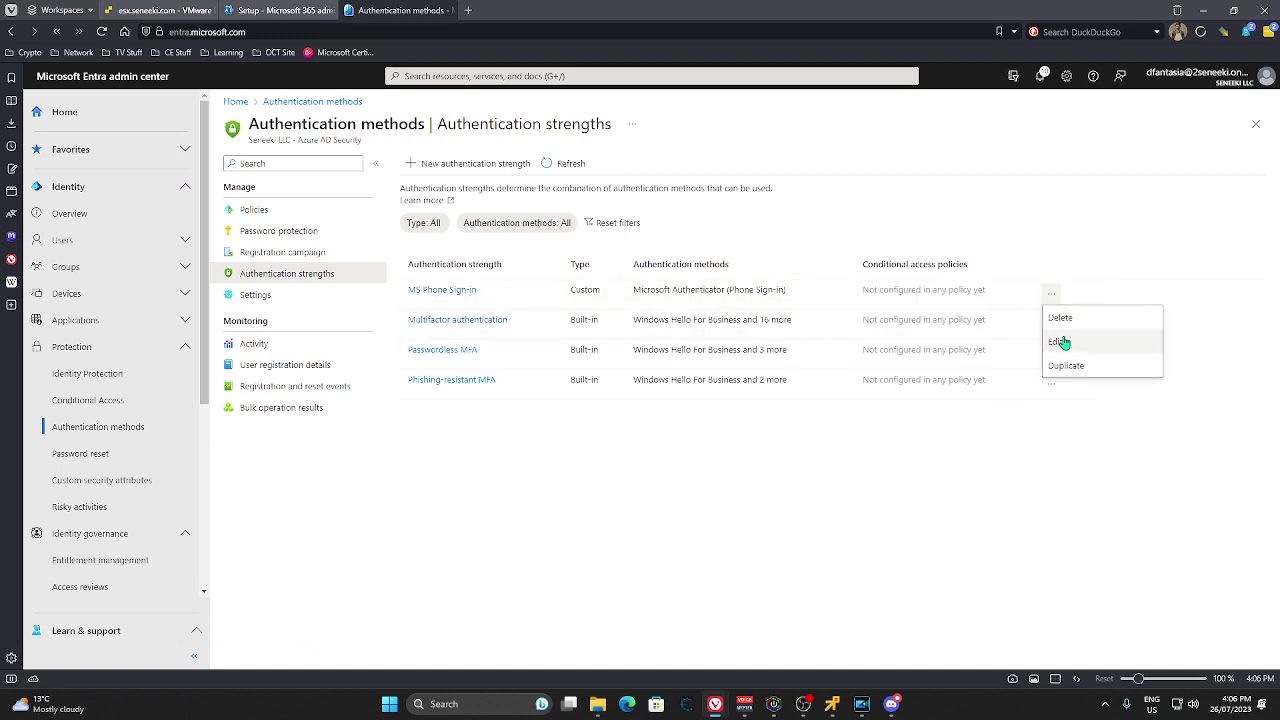
click(1063, 340)
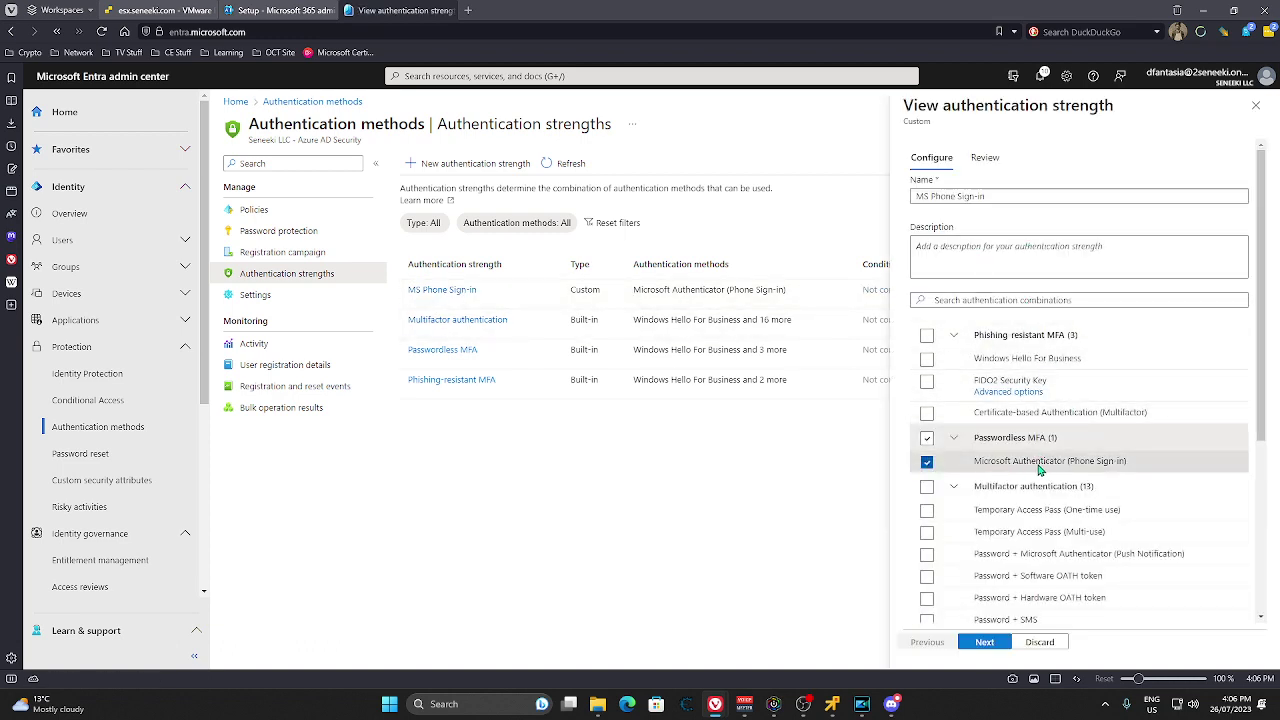
scroll(1094, 472, down, 3)
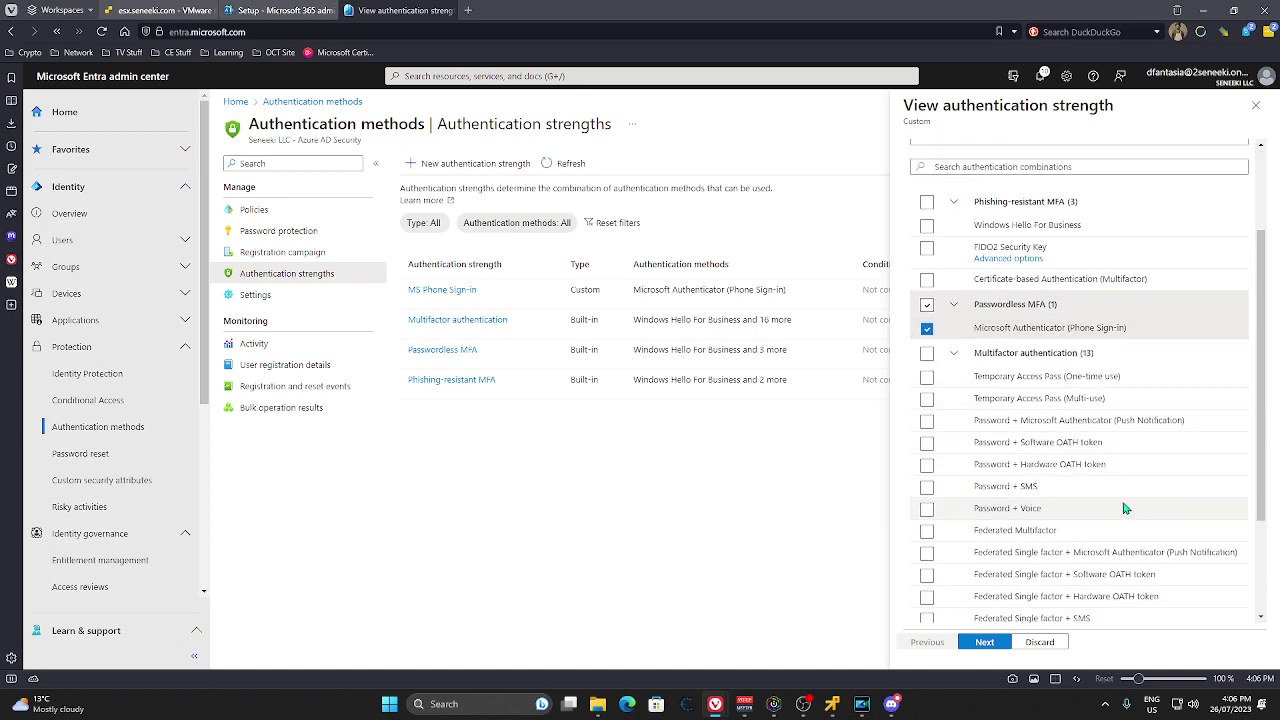
scroll(1124, 509, down, 3)
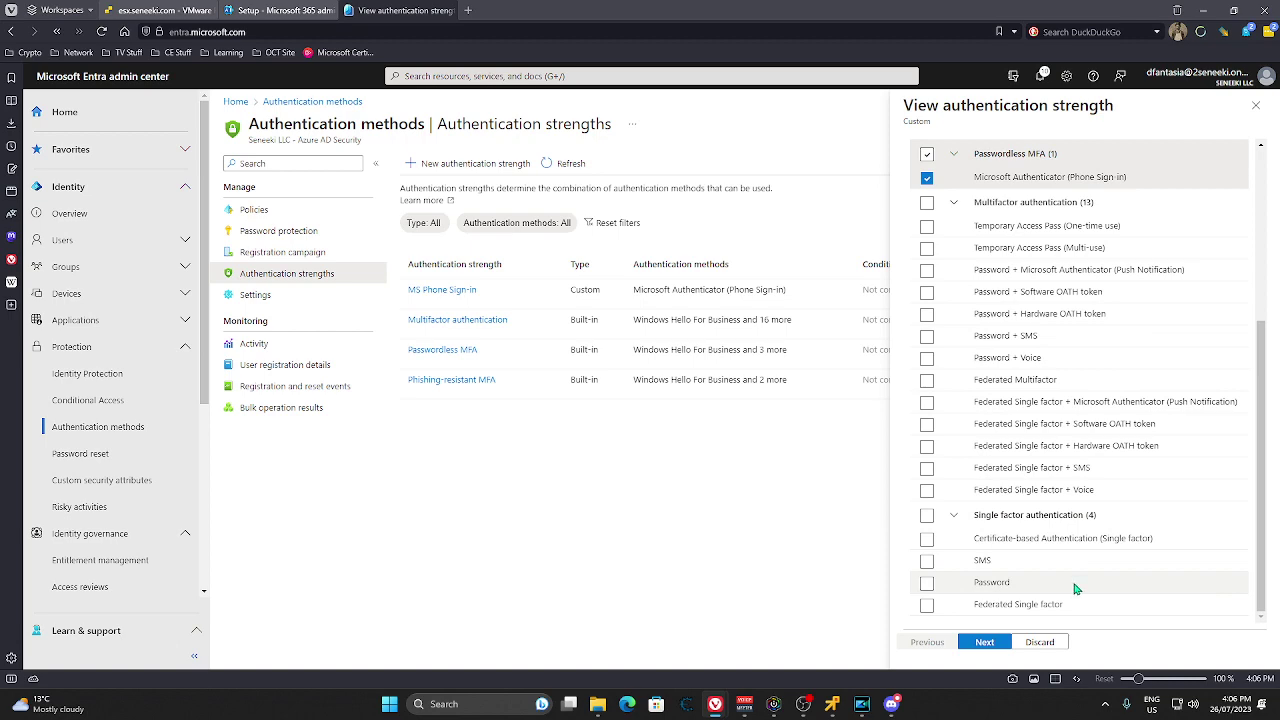
scroll(1075, 589, up, 5)
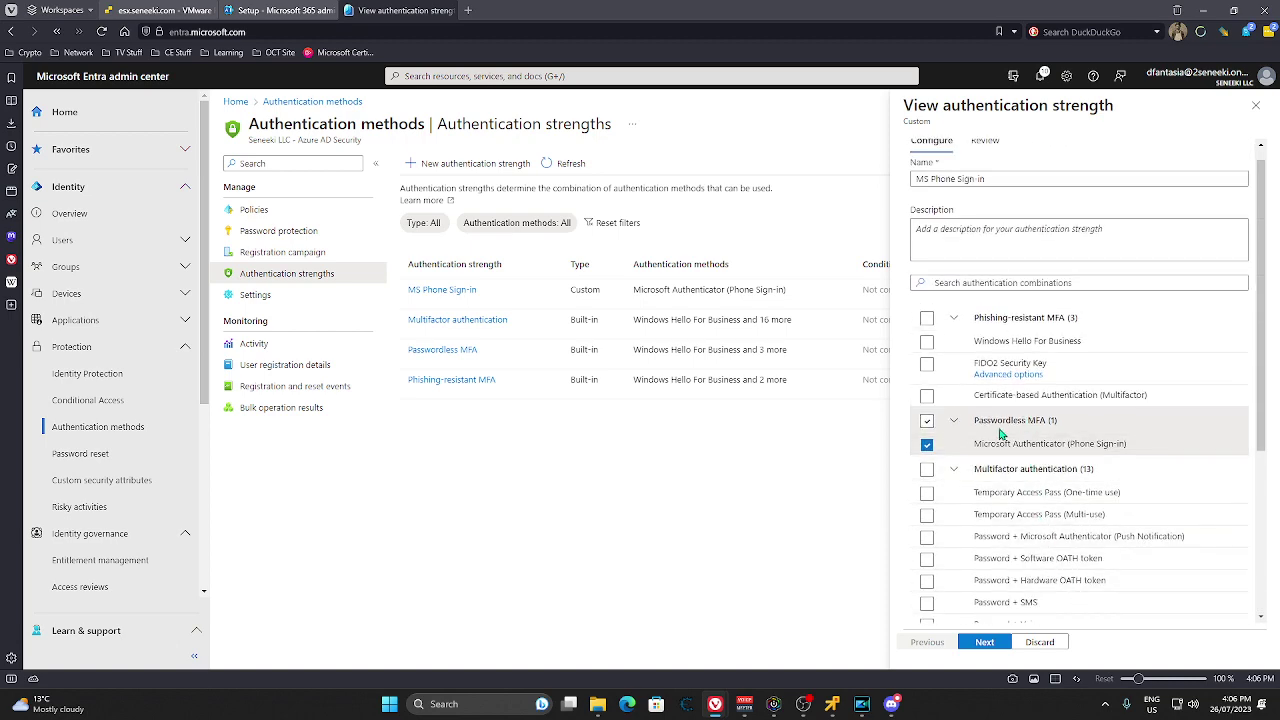
scroll(1012, 445, up, 1)
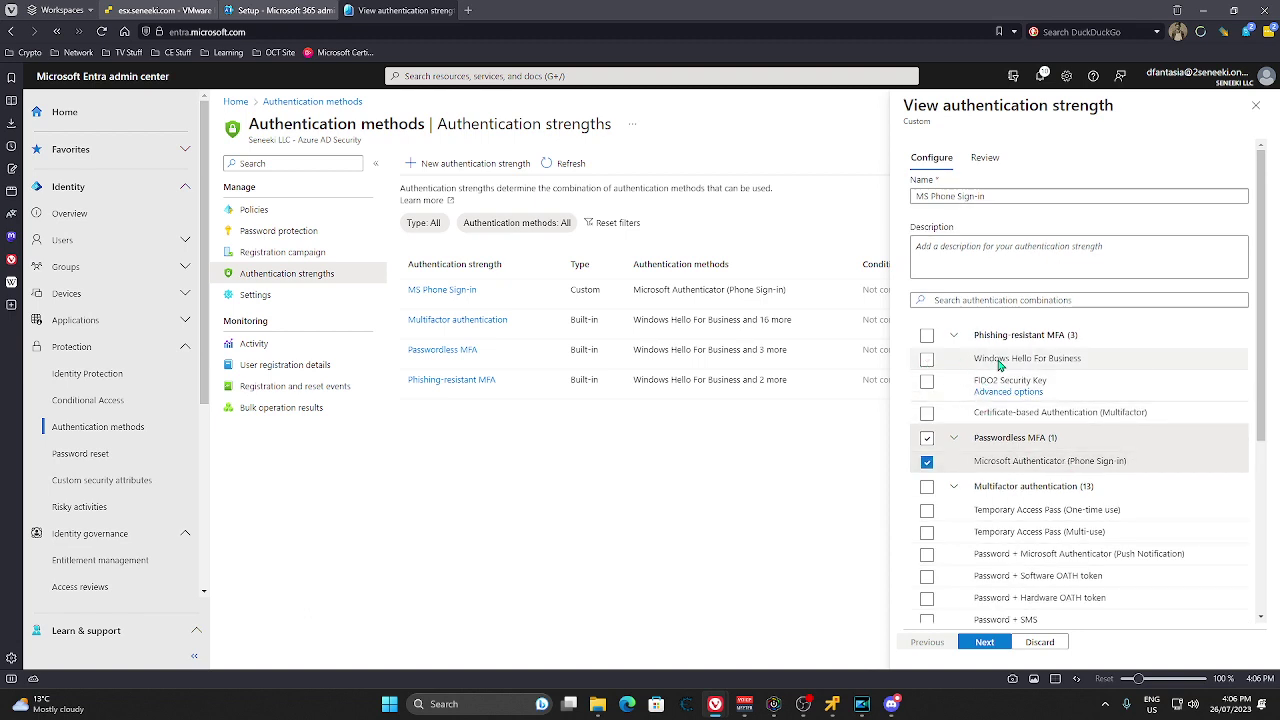
scroll(1066, 479, down, 1)
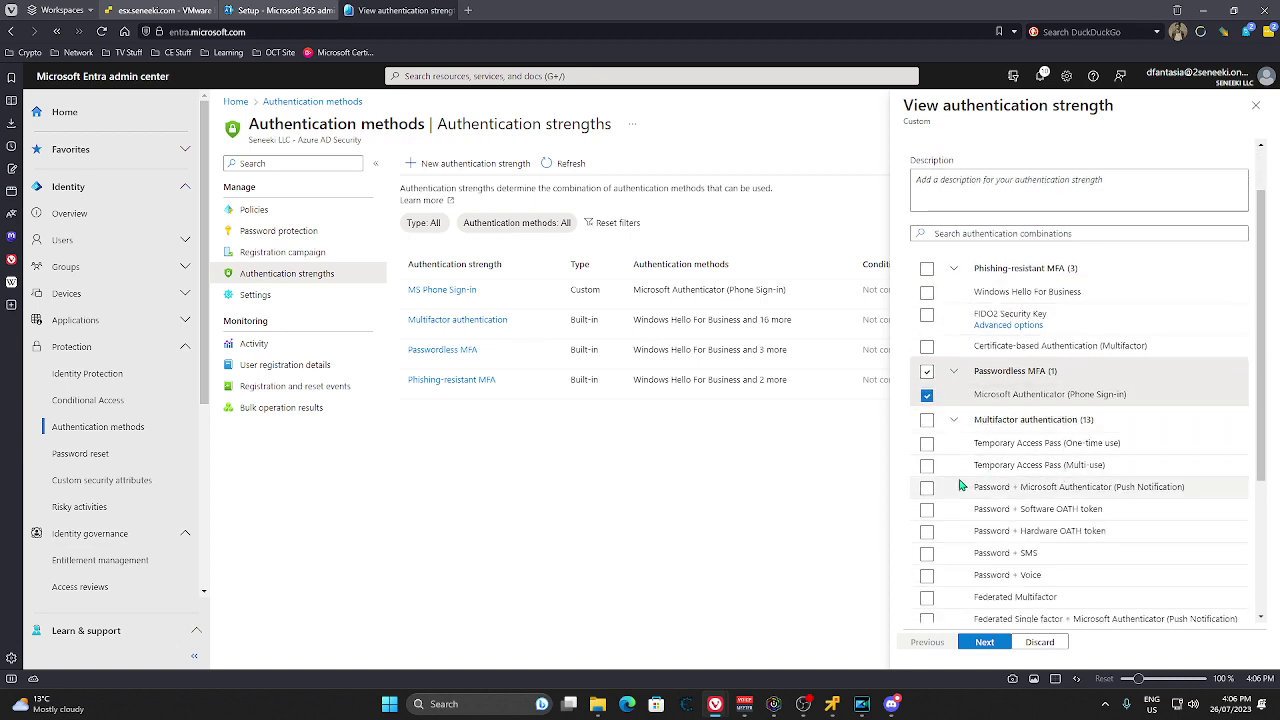
scroll(960, 470, down, 1)
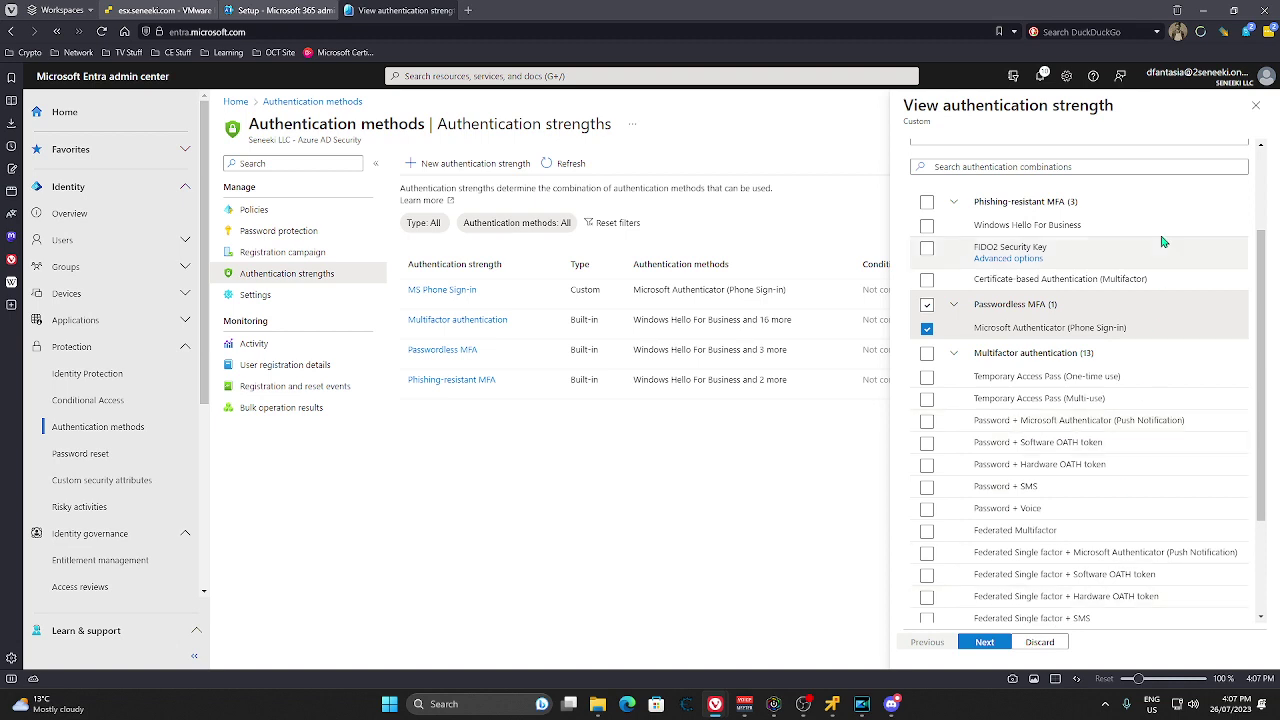
click(1255, 105)
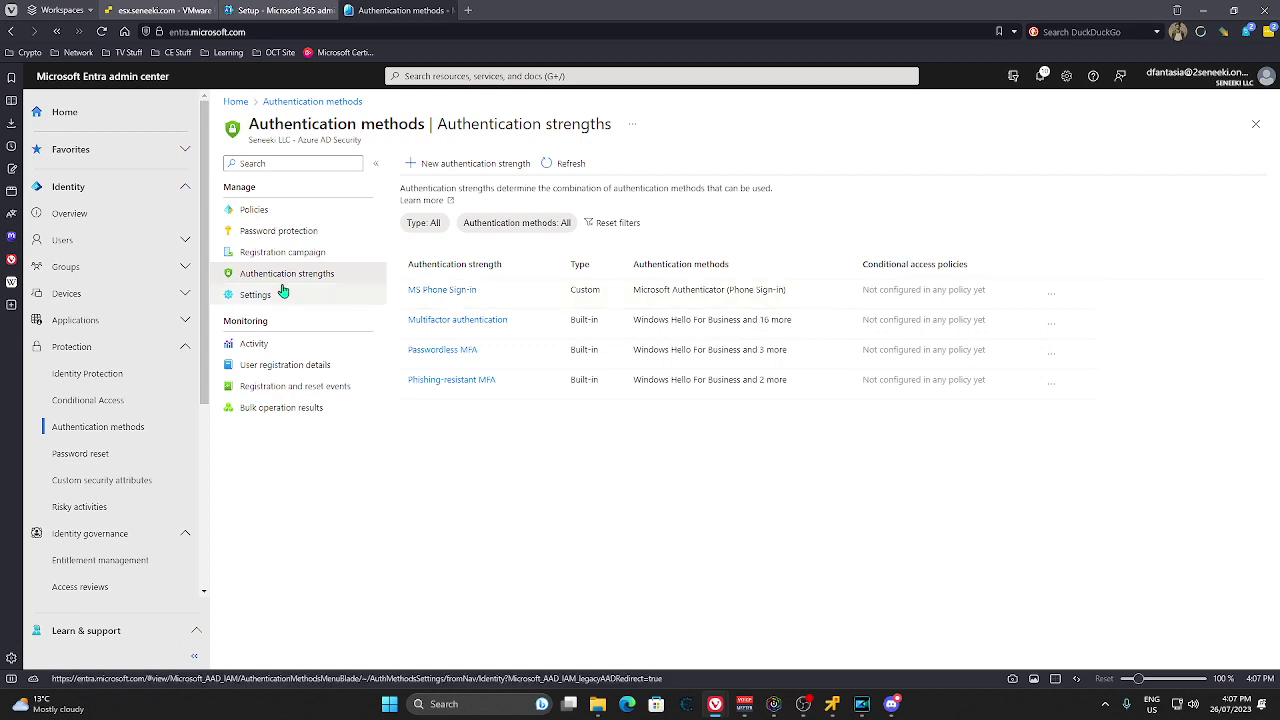
Step: Review the Microsoft Authenticator Configure options, then go to the authentication methods Settings page
click(250, 212)
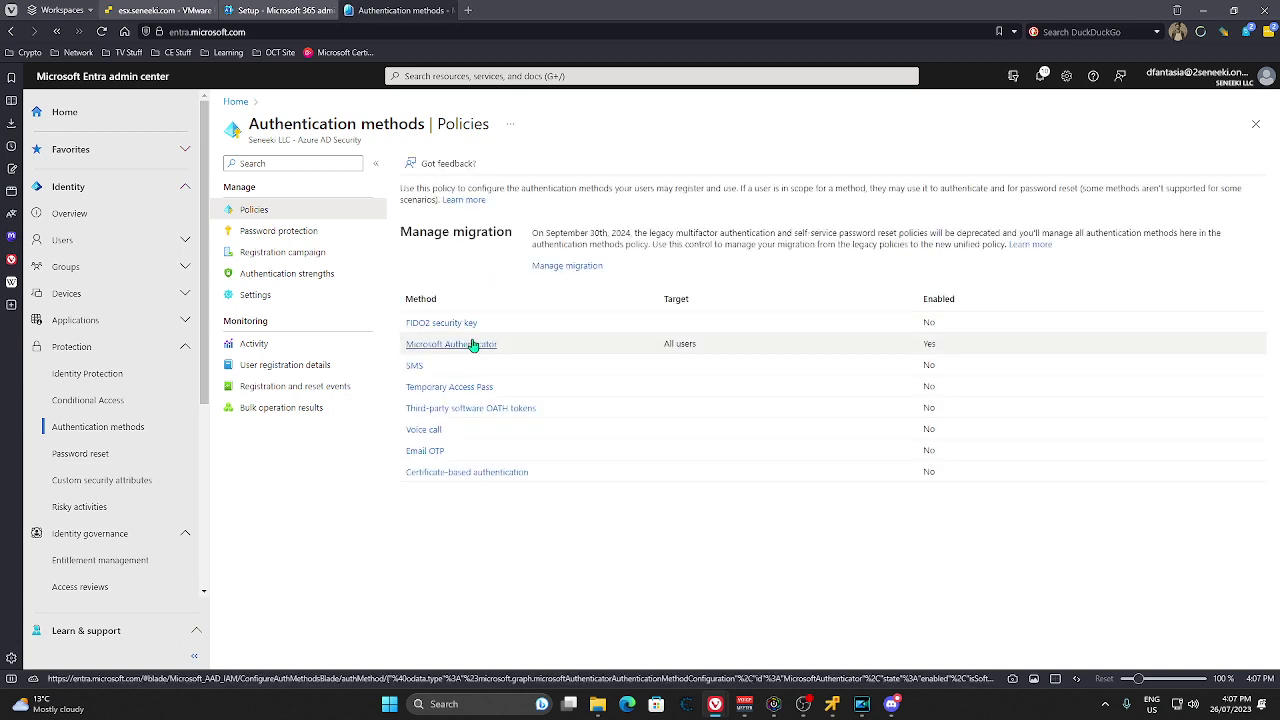
click(473, 344)
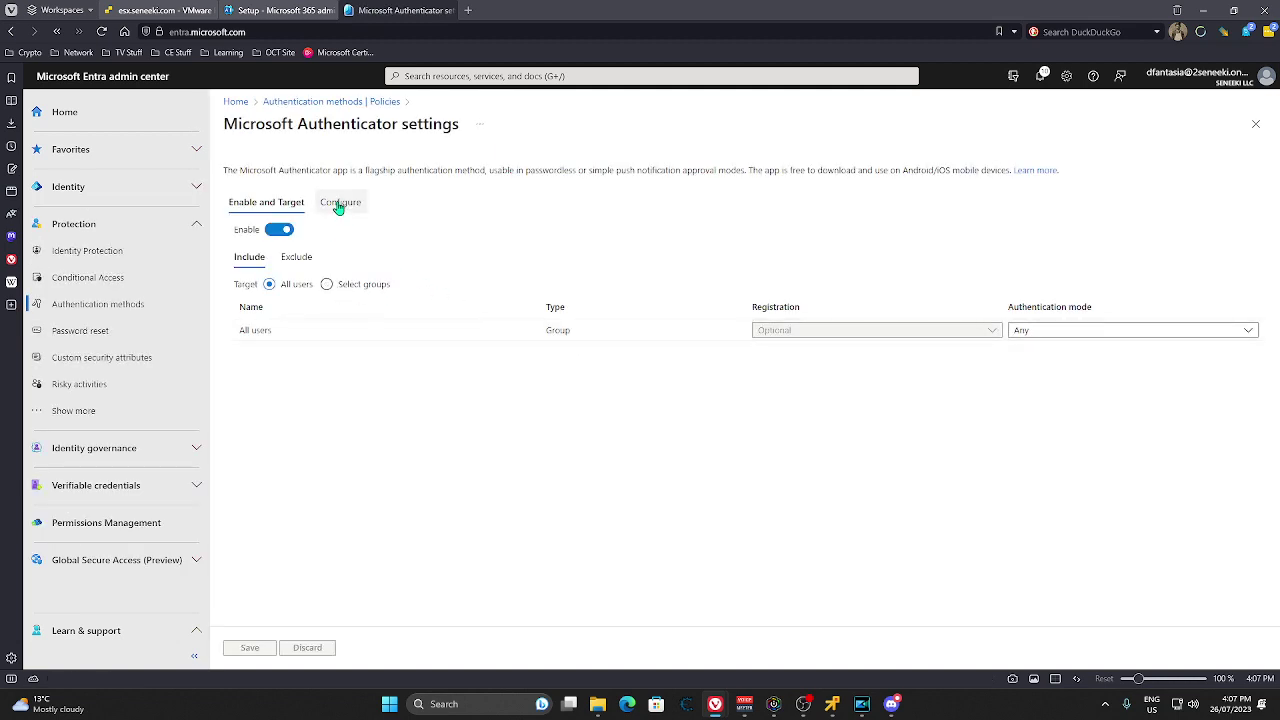
click(339, 205)
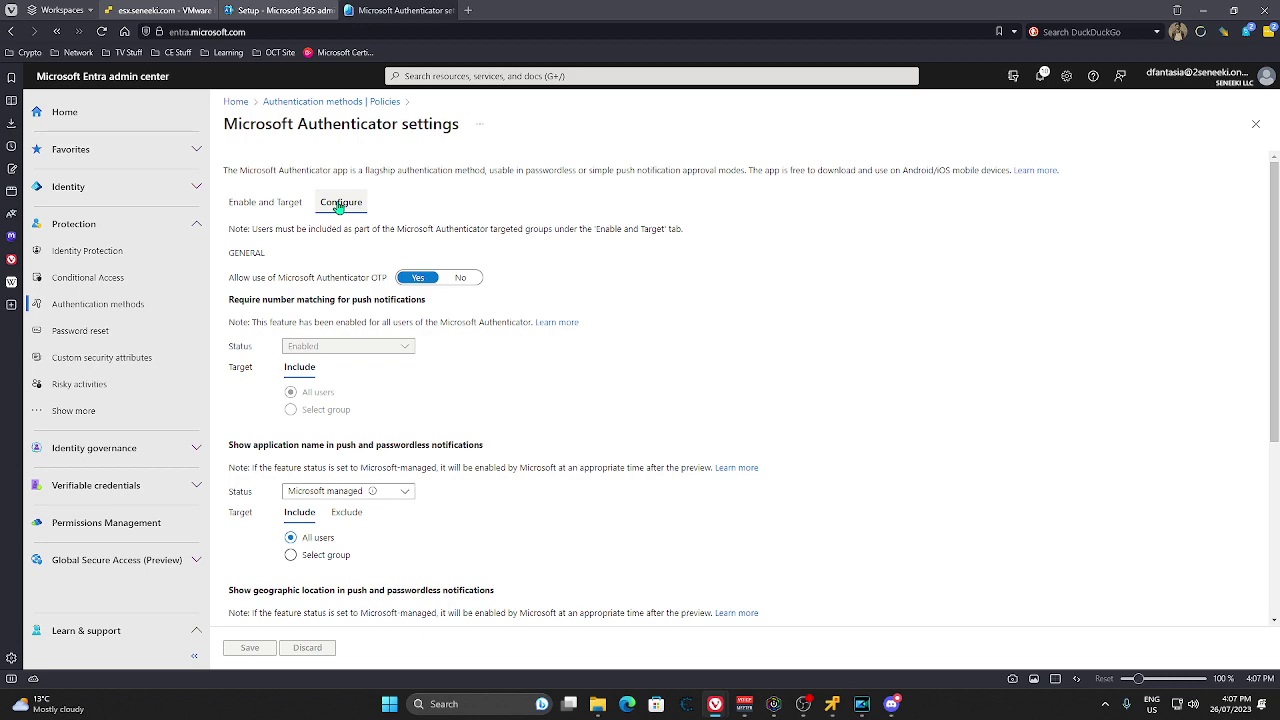
scroll(437, 386, down, 3)
scroll(437, 386, up, 2)
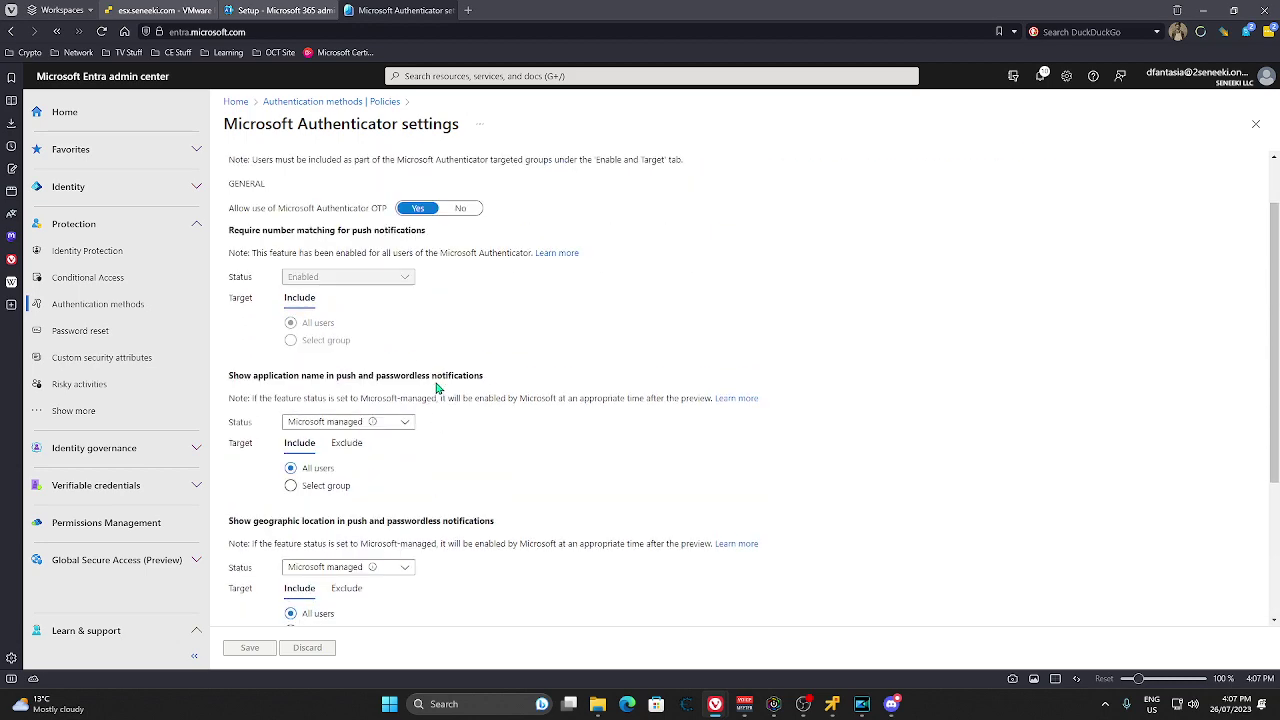
scroll(437, 386, up, 1)
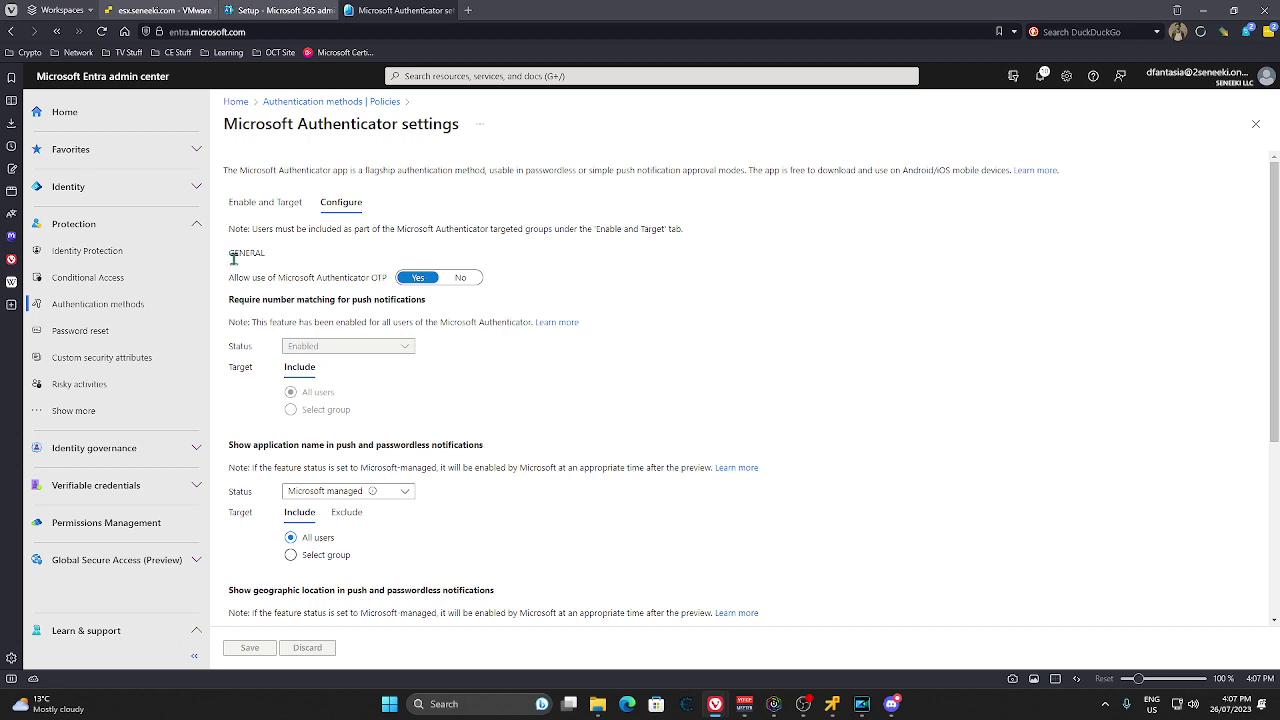
click(318, 102)
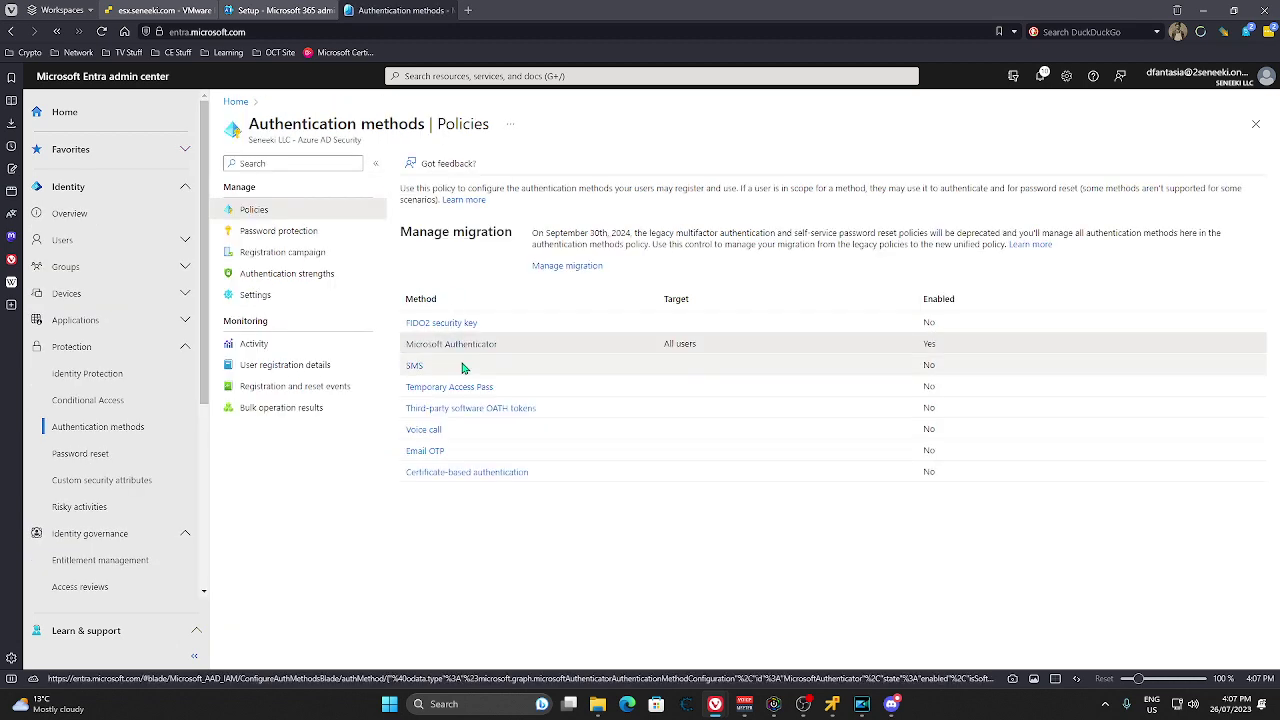
click(265, 295)
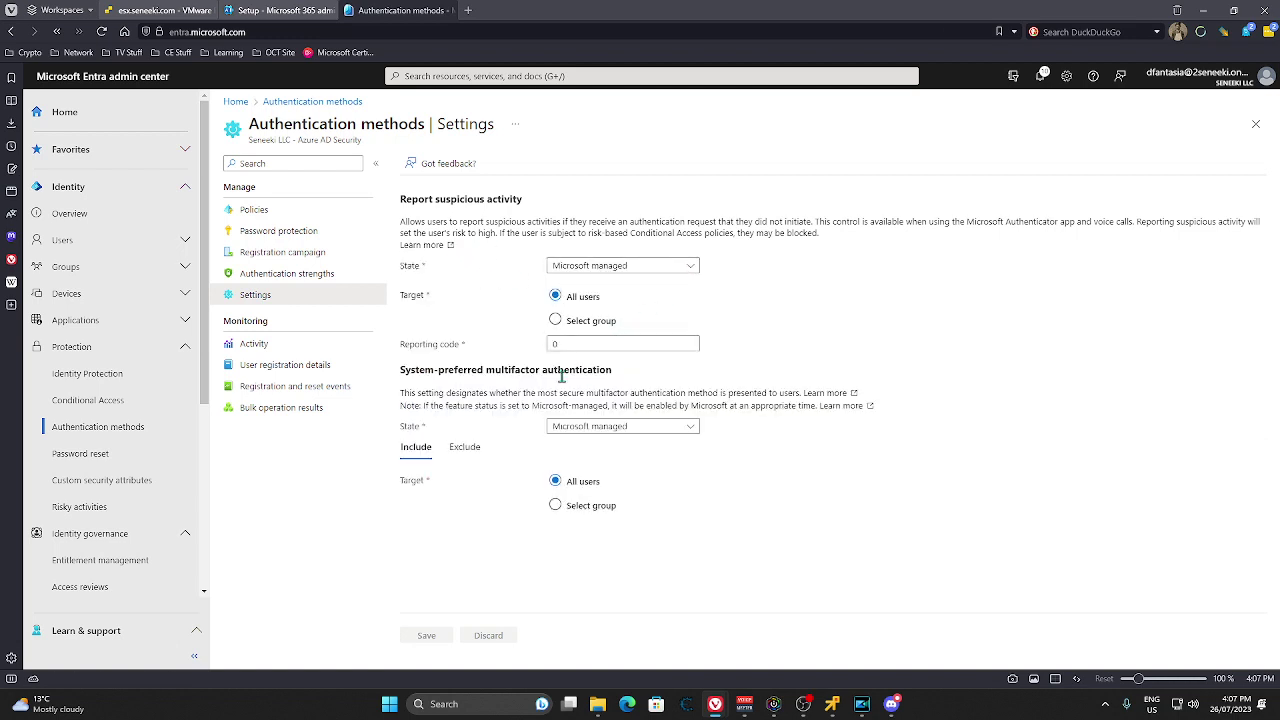
Step: Keep system-preferred MFA Microsoft managed, check User registration details, then go to Password reset Properties
click(660, 429)
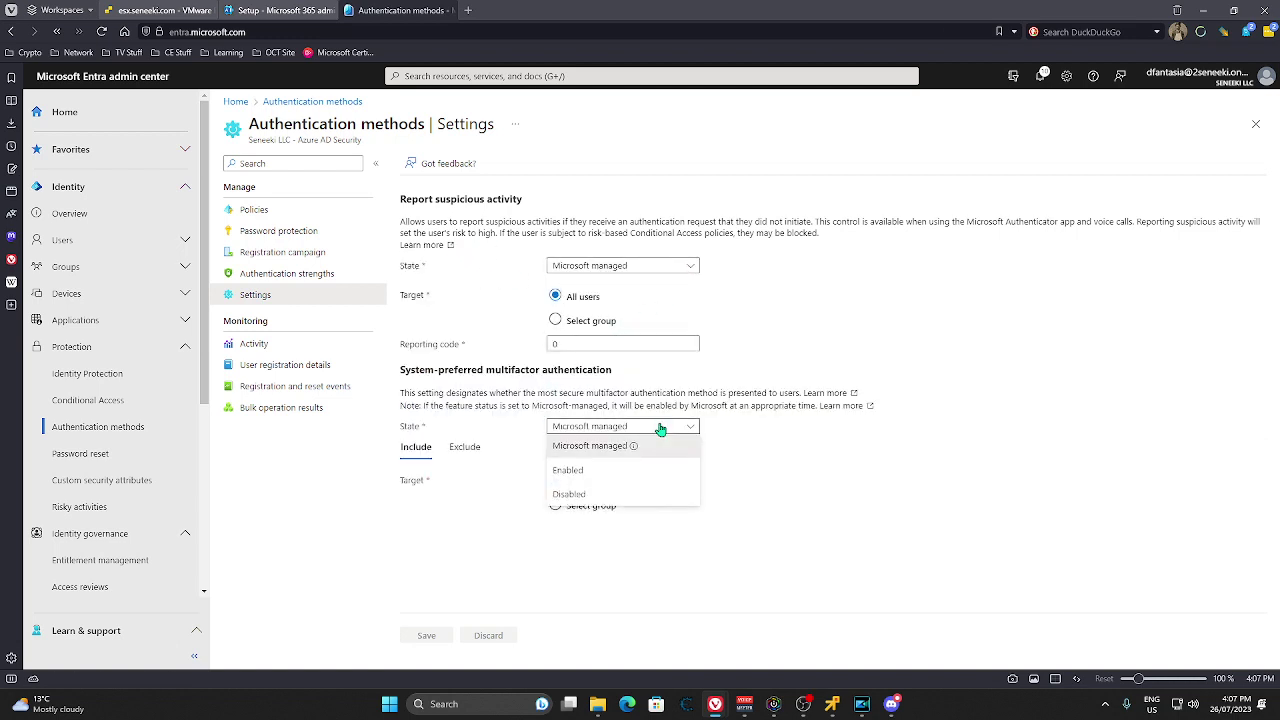
click(483, 425)
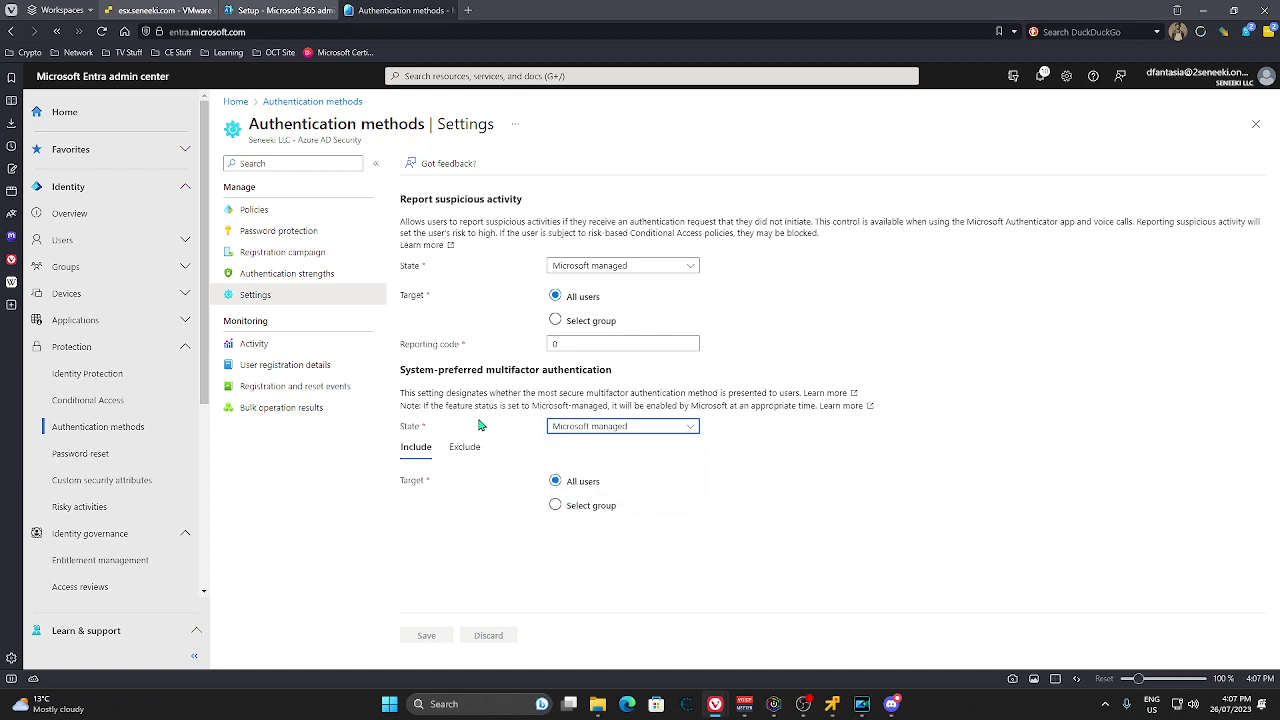
click(297, 364)
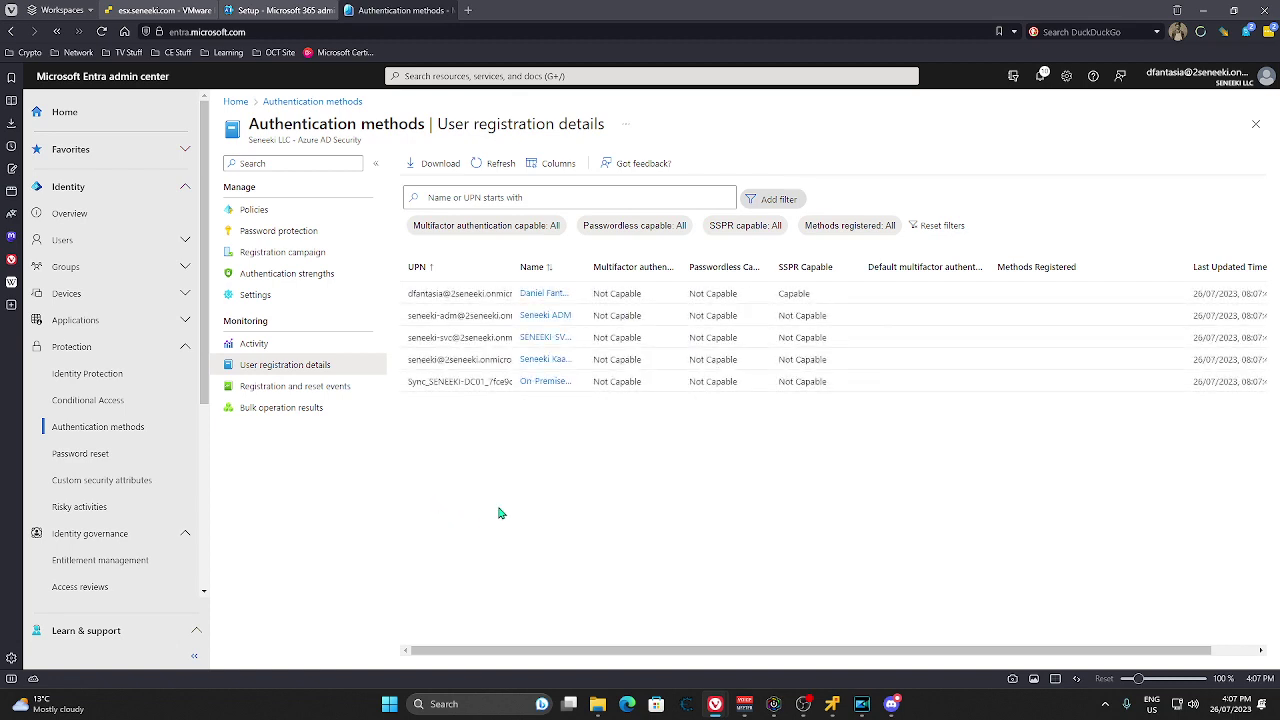
mouse_move(658, 279)
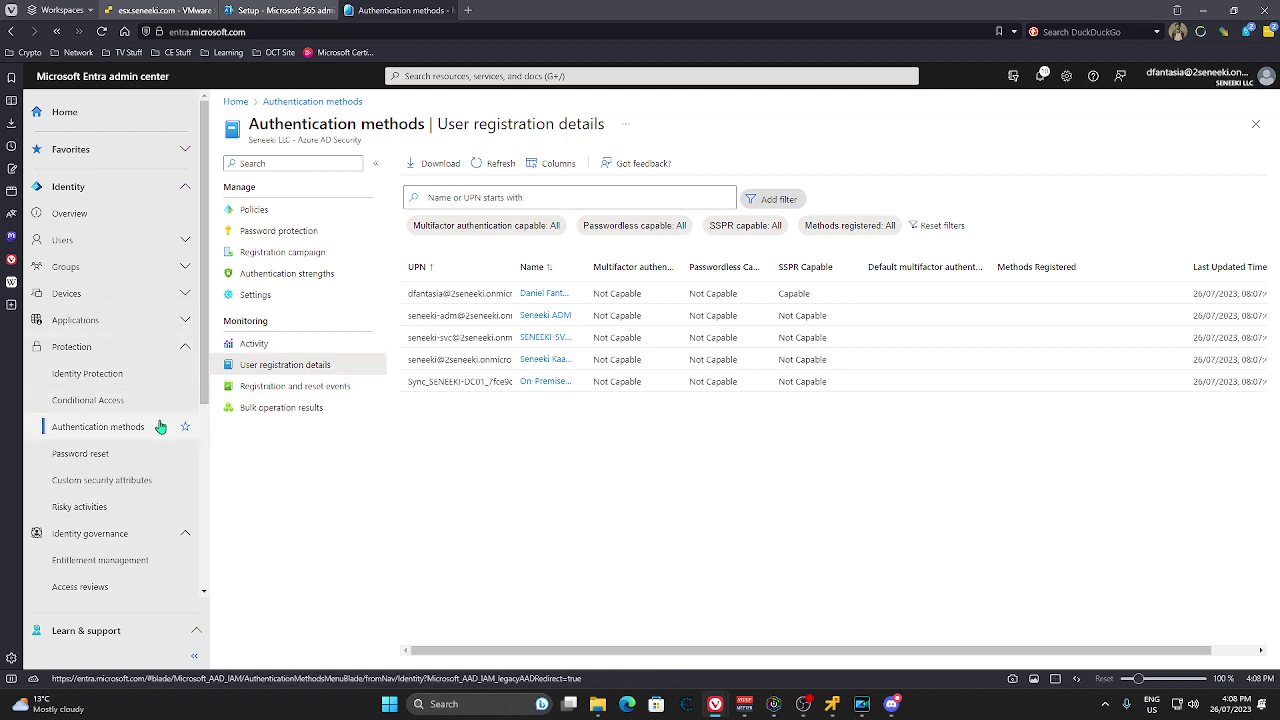
click(98, 455)
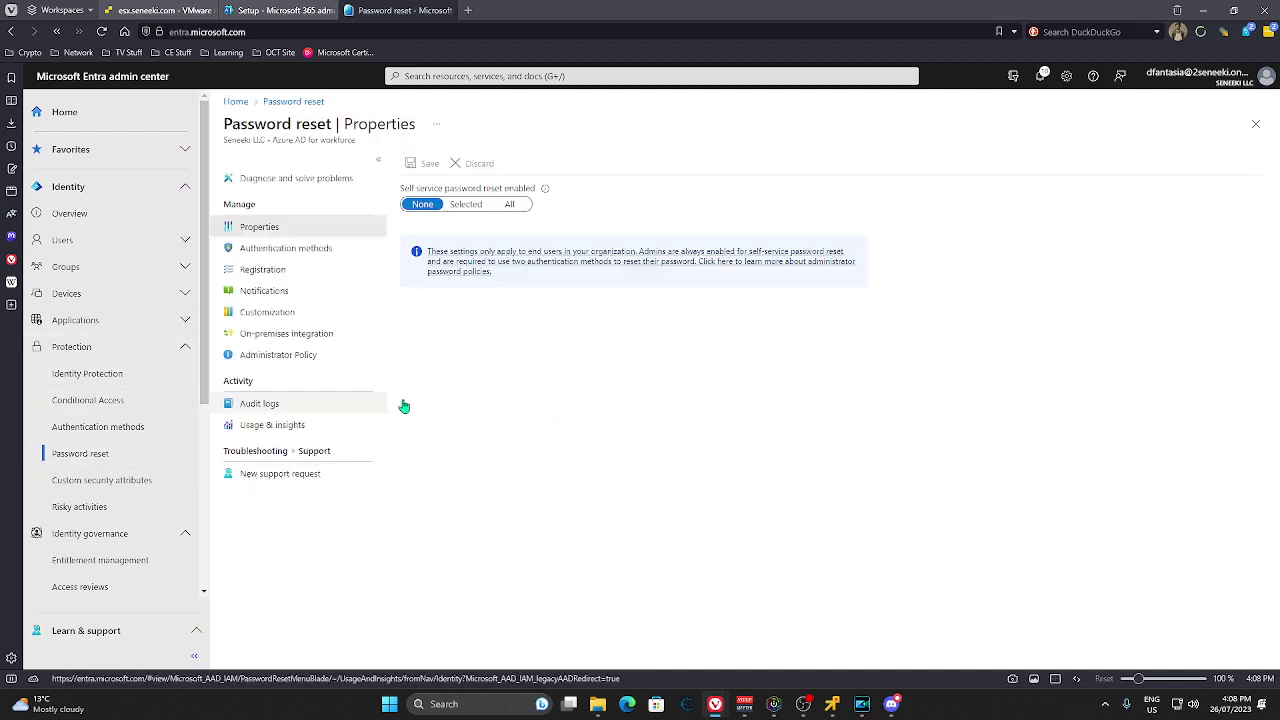
Step: Set 'Self service password reset enabled' to All and save the properties
click(509, 204)
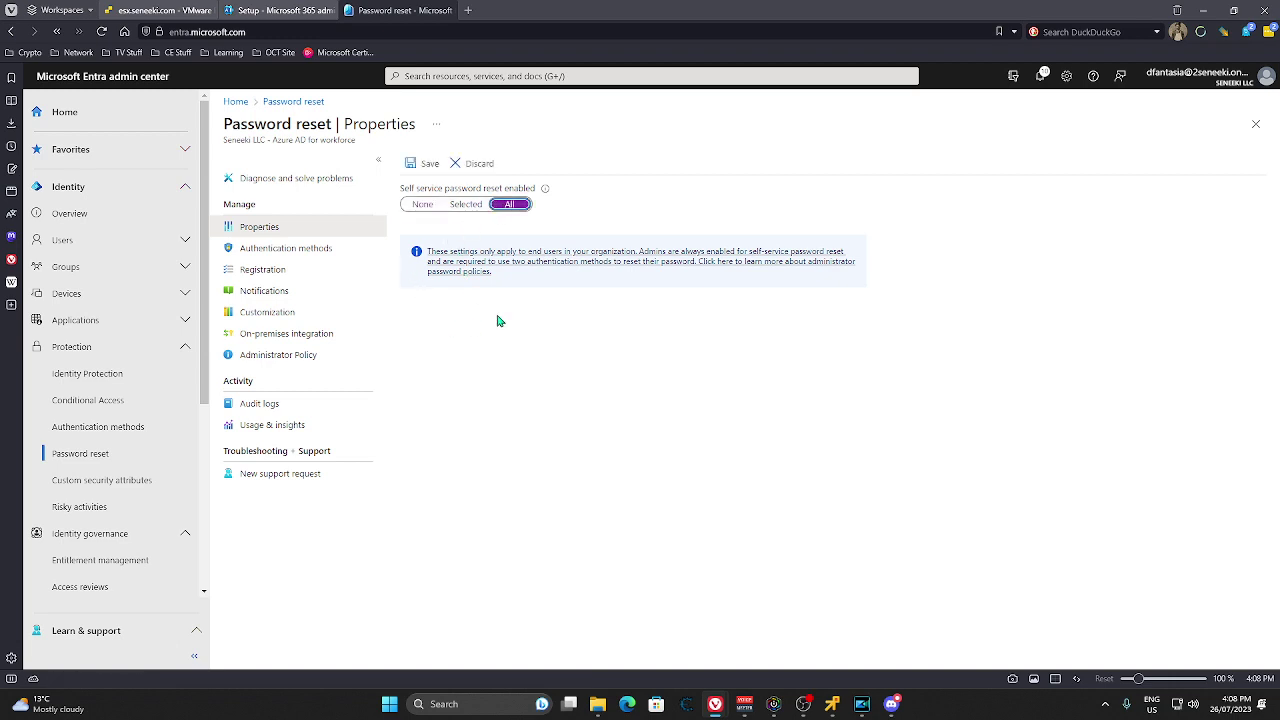
click(432, 173)
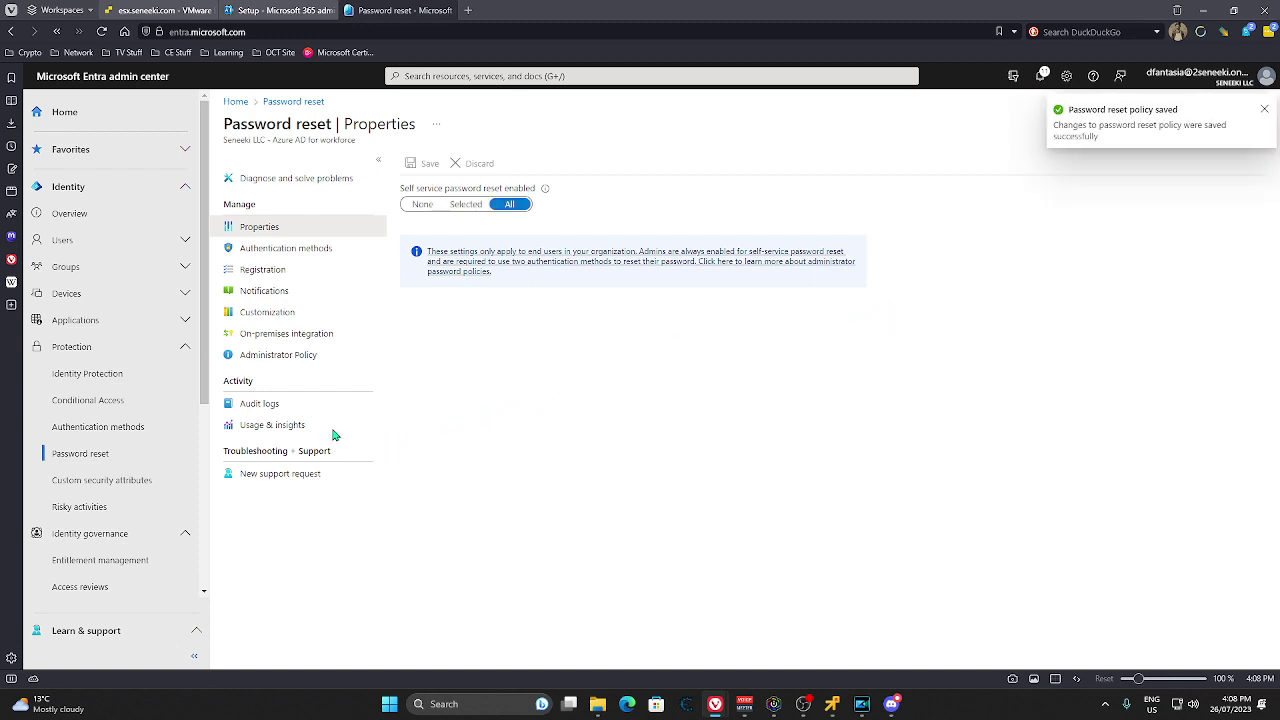
click(300, 249)
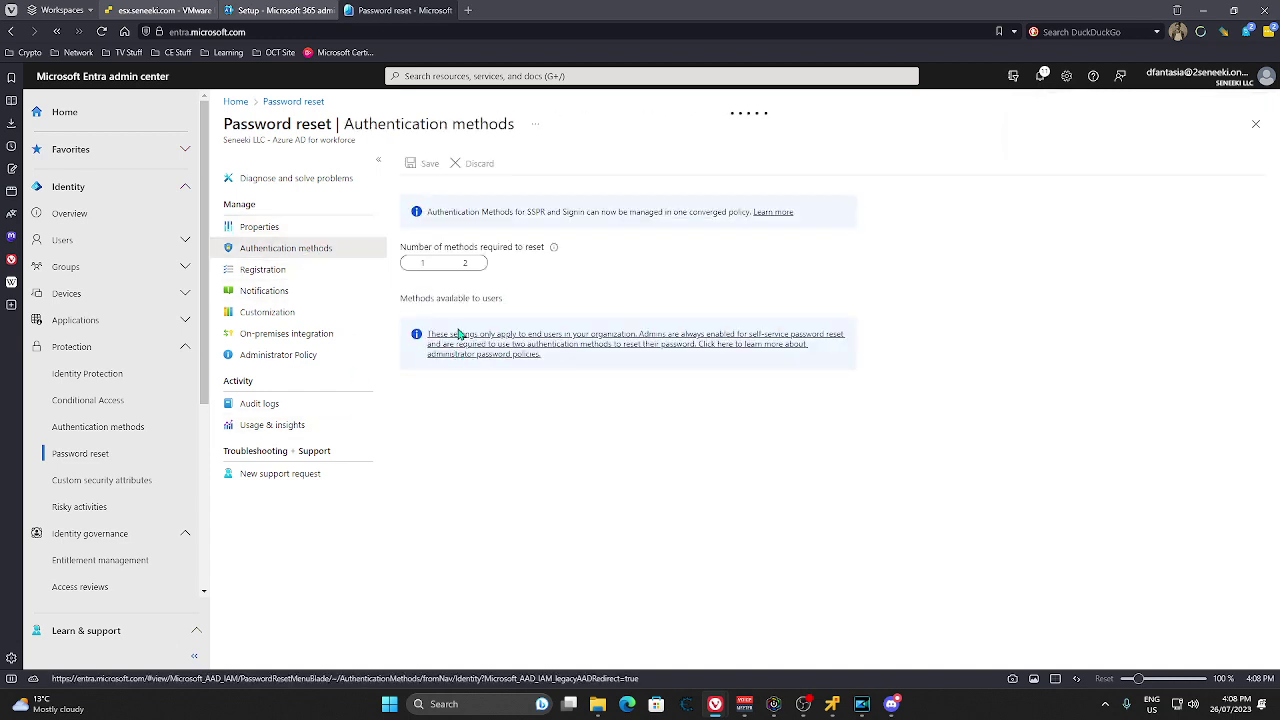
Step: Require 2 reset methods, add Mobile app notification and Mobile app code, and save
click(465, 263)
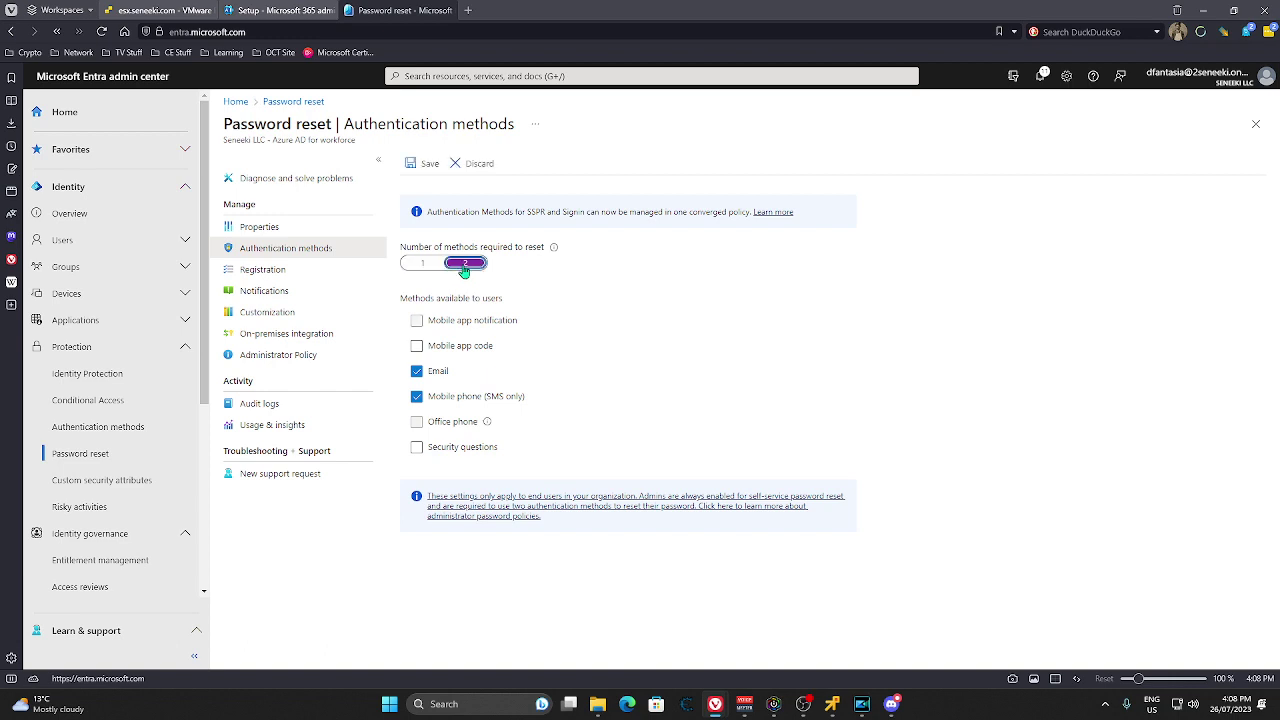
click(417, 322)
click(438, 349)
click(423, 164)
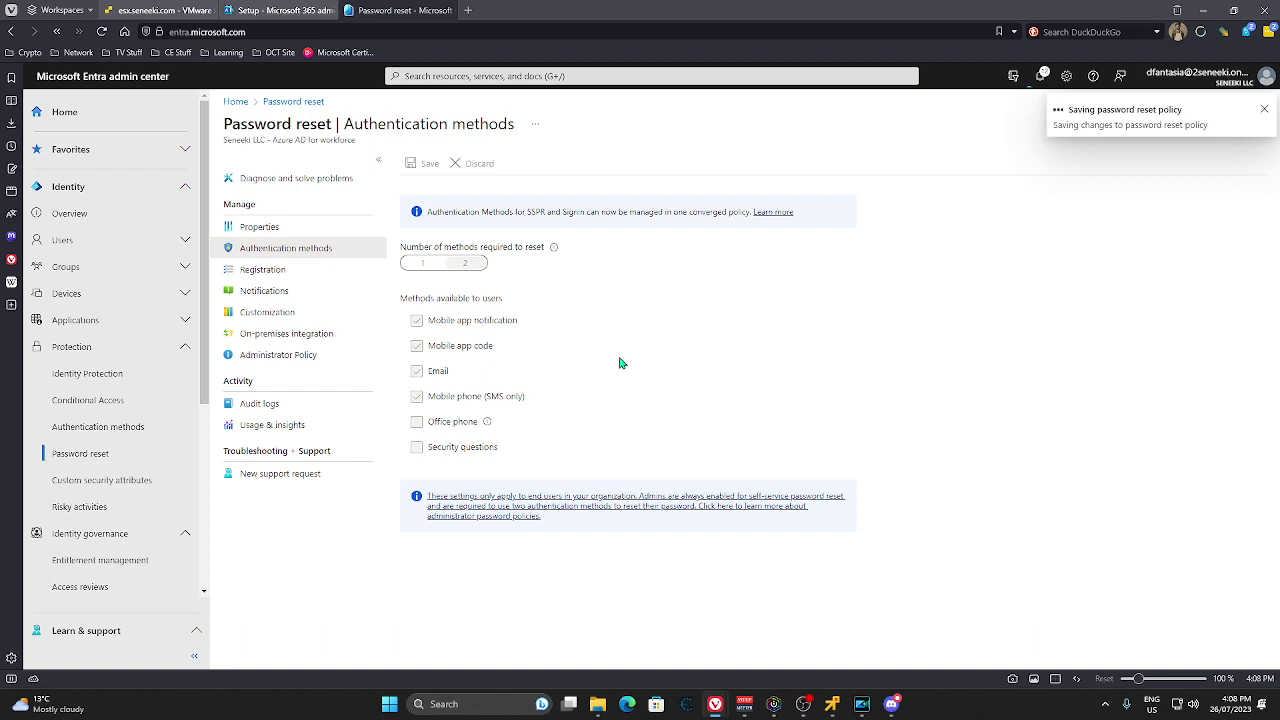
Step: Review the password reset Registration settings: registration required at sign-in, reconfirmation every 180 days
click(286, 273)
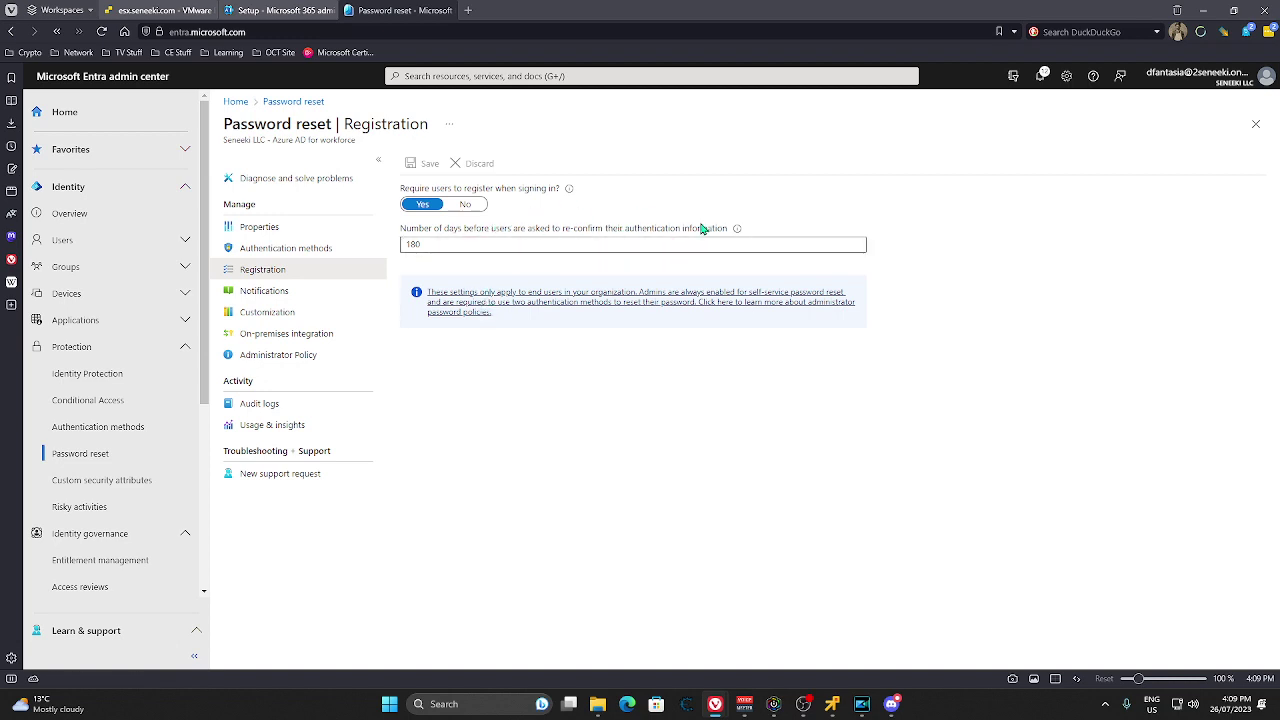
mouse_move(737, 232)
mouse_move(570, 193)
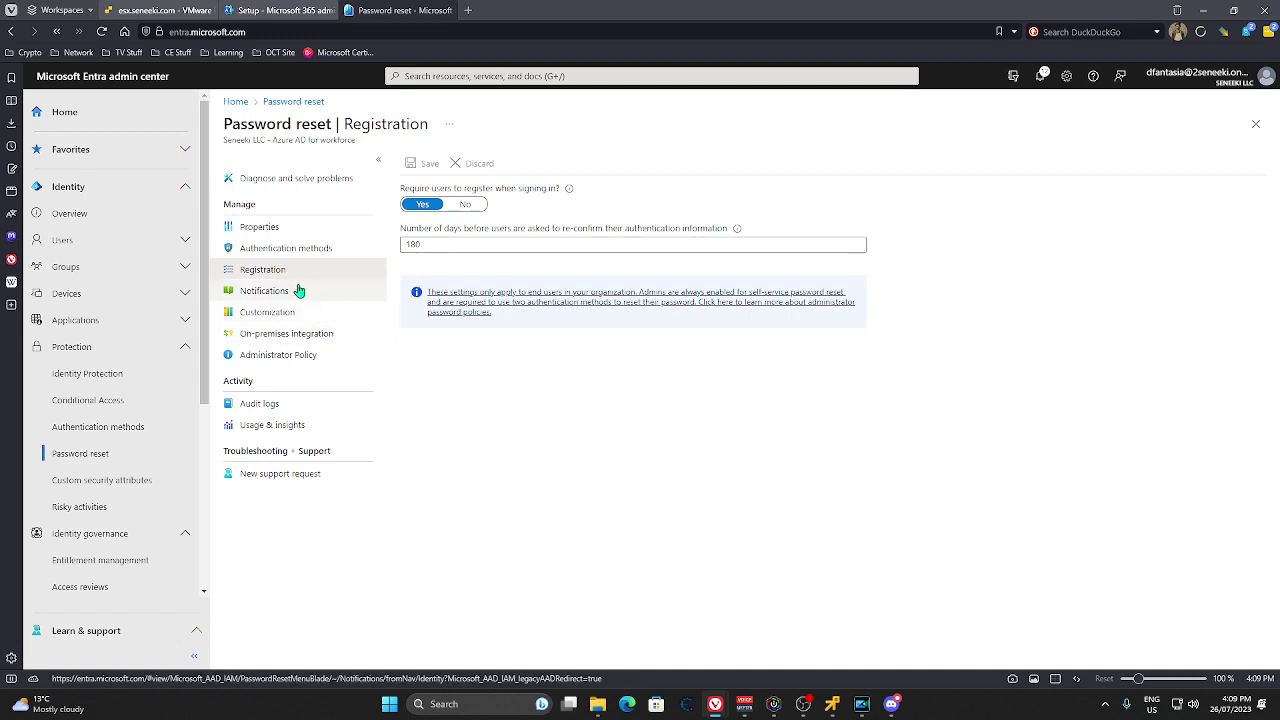
Step: Turn on 'Write back passwords with Azure AD Connect cloud sync' under On-premises integration and save
click(305, 340)
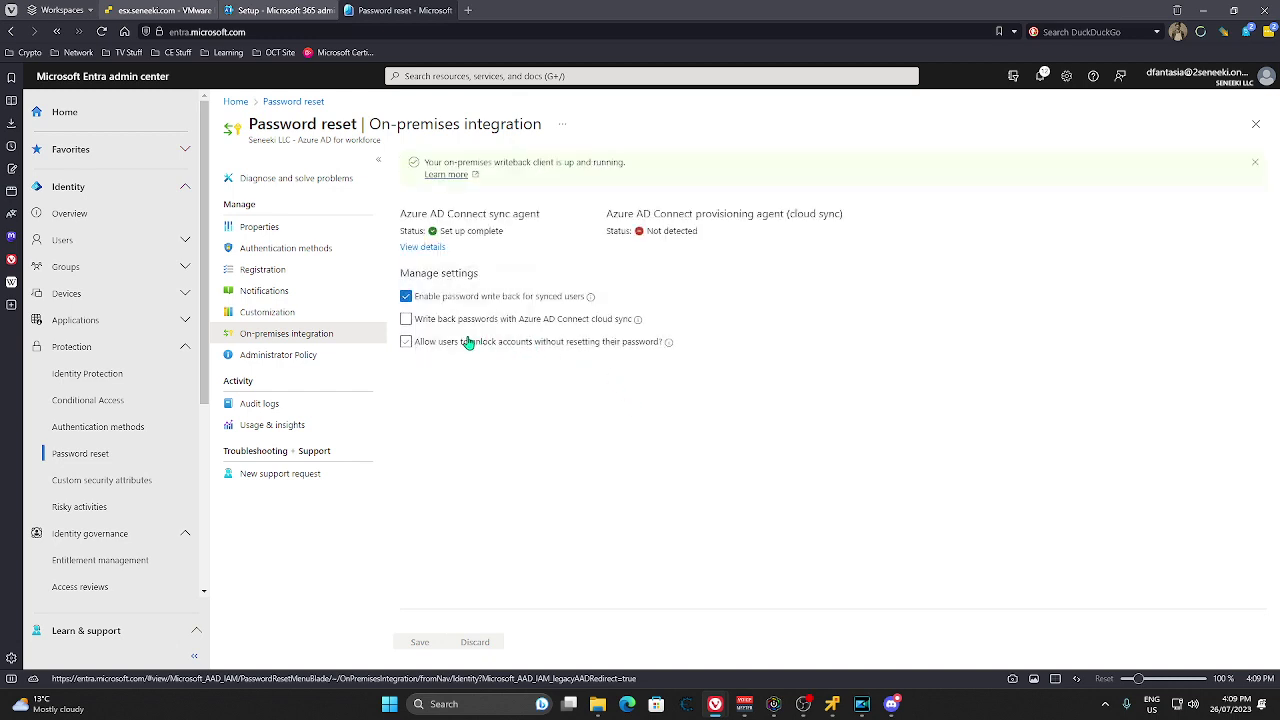
click(406, 319)
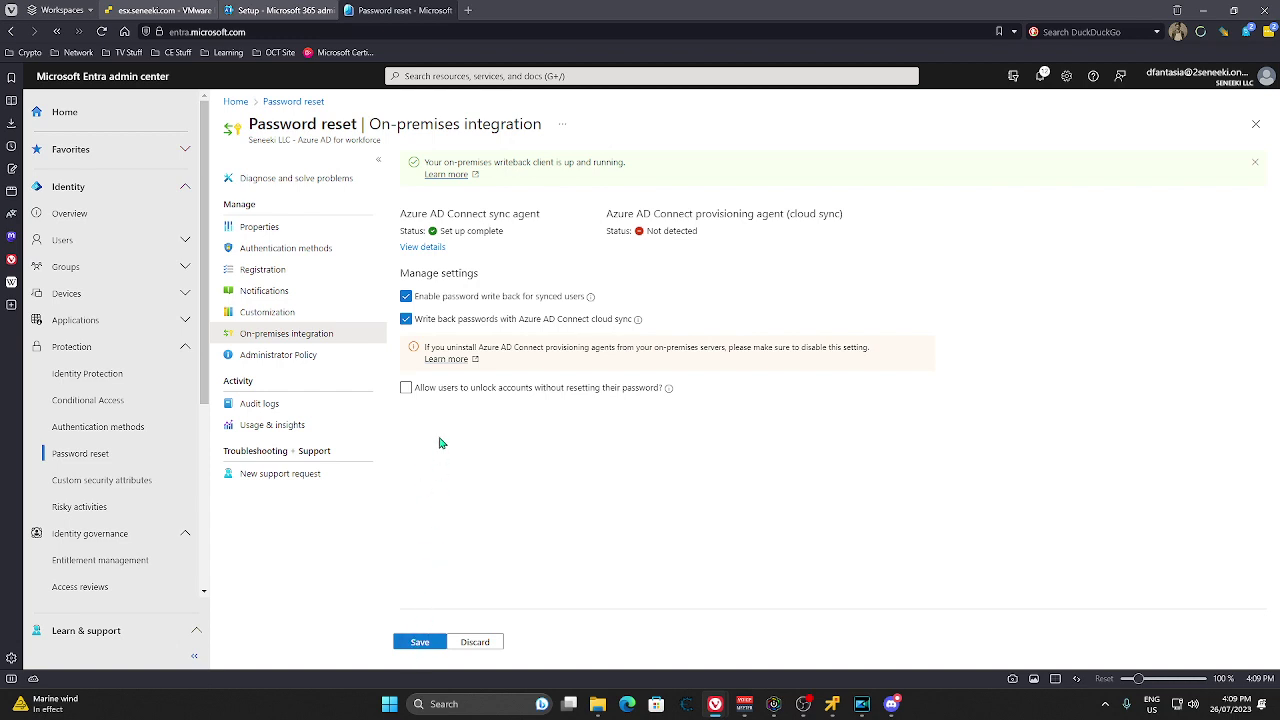
click(420, 642)
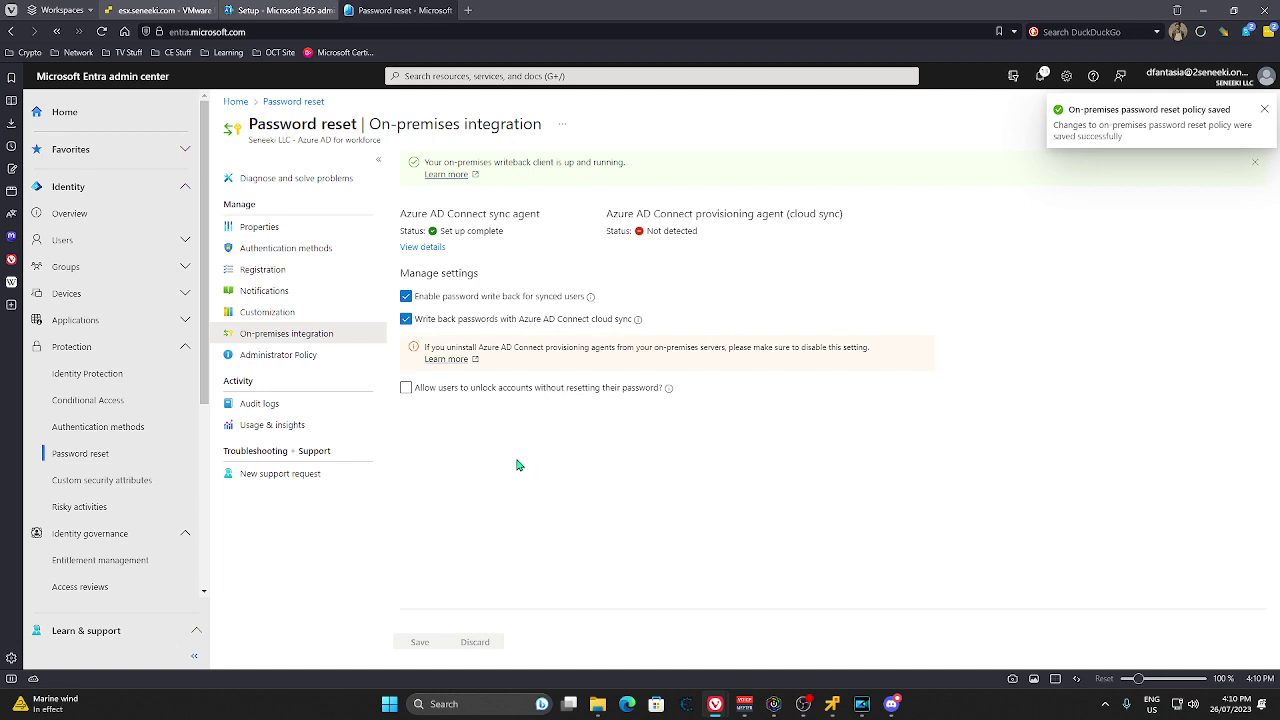
Step: Set 'Notify all admins when other admins reset their password' to Yes and save Notifications
click(308, 318)
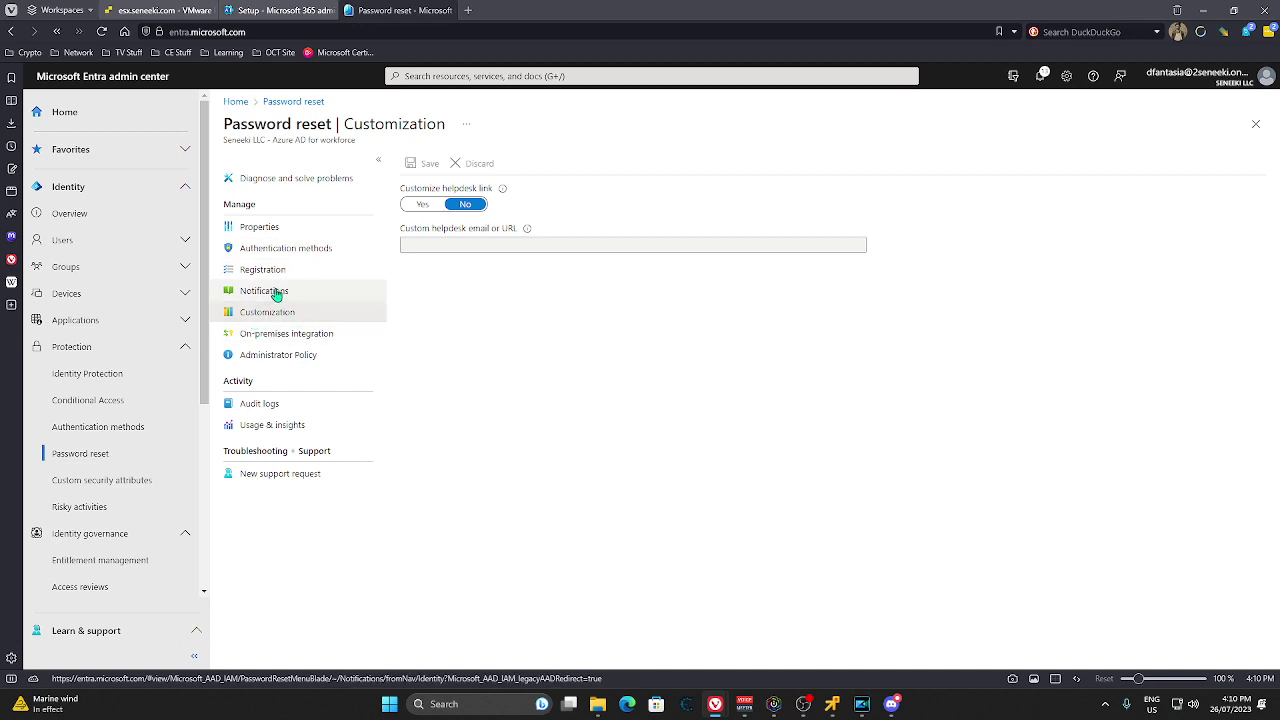
click(271, 293)
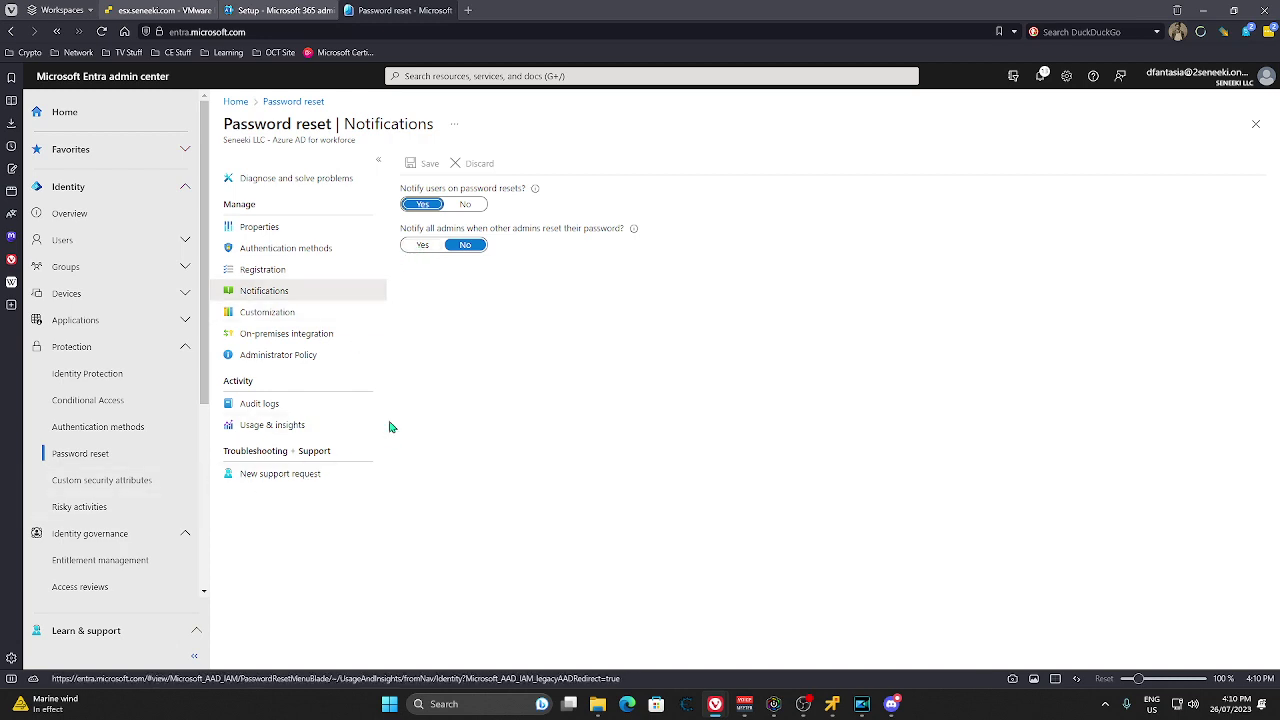
click(424, 248)
click(416, 164)
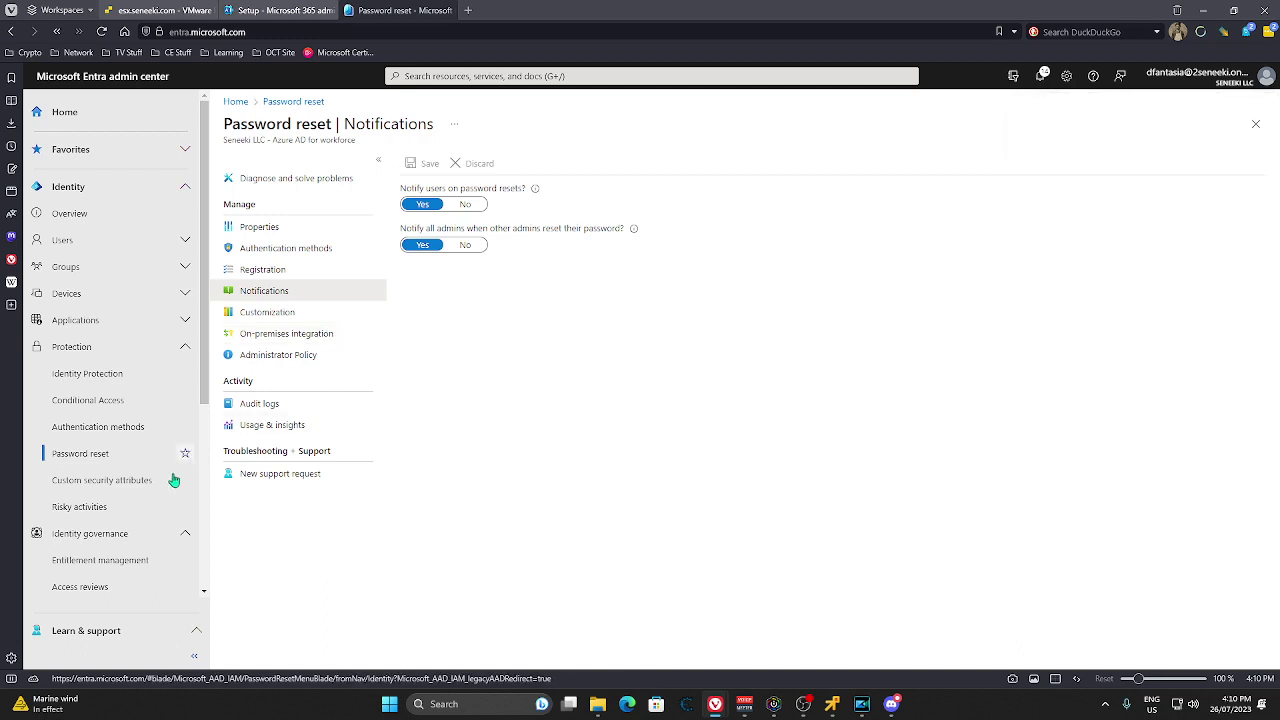
Step: Open 'Additional cloud-based multifactor authentication settings' from the Multifactor authentication page in a separate tab
click(105, 482)
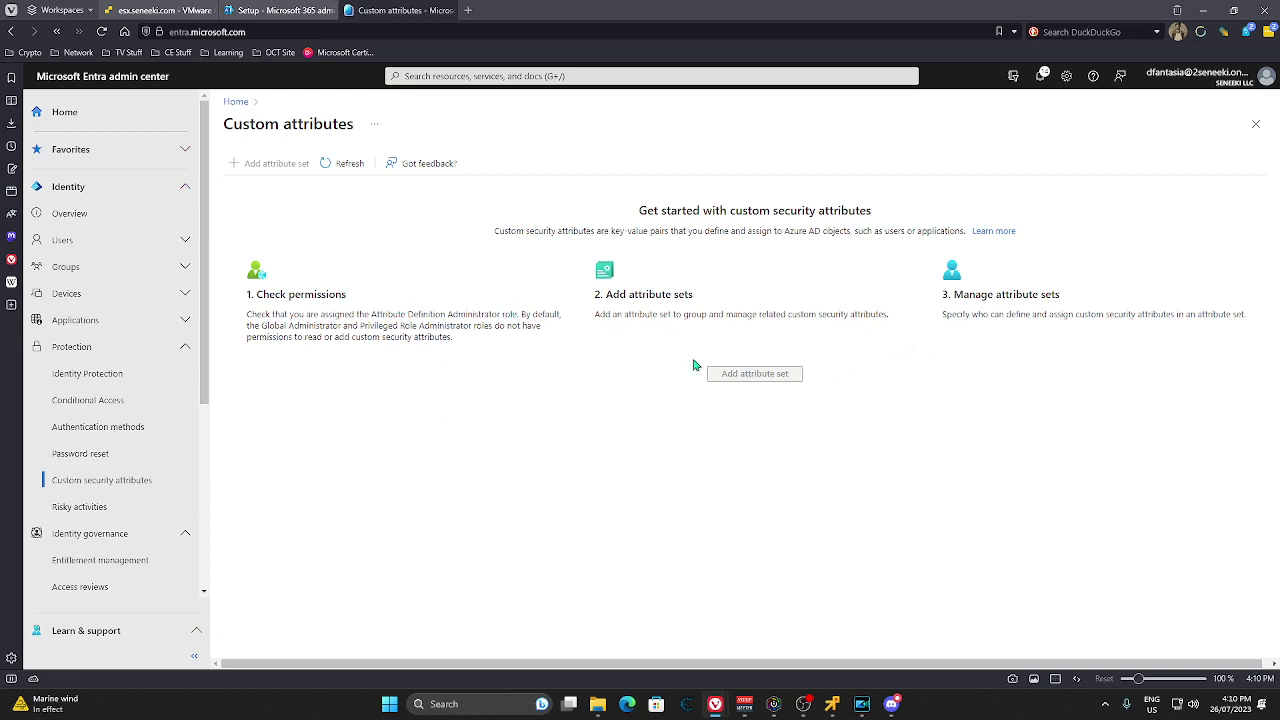
click(86, 509)
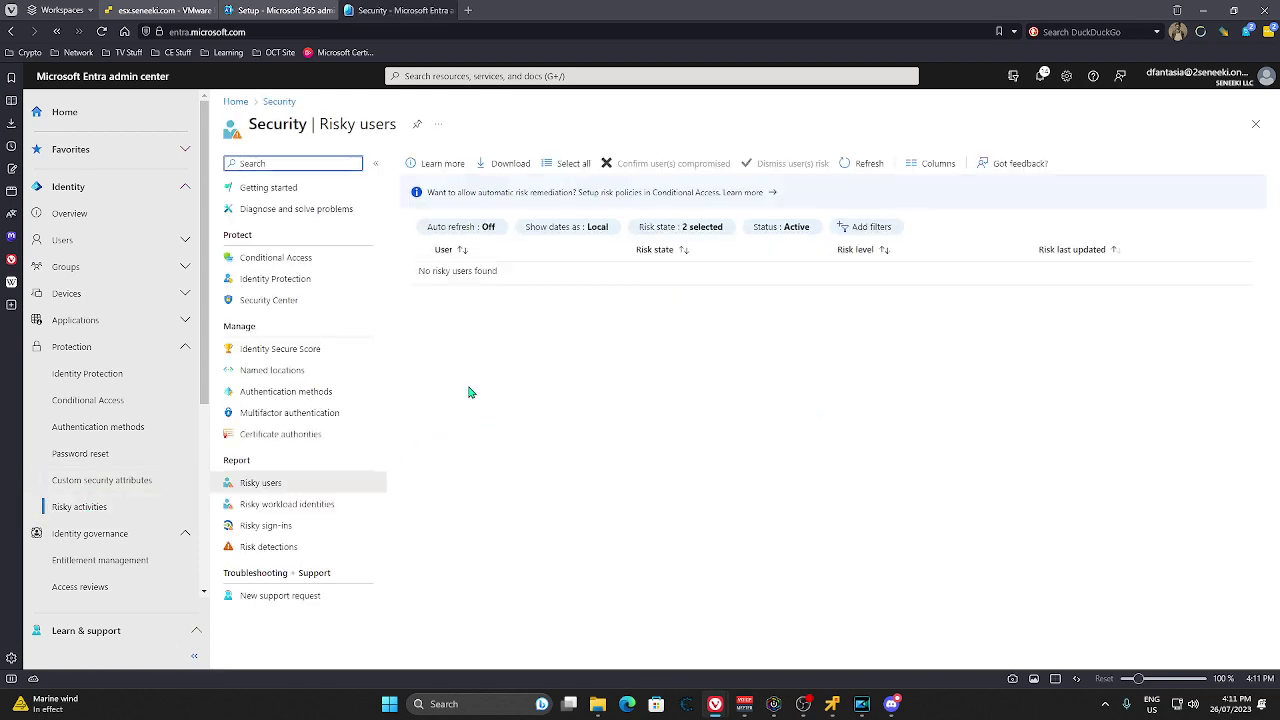
click(315, 418)
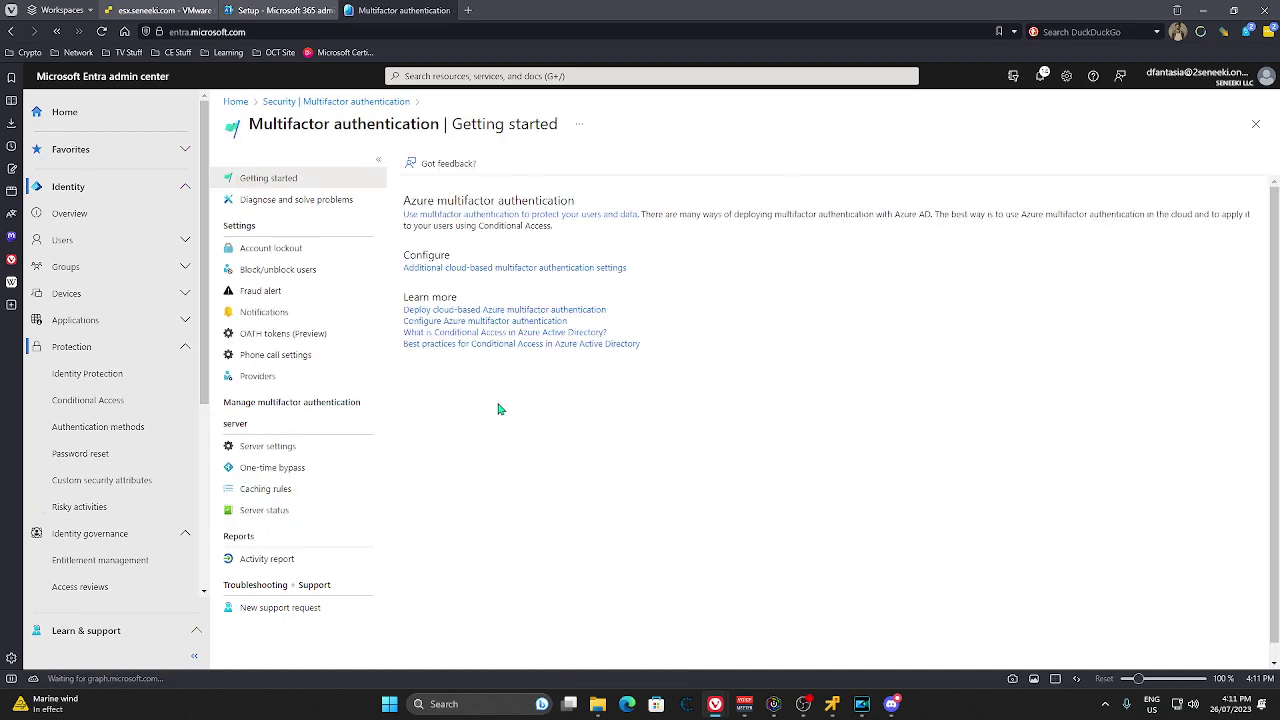
click(481, 278)
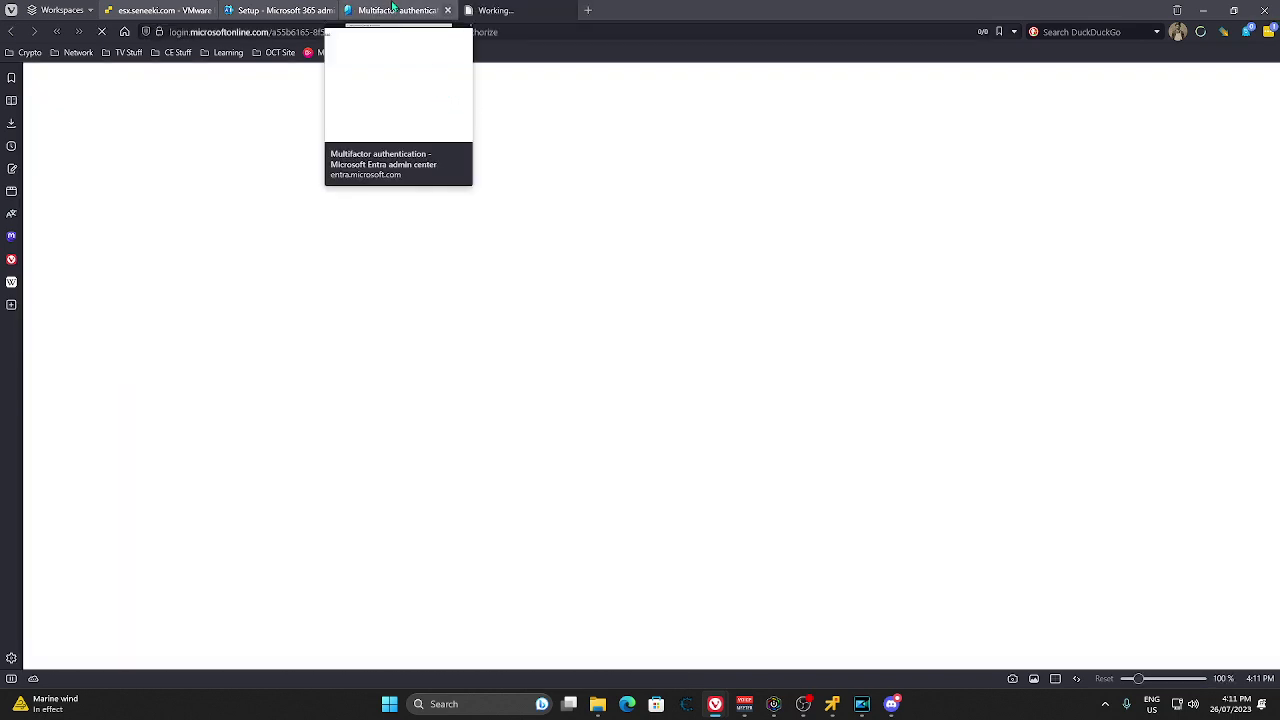
click(393, 10)
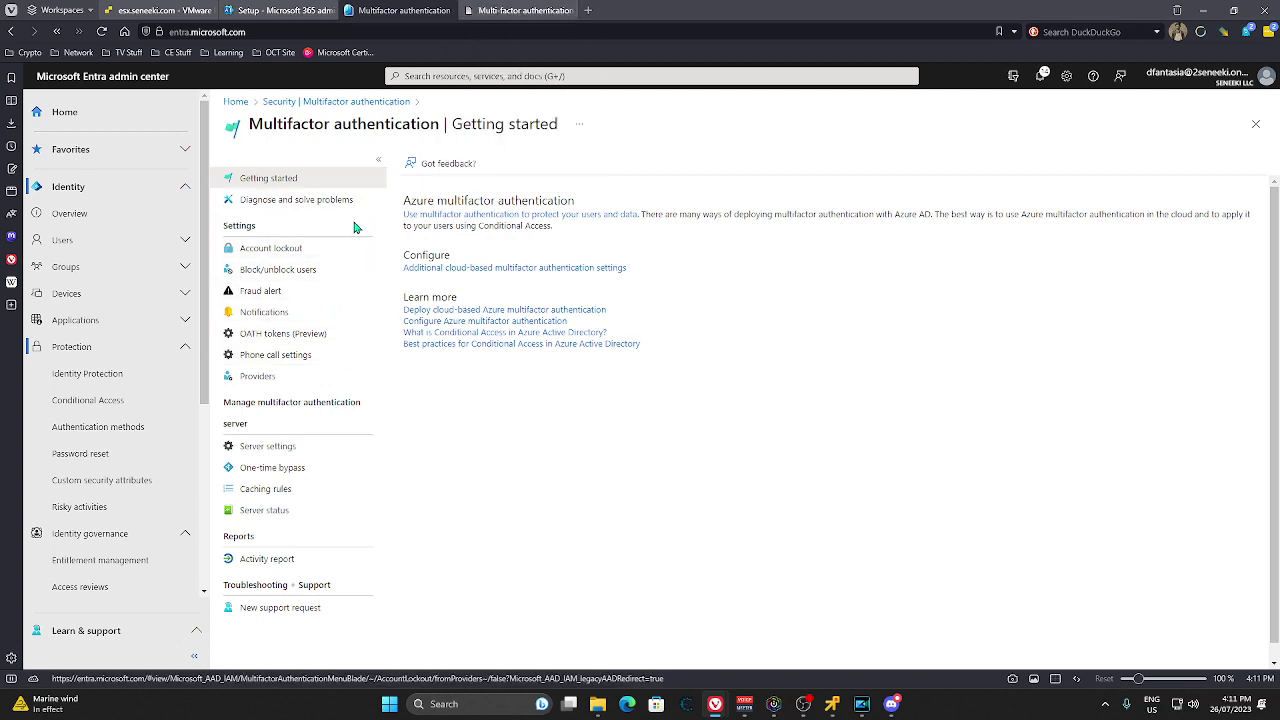
click(505, 12)
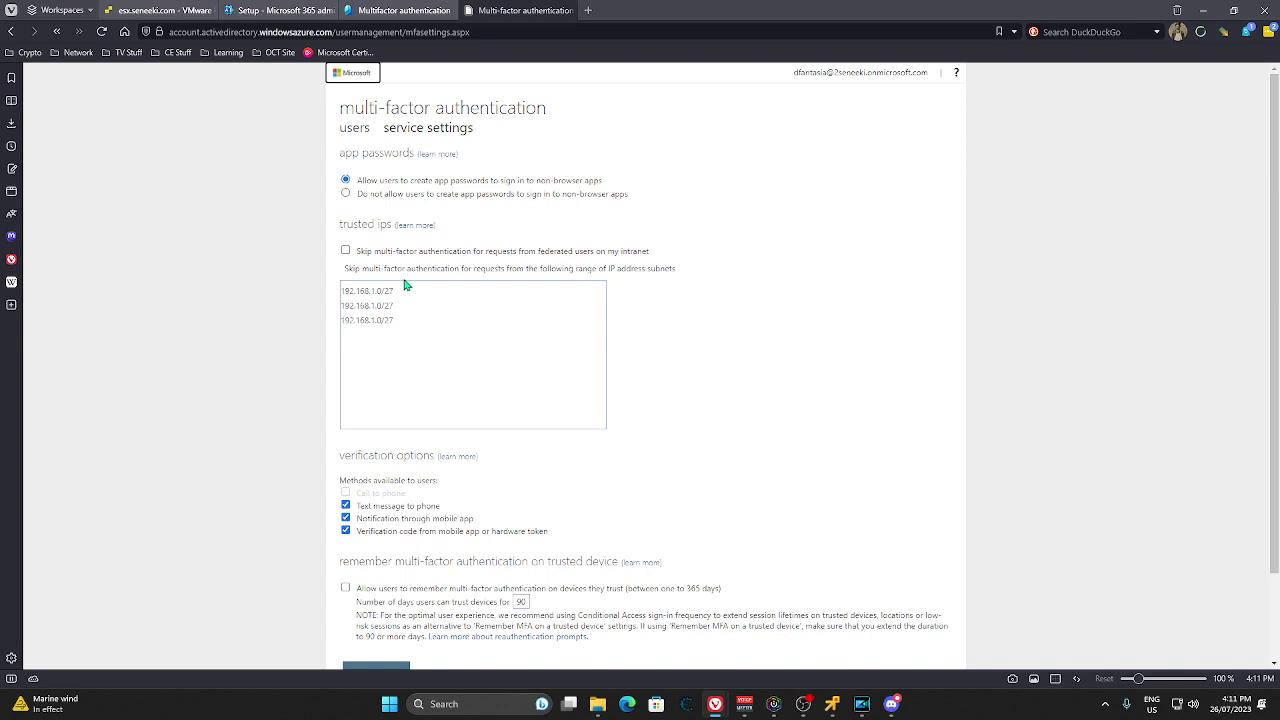
Step: Allow users to remember MFA on trusted devices for 90 days and save the legacy MFA settings
scroll(436, 290, down, 1)
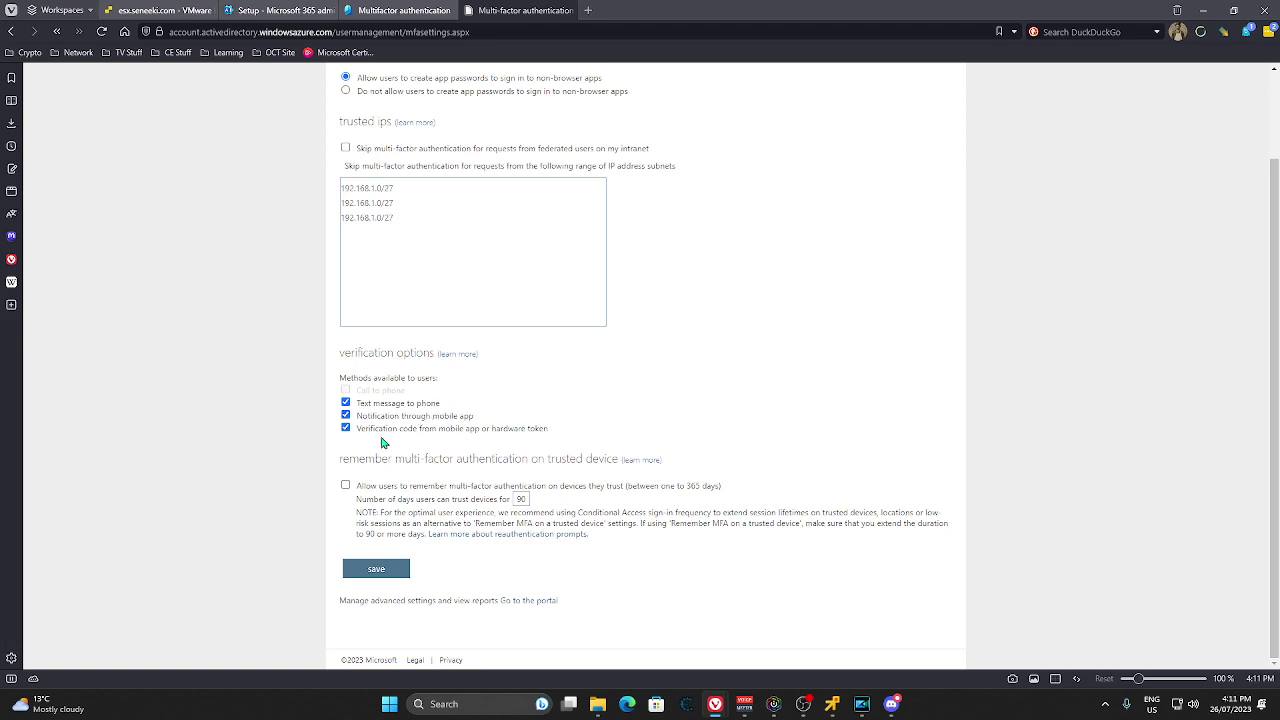
click(346, 485)
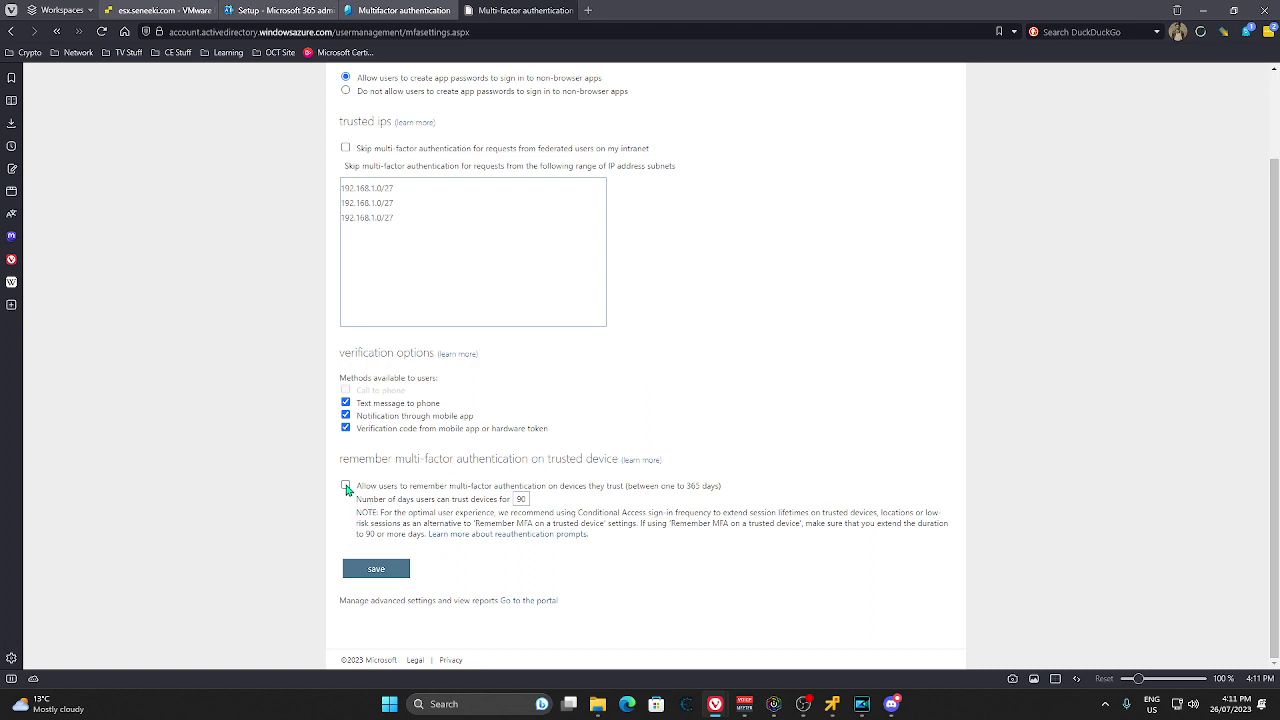
click(520, 498)
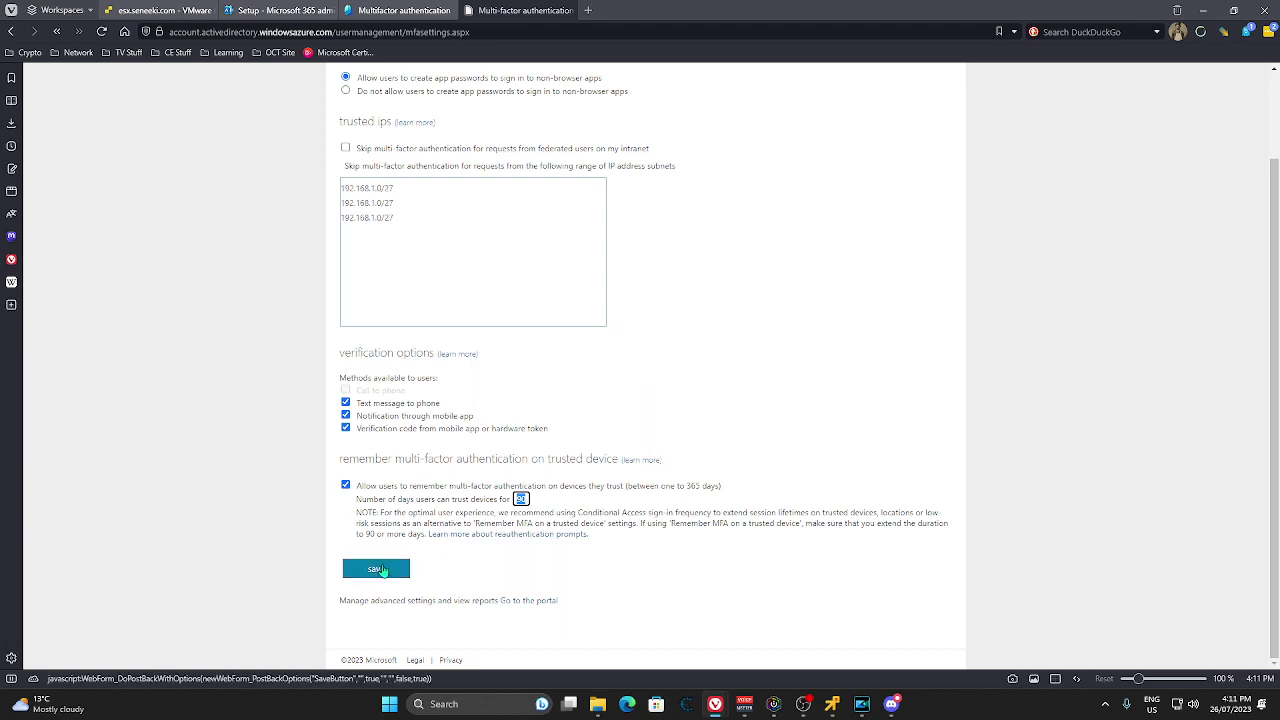
click(385, 569)
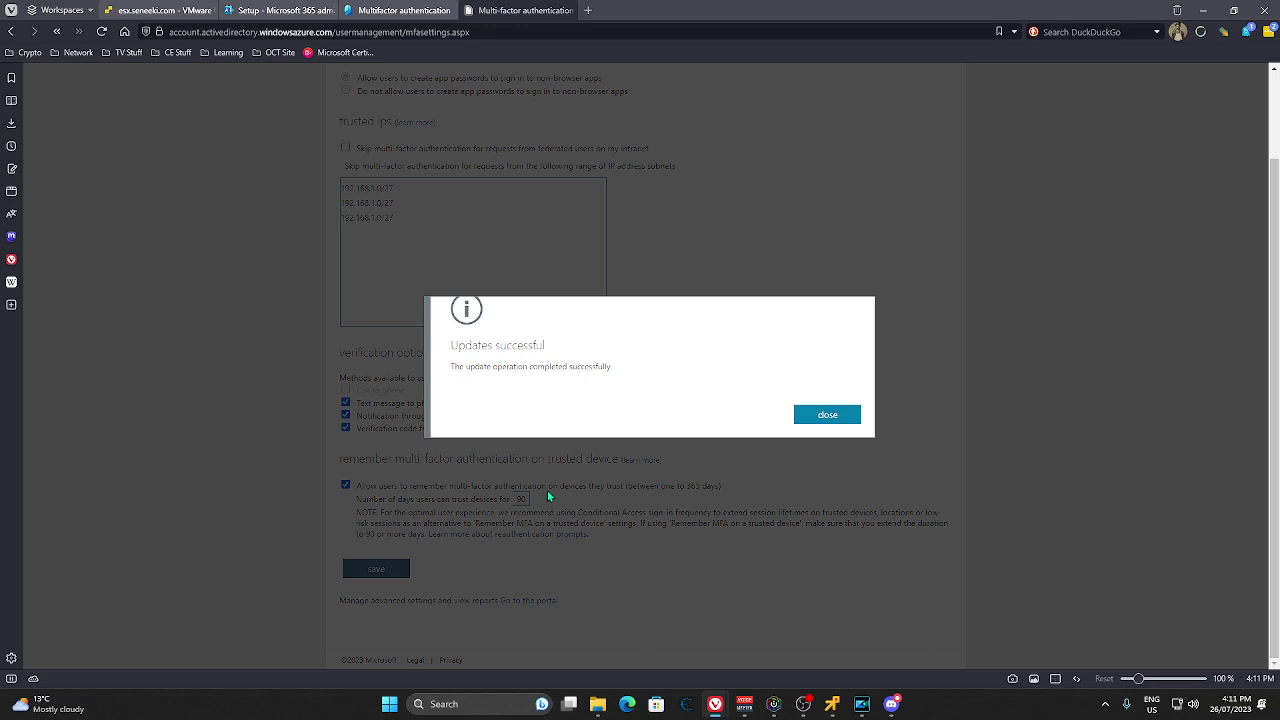
click(811, 415)
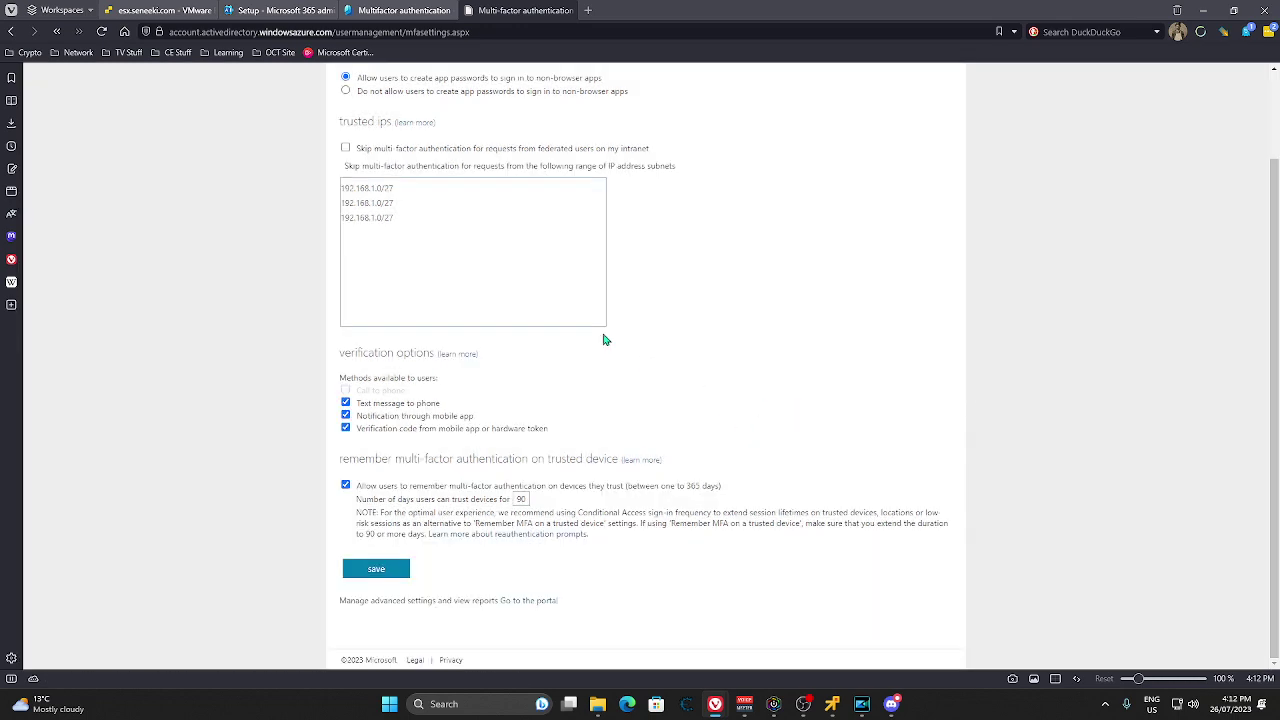
scroll(590, 334, up, 2)
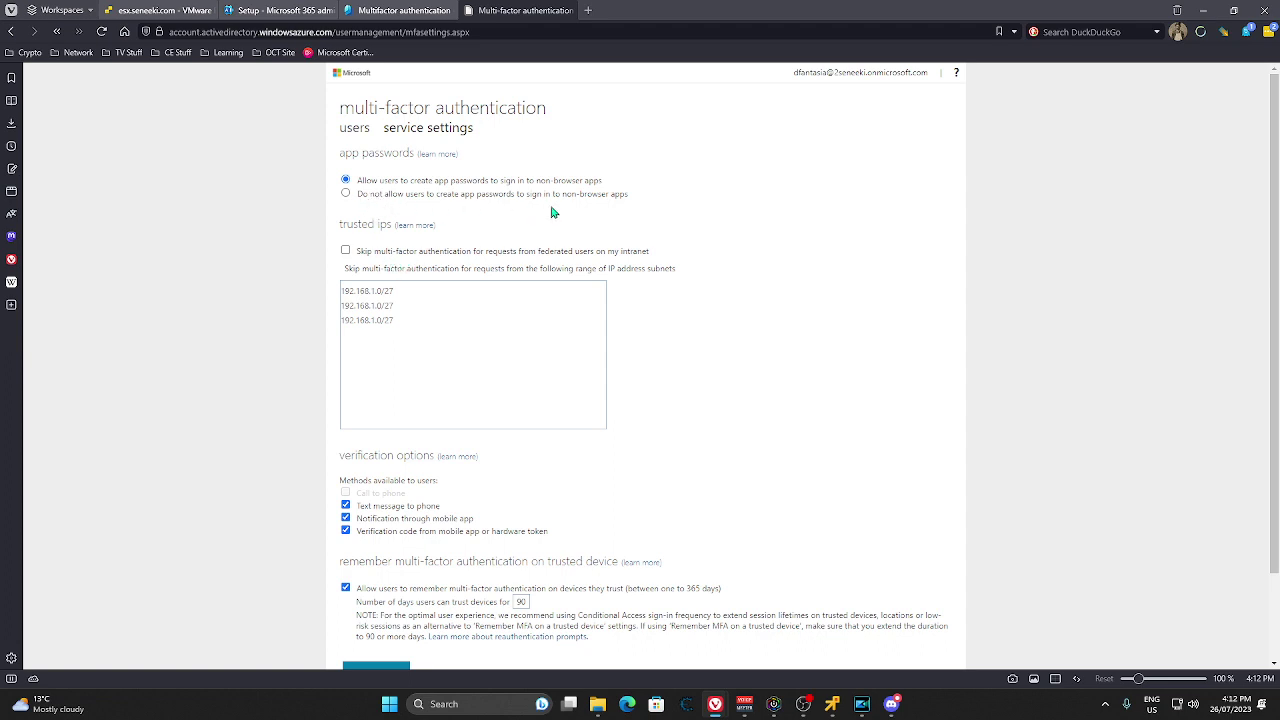
Step: Close the legacy MFA tab and open the 25.41% Identity Secure Score under Identity Protection
middle_click(433, 10)
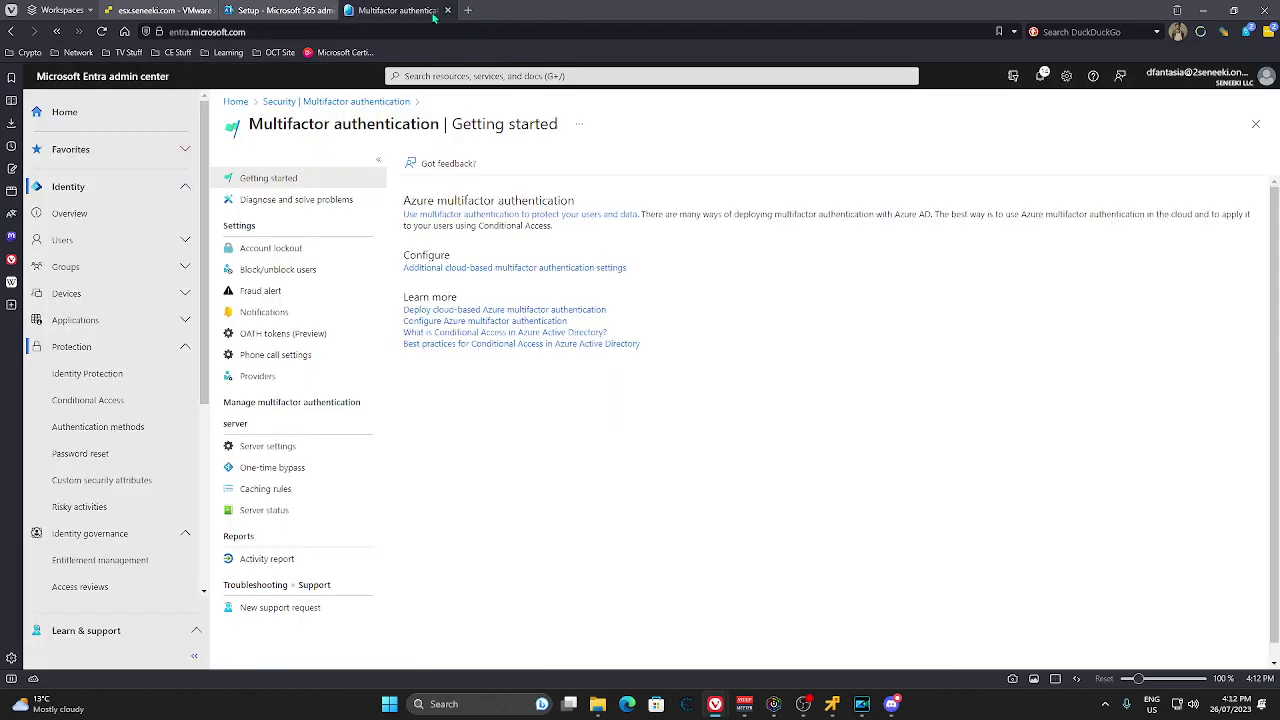
click(109, 375)
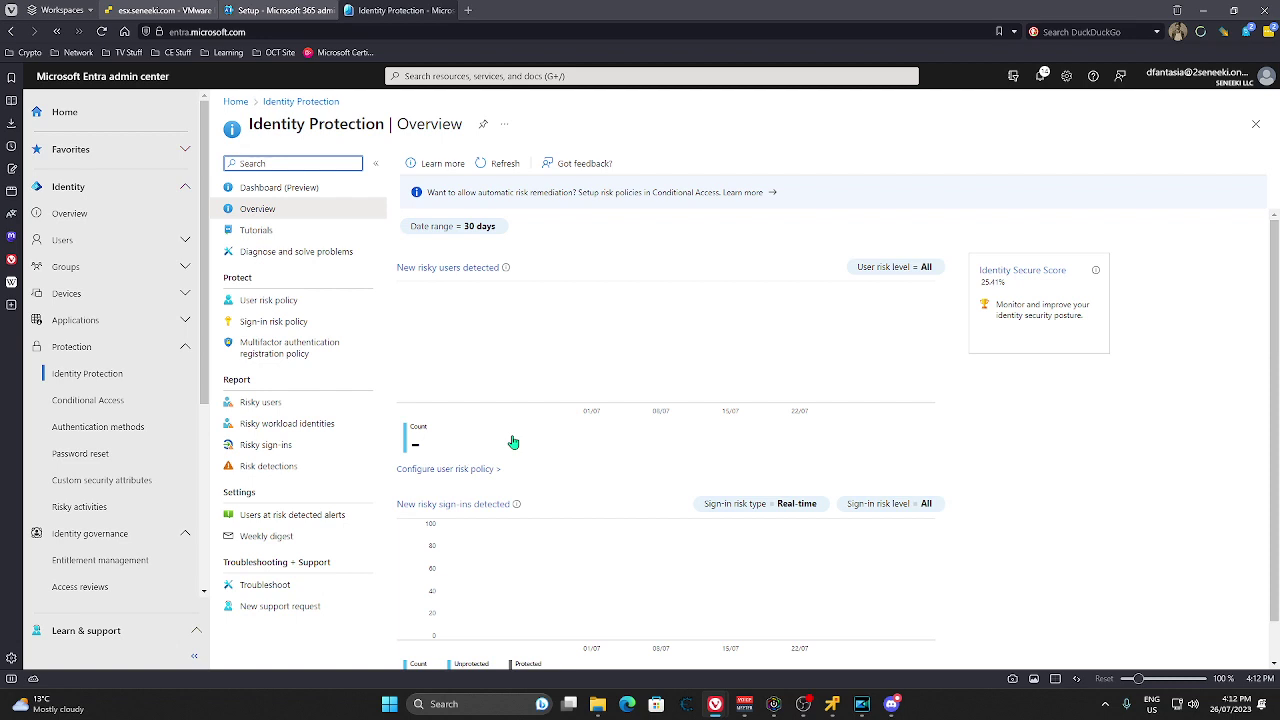
click(1022, 271)
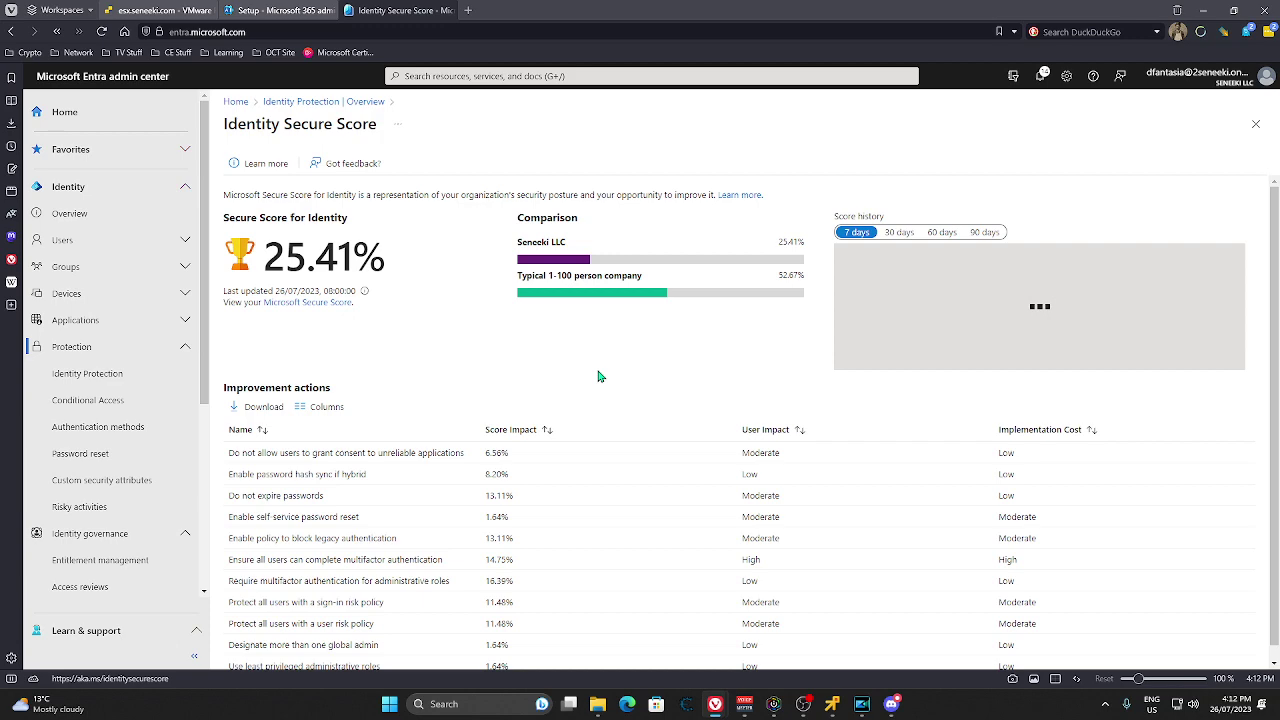
scroll(412, 480, down, 1)
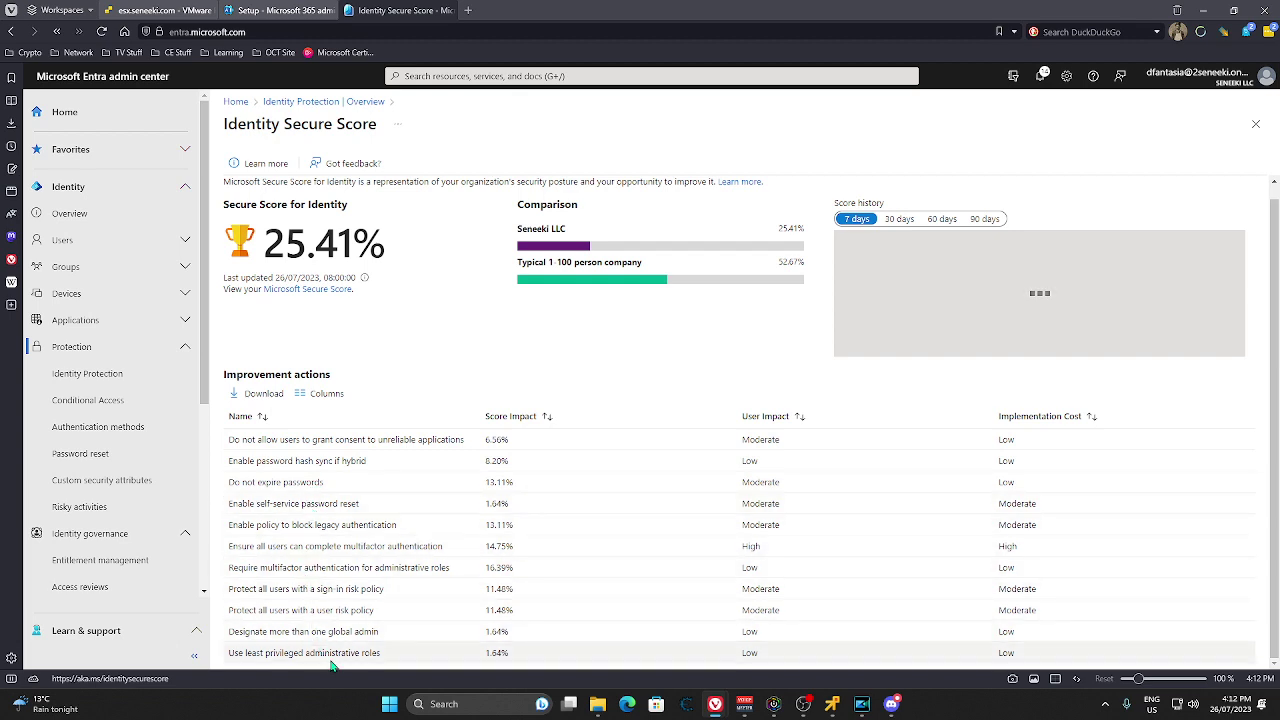
Step: Review the password expiry, password hash sync and block-legacy-authentication actions, leaving their status unchanged
click(298, 485)
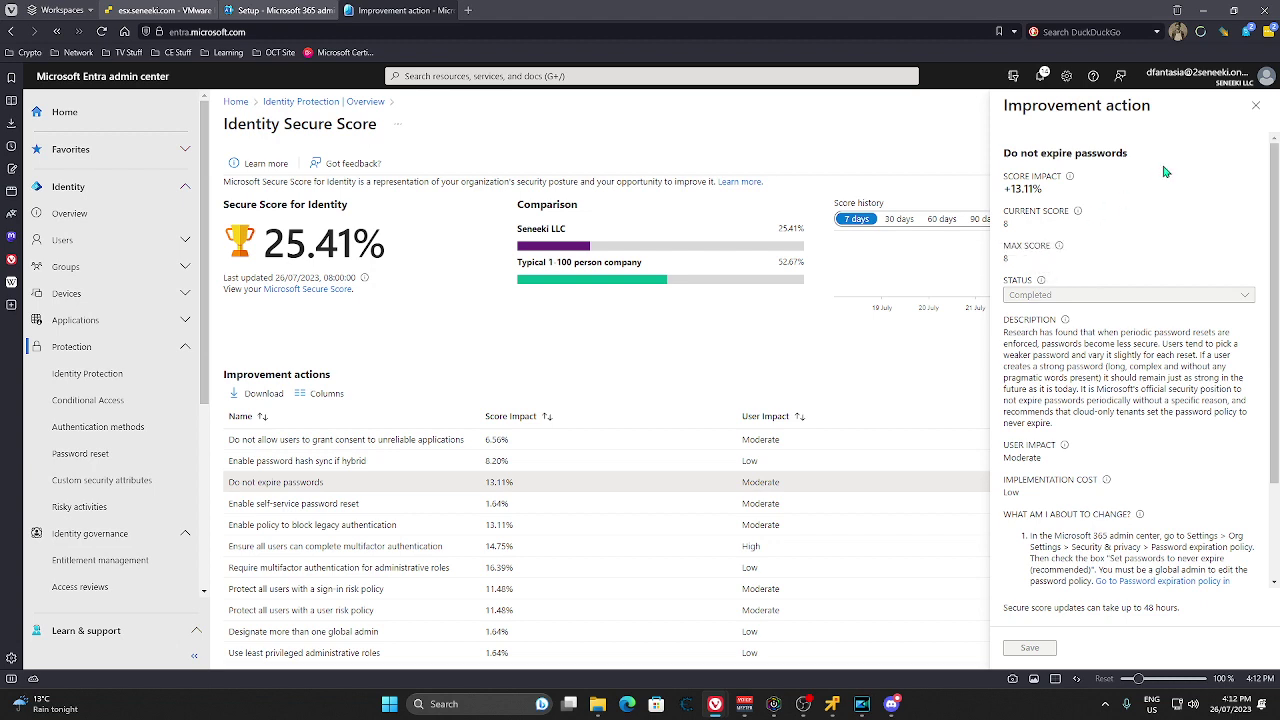
click(1256, 105)
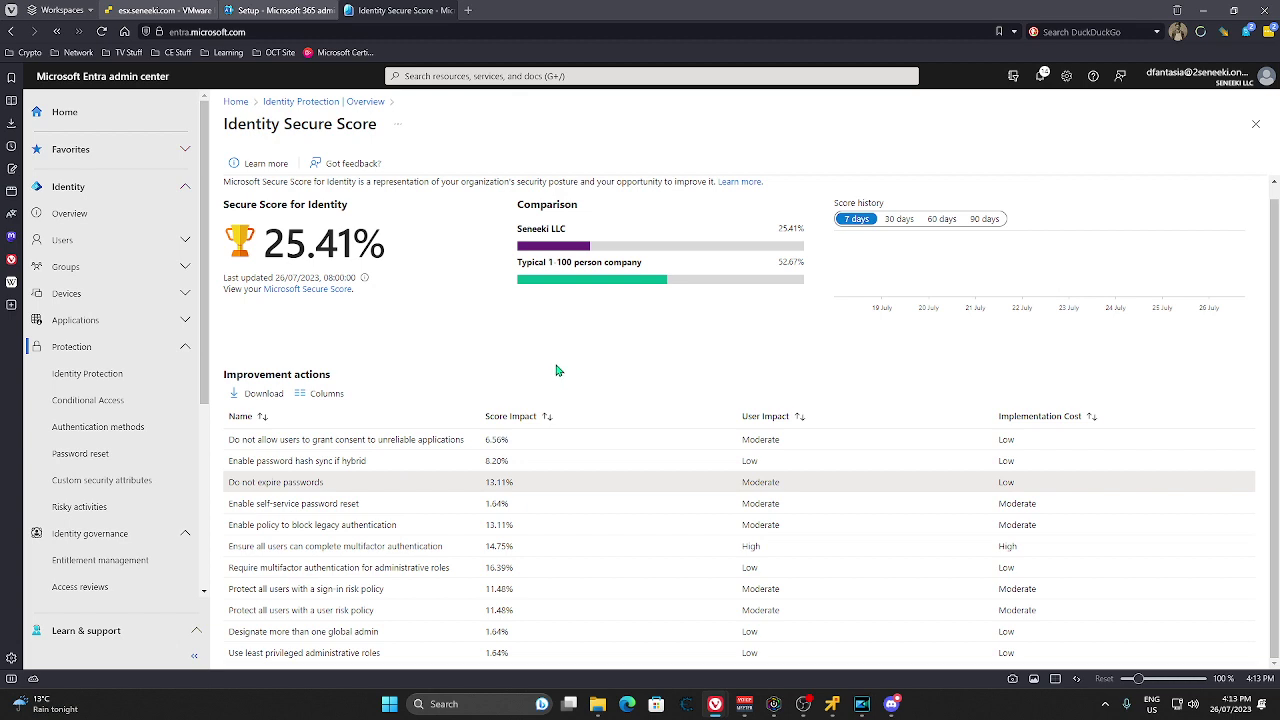
click(366, 464)
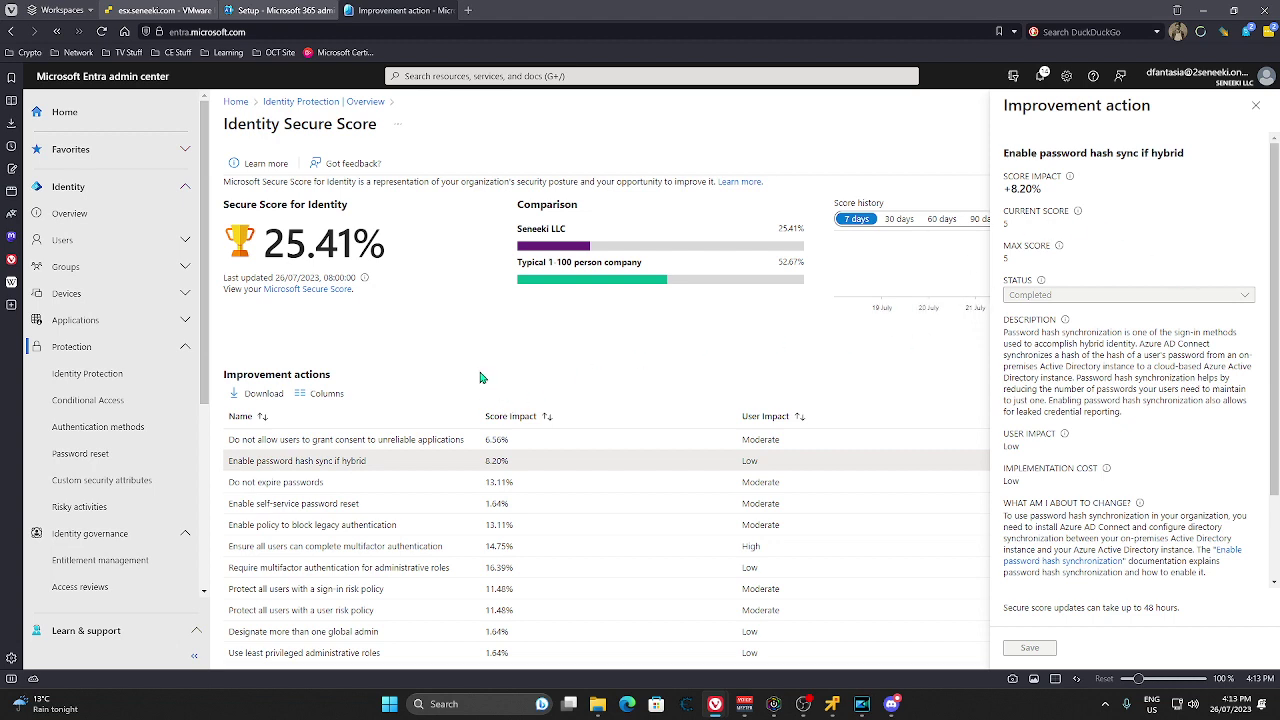
click(364, 526)
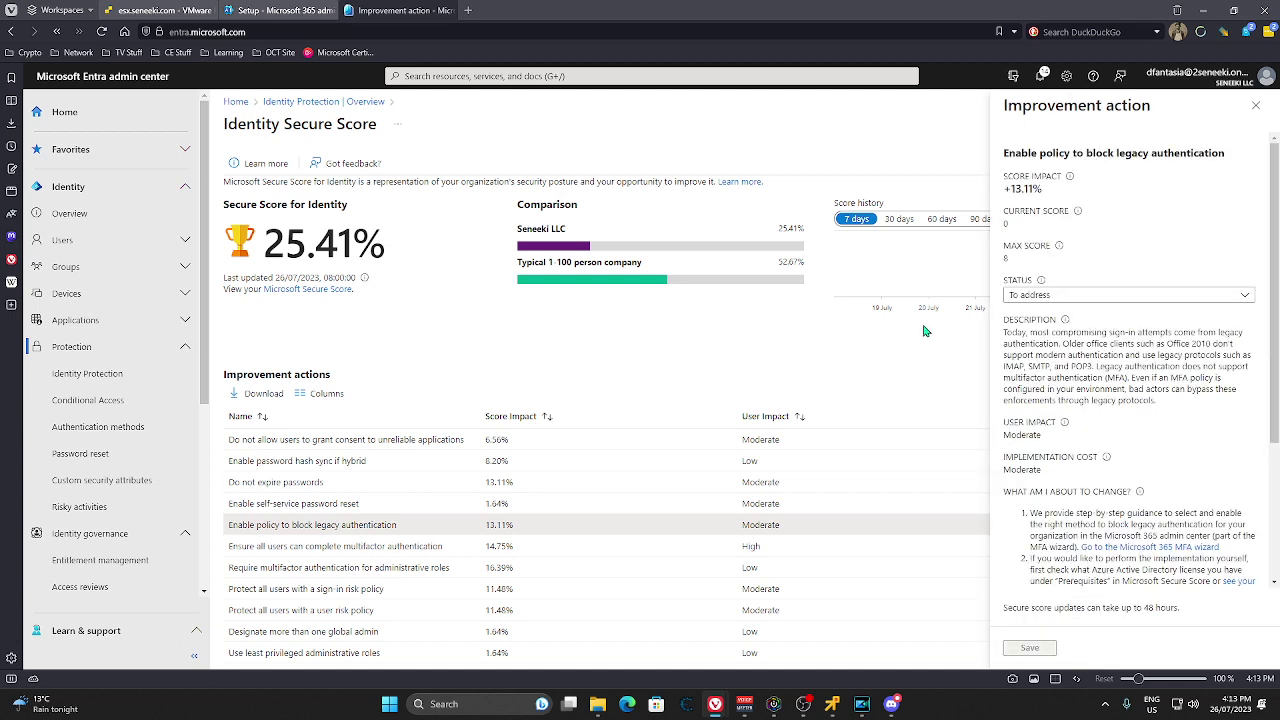
click(1065, 296)
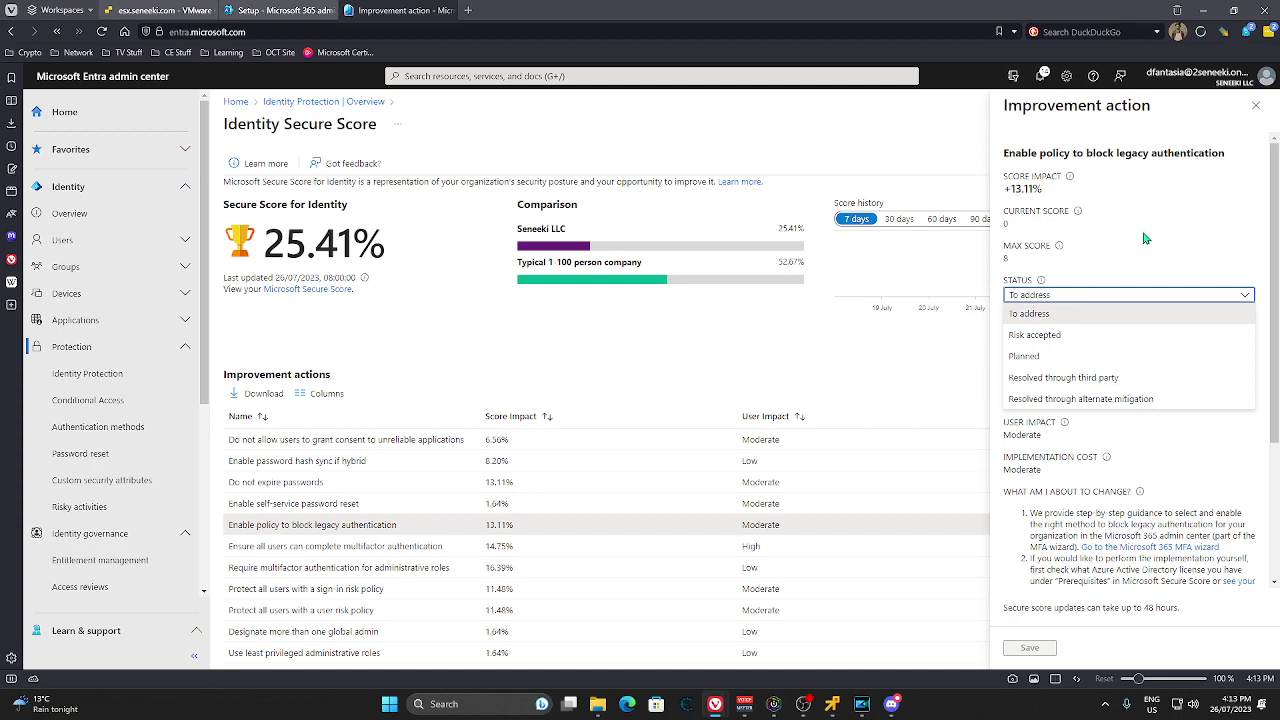
click(1182, 214)
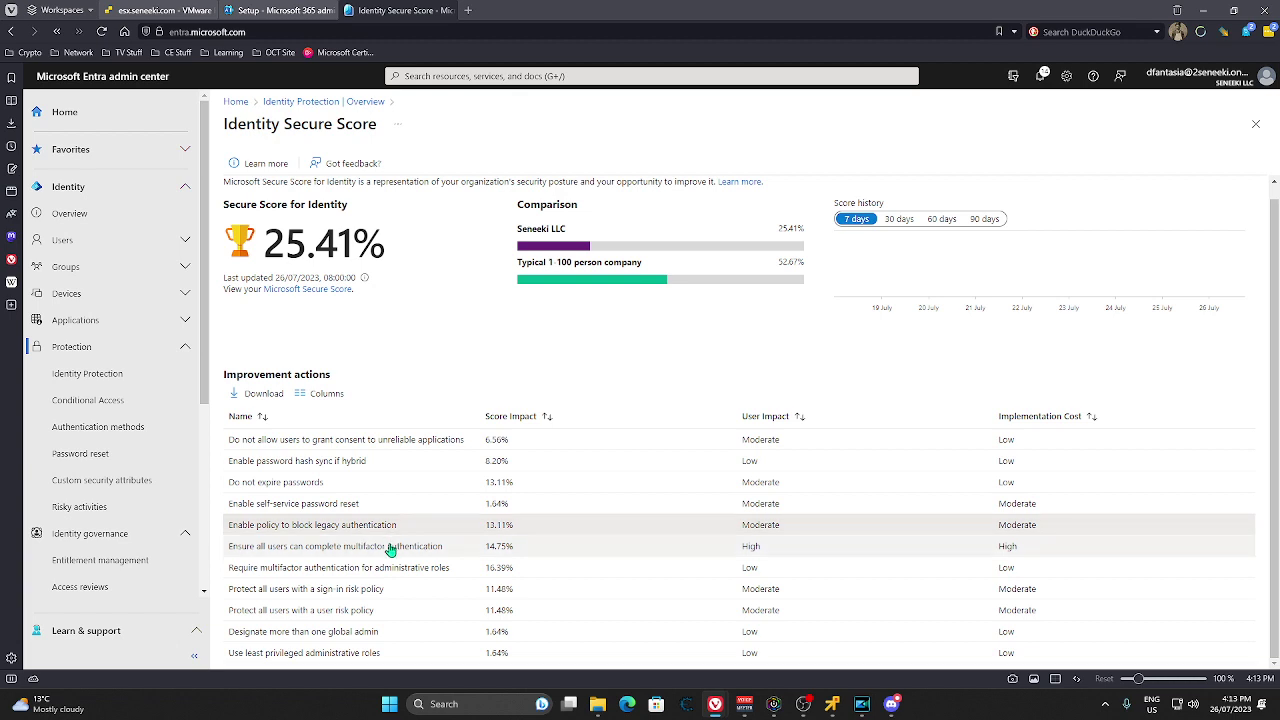
Step: Check the self-service password reset action's status without changing it, then go to the server console
click(346, 506)
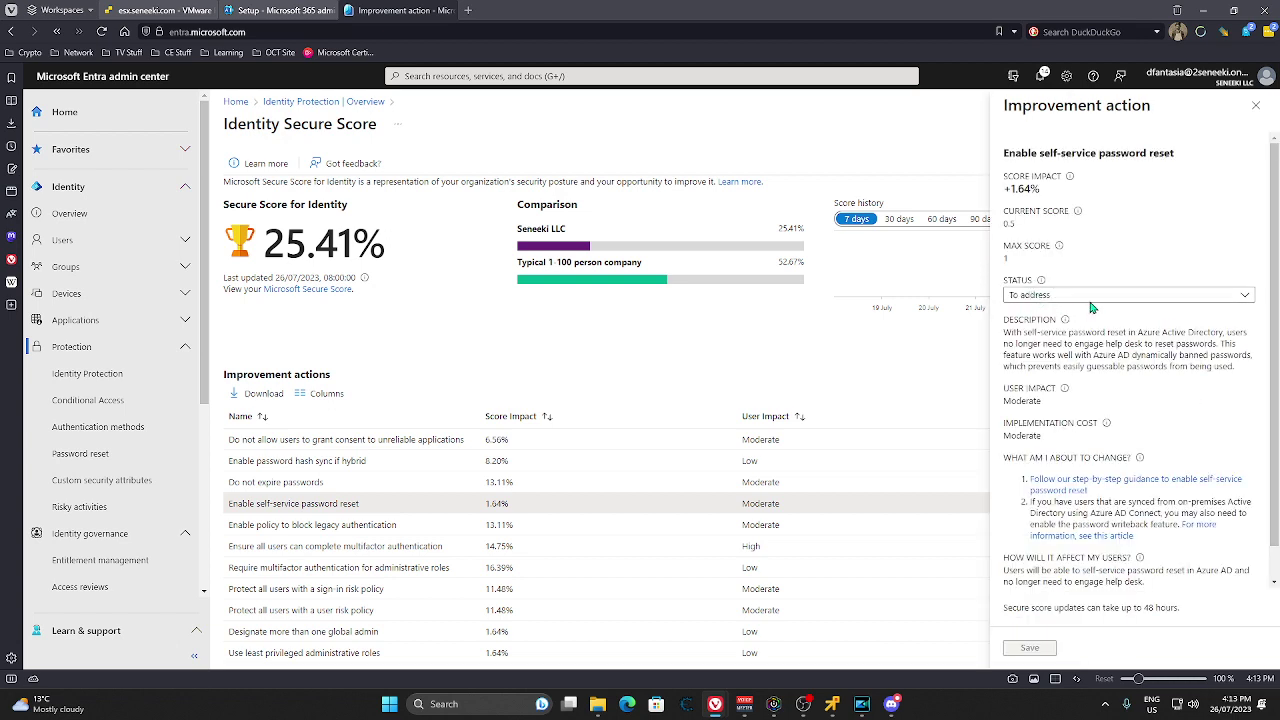
click(1093, 303)
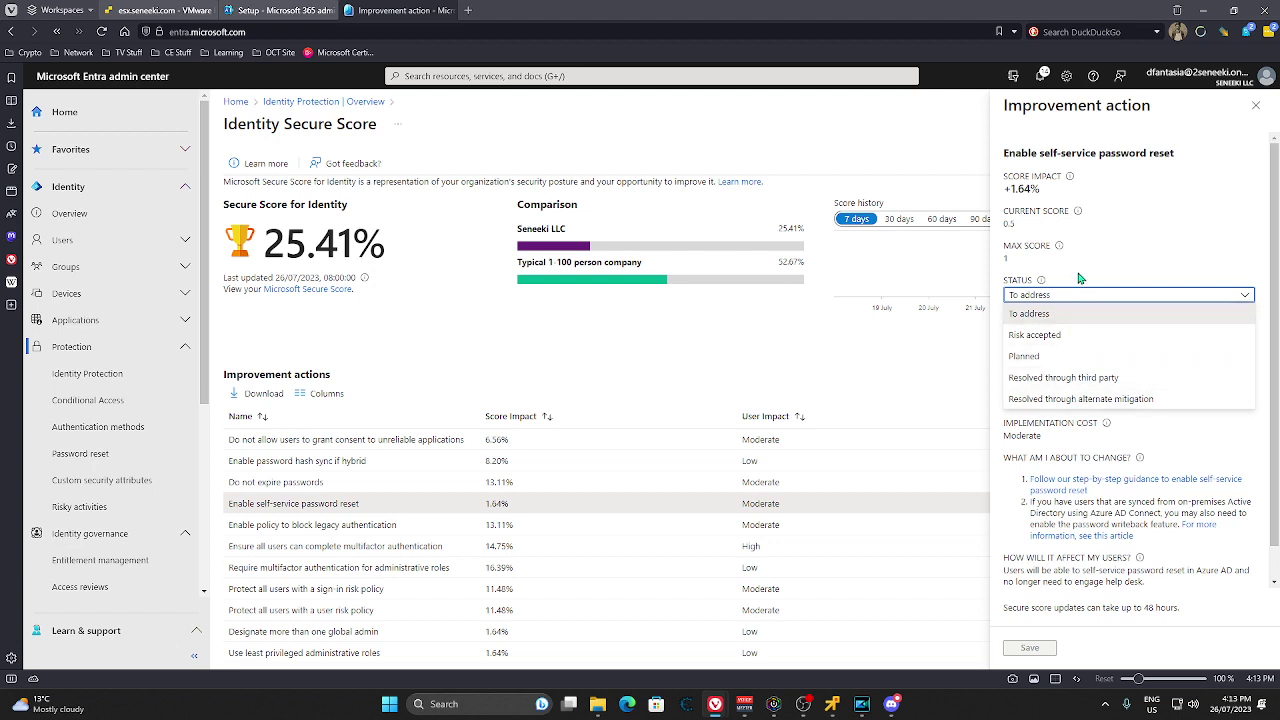
click(1252, 107)
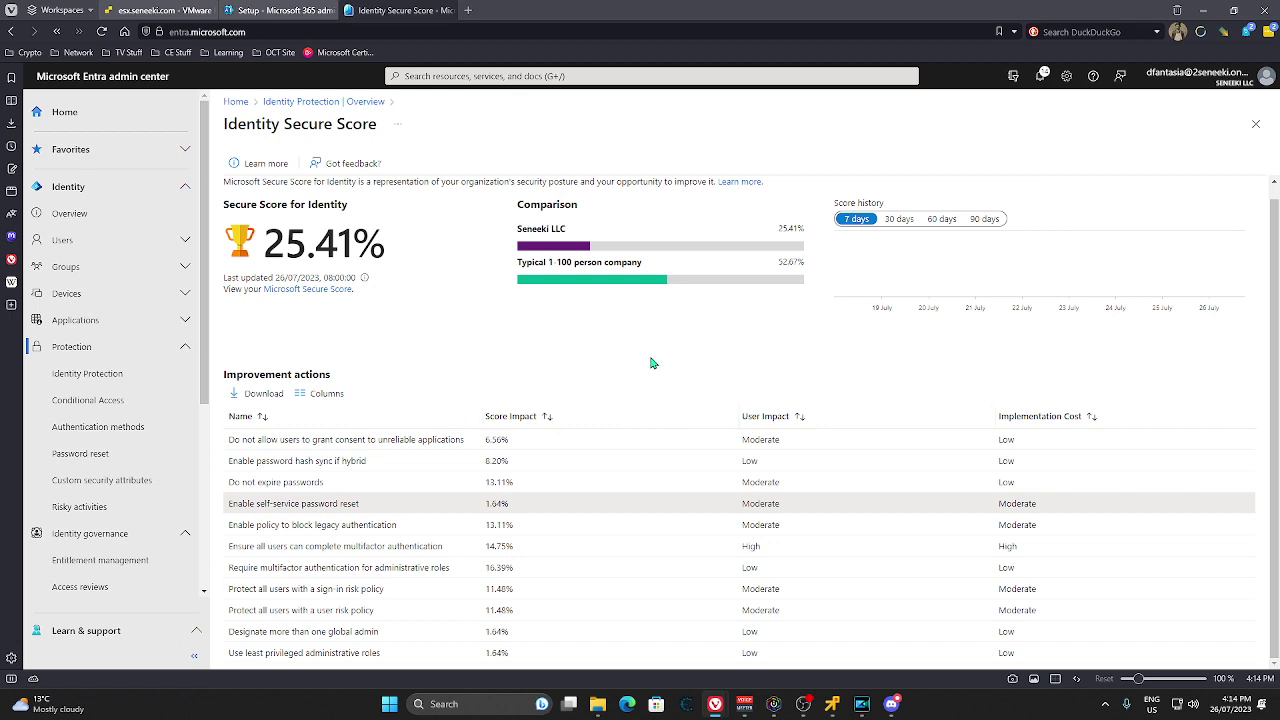
click(832, 704)
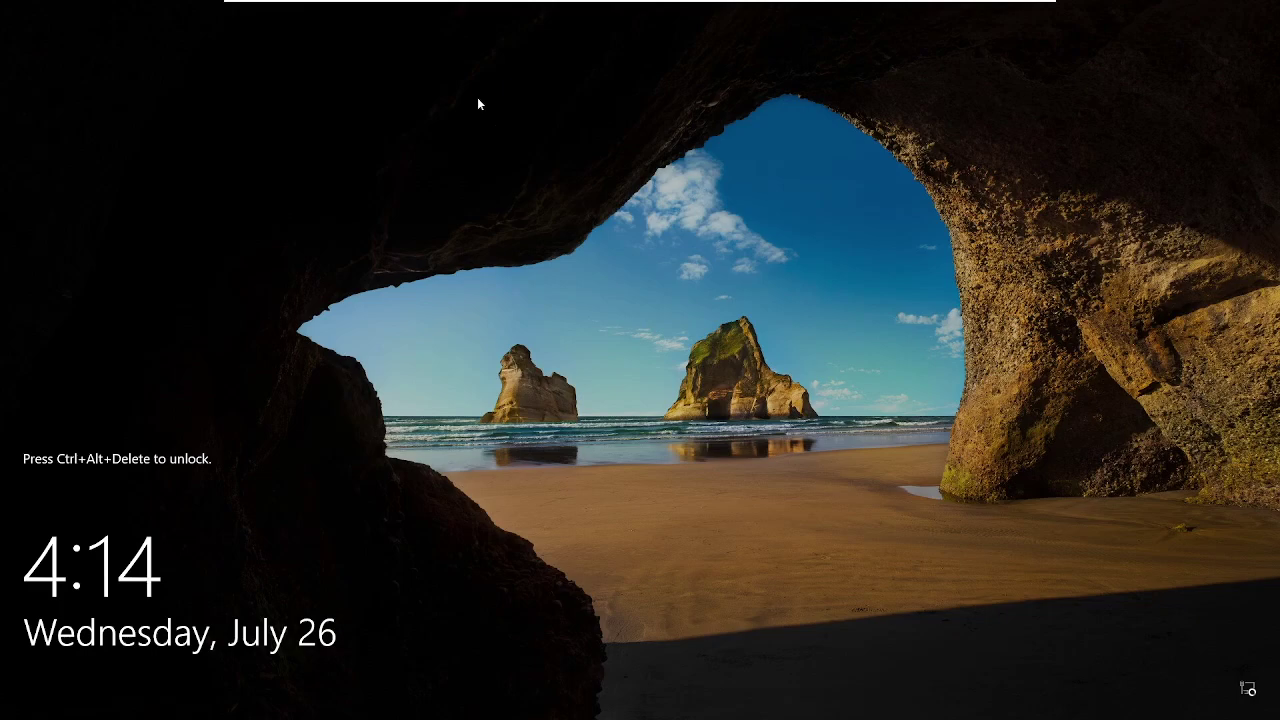
Step: Unlock the server with the account password, inspect the latest Export run's error, and bring up PowerShell
mouse_move(388, 6)
click(345, 5)
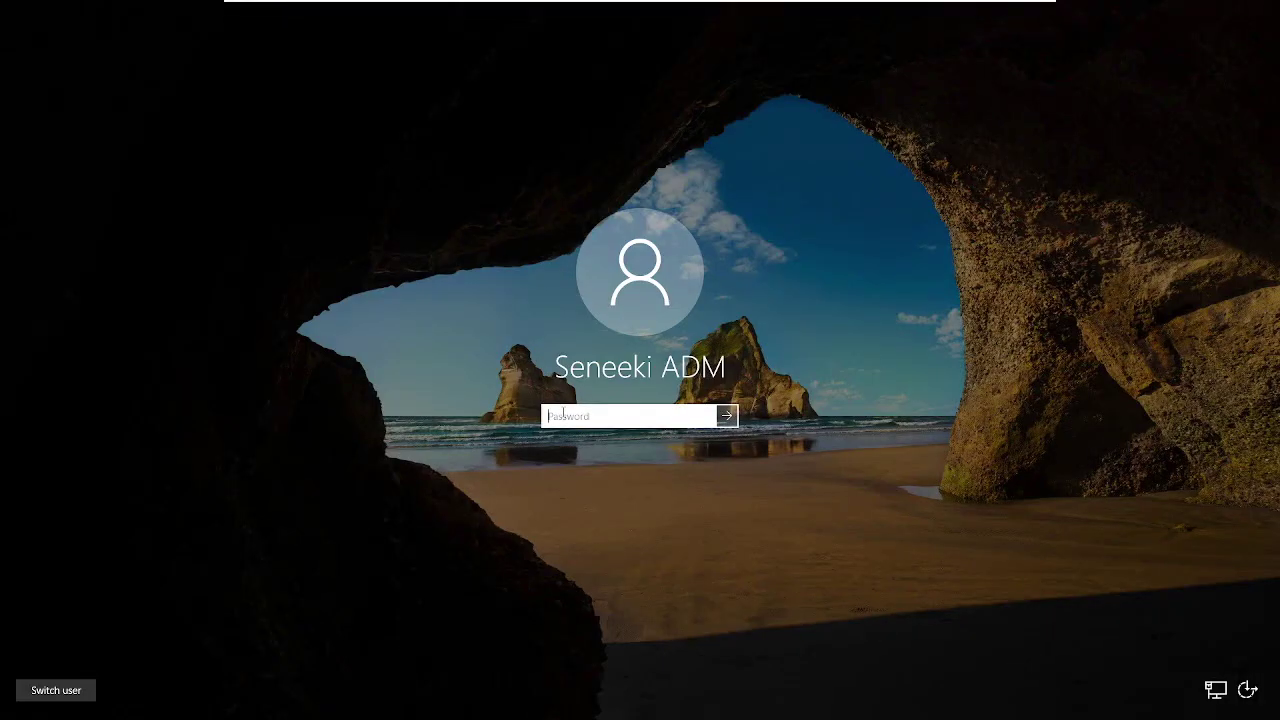
text(••)
key(Return)
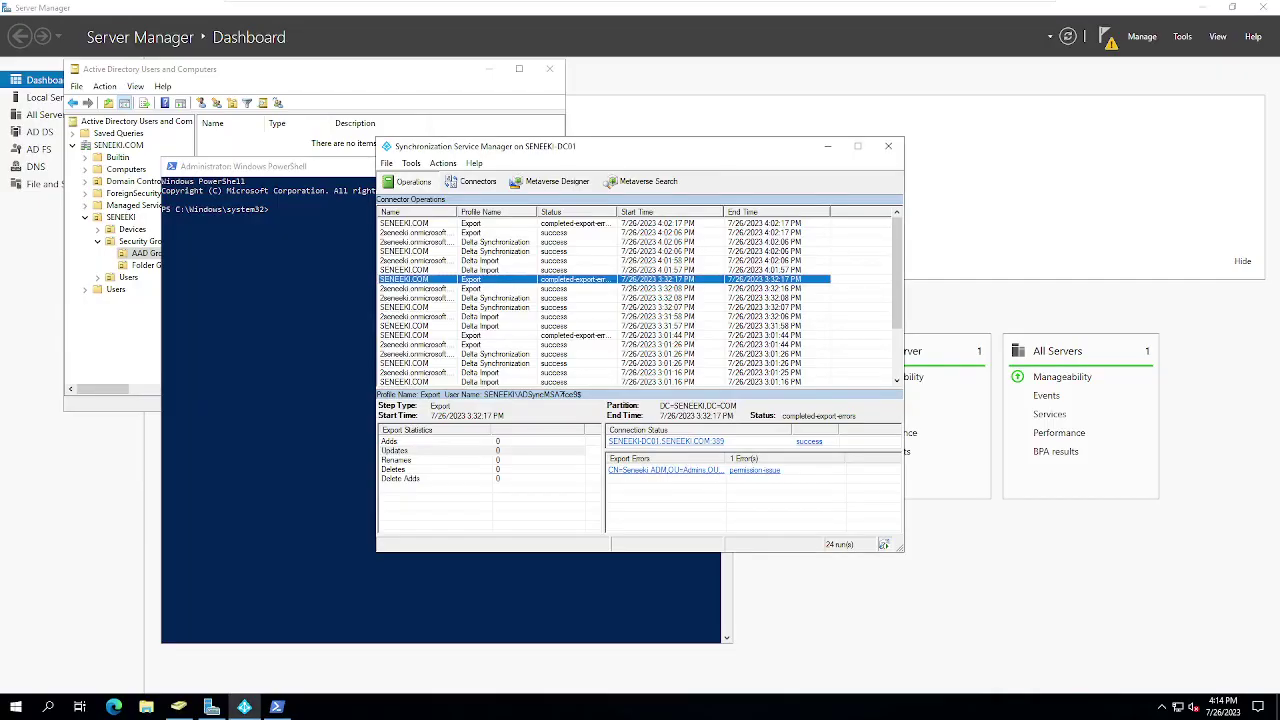
click(565, 225)
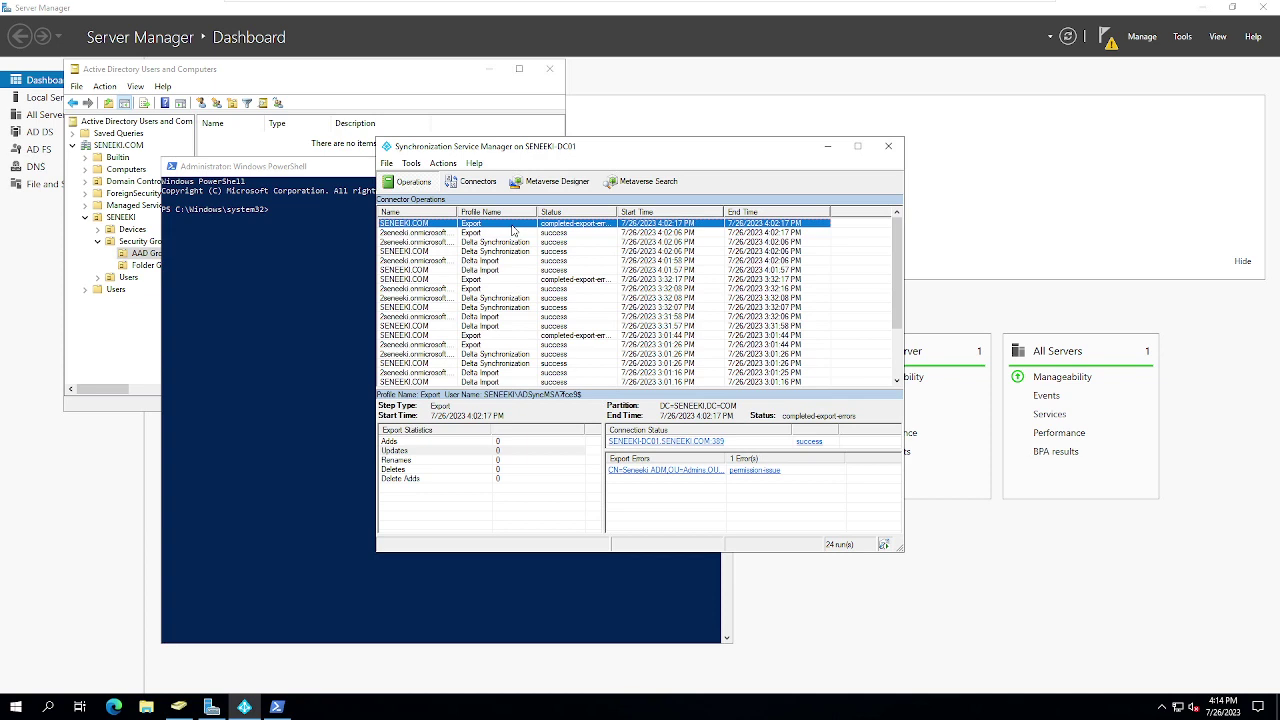
click(287, 214)
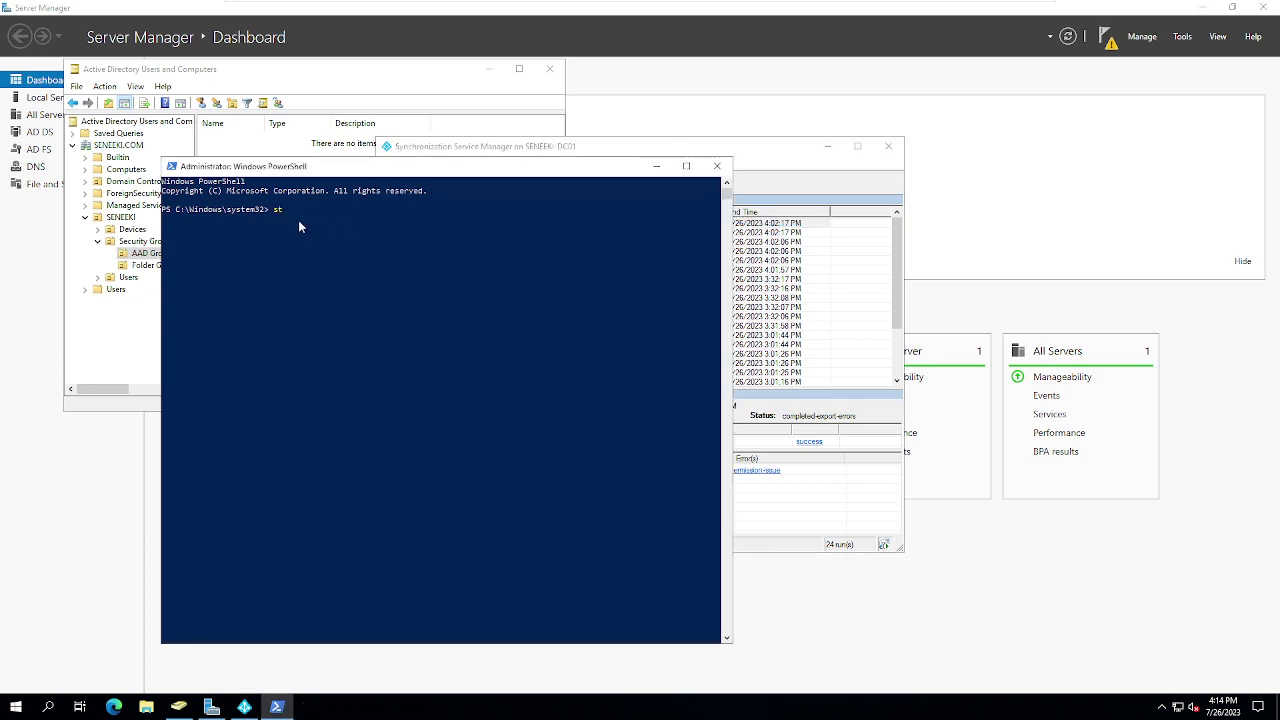
Step: Enter the 'start-adsyncsynccycle delta' command at the PowerShell prompt
text(start-adsyncsynccycle delta)
Step: Inspect the new Delta Import, Delta Synchronization and Export runs; the export shows one permission-issue error
click(732, 151)
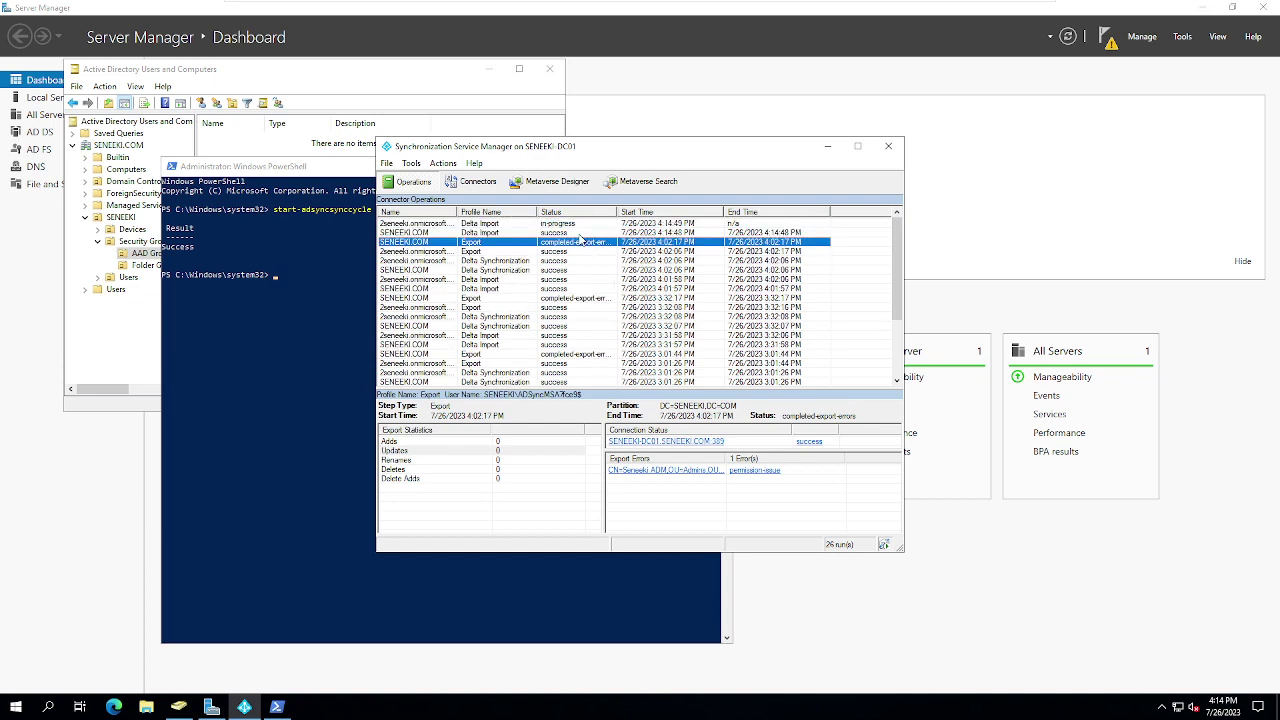
click(560, 233)
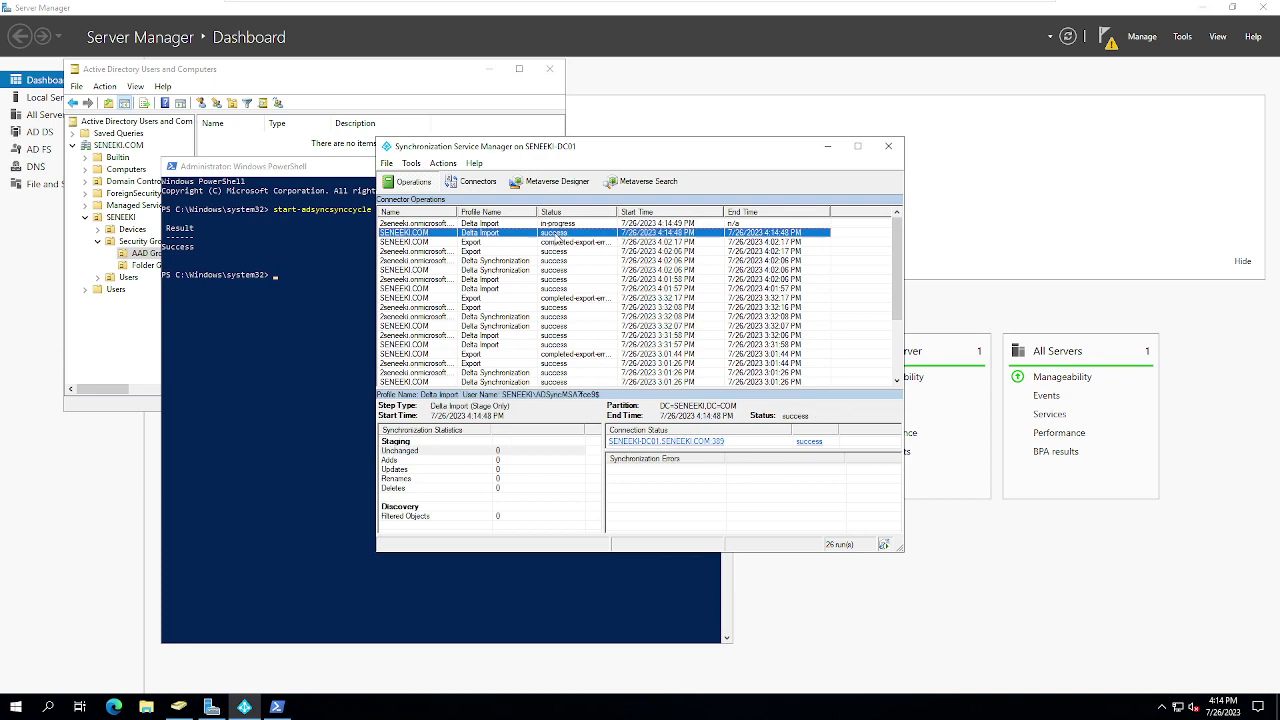
click(558, 224)
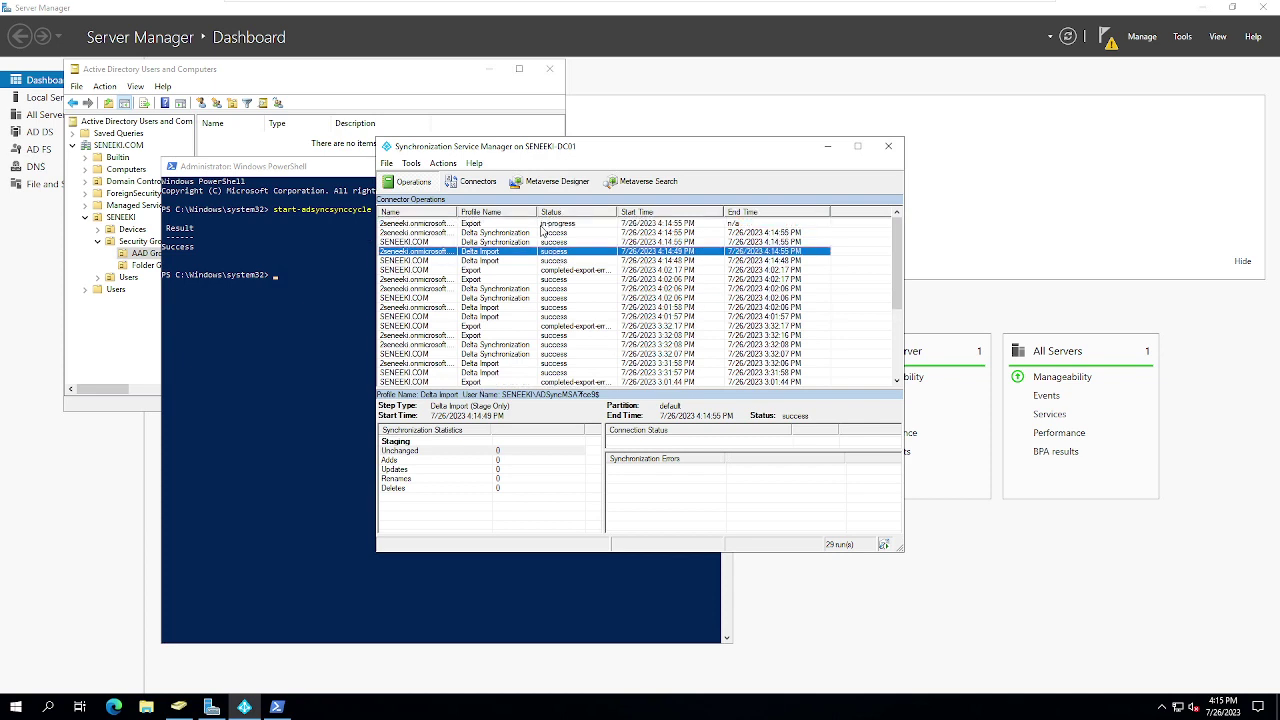
click(532, 242)
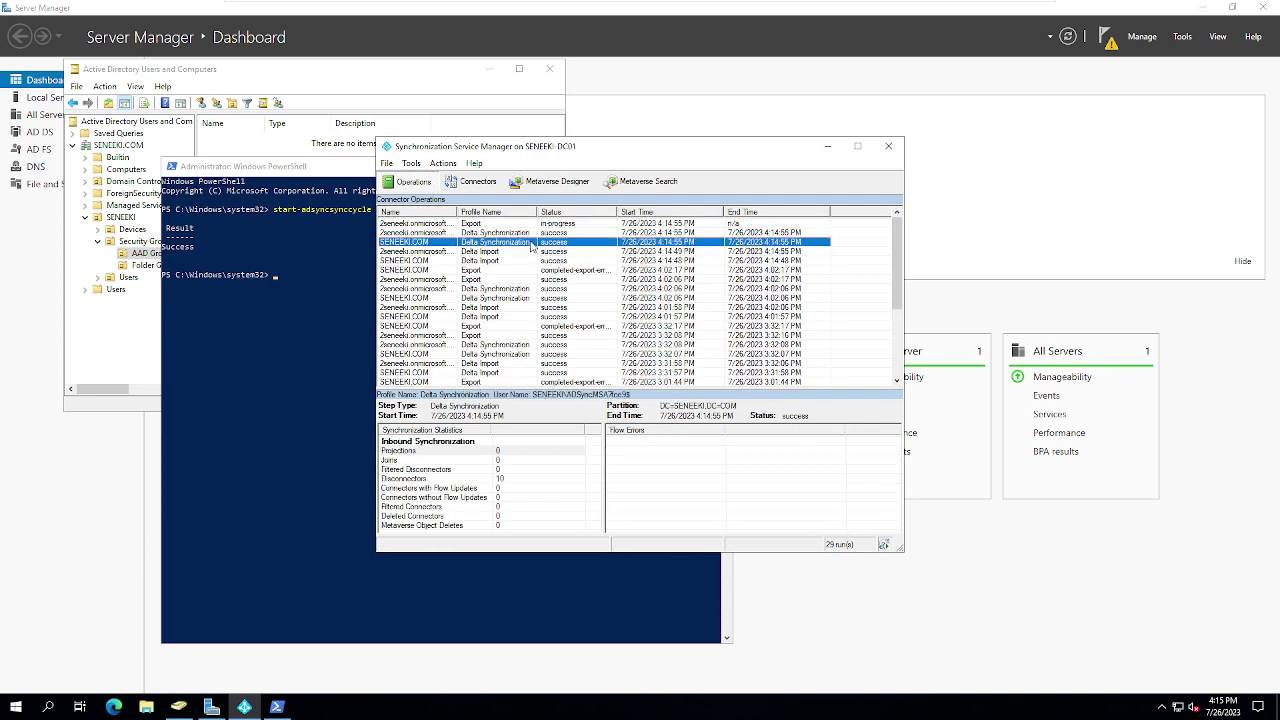
click(537, 235)
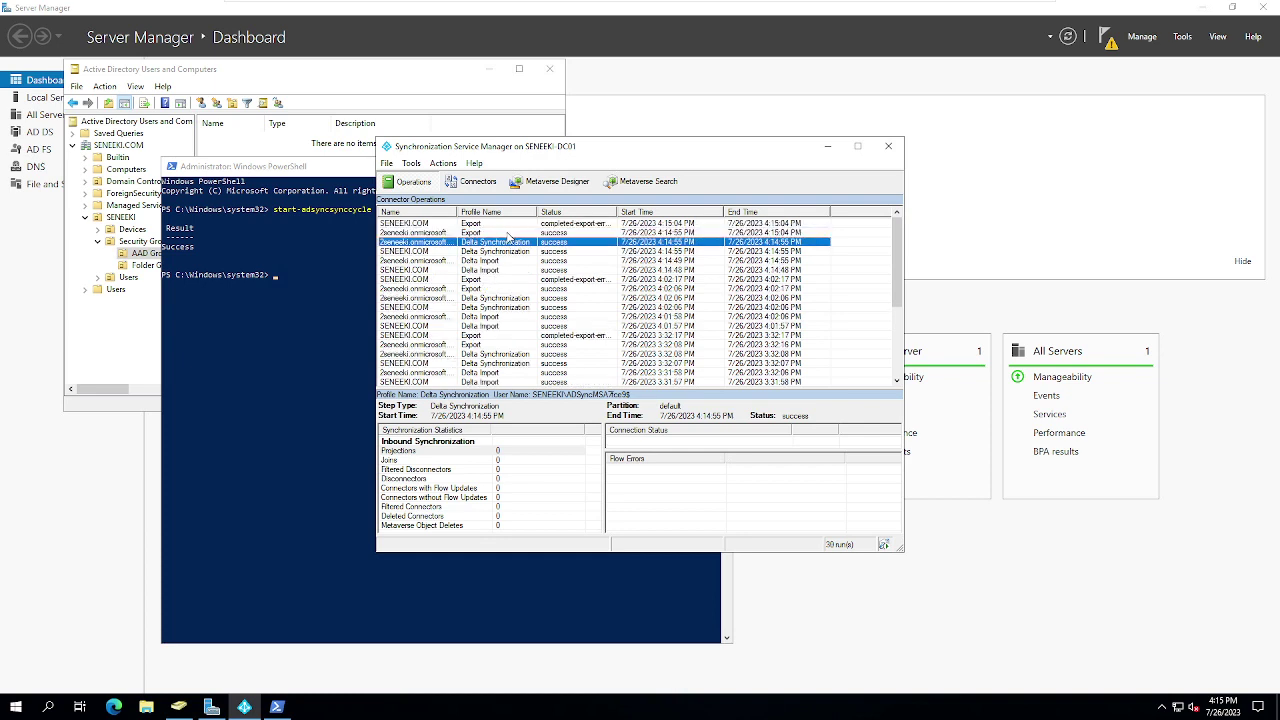
click(556, 225)
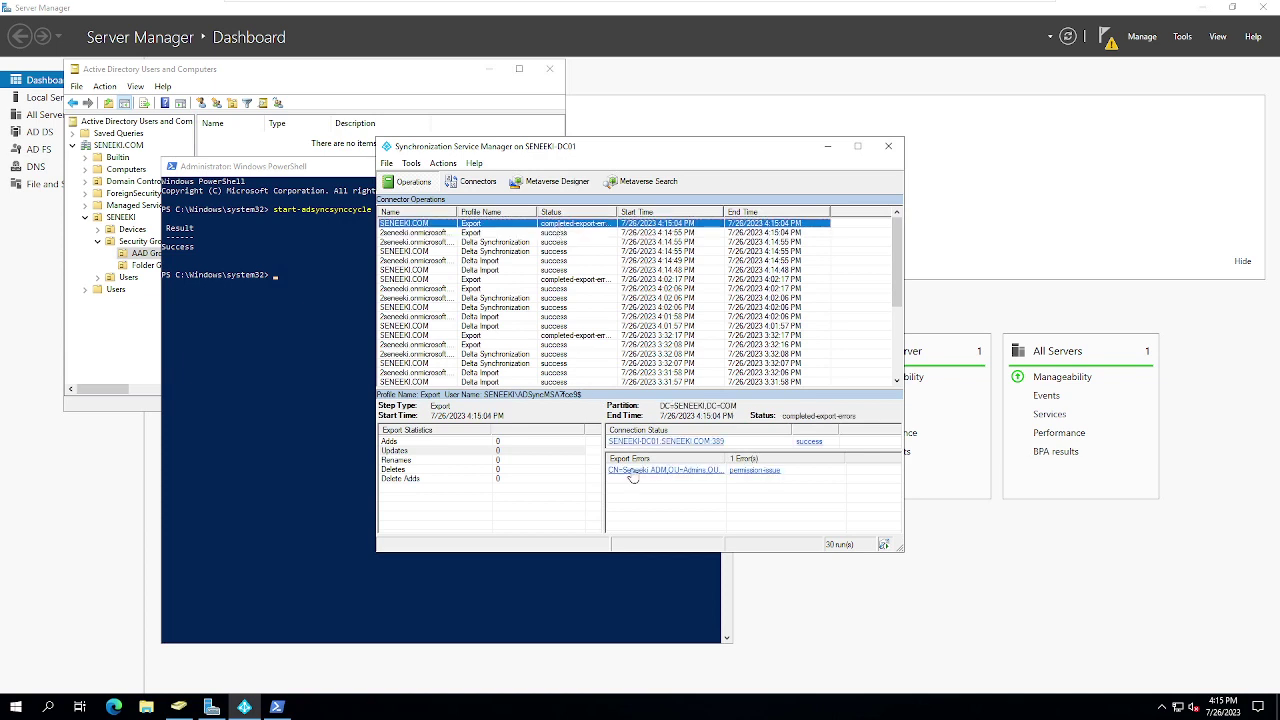
click(697, 472)
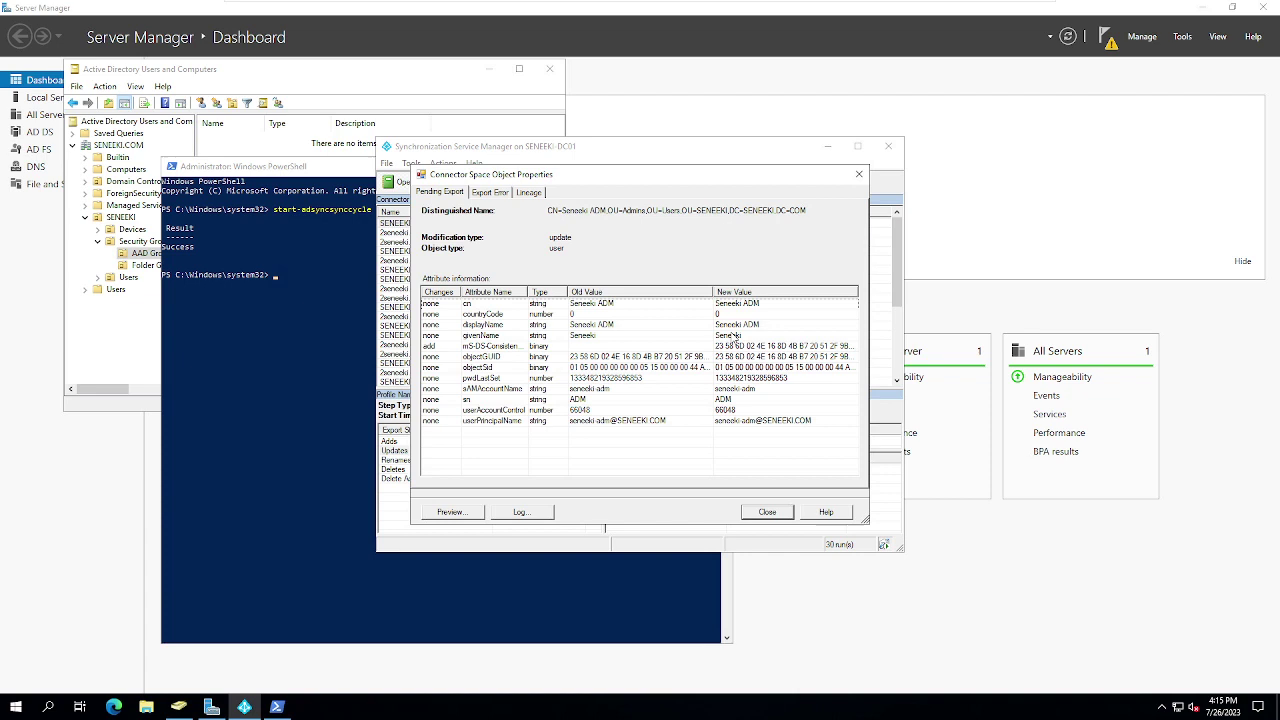
click(479, 195)
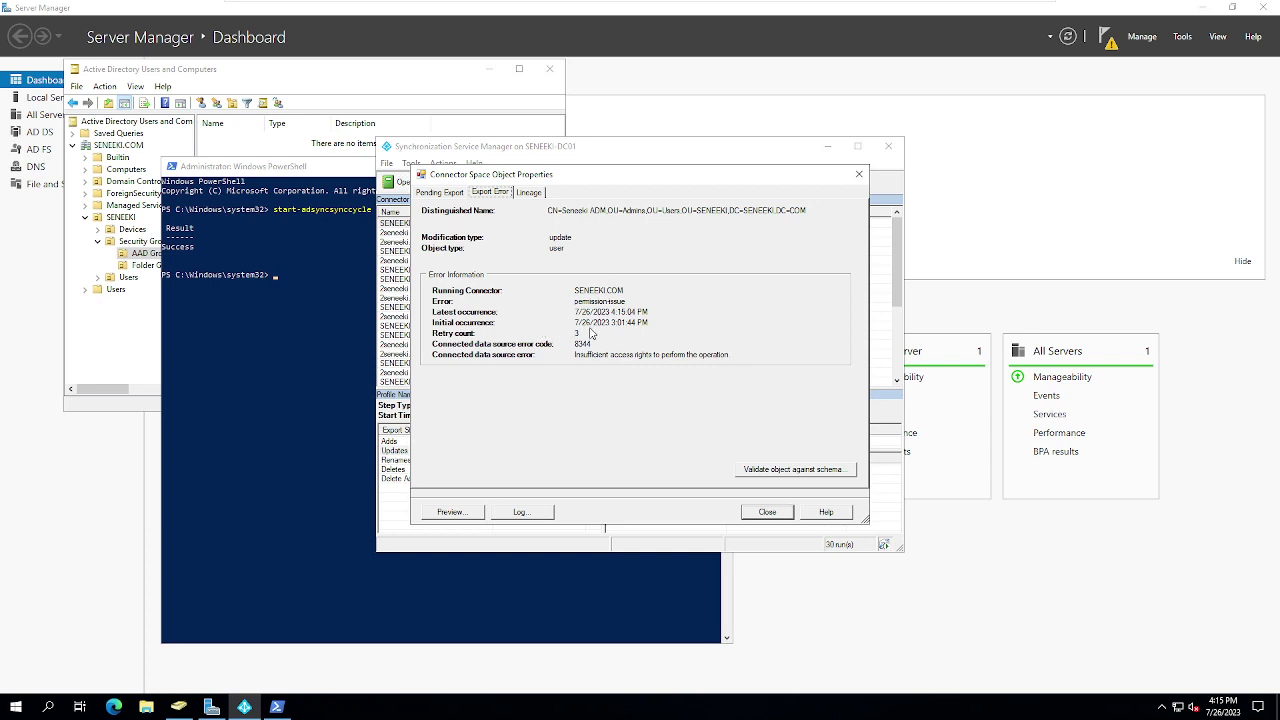
click(535, 195)
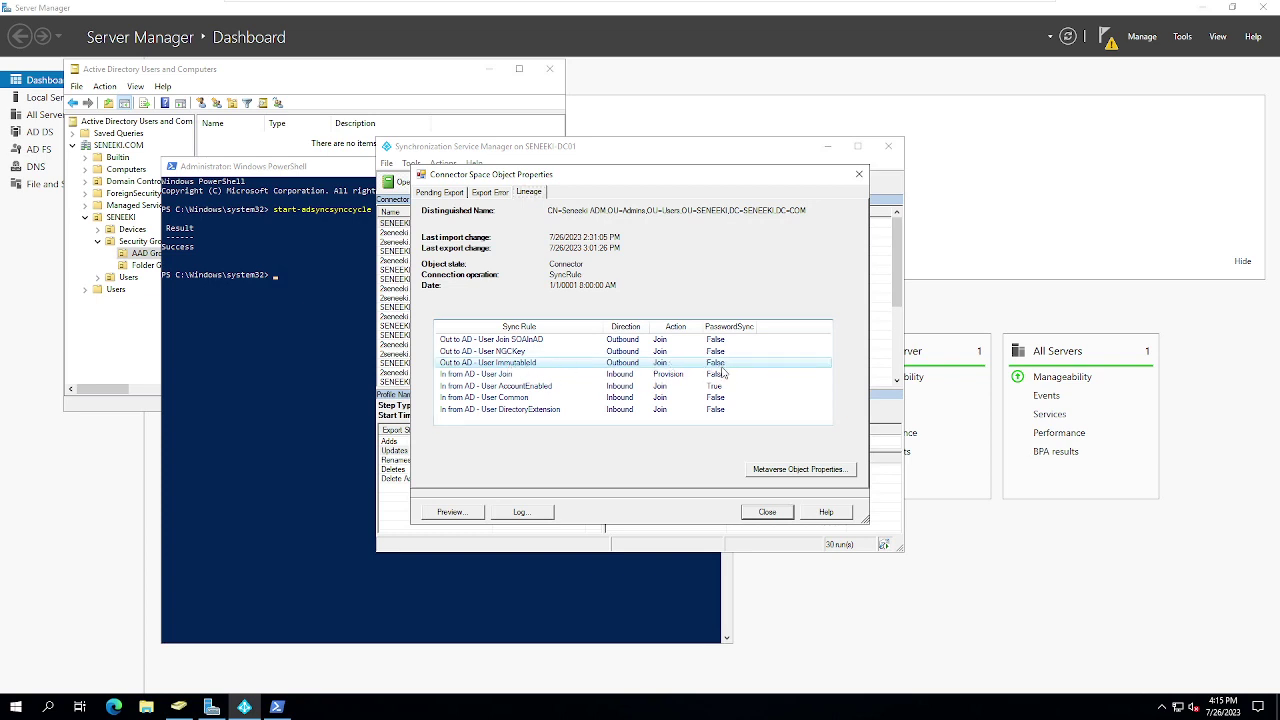
click(859, 176)
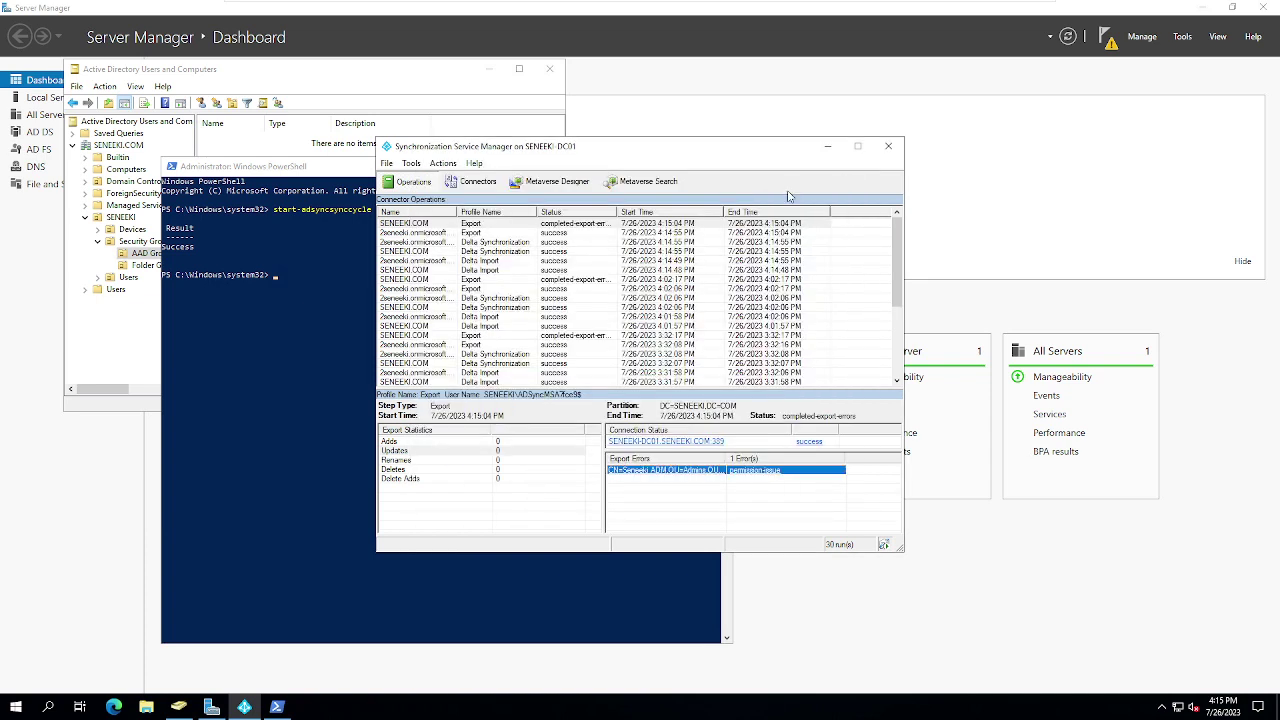
click(370, 80)
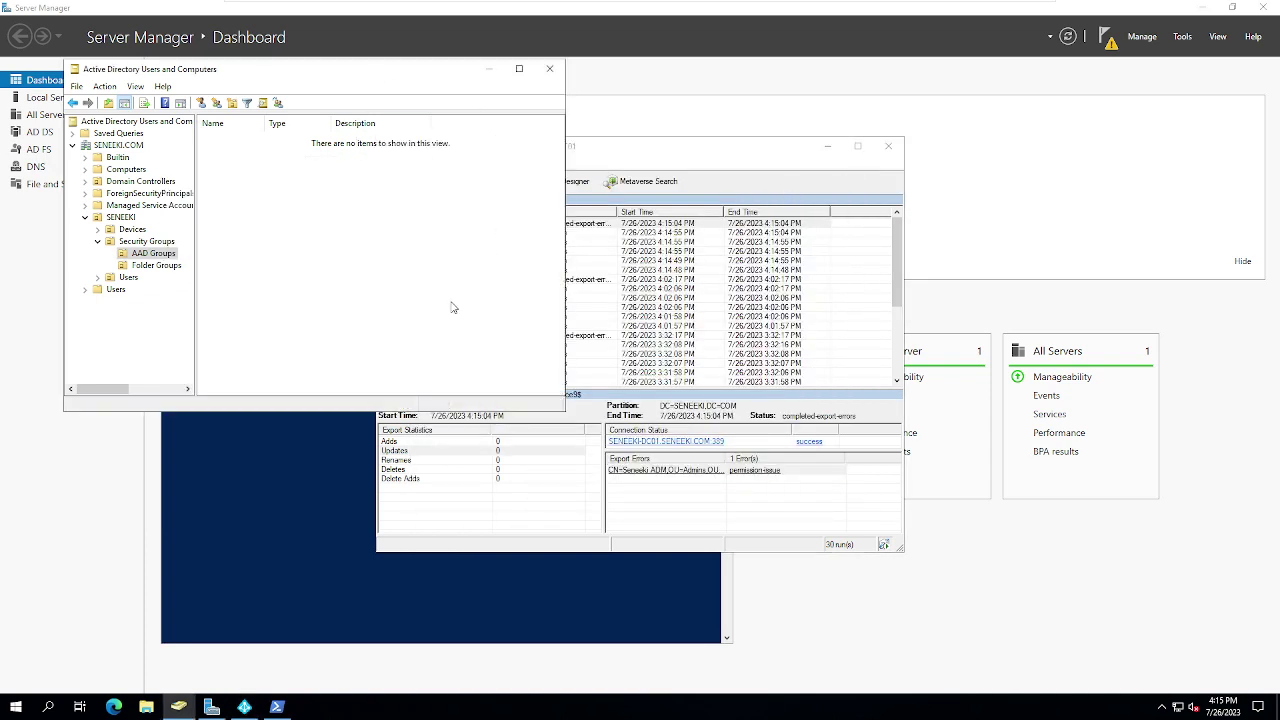
click(658, 154)
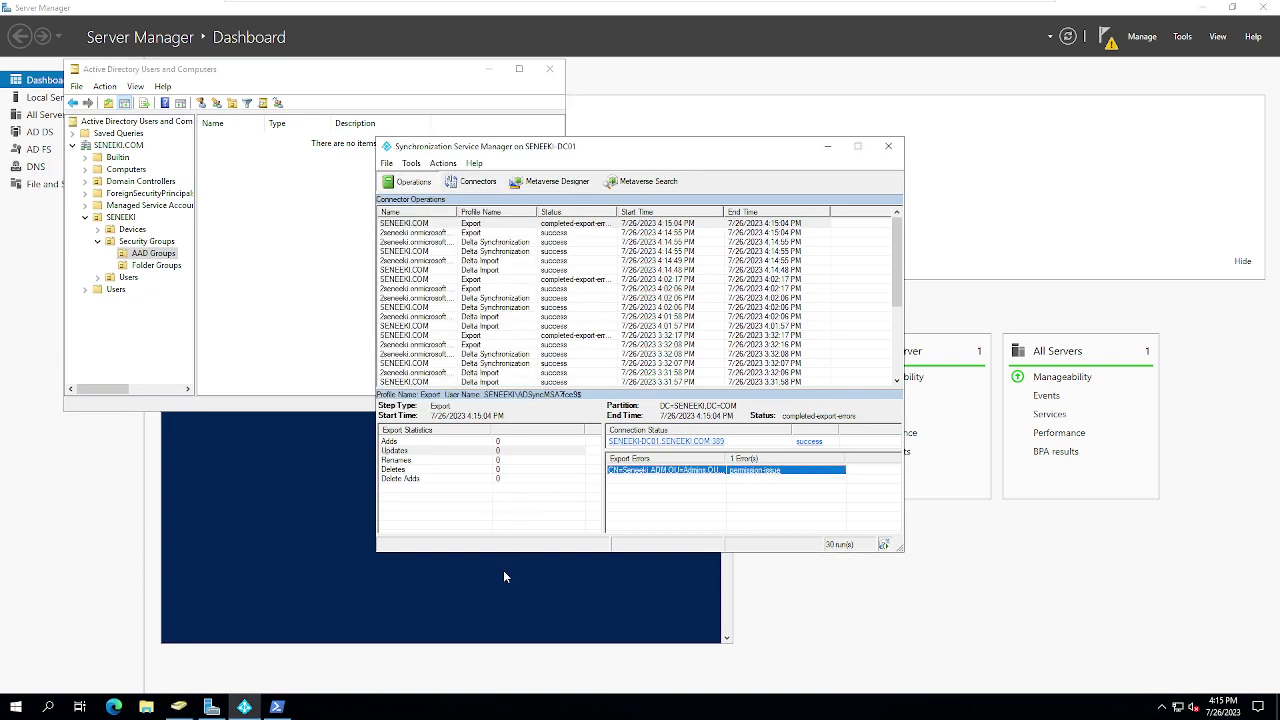
click(700, 590)
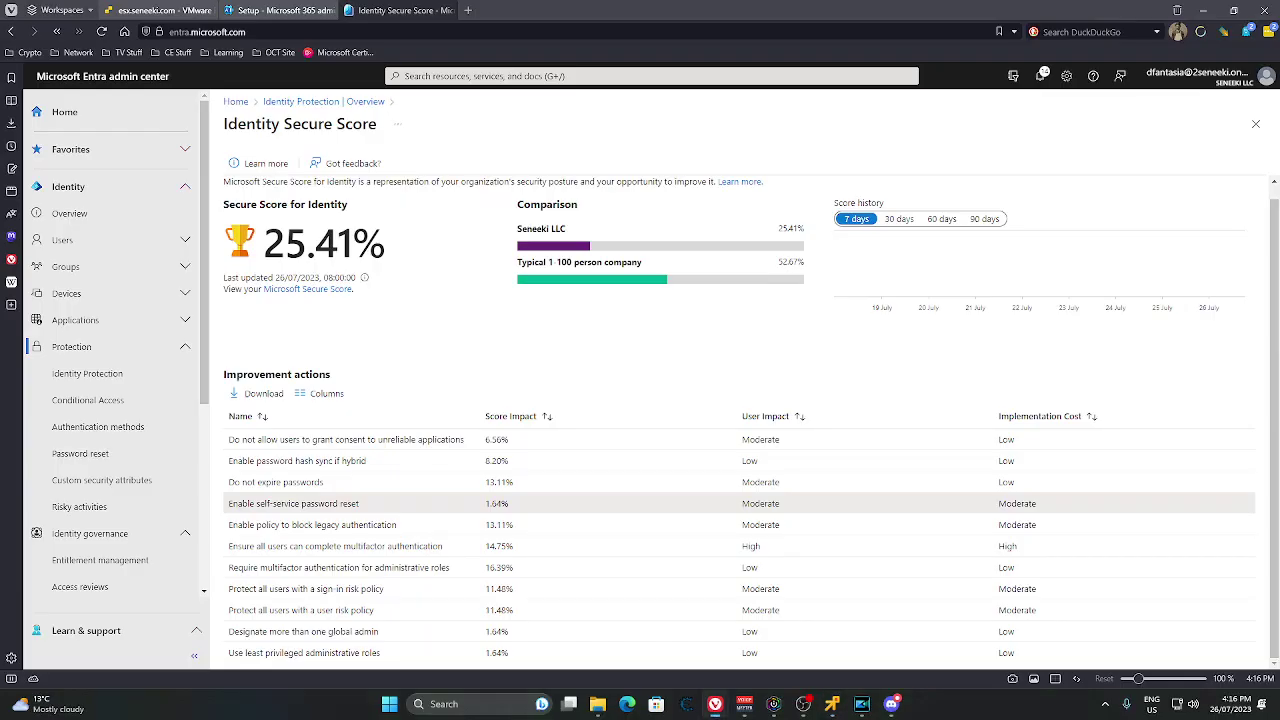
Step: Open the SENEEKI-SVC Sync account from Active users in the Microsoft 365 admin center
click(266, 16)
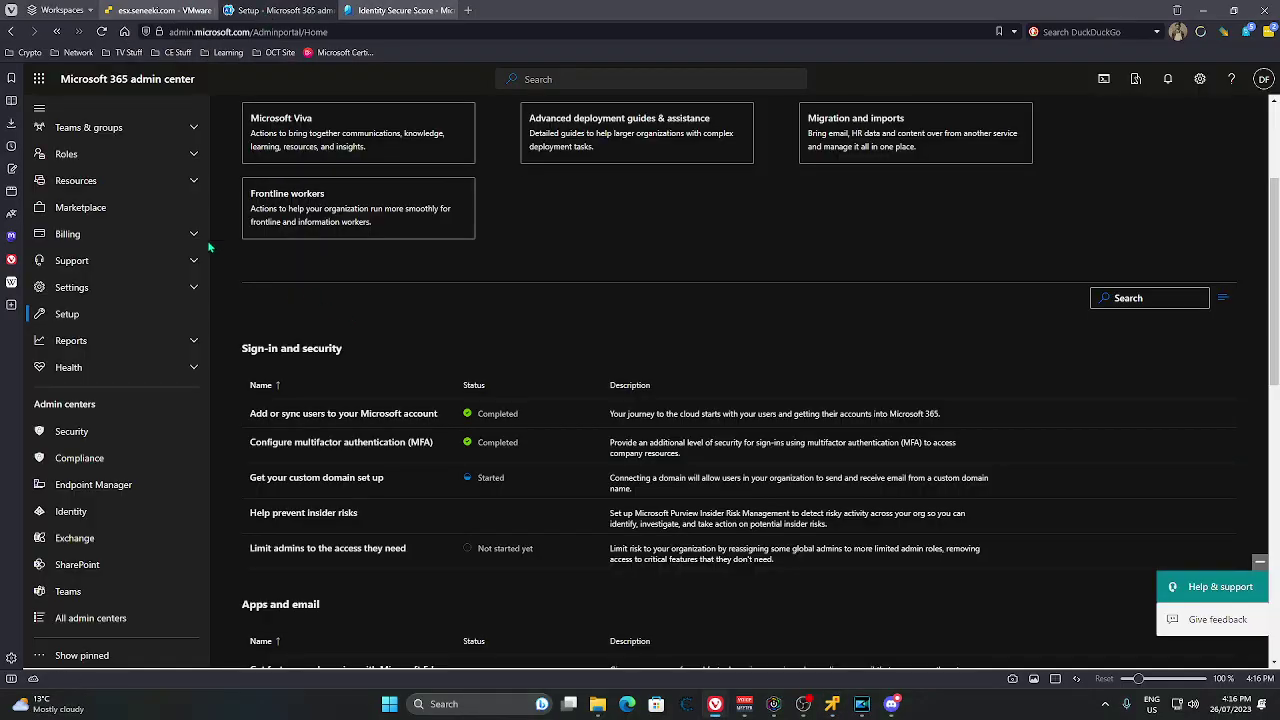
scroll(108, 174, up, 2)
click(100, 187)
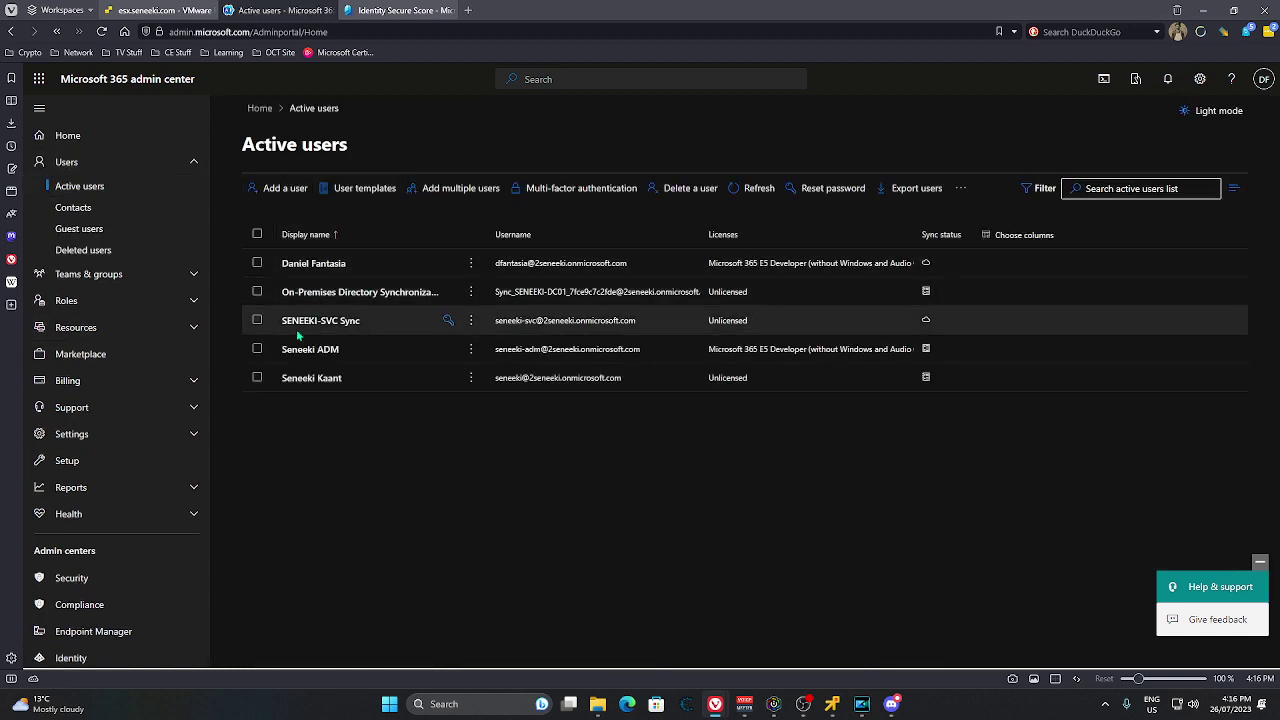
click(340, 322)
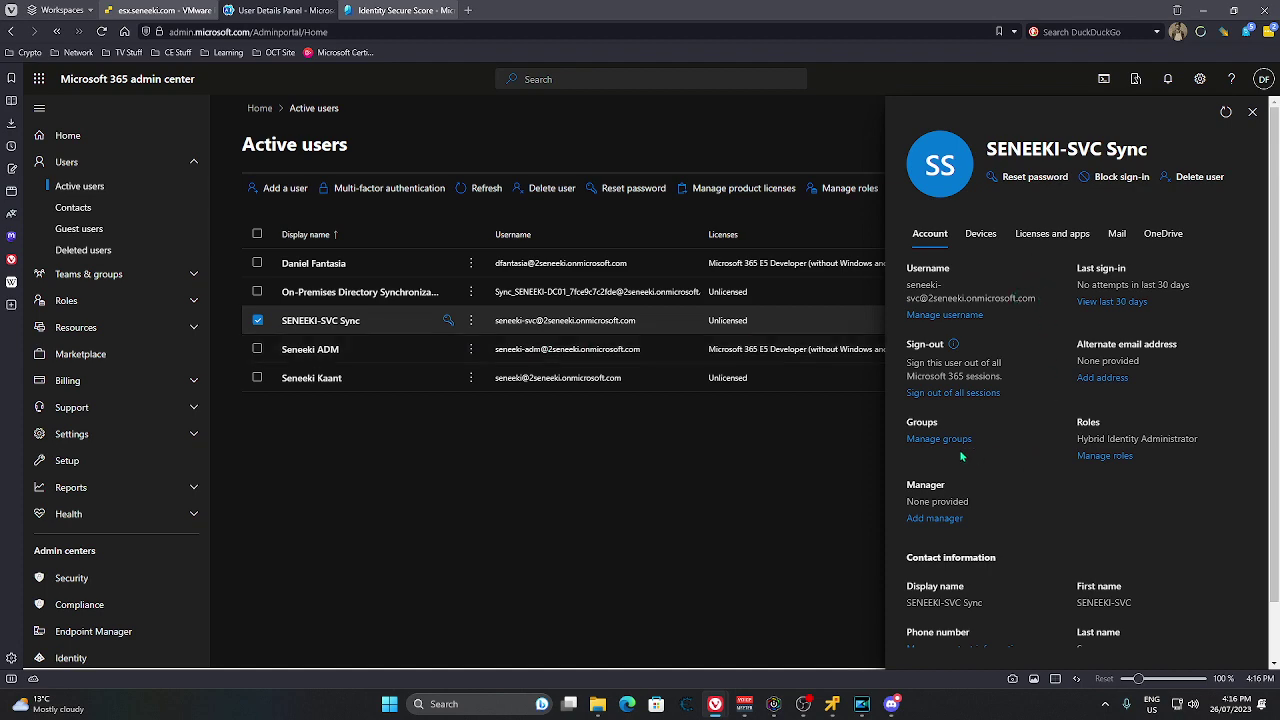
Step: Add the User Administrator role to SENEEKI-SVC Sync alongside Hybrid Identity Administrator and save
click(1105, 456)
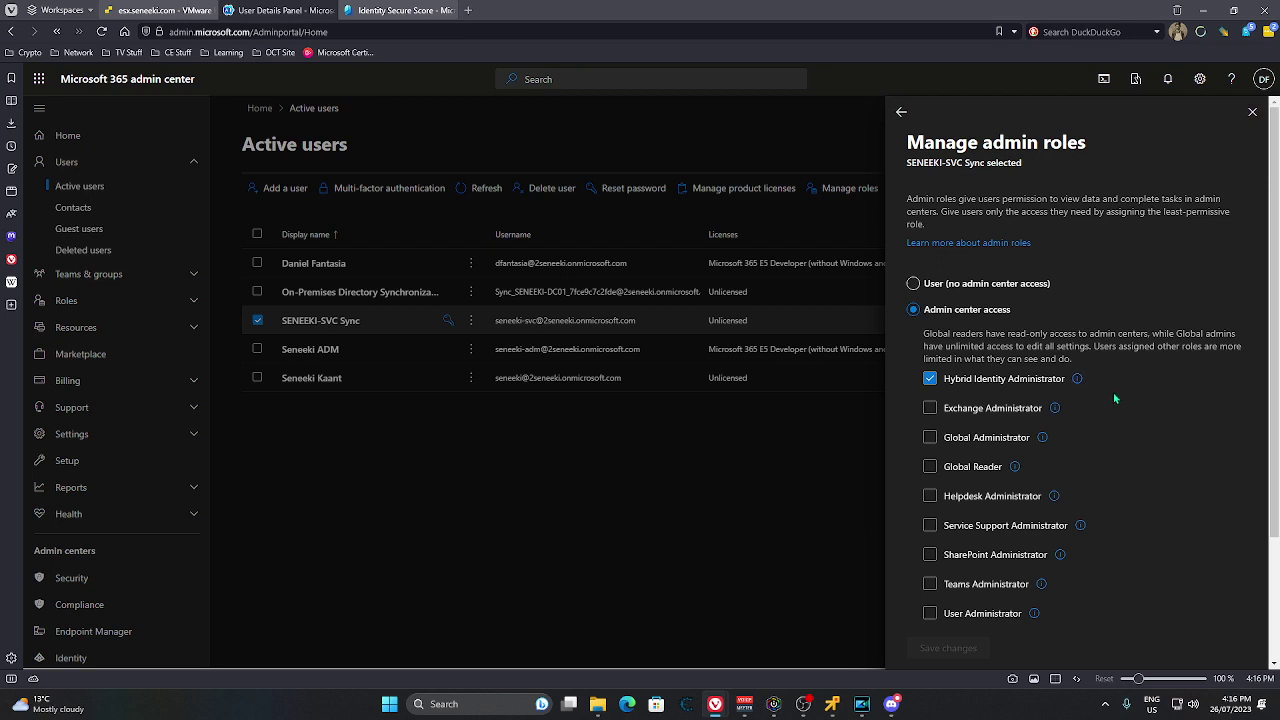
scroll(1108, 432, down, 2)
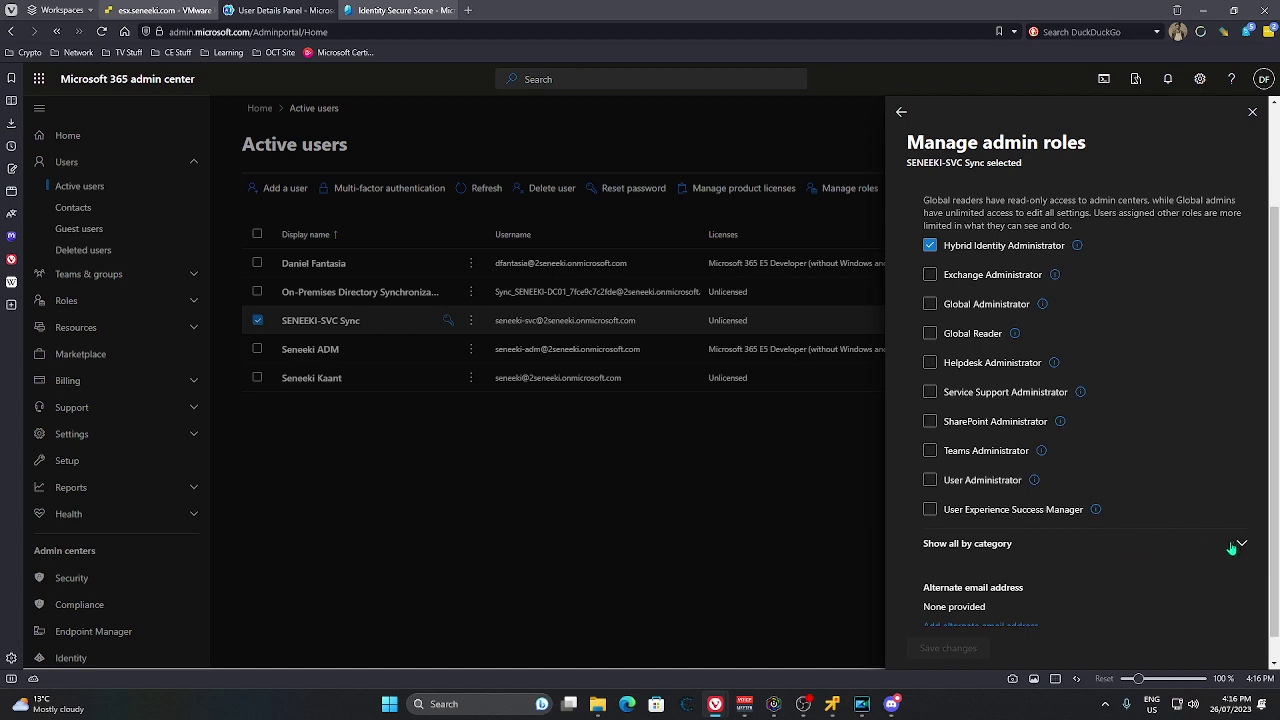
click(931, 481)
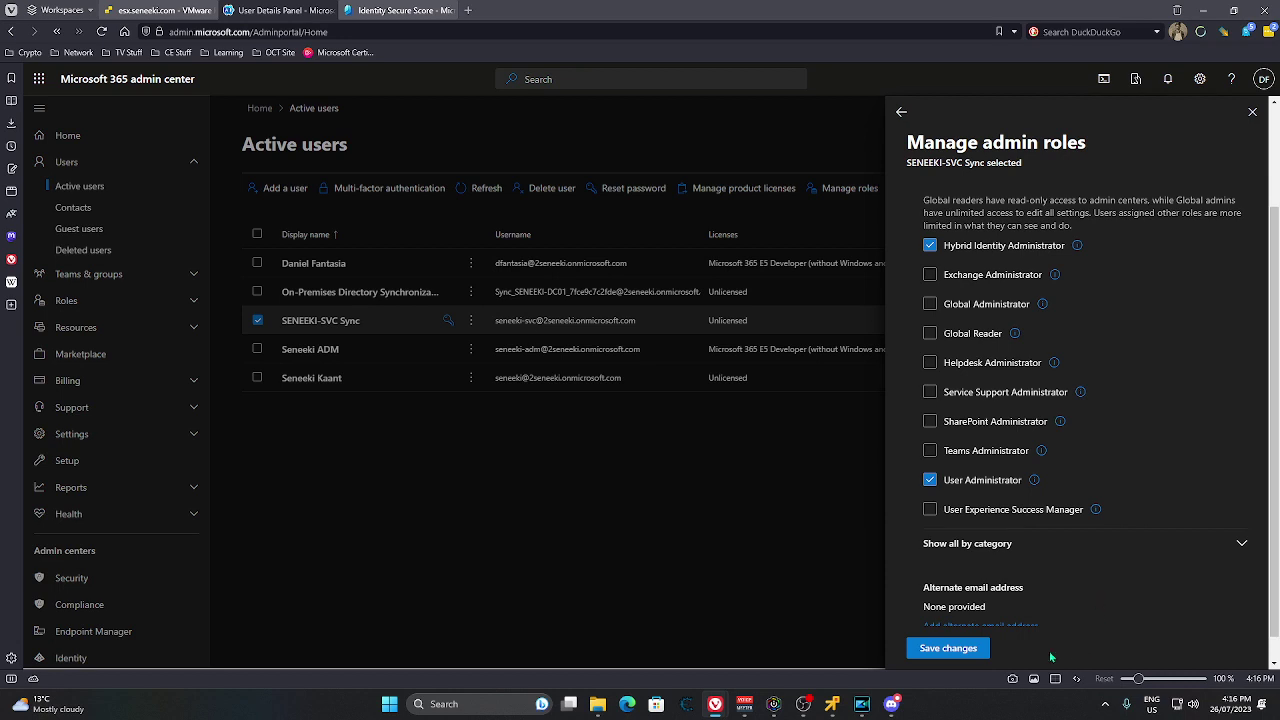
click(950, 649)
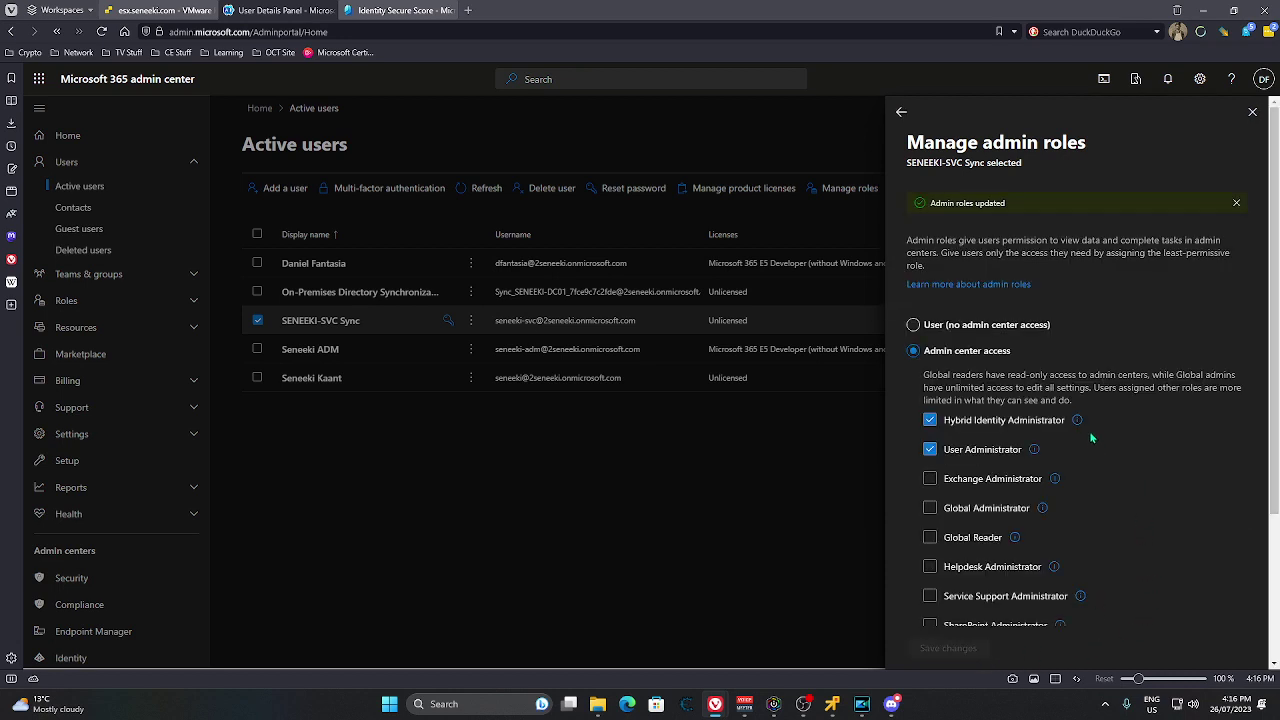
click(1251, 112)
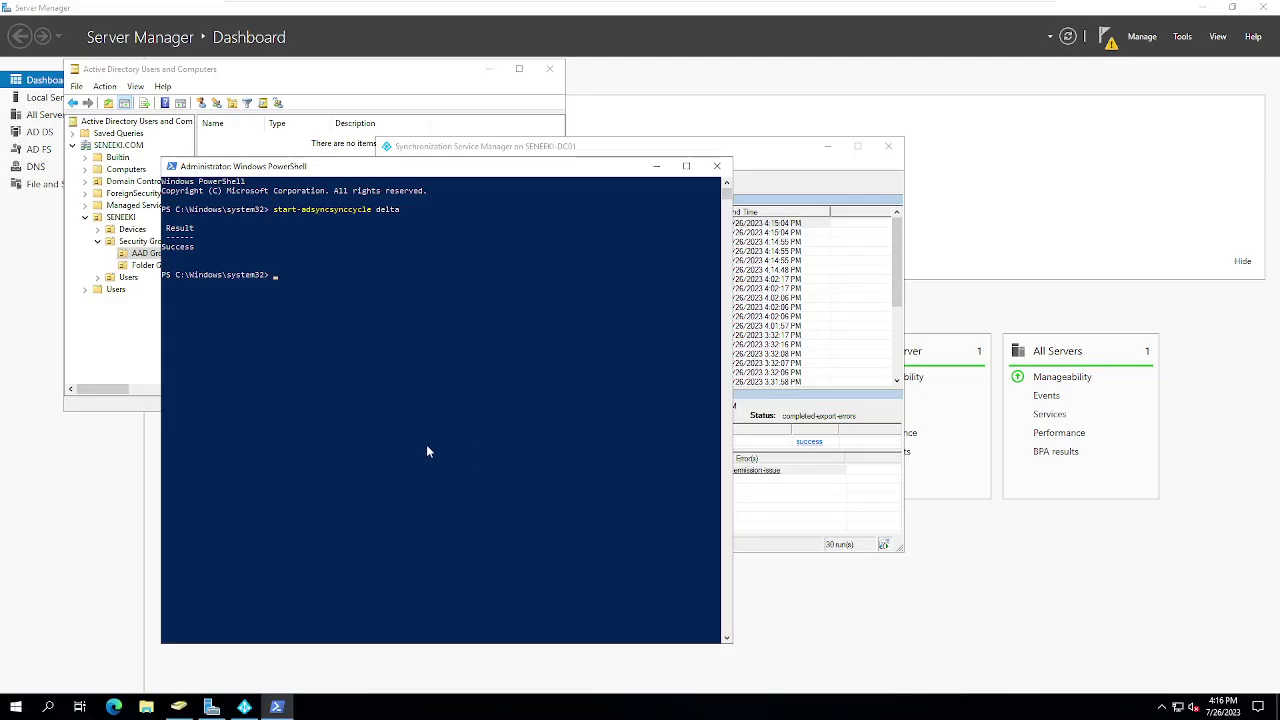
Step: Rerun the delta sync cycle and inspect the new Delta Import and Export runs' results
click(333, 371)
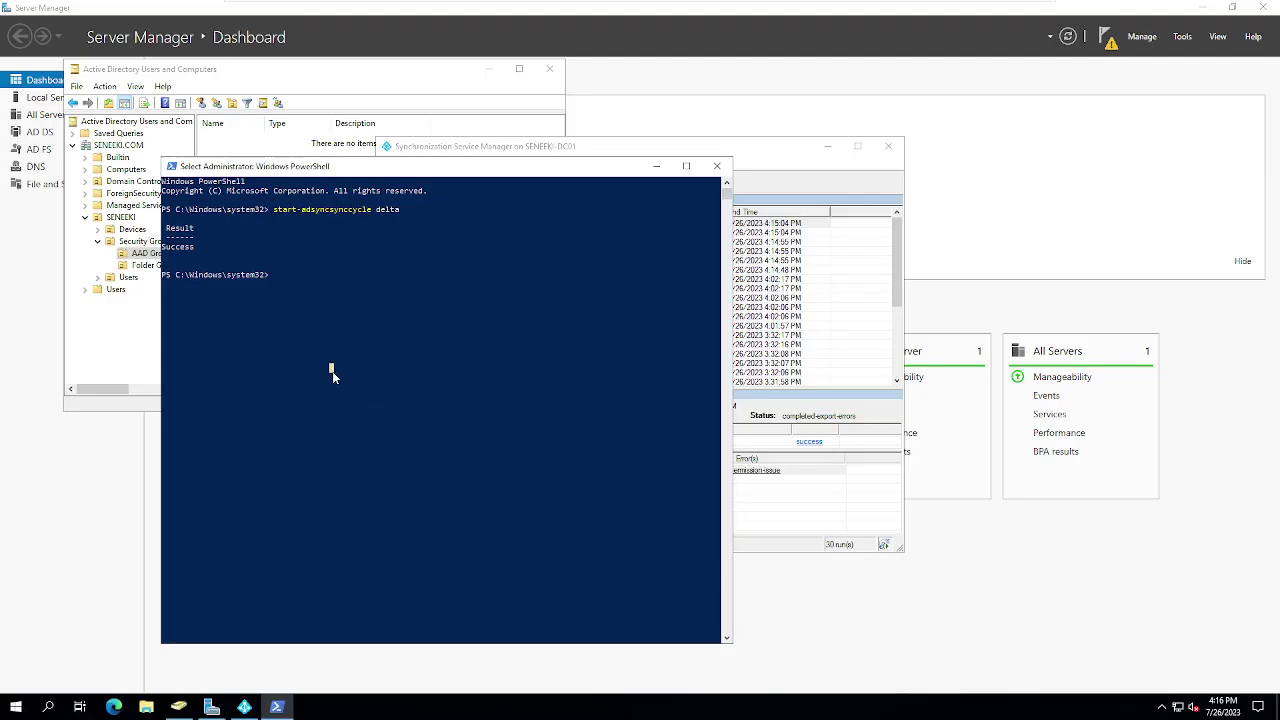
key(Up)
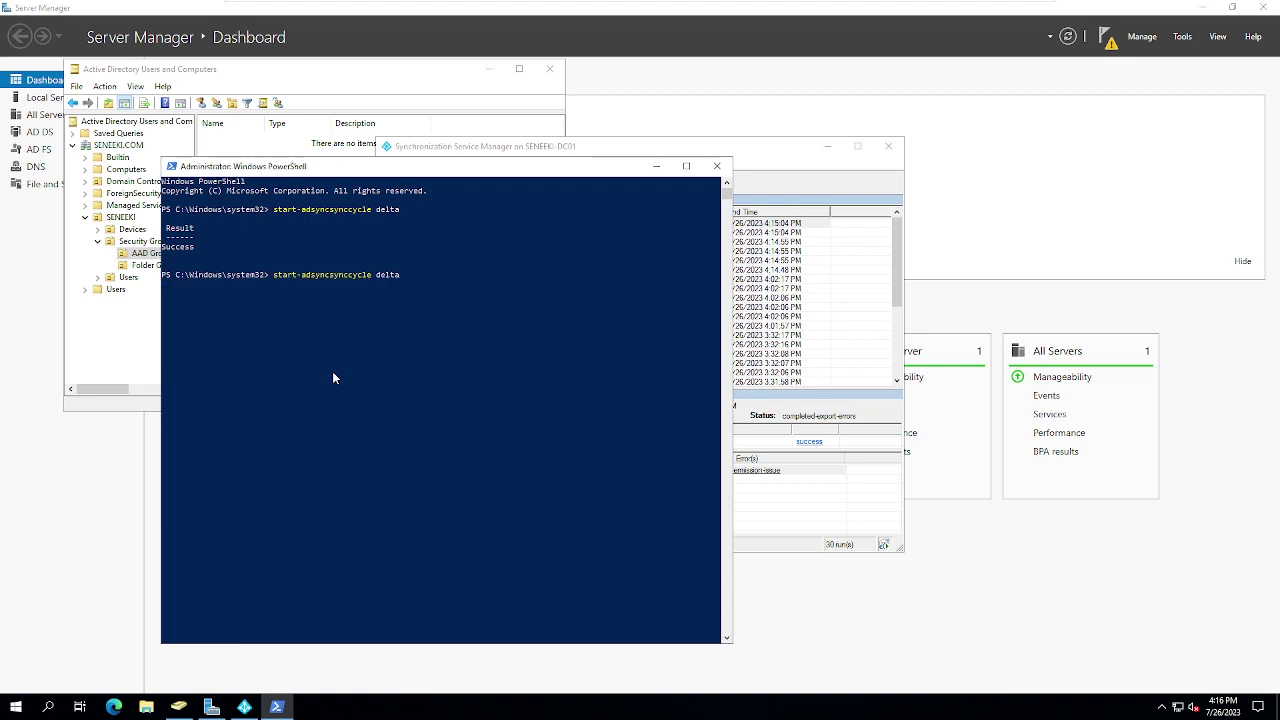
click(790, 151)
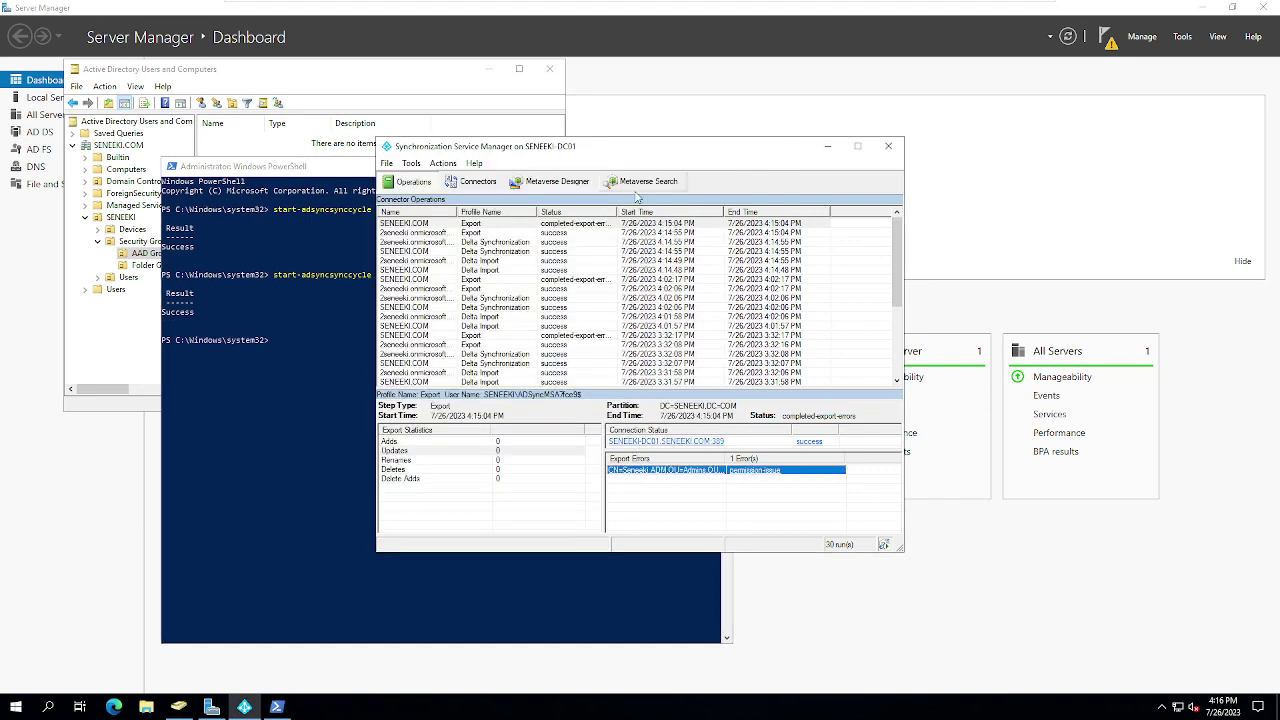
click(568, 225)
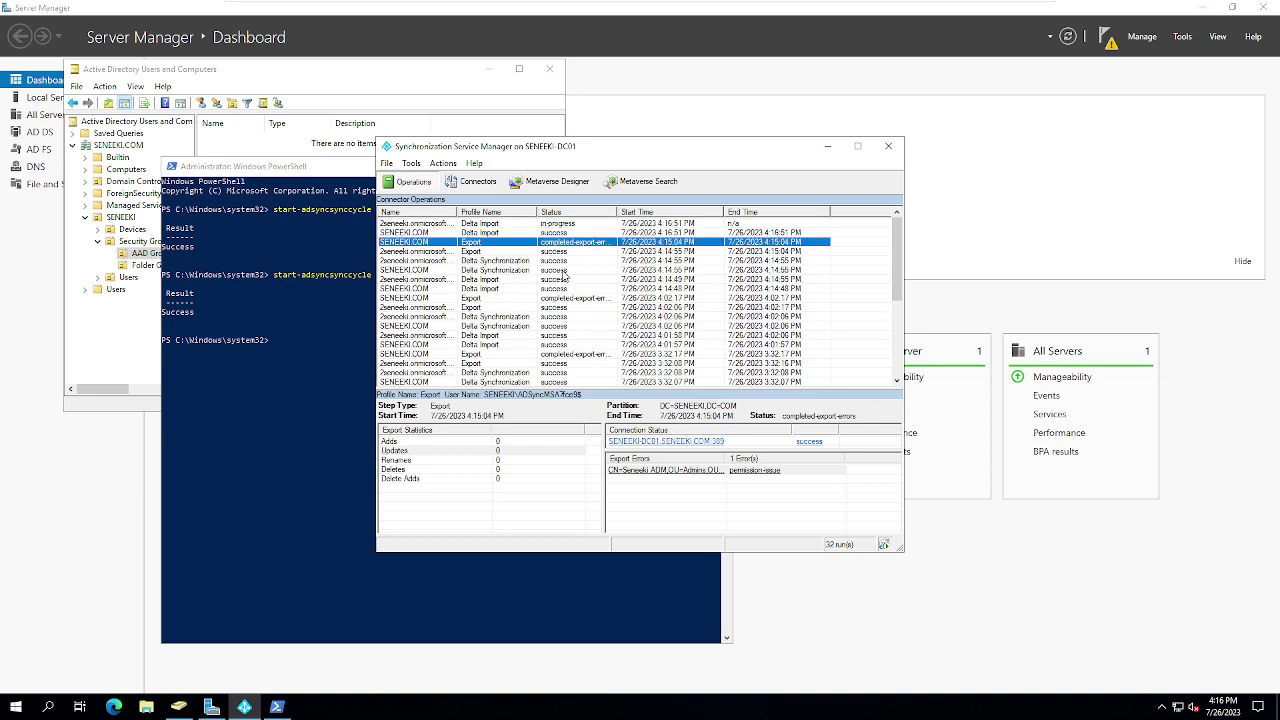
click(573, 225)
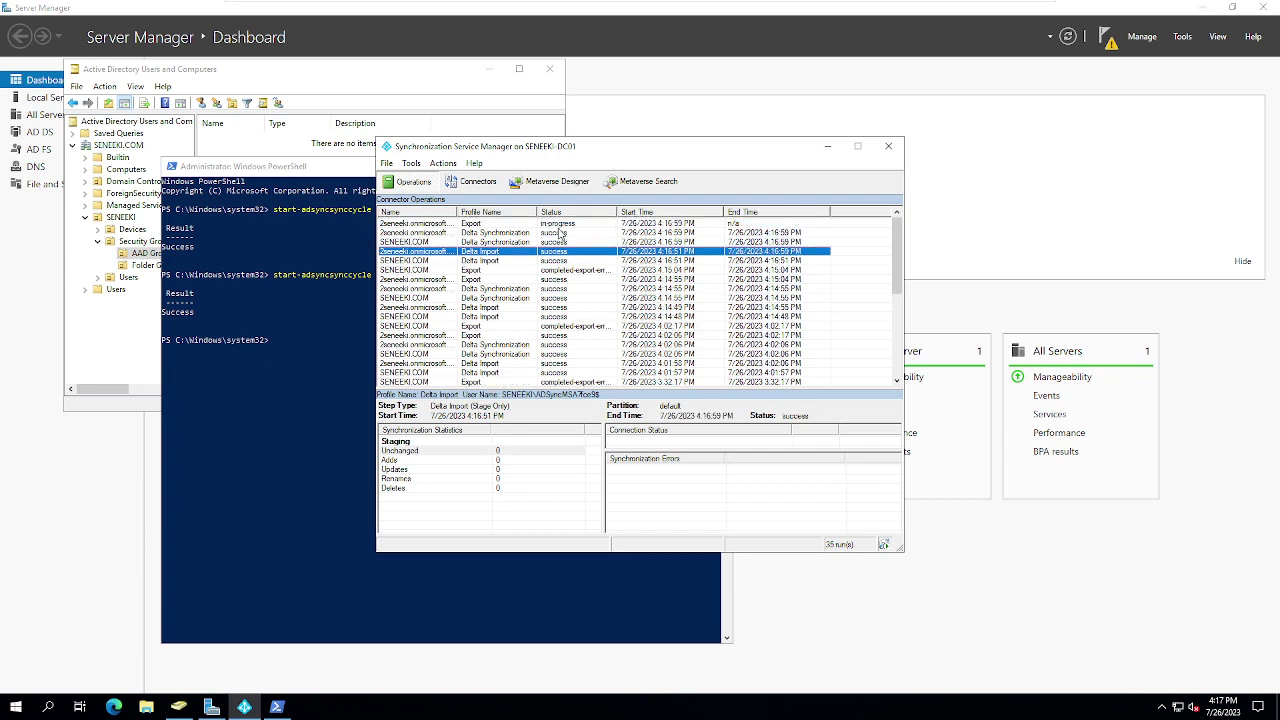
click(563, 224)
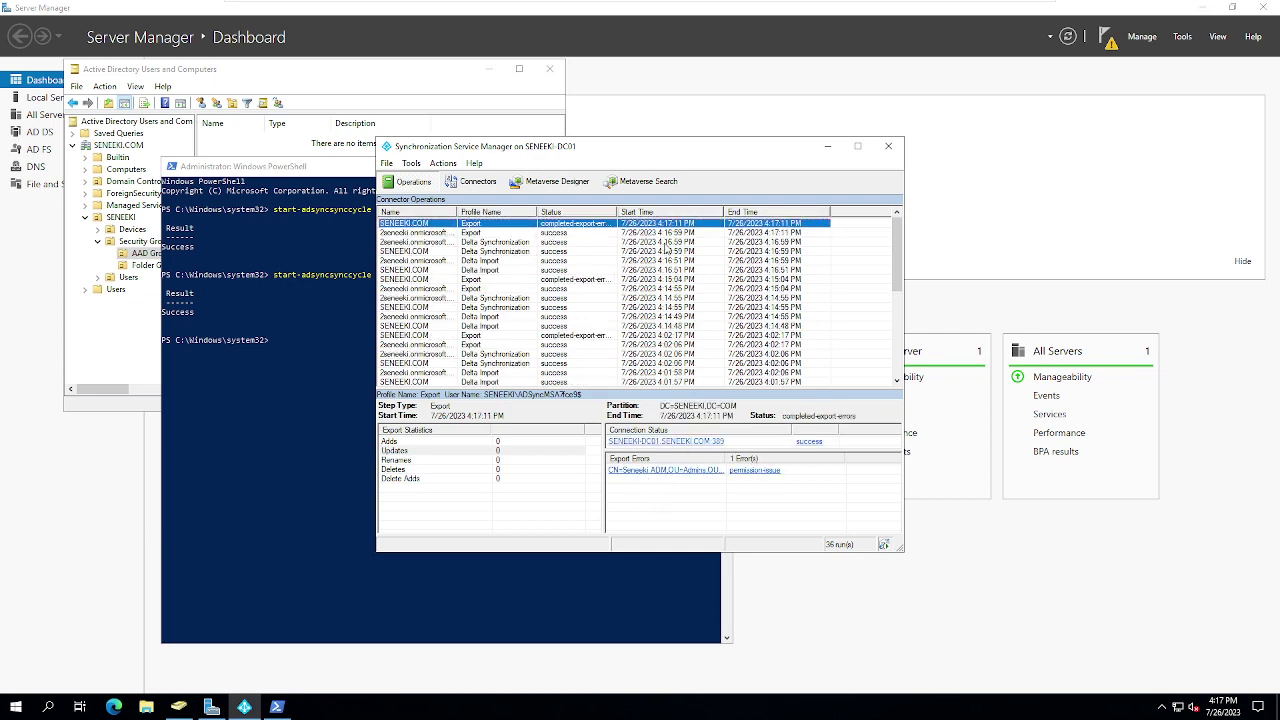
click(1210, 12)
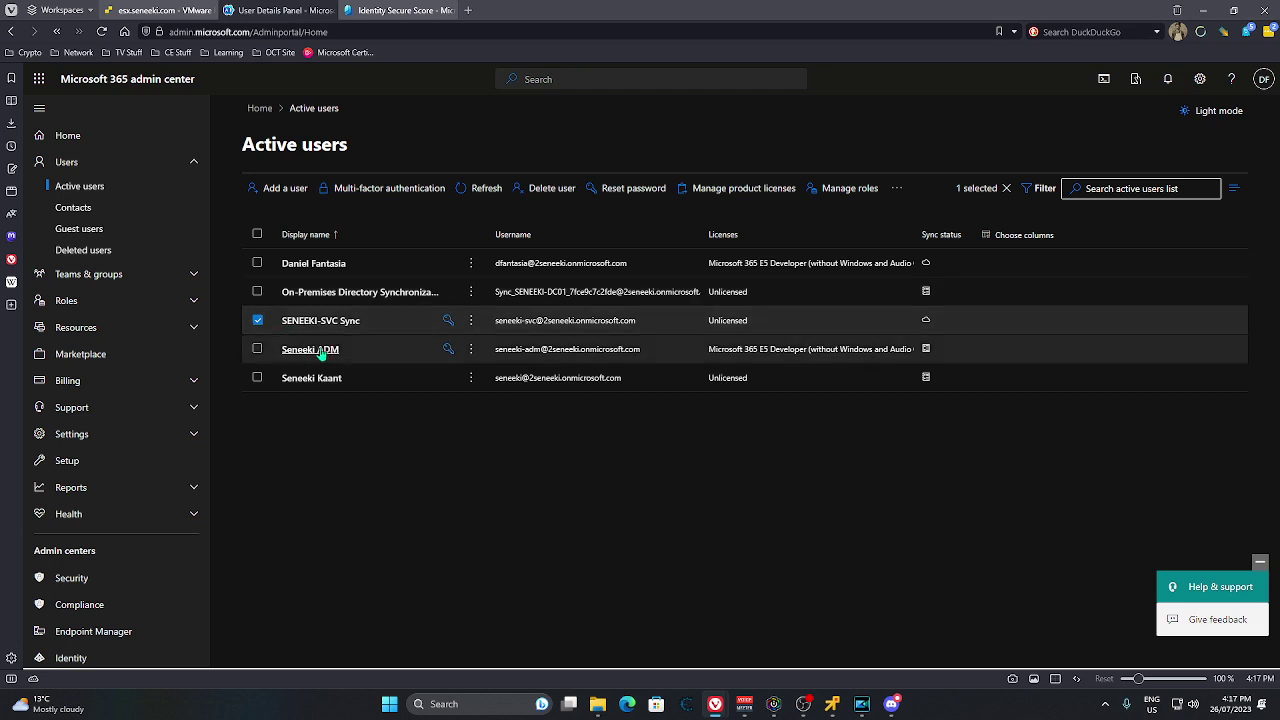
Step: Remove User Administrator from SENEEKI-SVC Sync, leaving only Hybrid Identity Administrator, and save
click(307, 321)
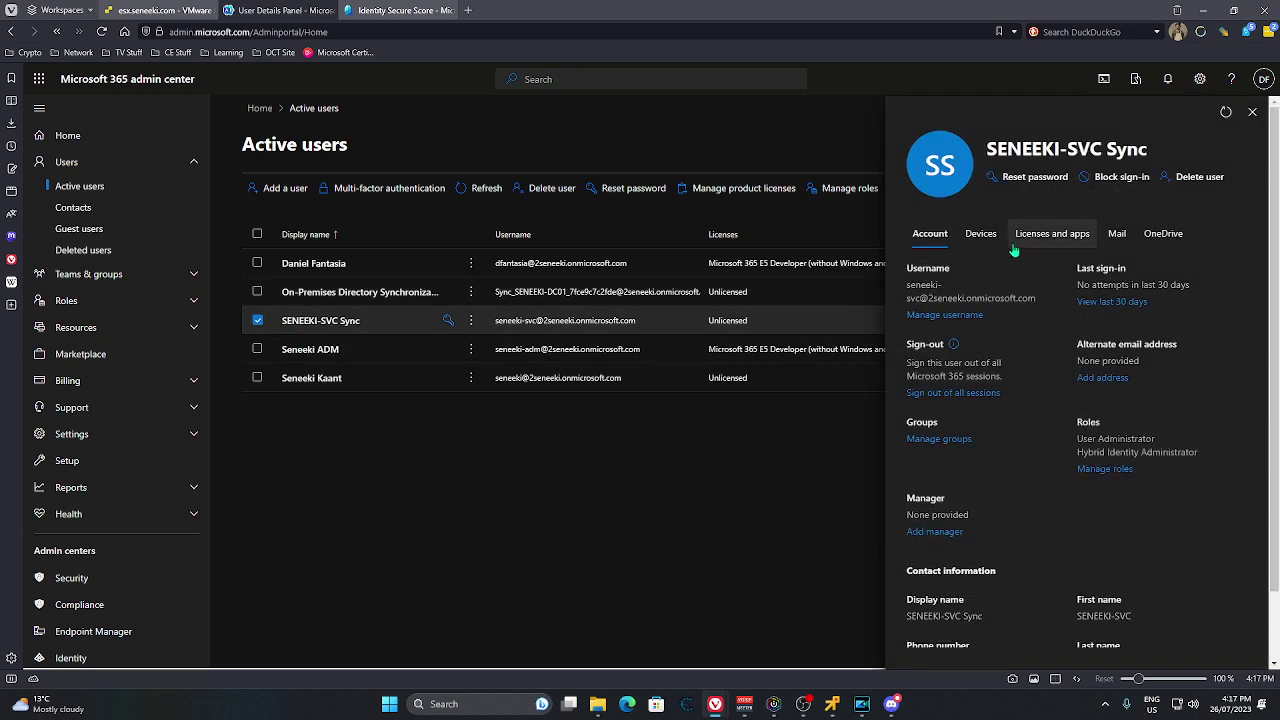
click(1105, 468)
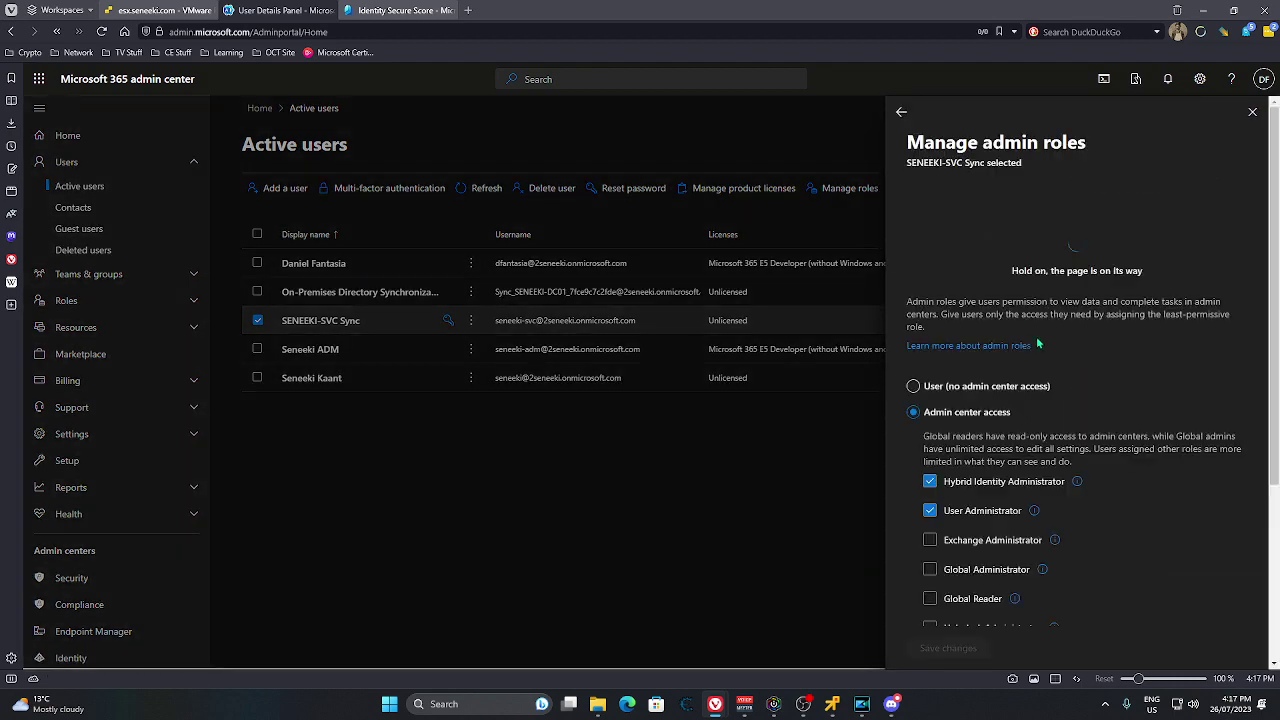
click(931, 409)
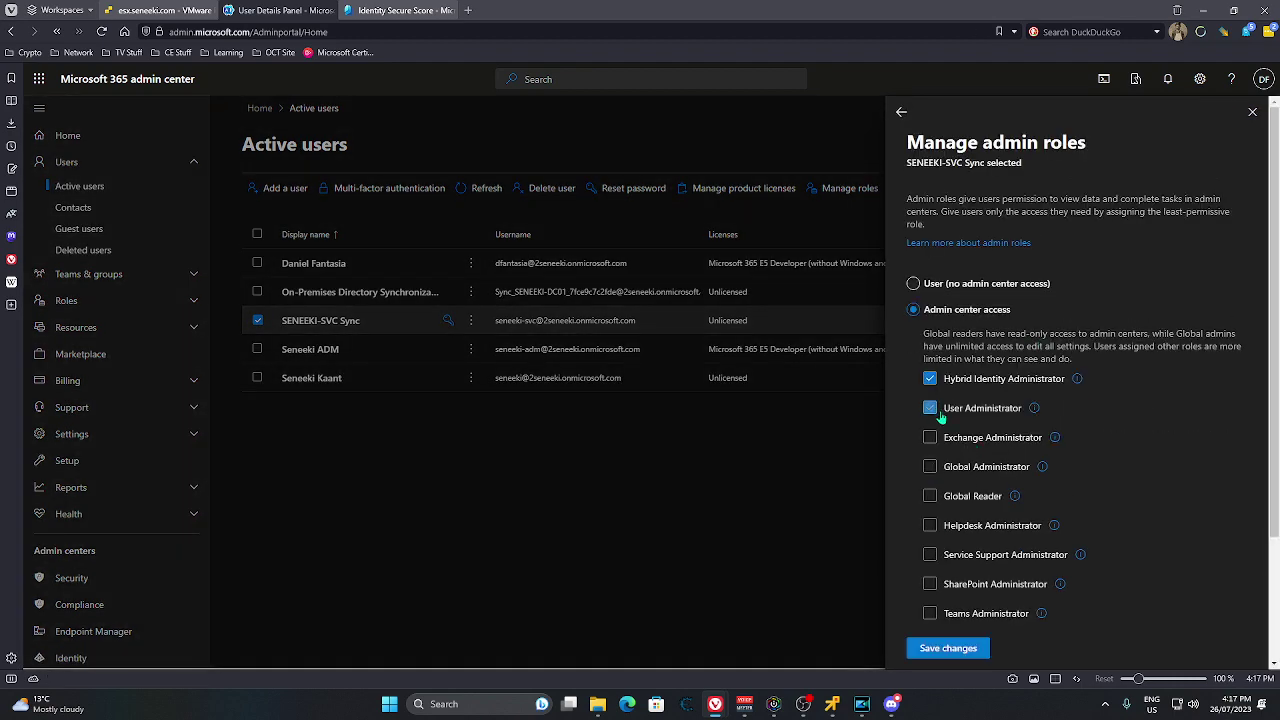
click(986, 646)
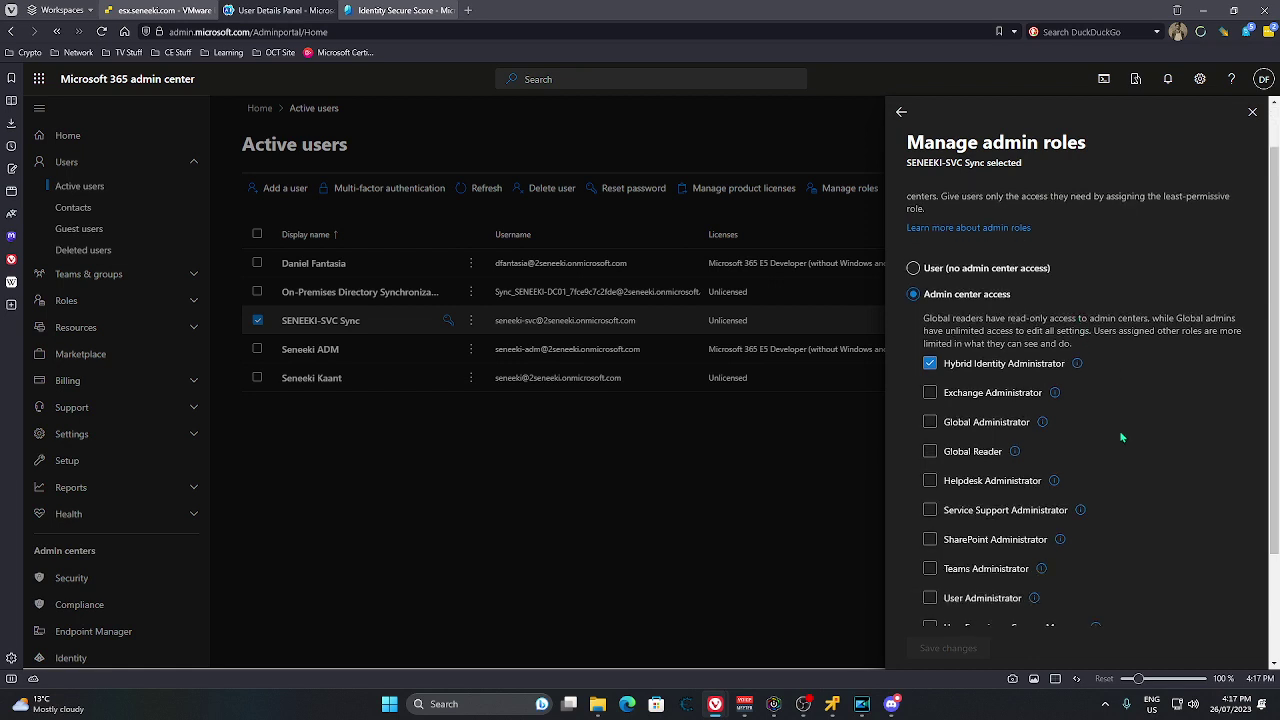
scroll(1121, 437, down, 1)
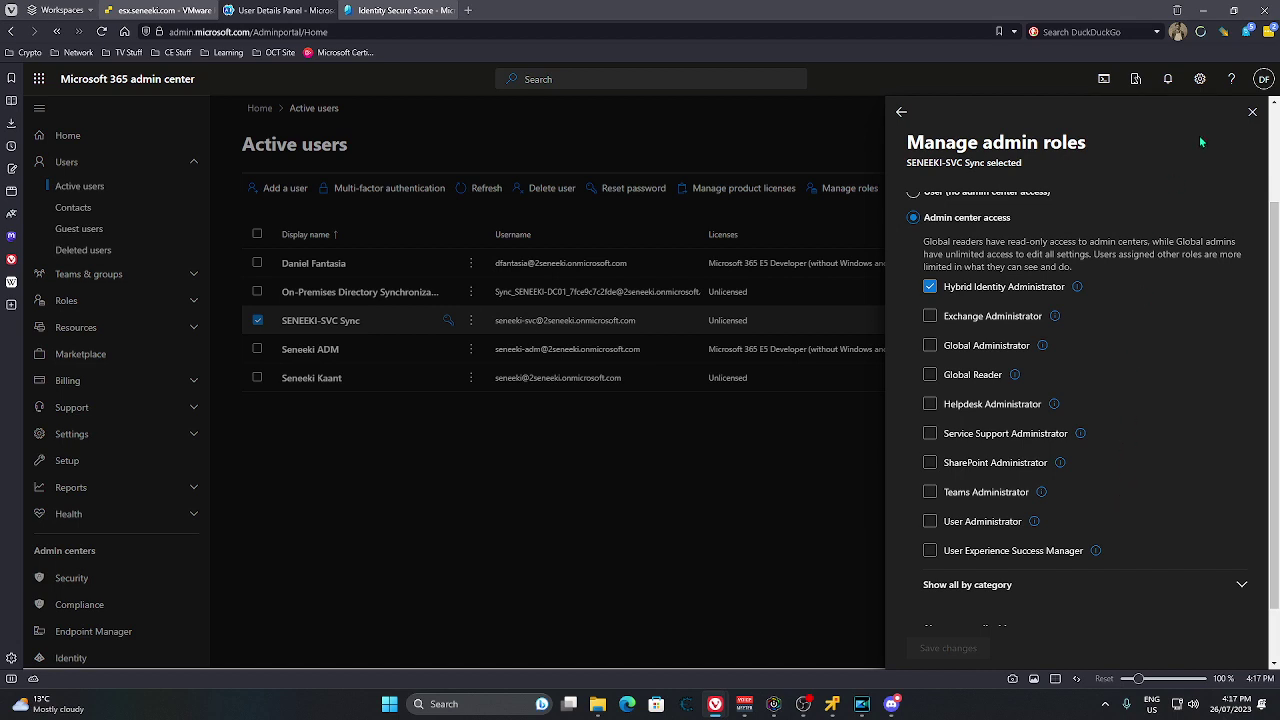
click(1252, 112)
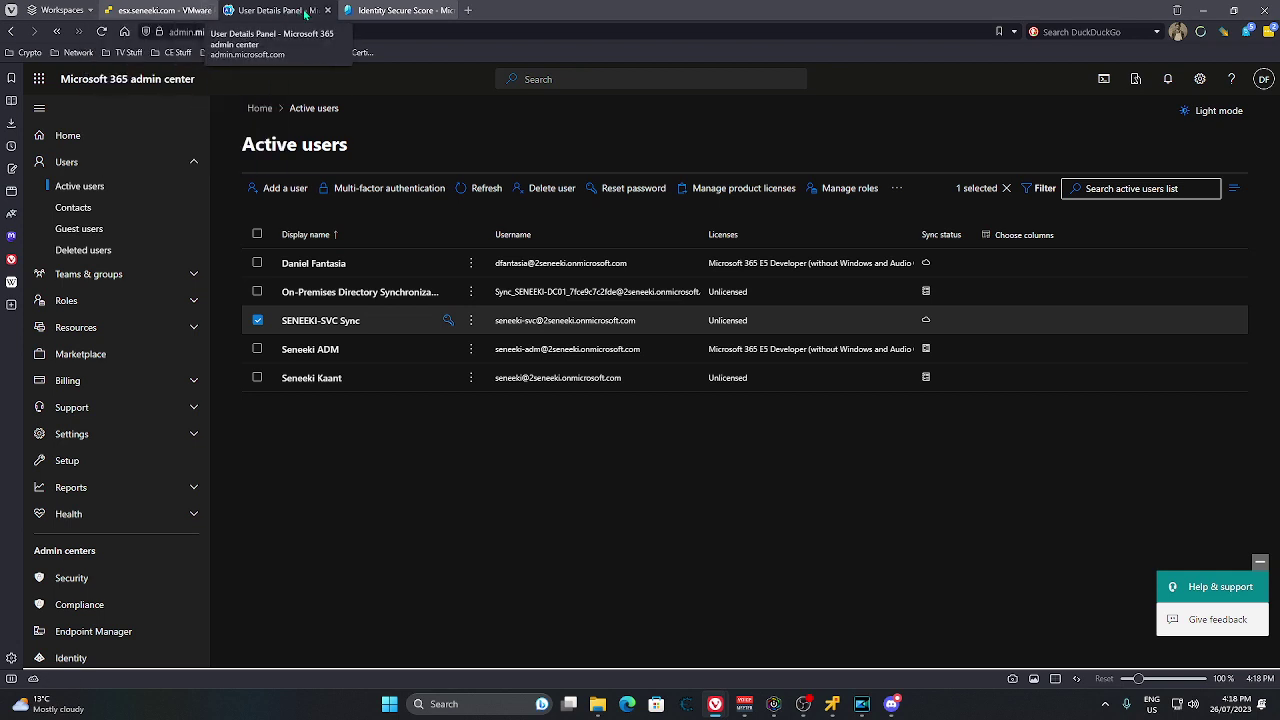
click(359, 10)
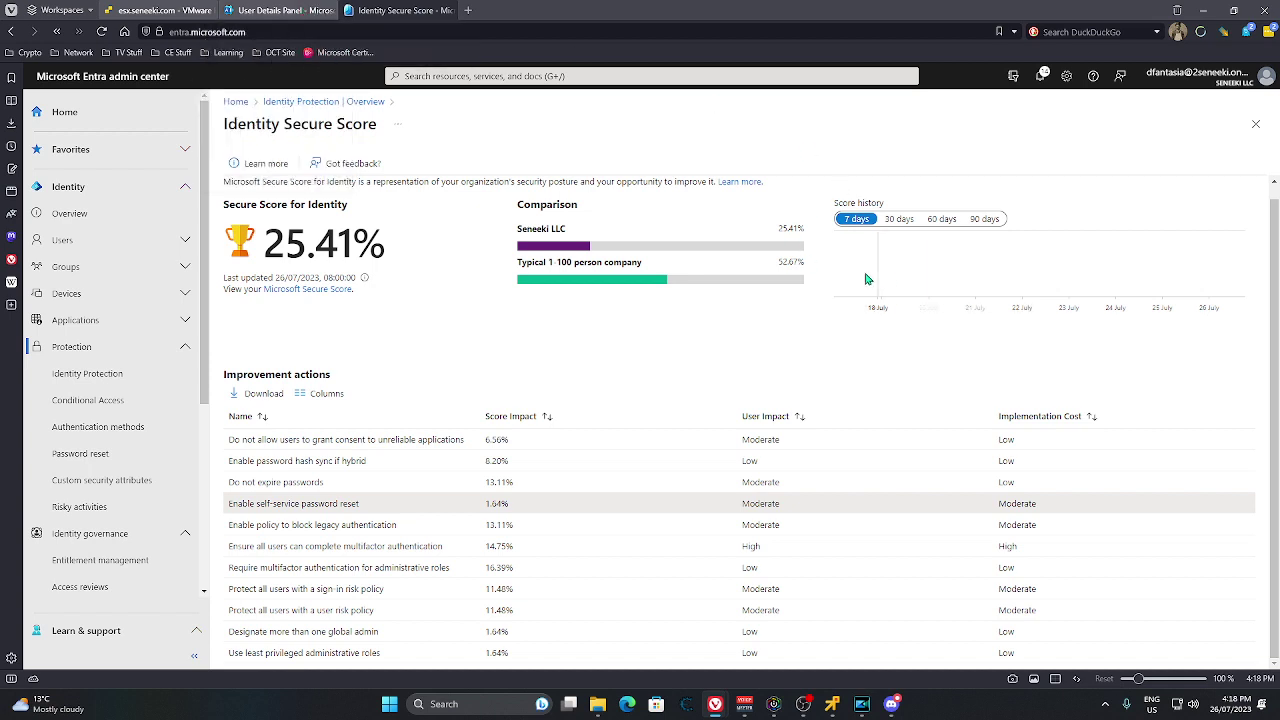
scroll(137, 430, down, 3)
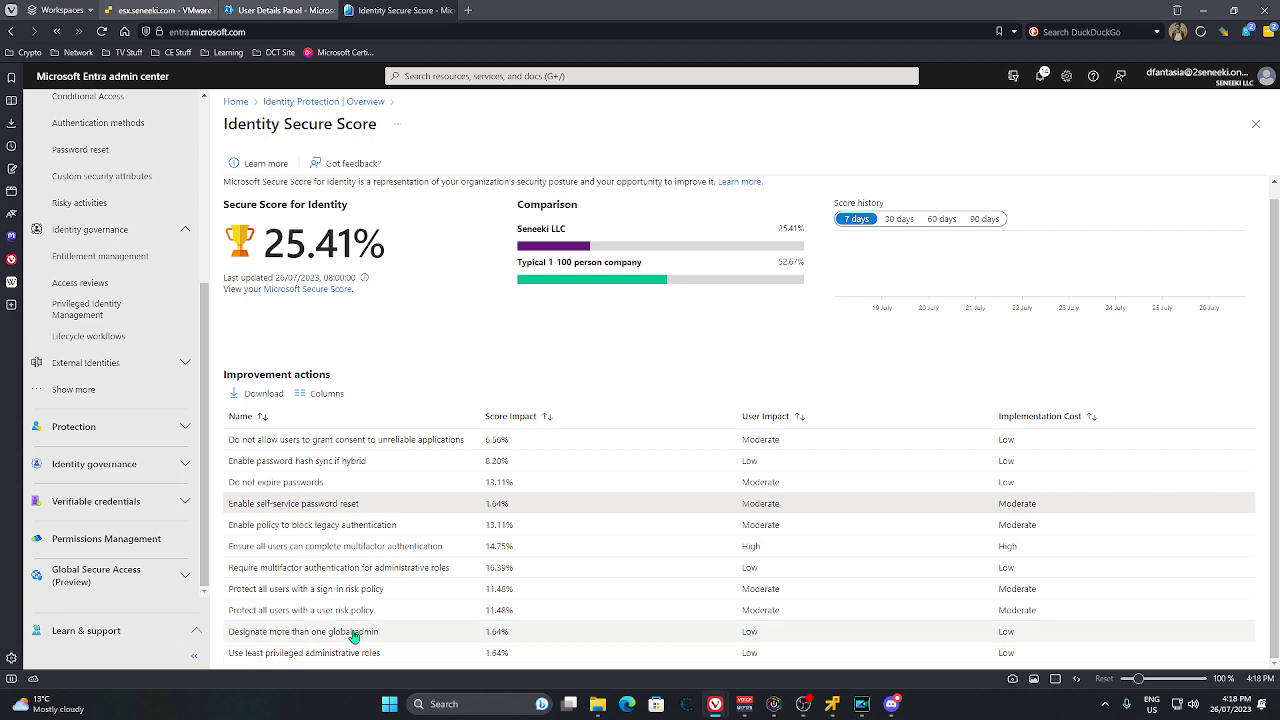
click(259, 15)
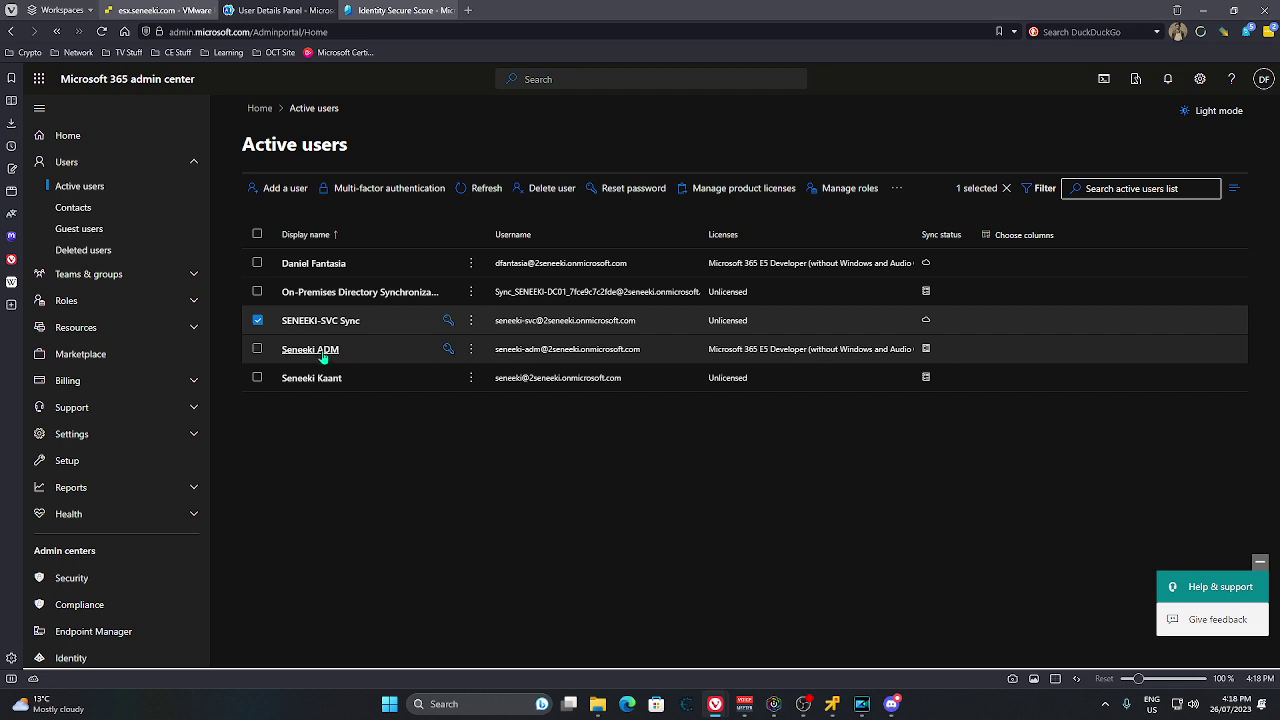
Step: Grant Seneeki ADM the Global Administrator role through Admin center access and save
click(257, 321)
click(322, 349)
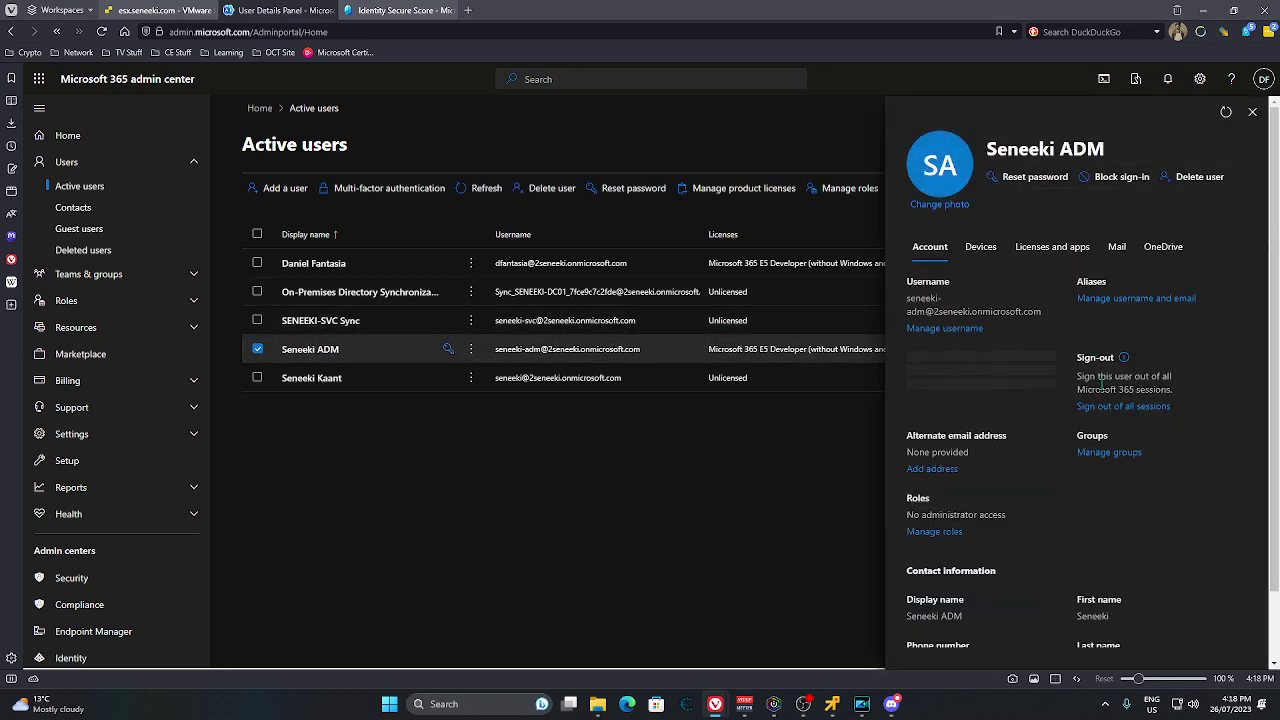
click(1108, 456)
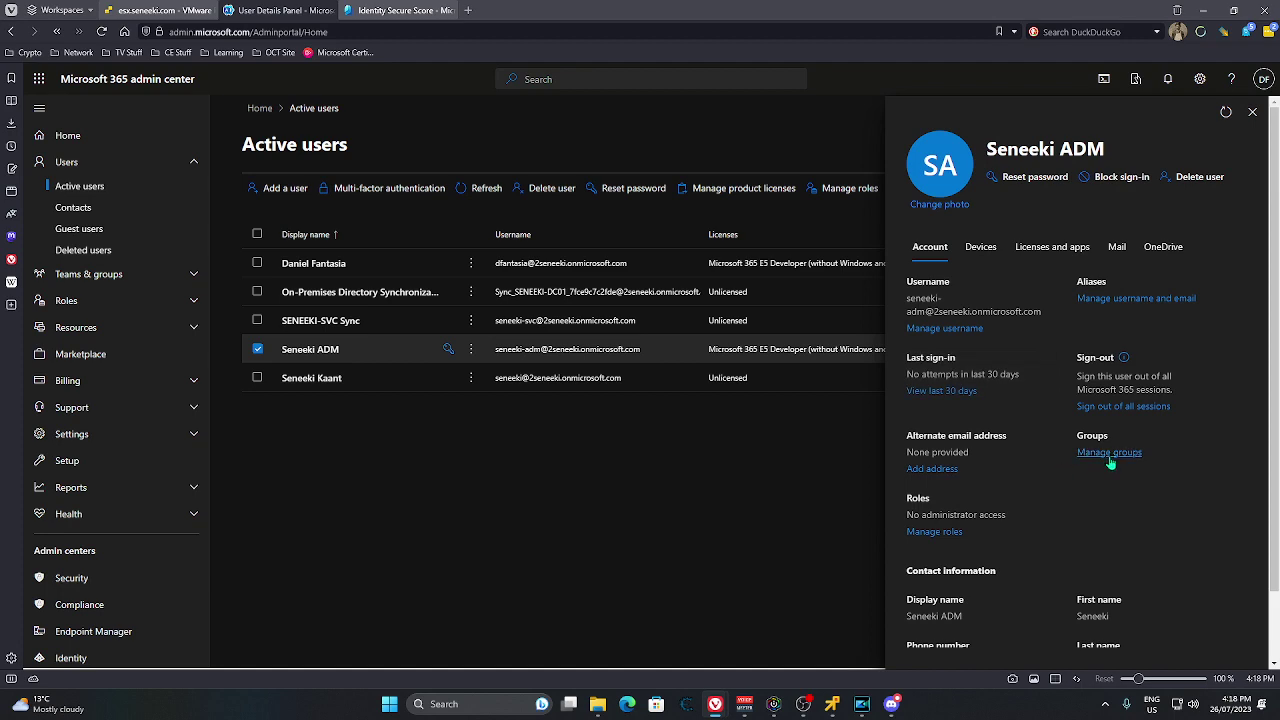
click(901, 112)
click(940, 538)
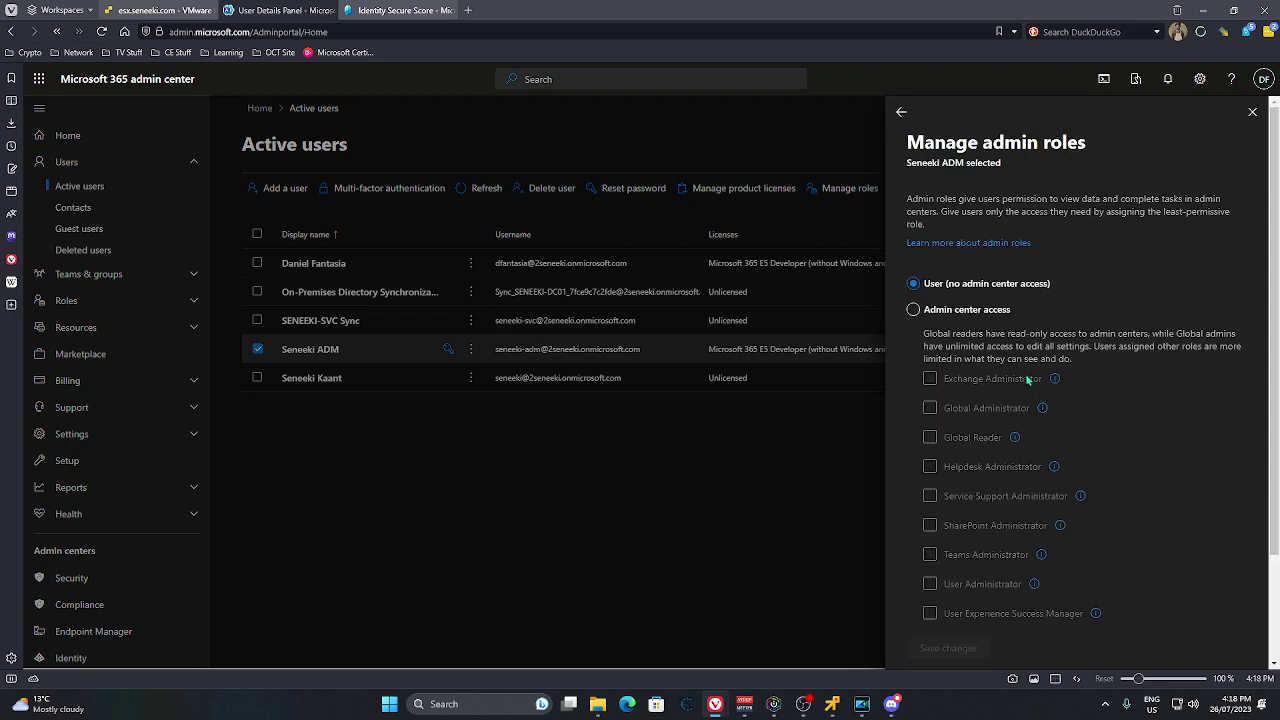
click(914, 310)
click(930, 408)
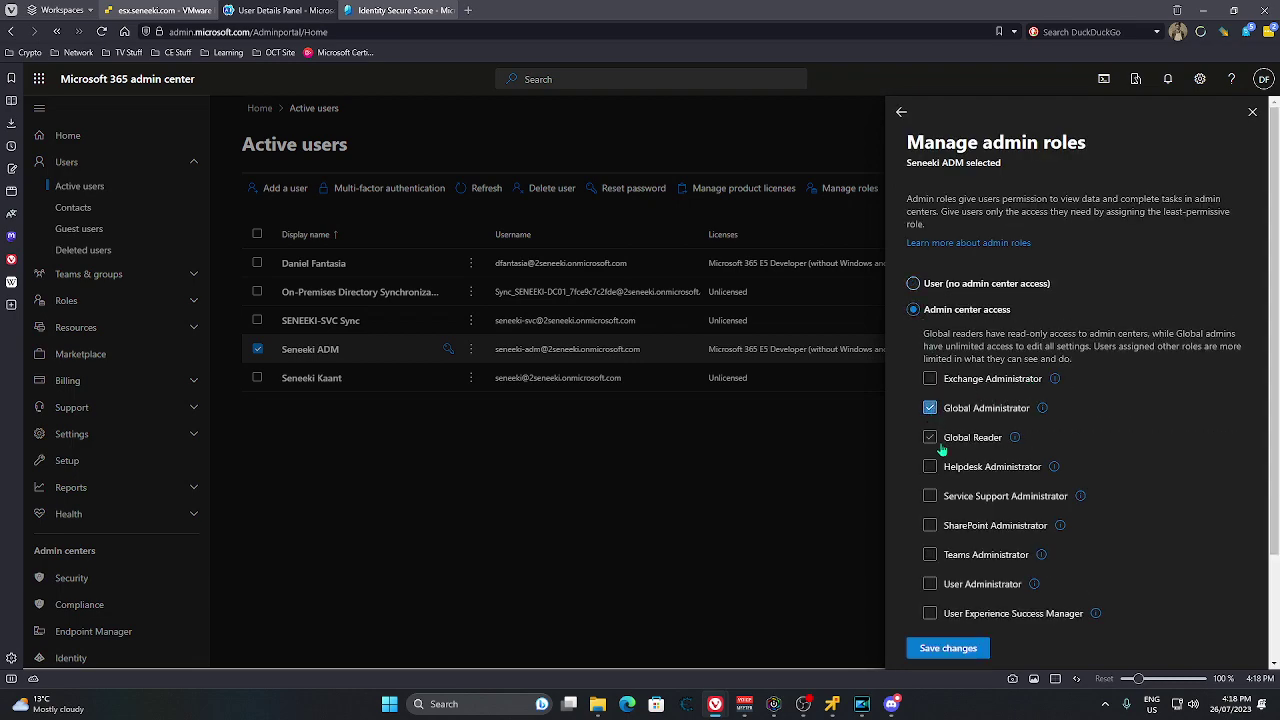
click(946, 648)
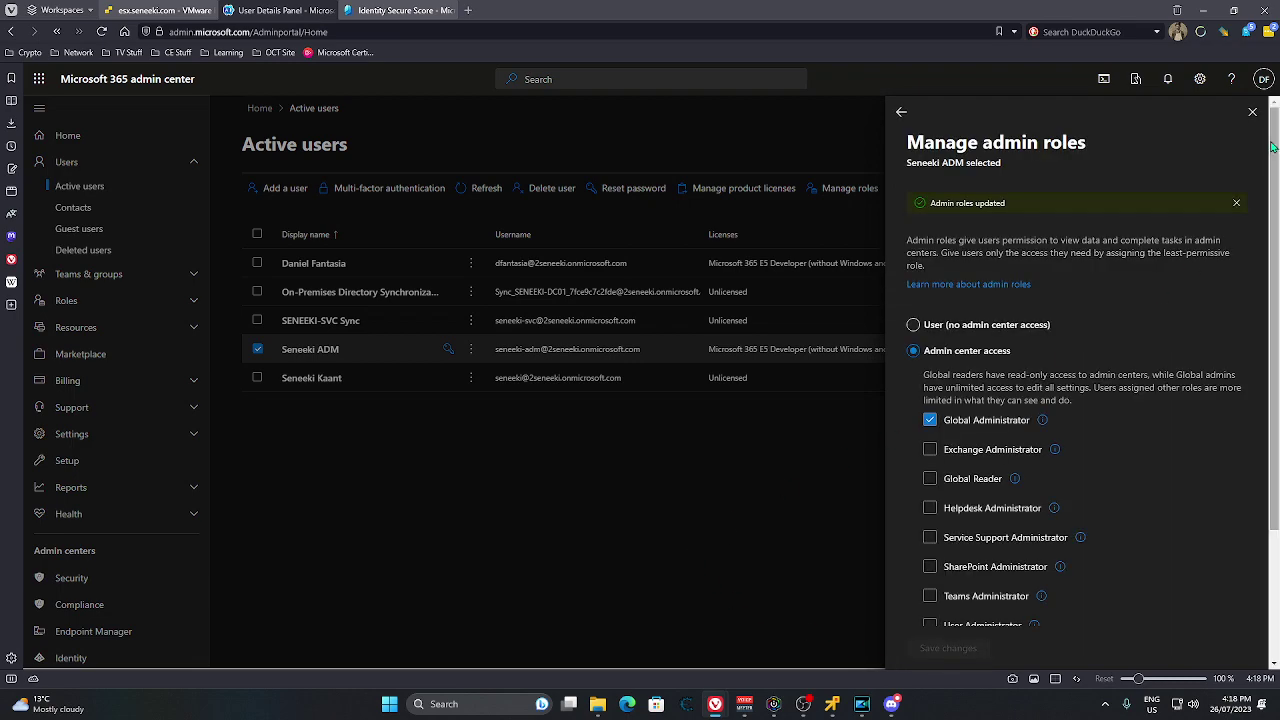
click(1263, 112)
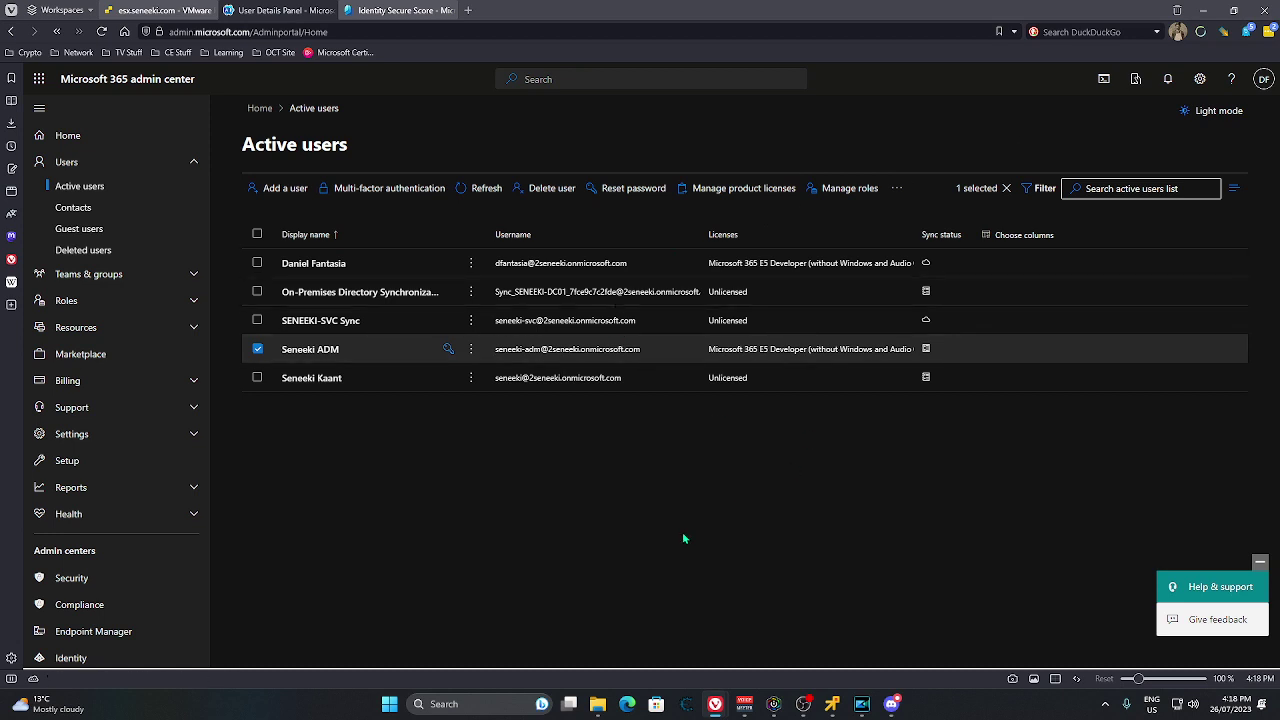